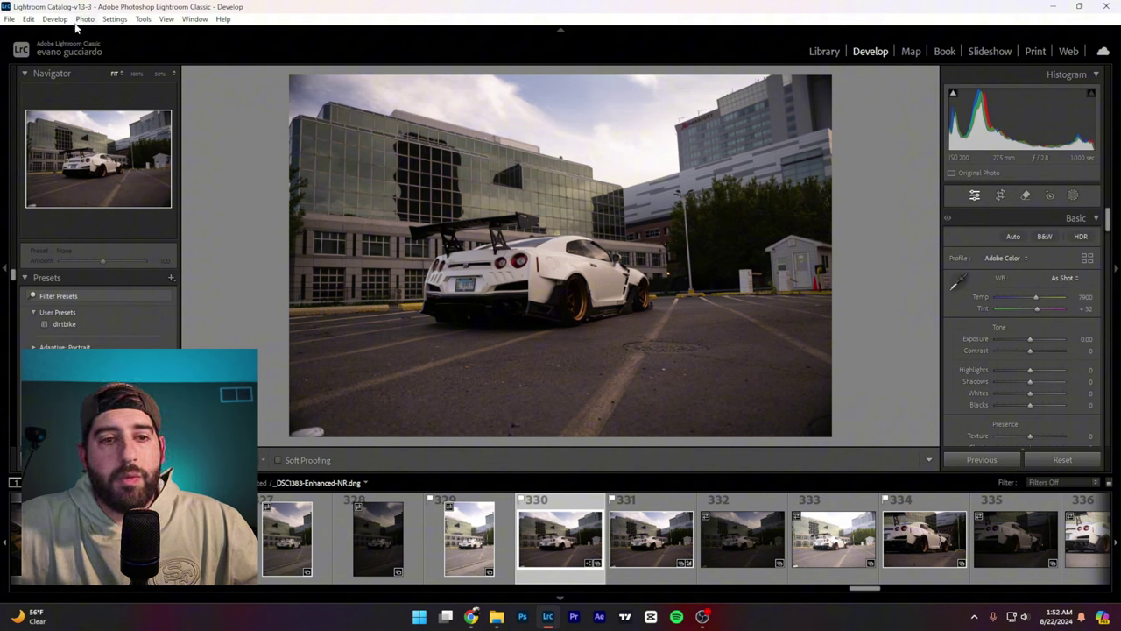
# - Review the External Editing preferences for sending photos to Photoshop, and close them without changes
pyautogui.rightClick(542, 550)
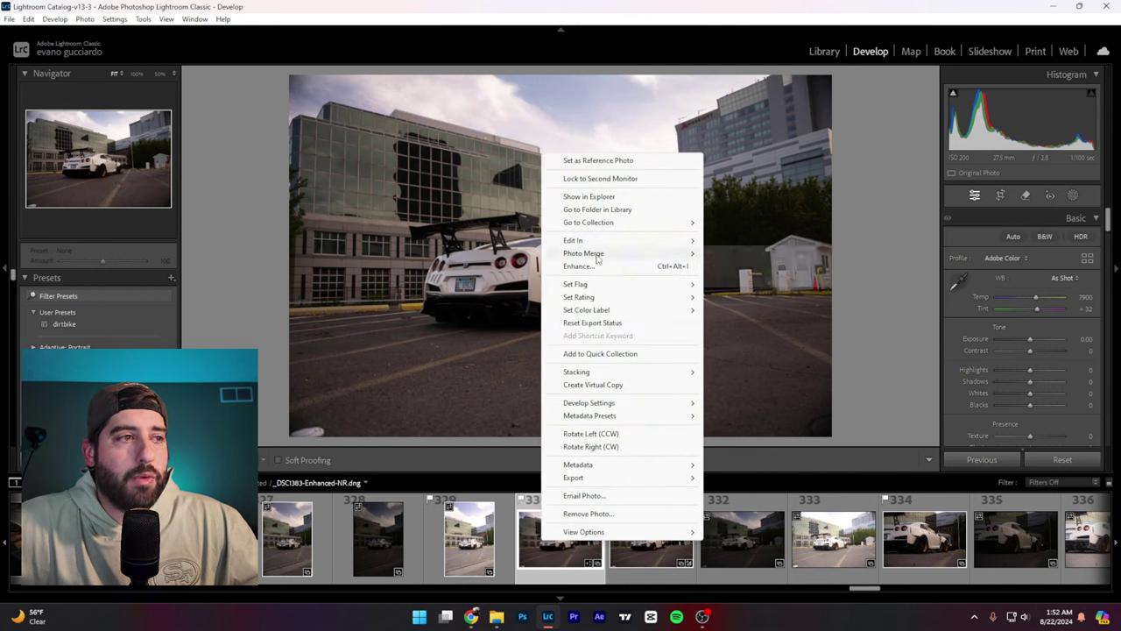
pyautogui.moveTo(680, 243)
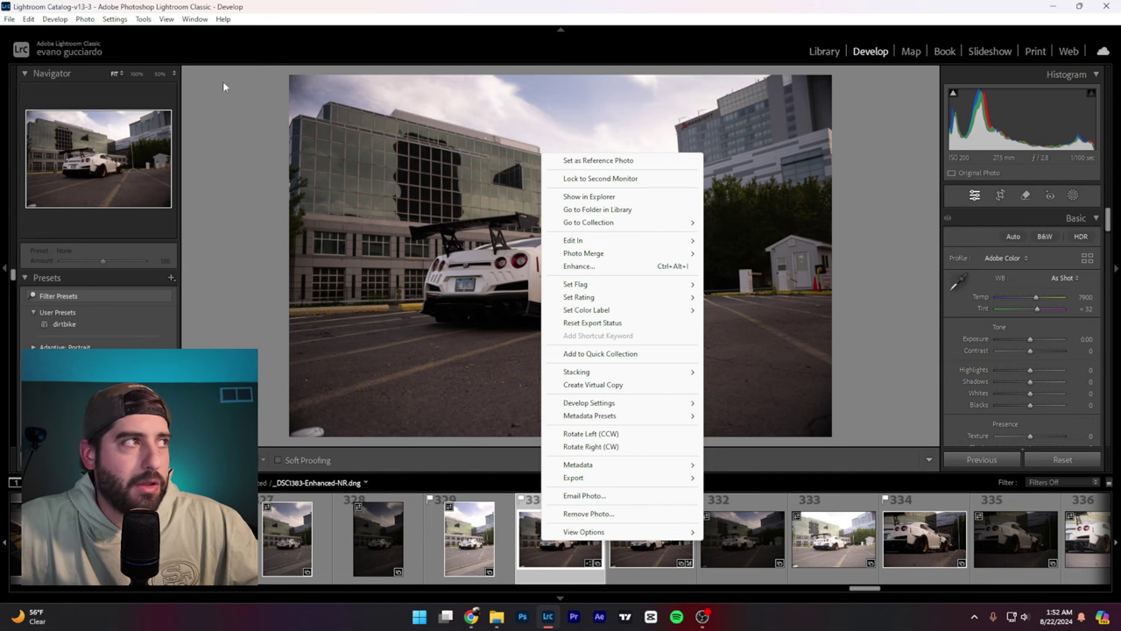
pyautogui.click(29, 18)
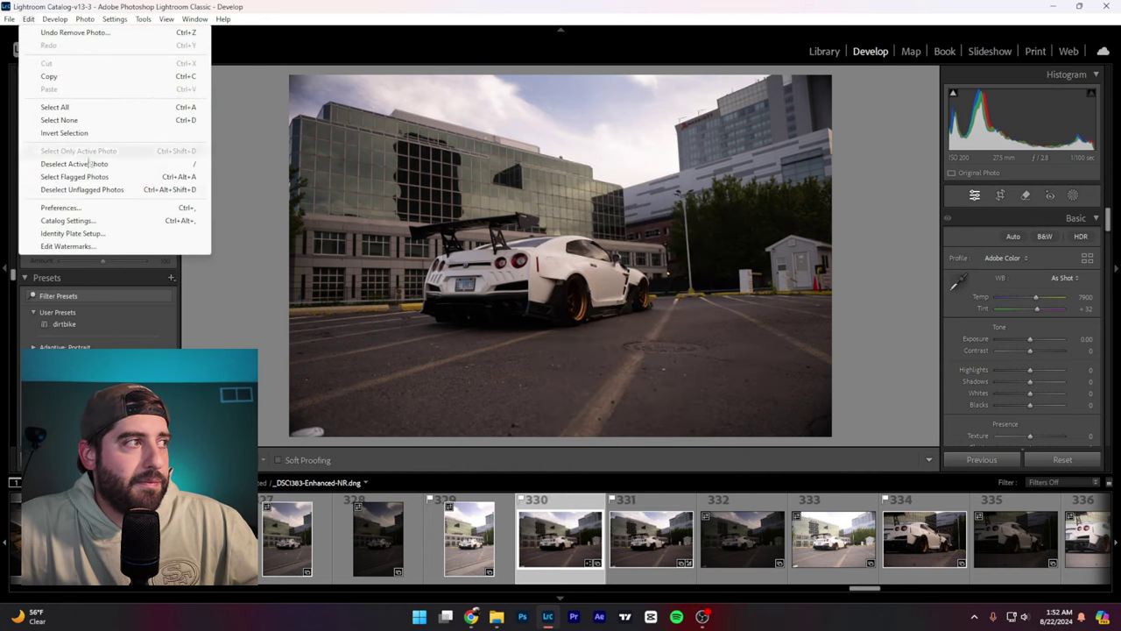
pyautogui.click(62, 208)
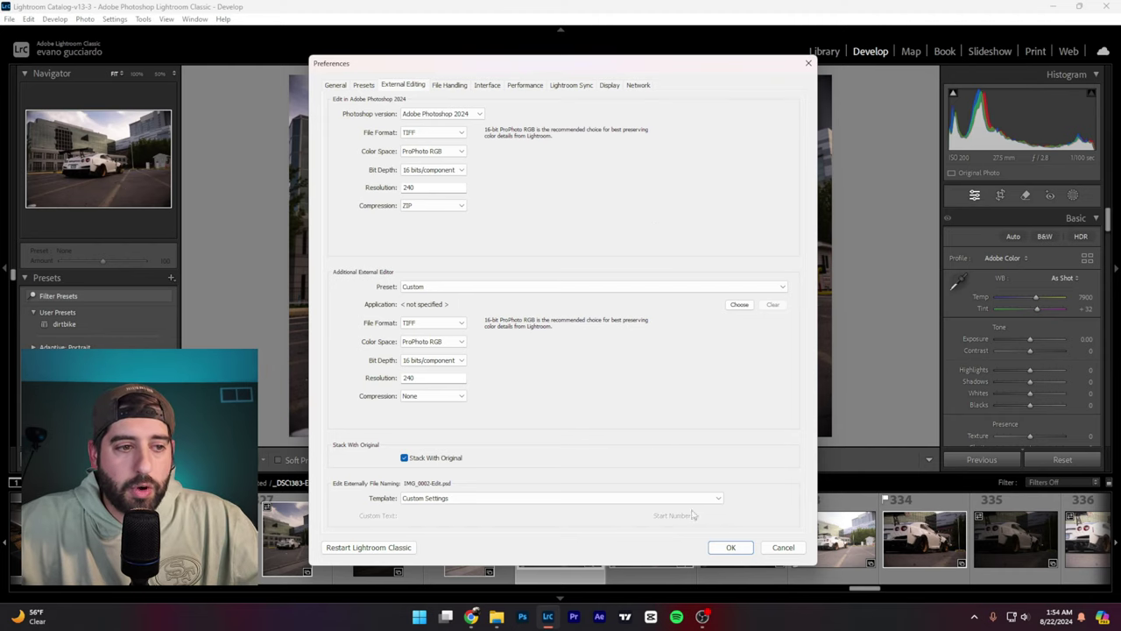
pyautogui.click(780, 548)
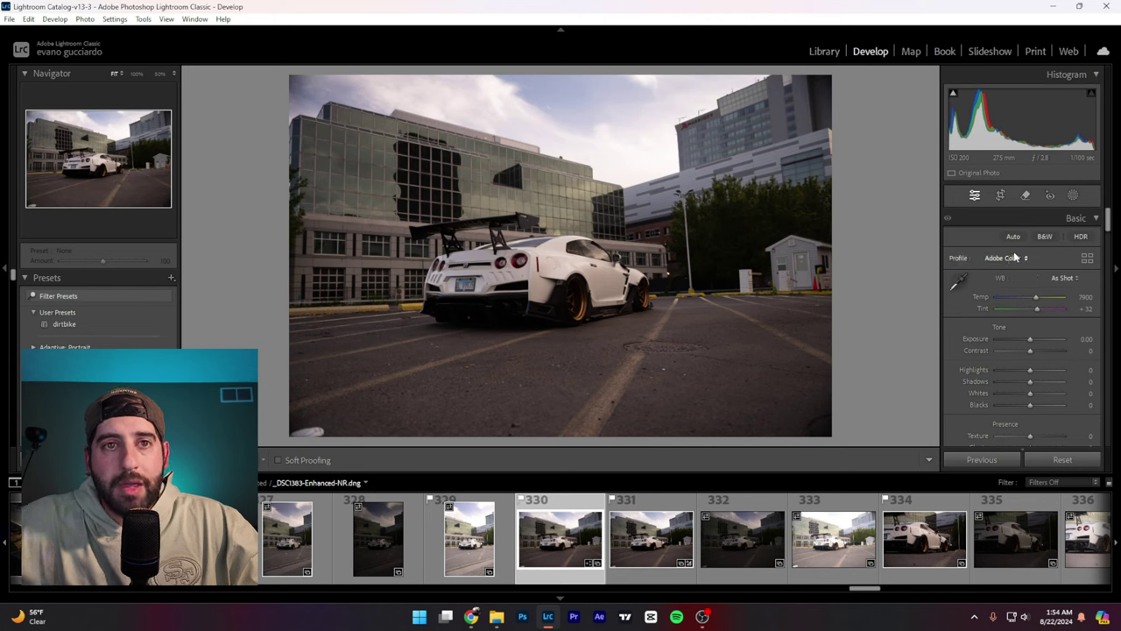
# - Try the black-and-white treatment with Shadows raised to +44, reset Shadows and return the photo to color
pyautogui.click(1045, 237)
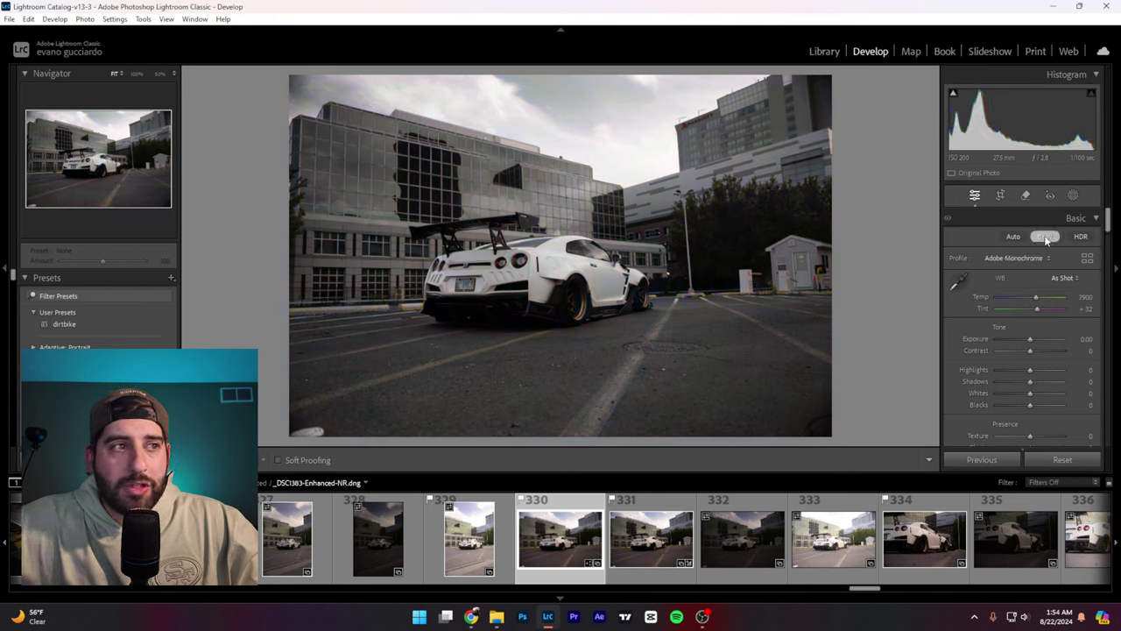
pyautogui.moveTo(1044, 383); pyautogui.dragTo(1042, 384)
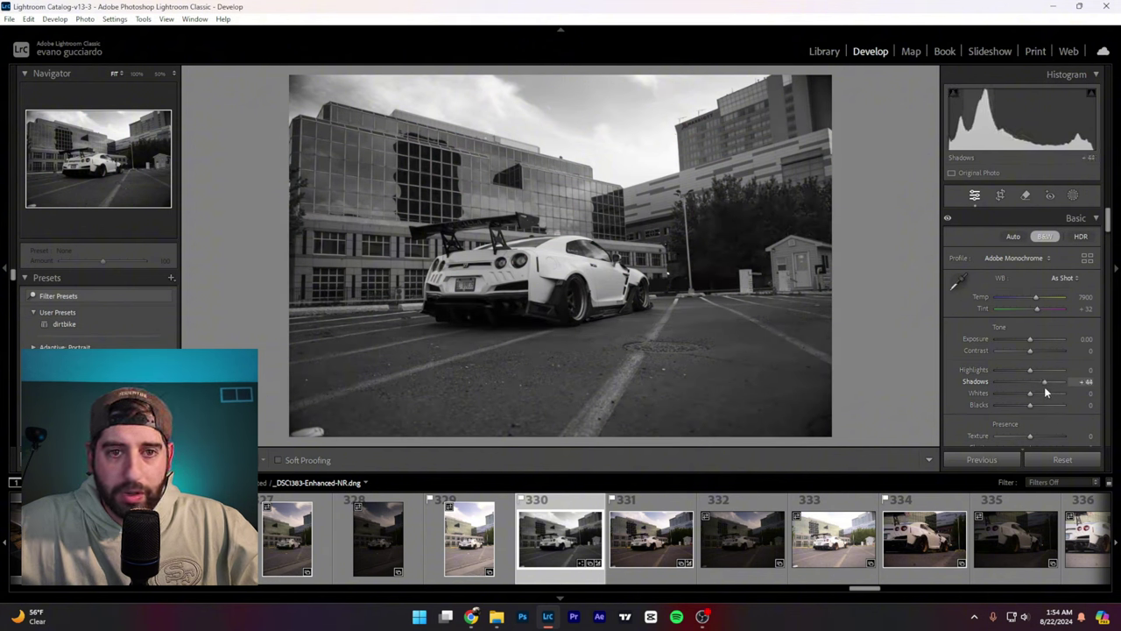
pyautogui.doubleClick(1043, 381)
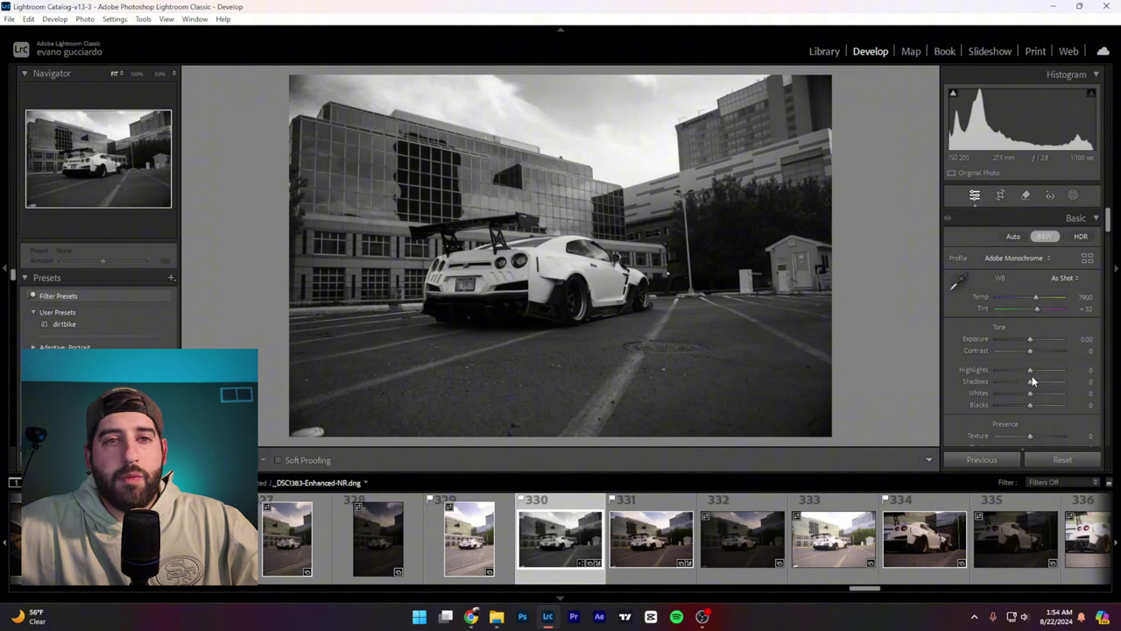
pyautogui.click(1044, 236)
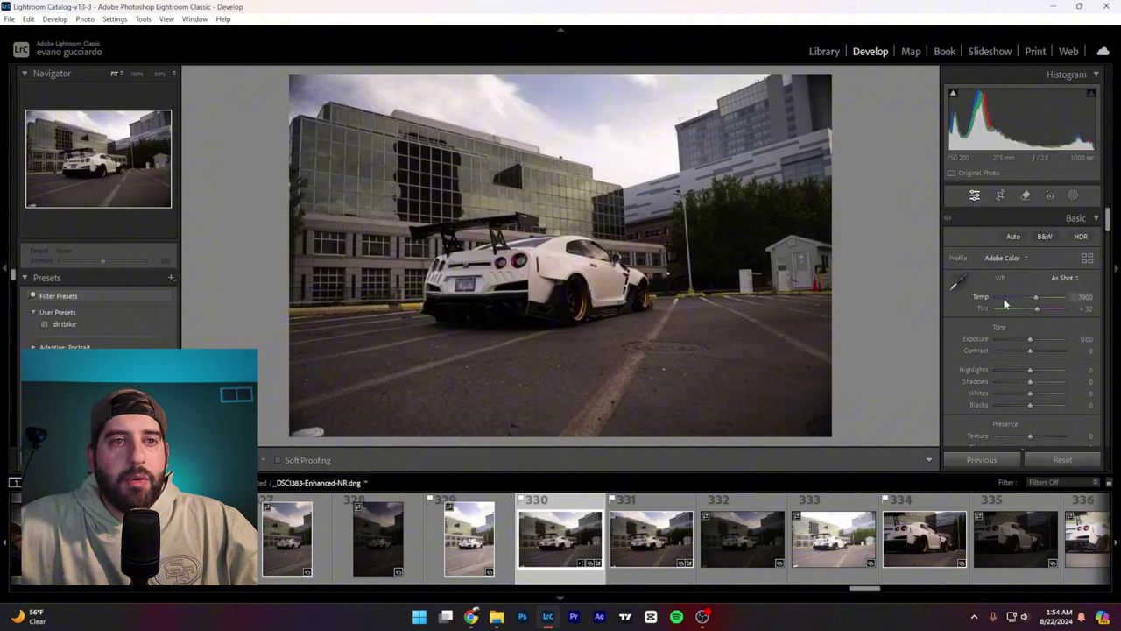
# - Try a white balance sampled from the photo near the car's rear wheel, and undo it
pyautogui.click(959, 280)
pyautogui.click(611, 317)
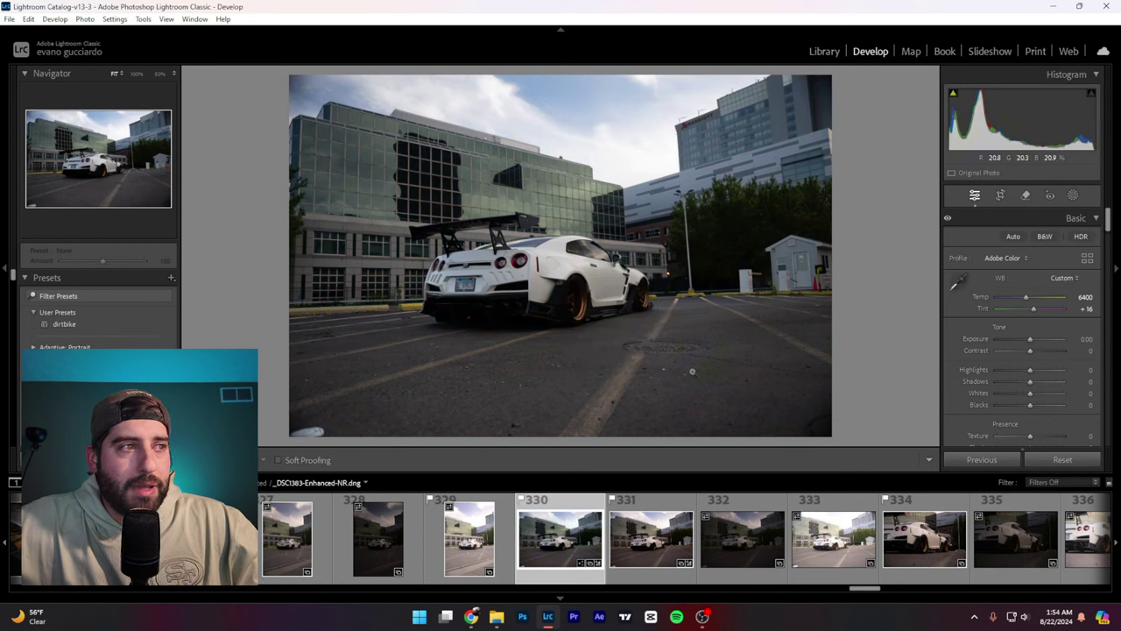
pyautogui.hotkey('ctrl', 'z')
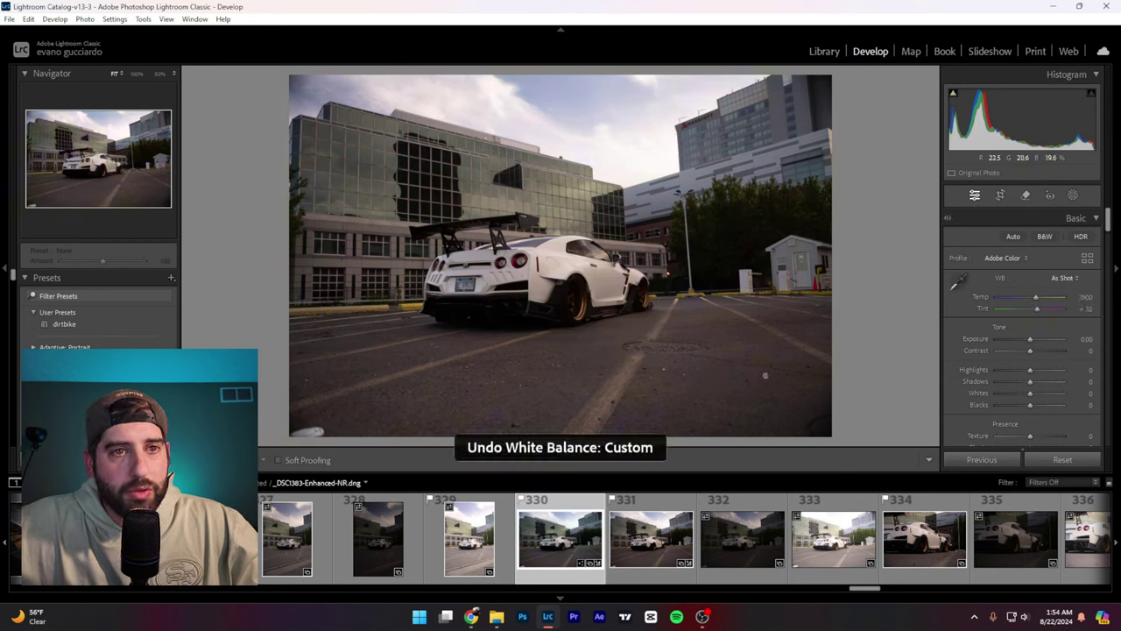
# - Set Temp to 7351, Tint +24, Exposure -0.44, Highlights -14, Shadows +79, Whites +4, Blacks -14, Clarity +28 and Dehaze +5
pyautogui.moveTo(1031, 302); pyautogui.dragTo(1031, 300)
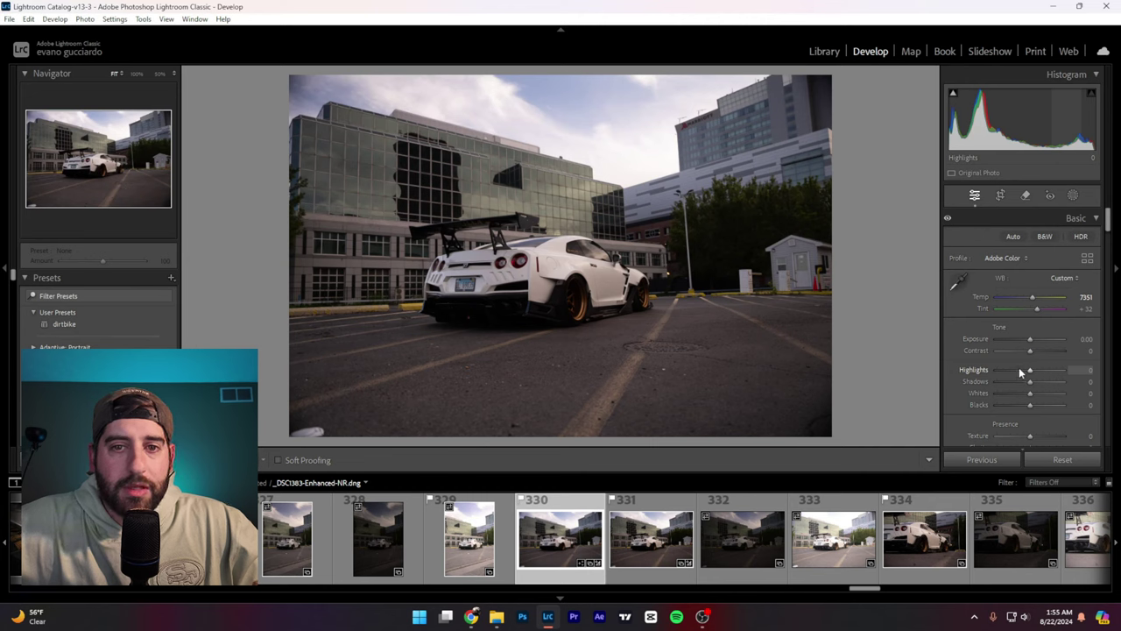
pyautogui.moveTo(1016, 367); pyautogui.dragTo(1038, 376)
pyautogui.scroll(-2, 1025, 407)
pyautogui.moveTo(1031, 268); pyautogui.dragTo(1028, 268)
pyautogui.moveTo(1050, 310)
pyautogui.mouseDown()
pyautogui.moveTo(1079, 310)
pyautogui.moveTo(1016, 298)
pyautogui.moveTo(1031, 323)
pyautogui.mouseUp()
pyautogui.scroll(2, 1041, 232)
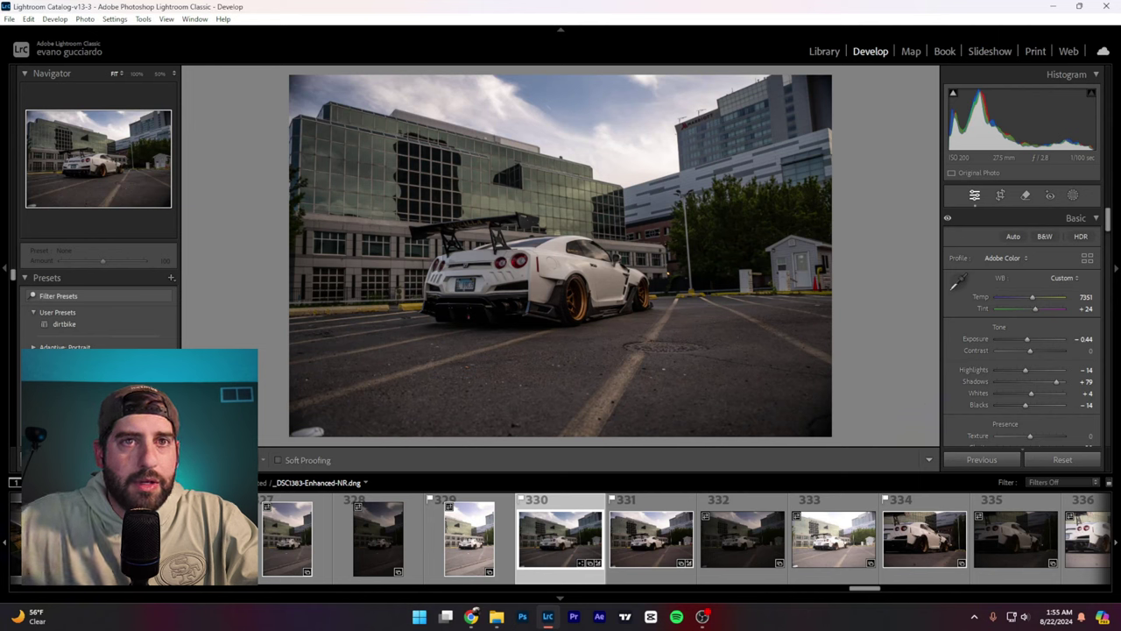
# - Mask the sky with Exposure -0.07, Highlights -49, Shadows 12, Whites -41, Hue about -16 and Saturation 20, and compare before and after
pyautogui.click(1073, 195)
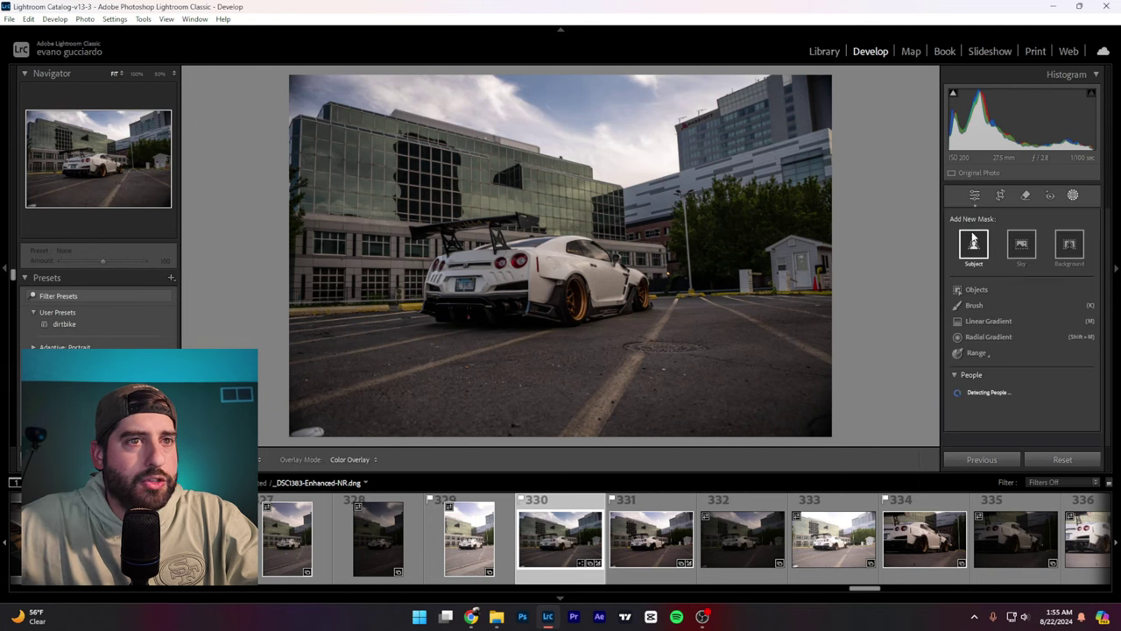
pyautogui.click(1023, 246)
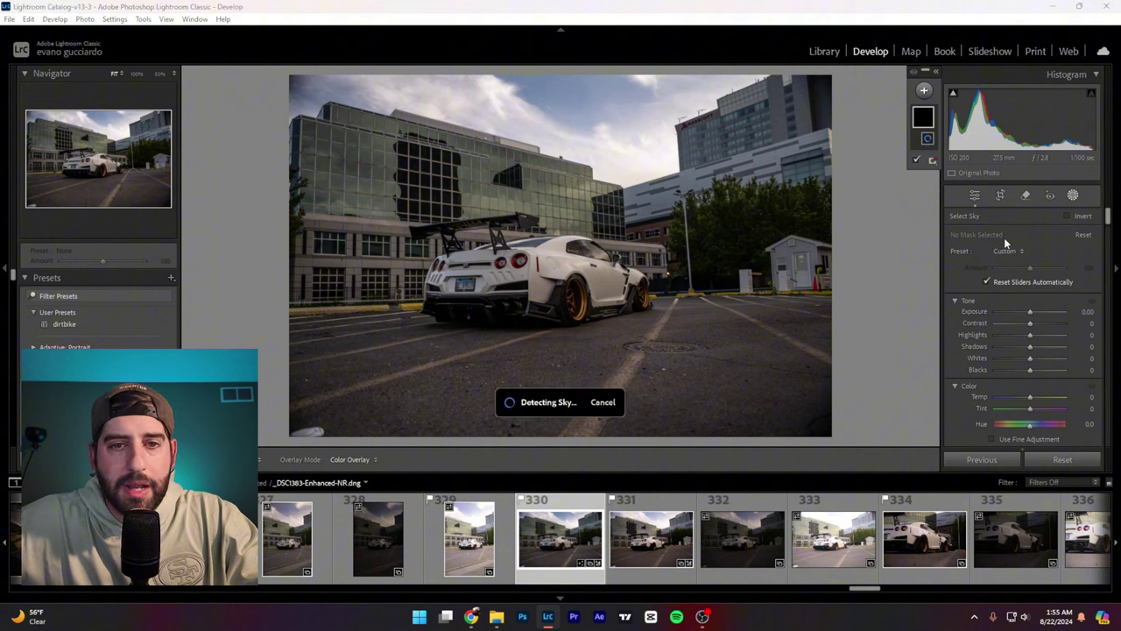
pyautogui.click(1015, 336)
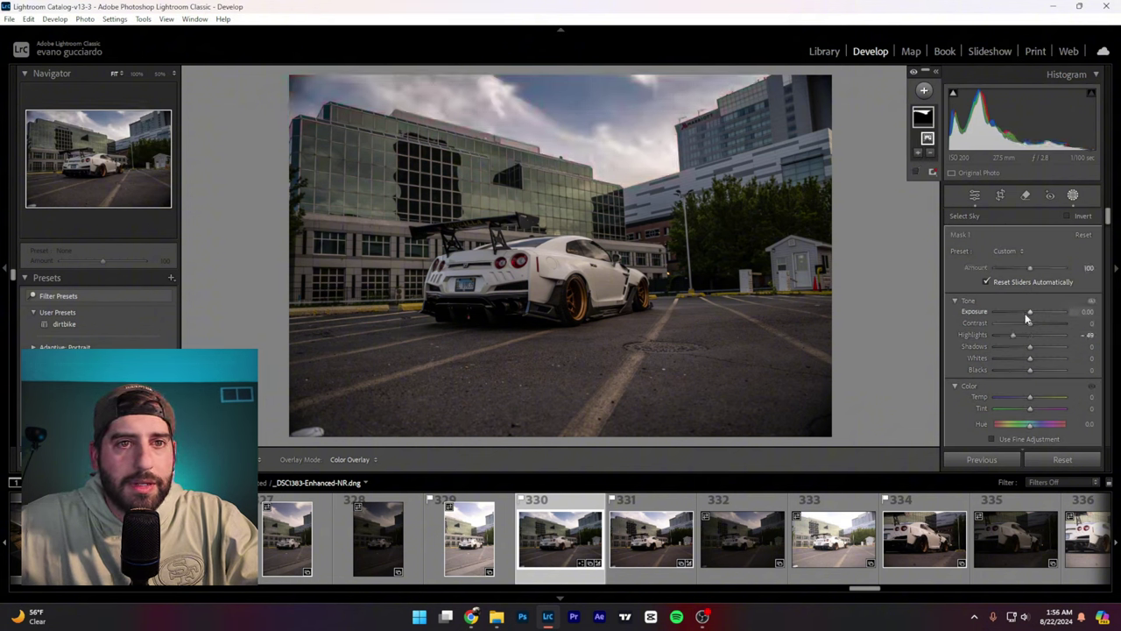
pyautogui.moveTo(1031, 311); pyautogui.dragTo(1031, 309)
pyautogui.moveTo(1031, 358)
pyautogui.mouseDown()
pyautogui.moveTo(1016, 357)
pyautogui.moveTo(1033, 348)
pyautogui.moveTo(1038, 382)
pyautogui.moveTo(1026, 351)
pyautogui.mouseUp()
pyautogui.click(1029, 311)
pyautogui.scroll(-2, 1031, 393)
pyautogui.press('\\')
pyautogui.press('\\')
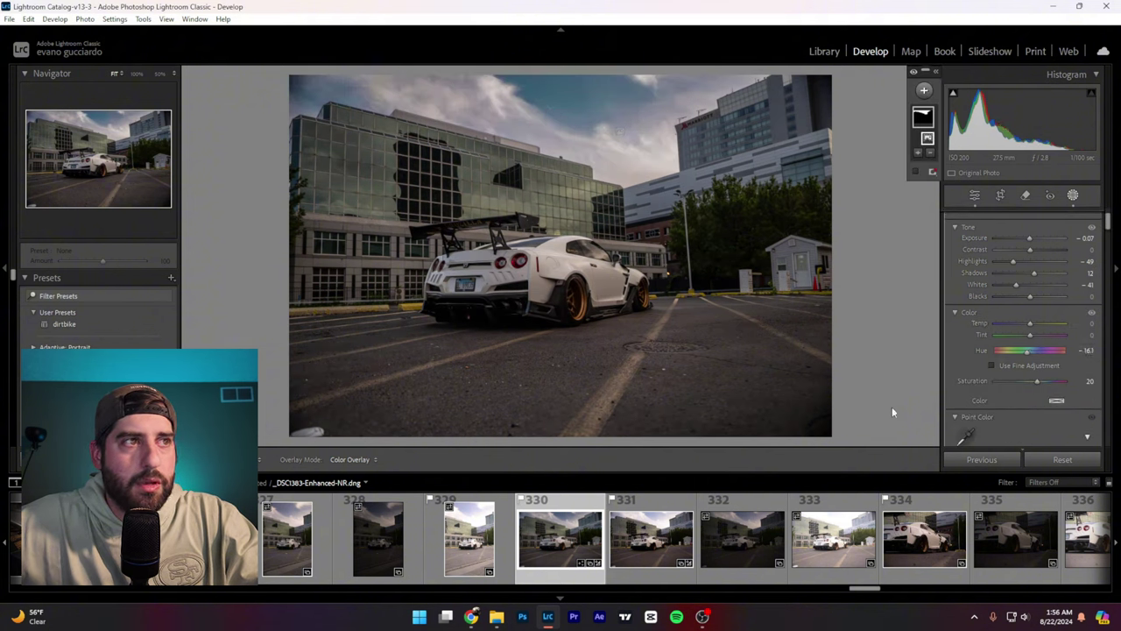
pyautogui.press('\\')
pyautogui.press('\\')
pyautogui.scroll(3, 1028, 317)
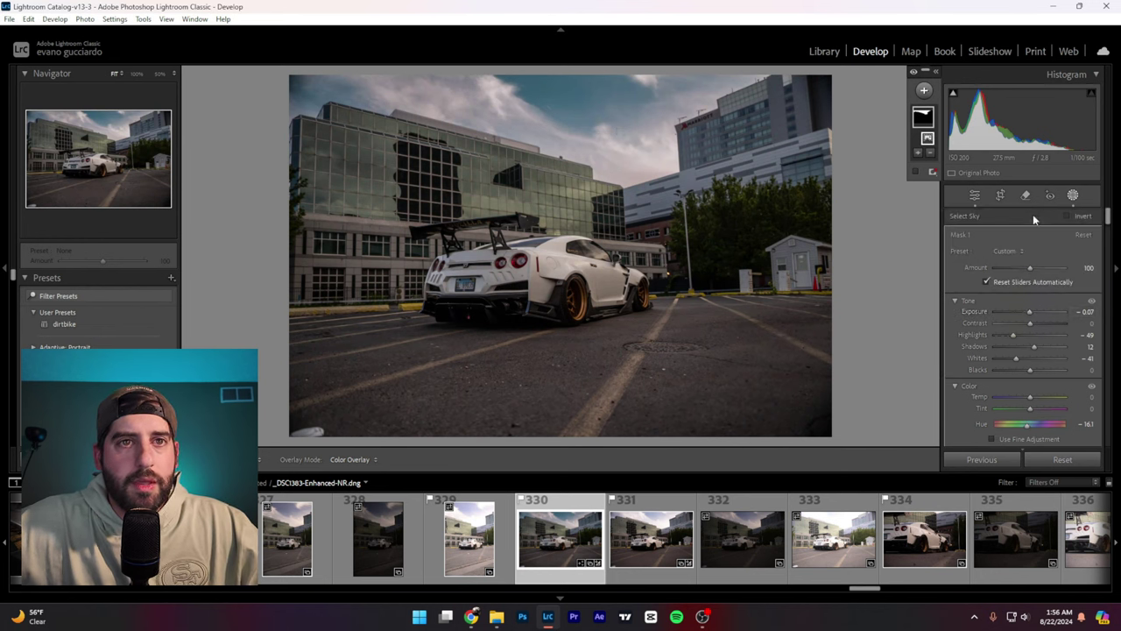
# - Add a subject mask for the car, subtract the bus behind it with a size 4.0 brush, and leave masking
pyautogui.click(924, 90)
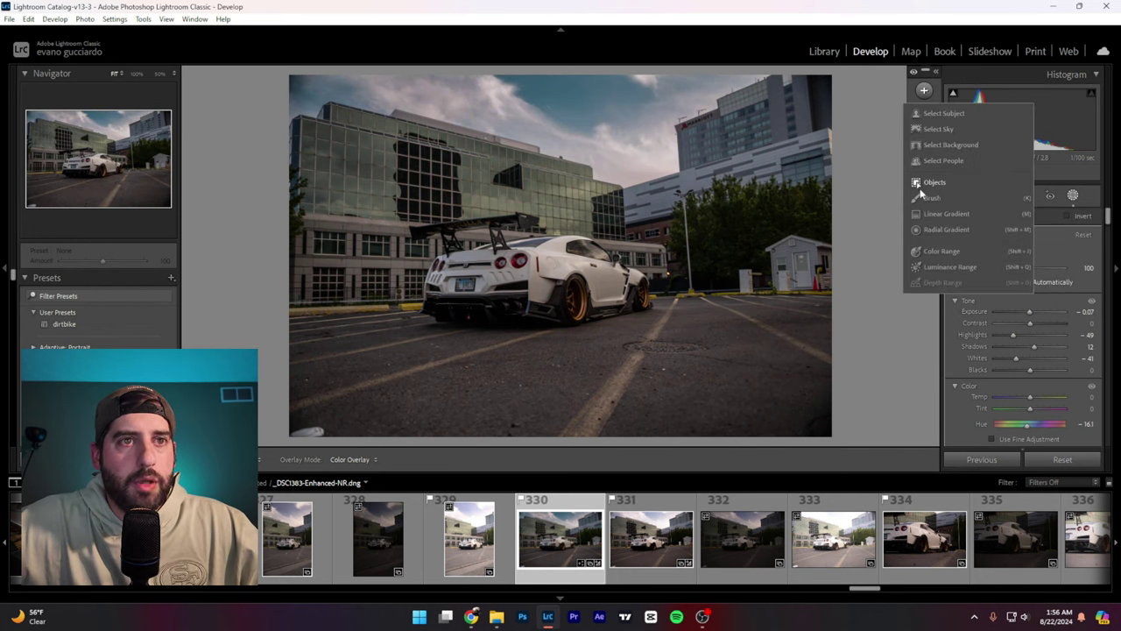
pyautogui.click(934, 114)
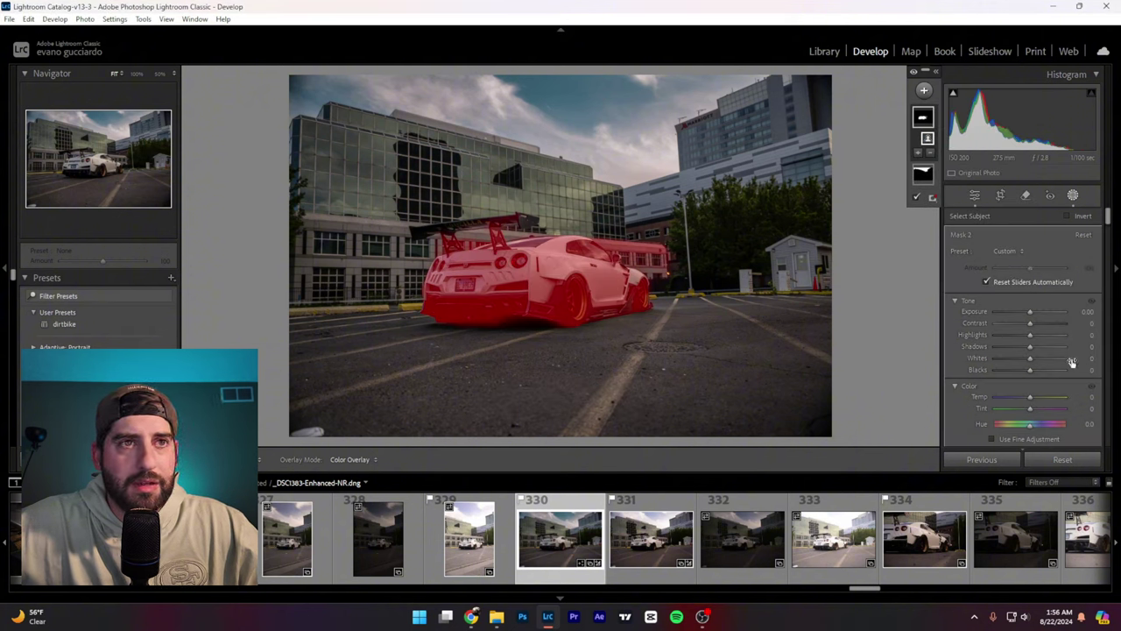
pyautogui.click(923, 117)
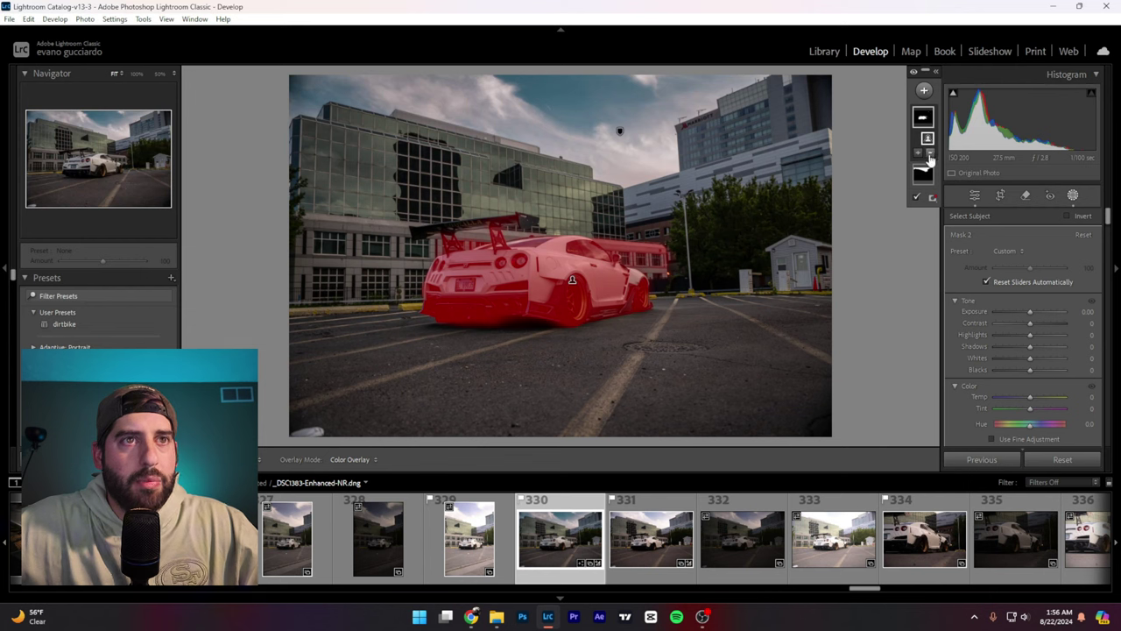
pyautogui.click(930, 153)
pyautogui.click(953, 279)
pyautogui.moveTo(659, 271)
pyautogui.mouseDown()
pyautogui.moveTo(670, 264)
pyautogui.moveTo(602, 235)
pyautogui.mouseUp()
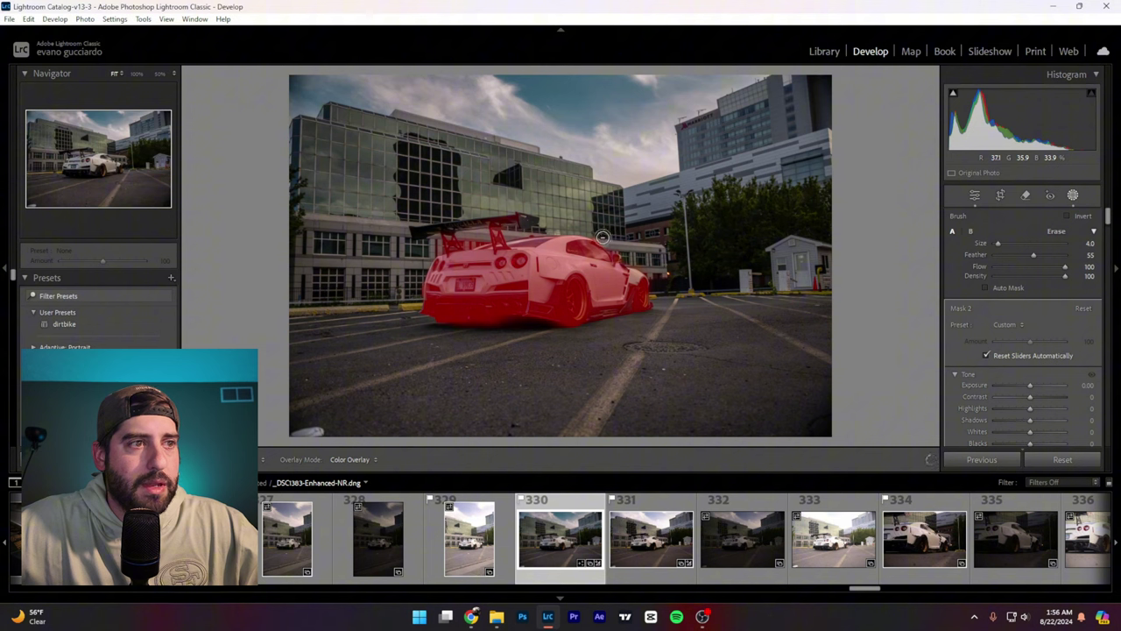
pyautogui.click(975, 196)
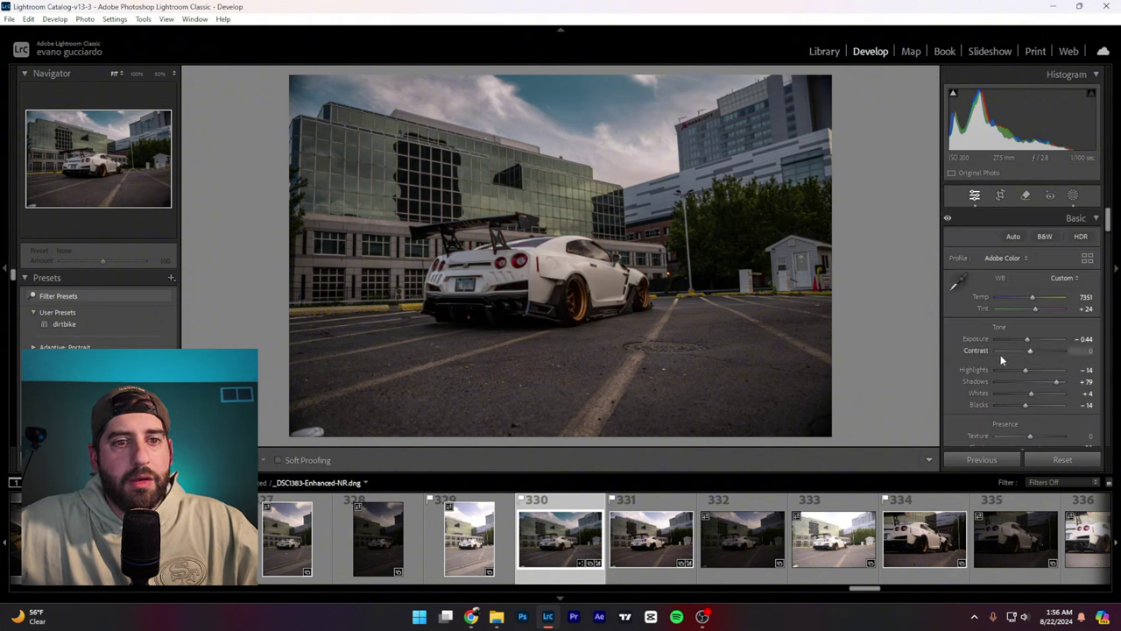
# - Set the Blue Primary Hue in Calibration to -44
pyautogui.scroll(-10, 983, 401)
pyautogui.scroll(-10, 985, 392)
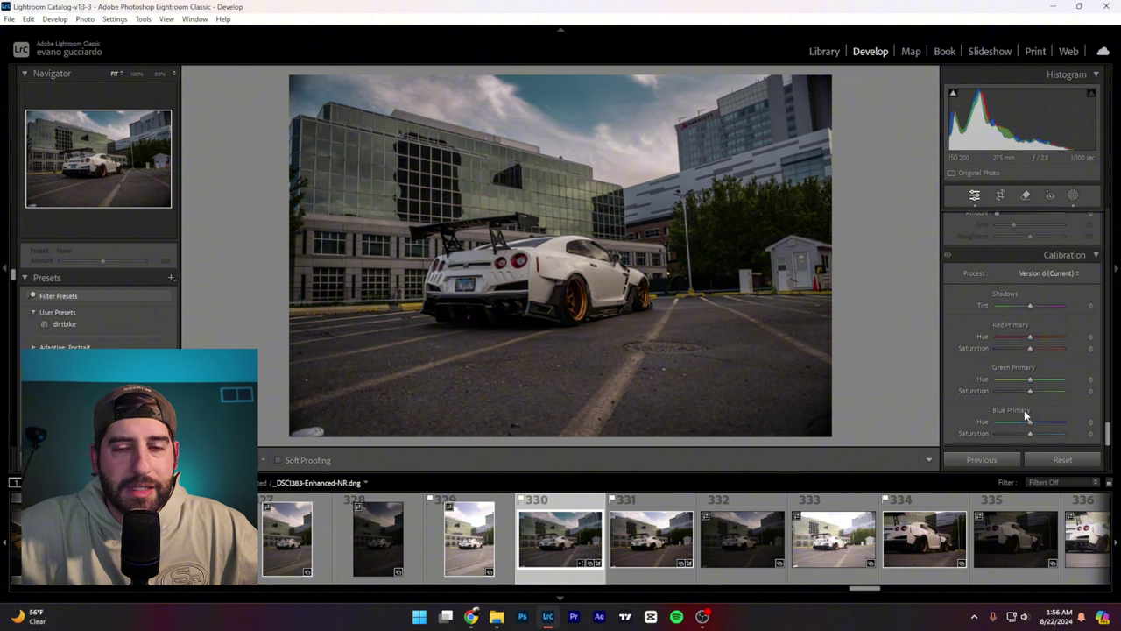
pyautogui.moveTo(1031, 425); pyautogui.dragTo(1009, 421)
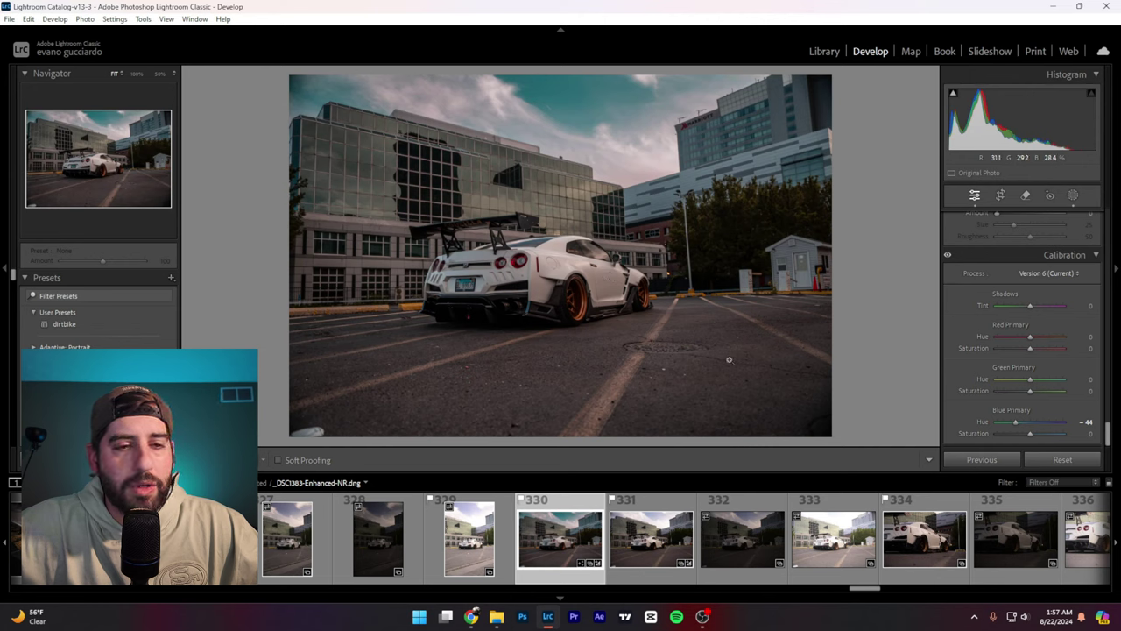
# - Review the photo's Color Mixer, Calibration, Basic and Tone Curve adjustments
pyautogui.scroll(5, 999, 390)
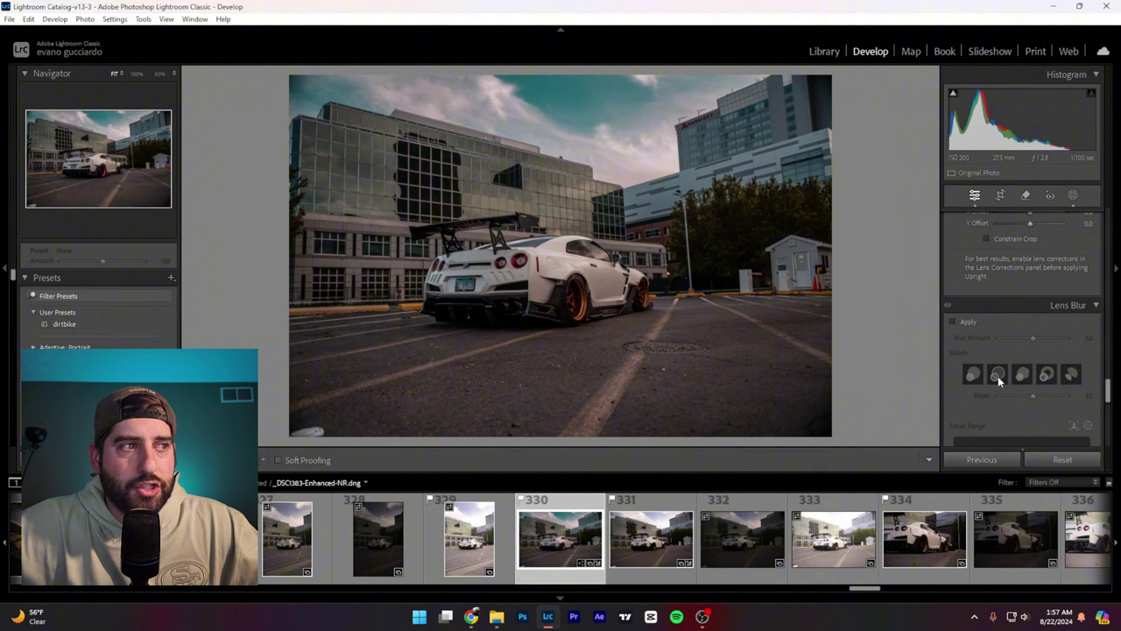
pyautogui.scroll(10, 997, 375)
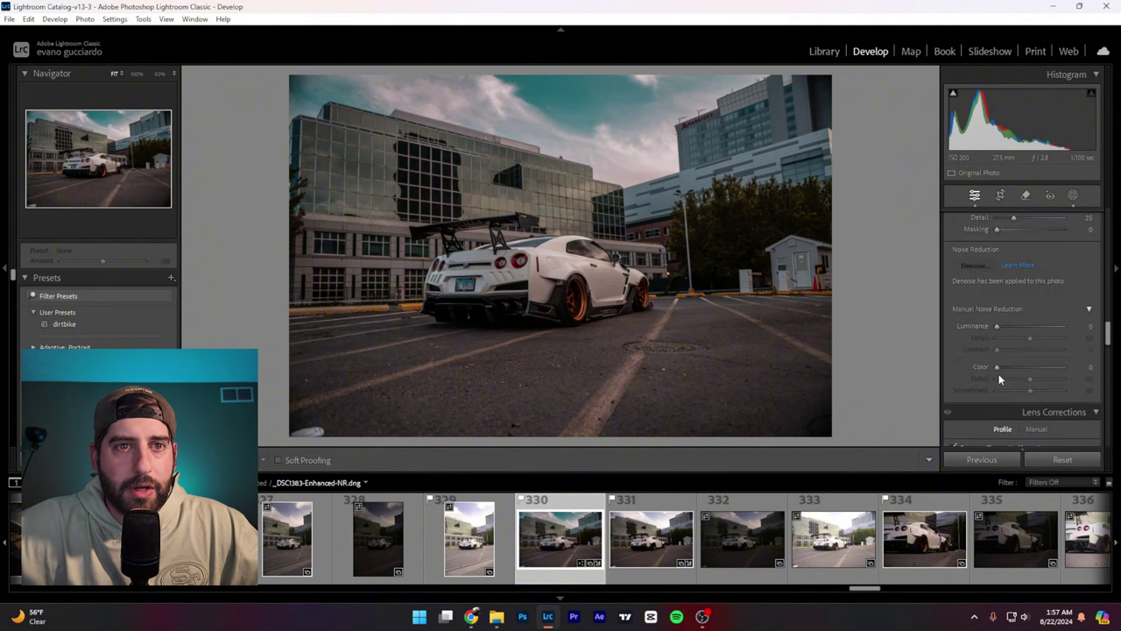
pyautogui.scroll(8, 1003, 377)
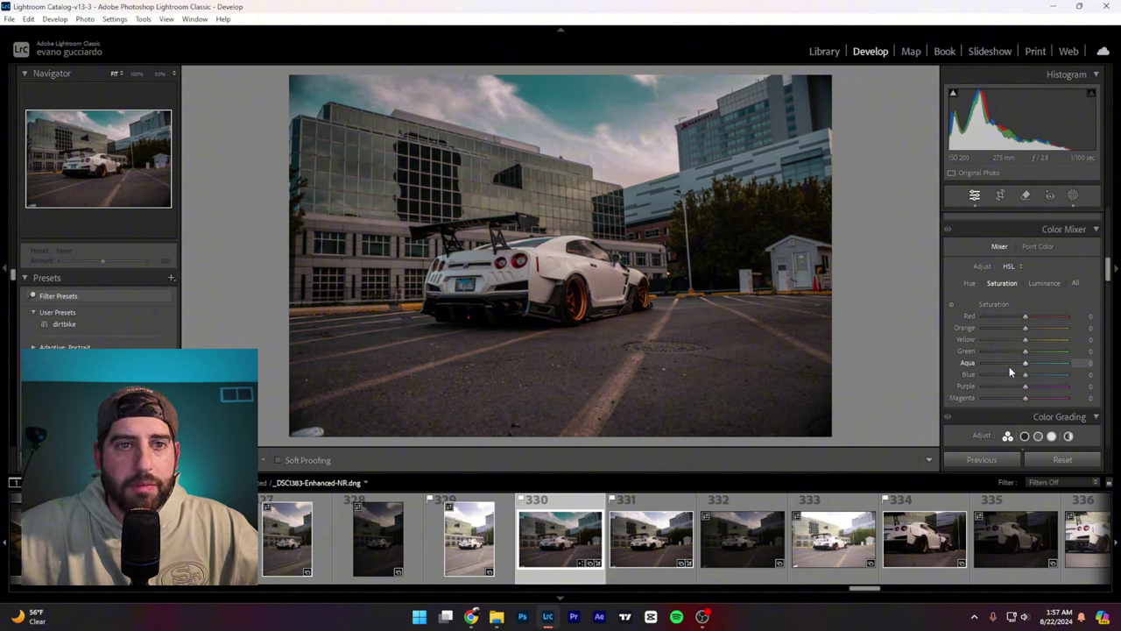
pyautogui.scroll(-10, 1009, 366)
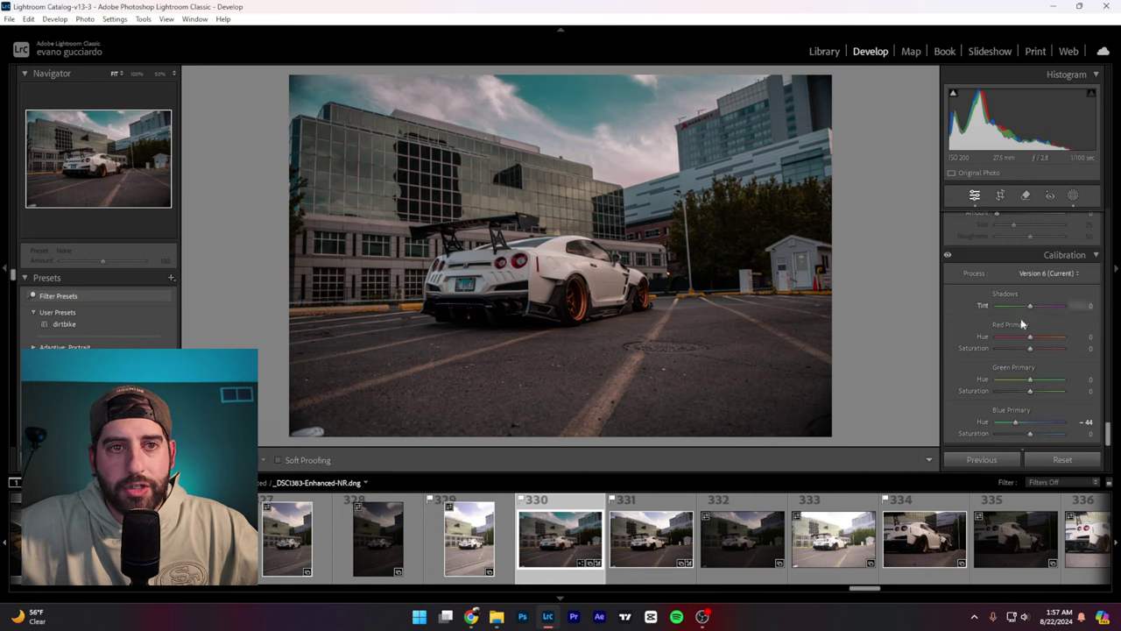
pyautogui.scroll(5, 1044, 394)
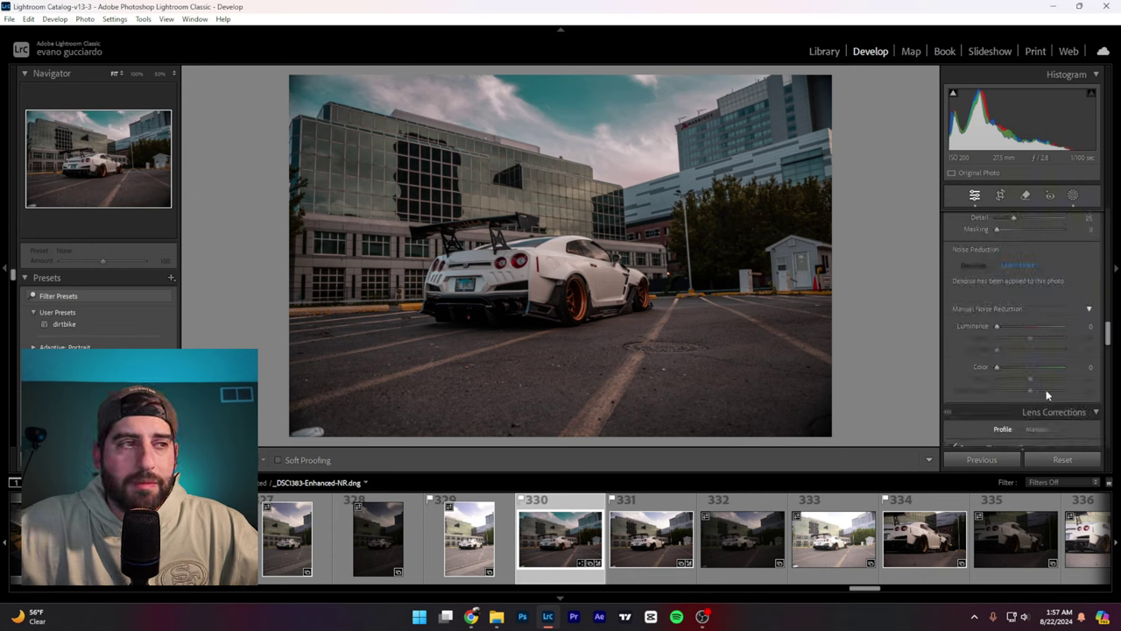
pyautogui.scroll(6, 1047, 394)
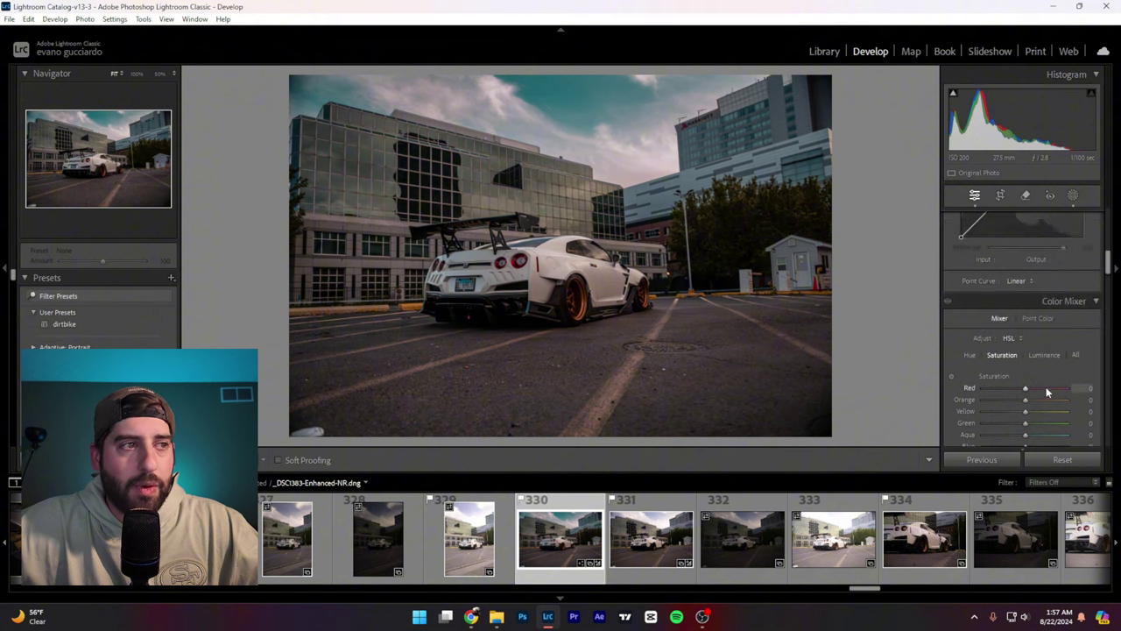
pyautogui.scroll(4, 1047, 393)
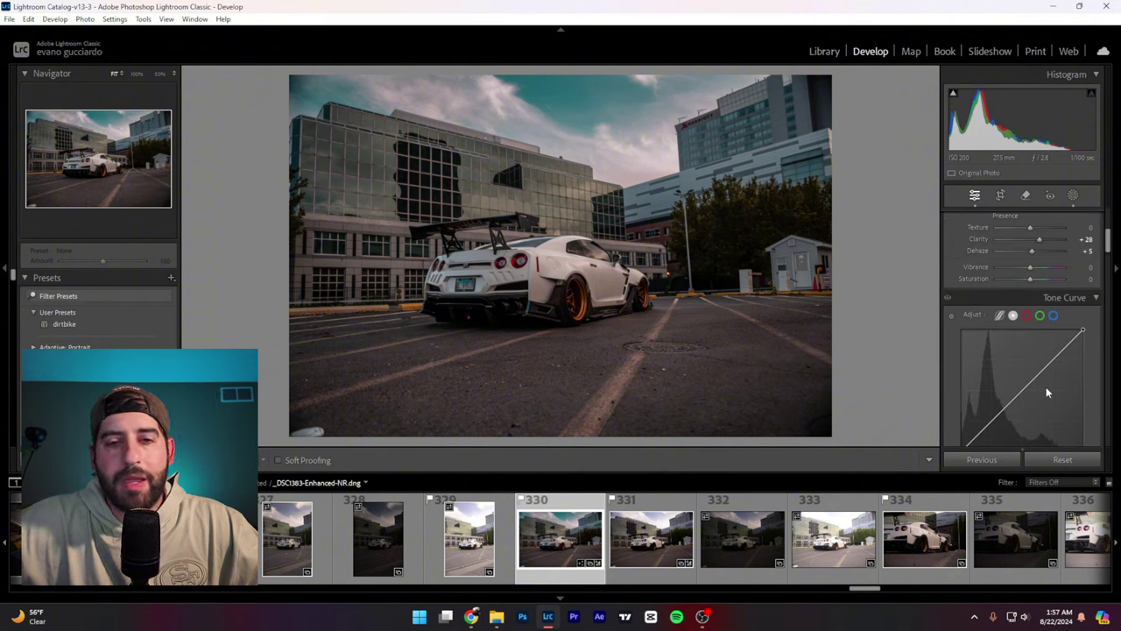
pyautogui.scroll(2, 1045, 386)
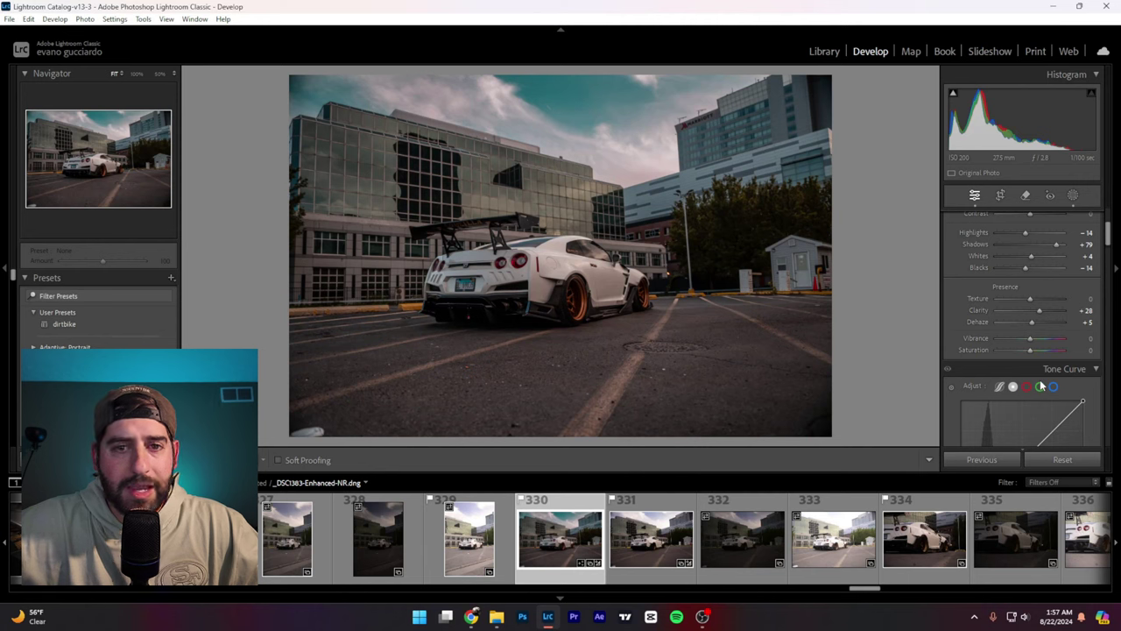
pyautogui.scroll(3, 1041, 386)
pyautogui.scroll(-2, 1039, 386)
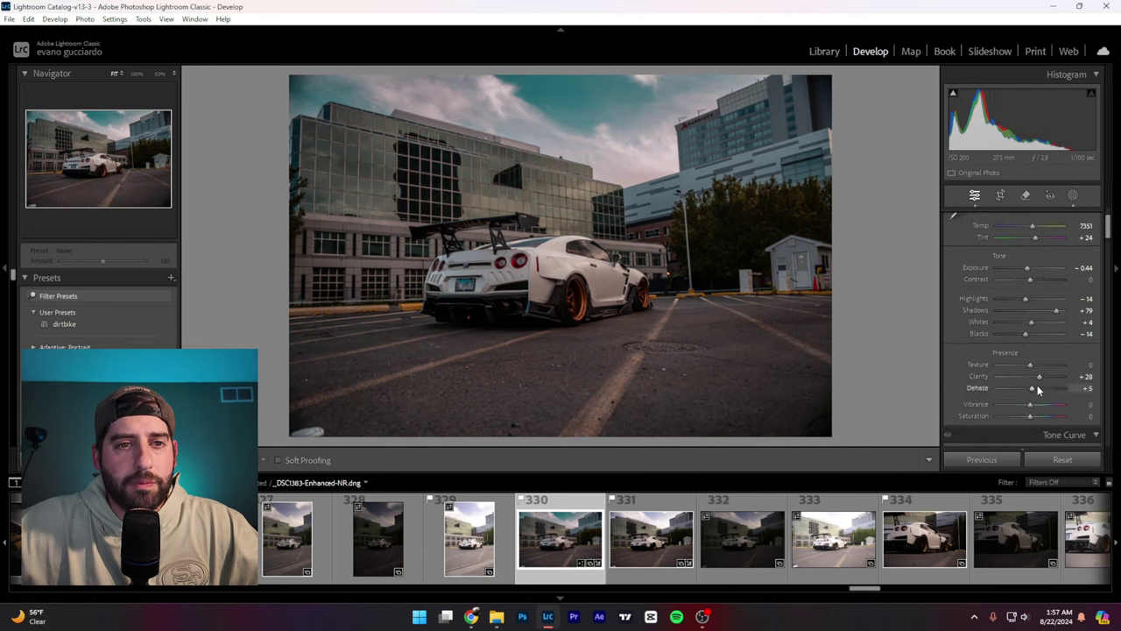
pyautogui.scroll(-6, 1020, 355)
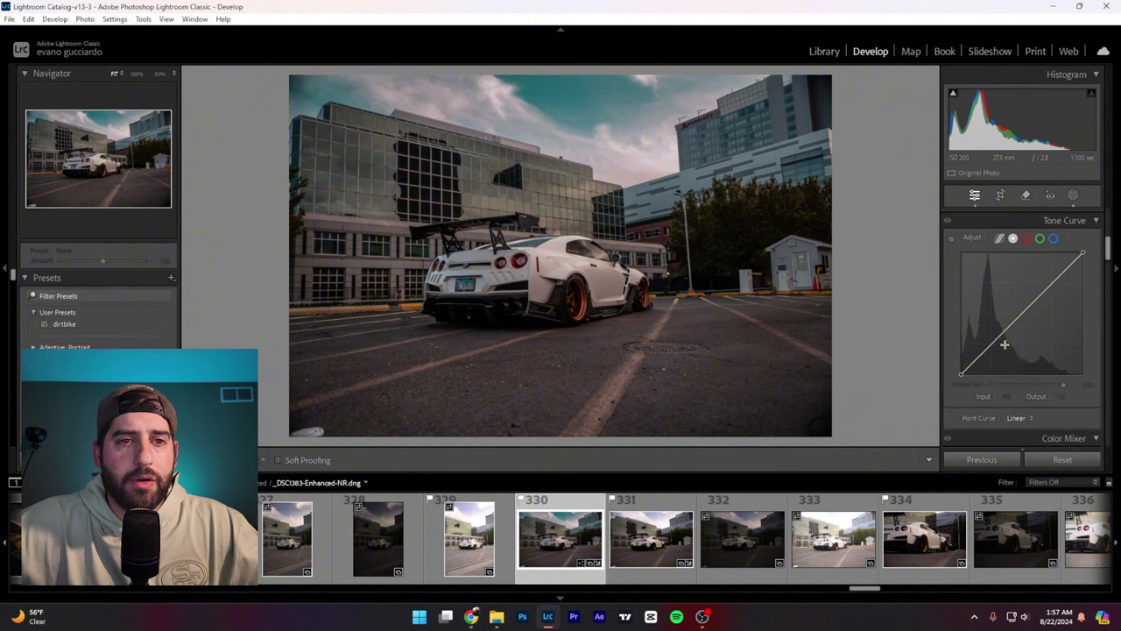
# - In the Color Mixer, set Saturation to Purple -52, Magenta -59 and Orange -23
pyautogui.scroll(-1, 1009, 338)
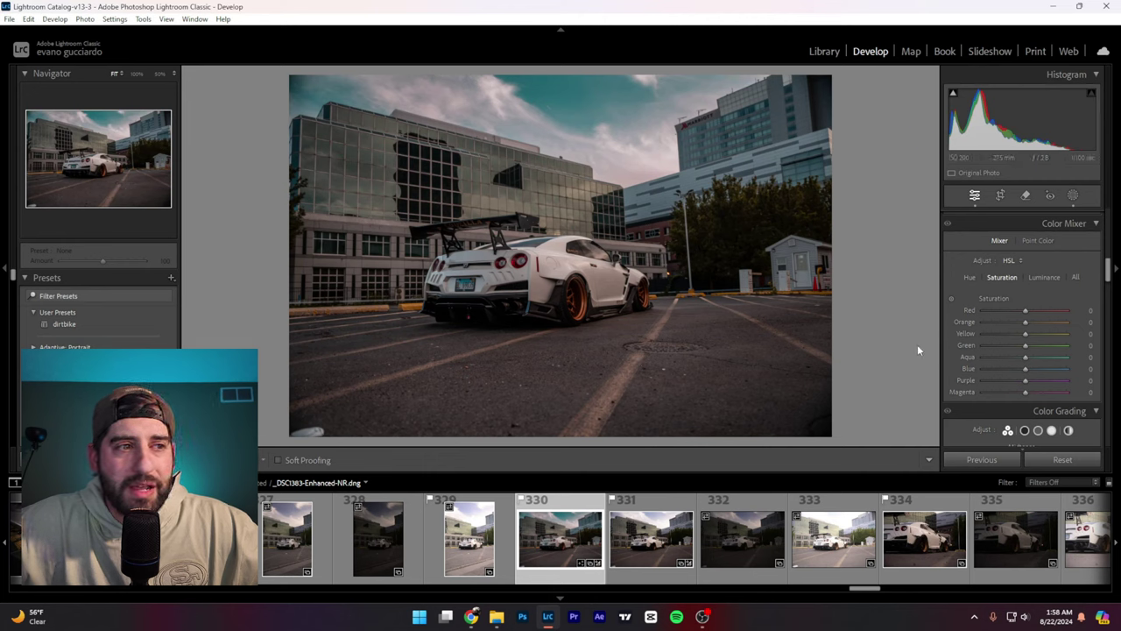
pyautogui.moveTo(1025, 391); pyautogui.dragTo(1001, 392)
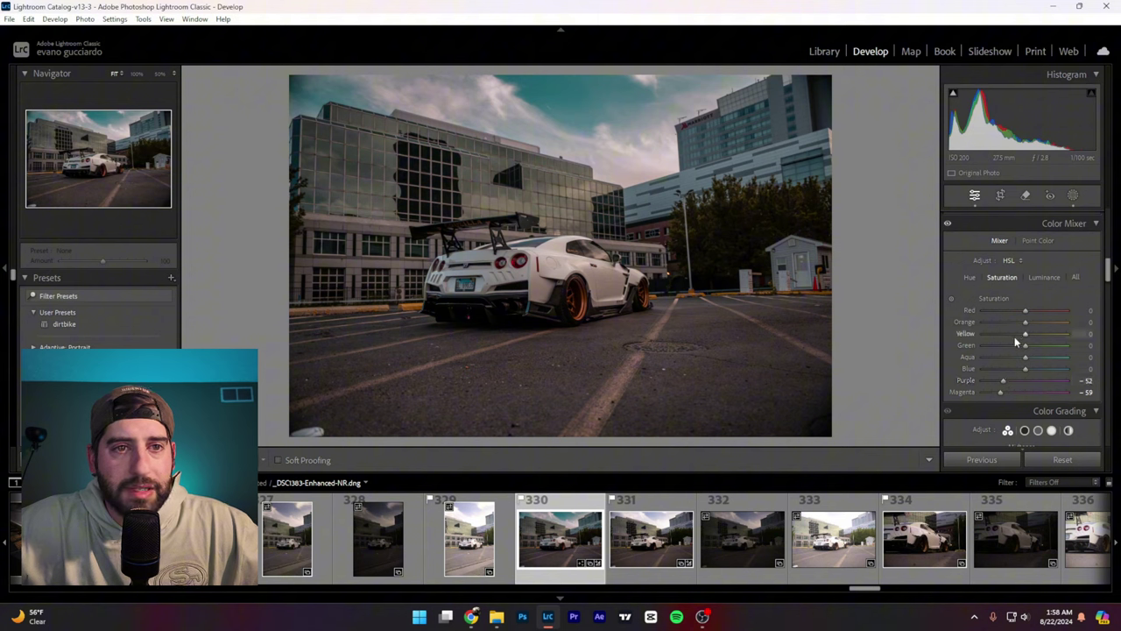
pyautogui.moveTo(1025, 322); pyautogui.dragTo(1017, 322)
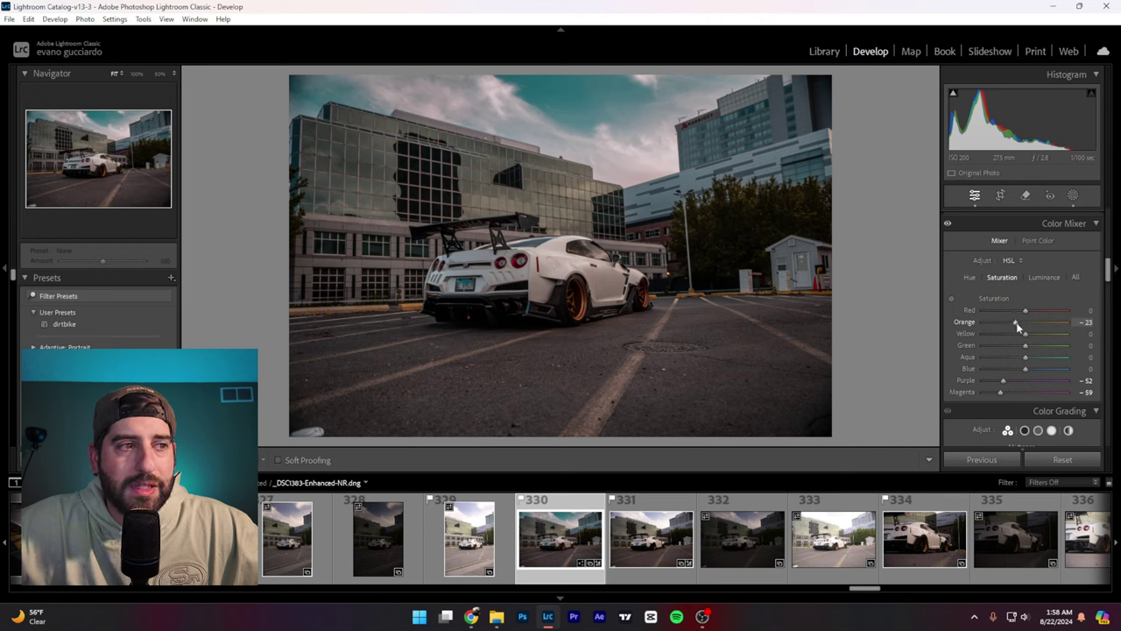
# - Set the Color Mixer's Orange Luminance to +47 and compare the photo with and without the Color Mixer adjustments
pyautogui.click(1043, 278)
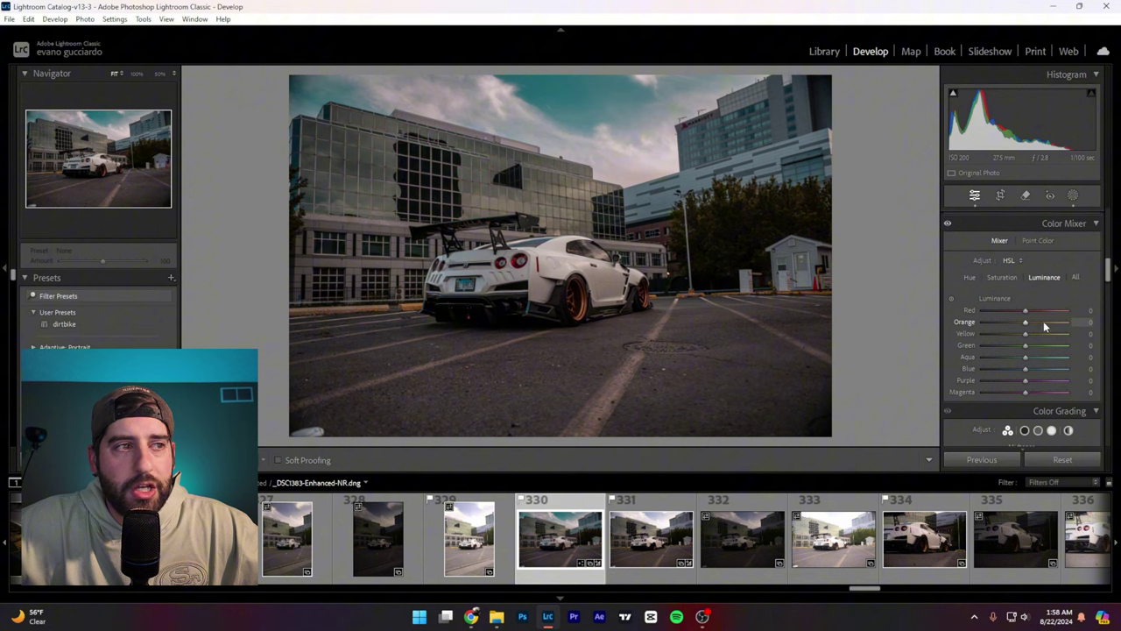
pyautogui.moveTo(1044, 322)
pyautogui.mouseDown()
pyautogui.moveTo(995, 325)
pyautogui.moveTo(1045, 322)
pyautogui.mouseUp()
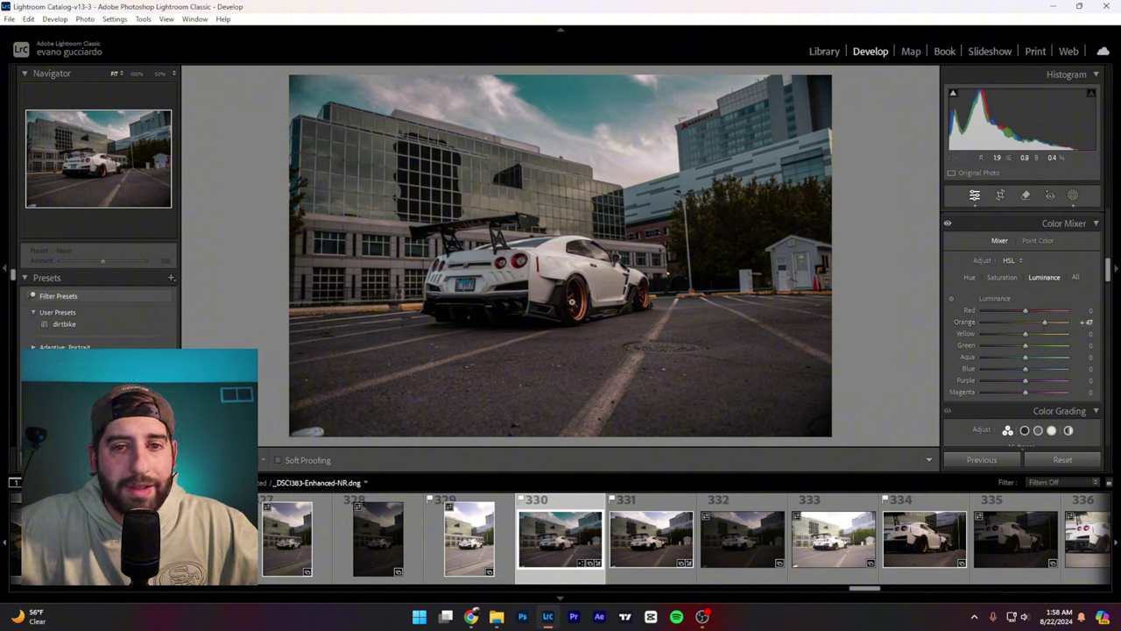
pyautogui.click(948, 226)
pyautogui.click(948, 226)
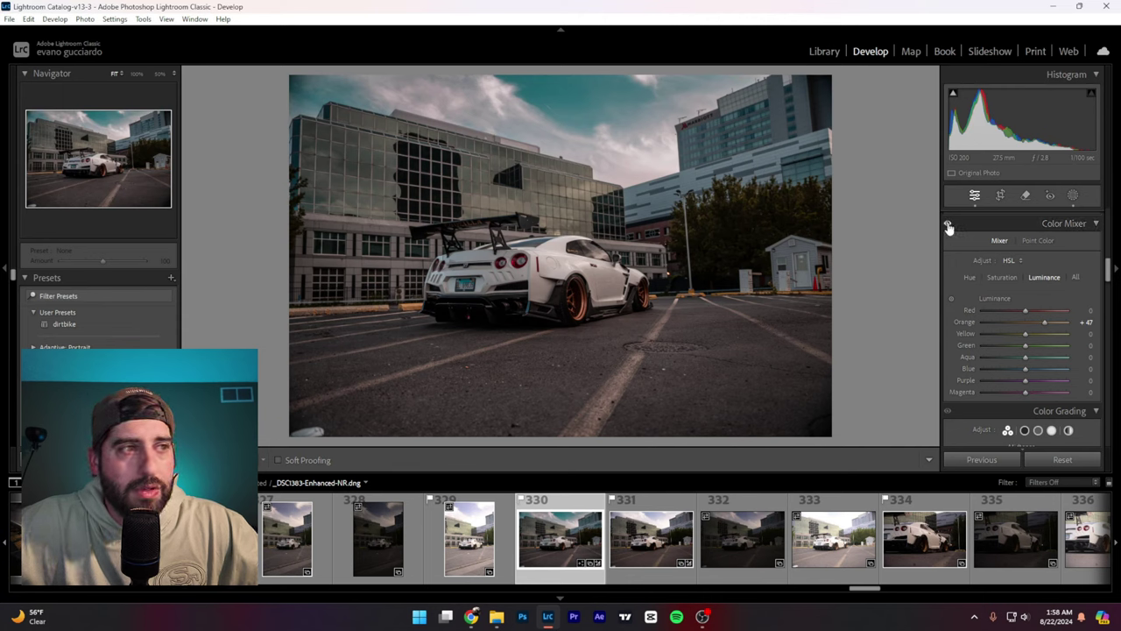
pyautogui.click(947, 226)
pyautogui.click(948, 226)
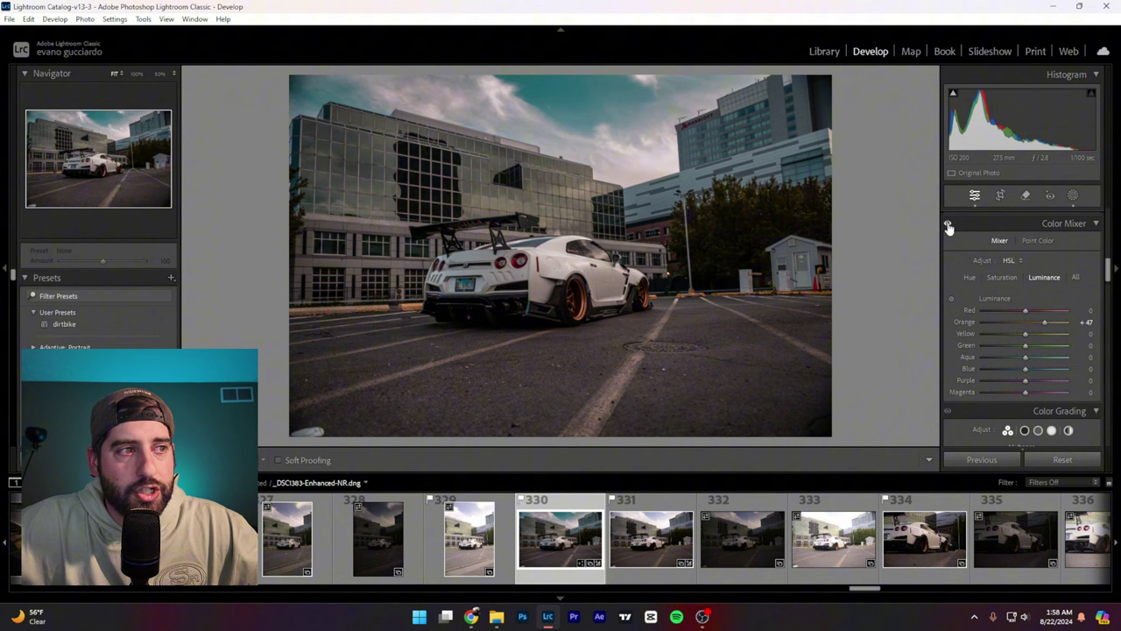
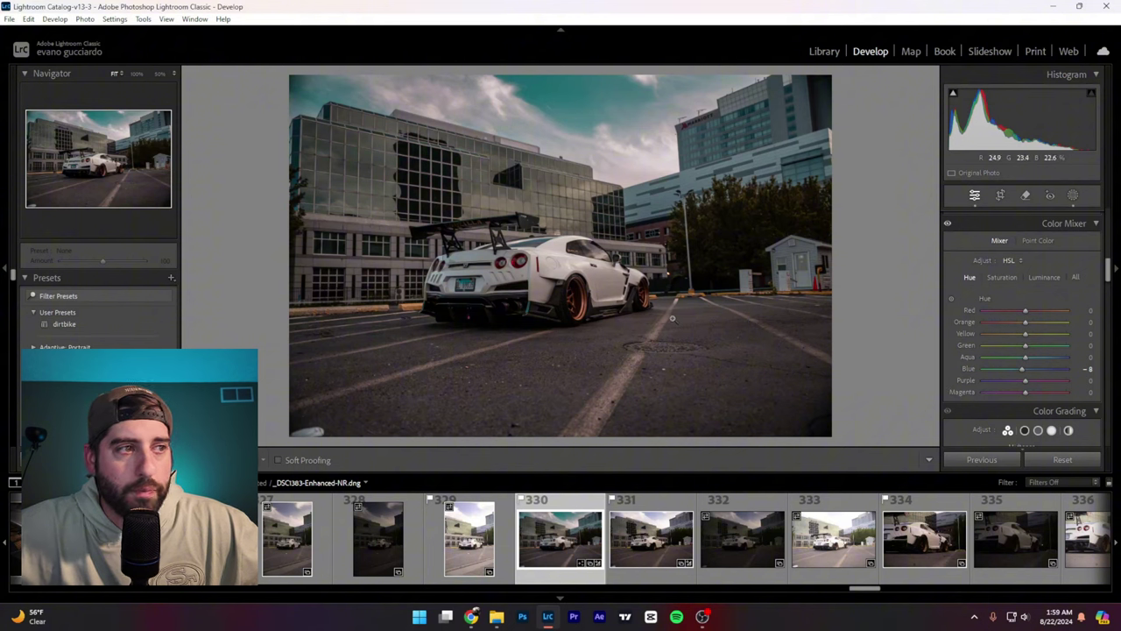
# - Set the Color Mixer's Saturation to Orange -17 and Yellow +17, and its Yellow Luminance to -13
pyautogui.click(1002, 278)
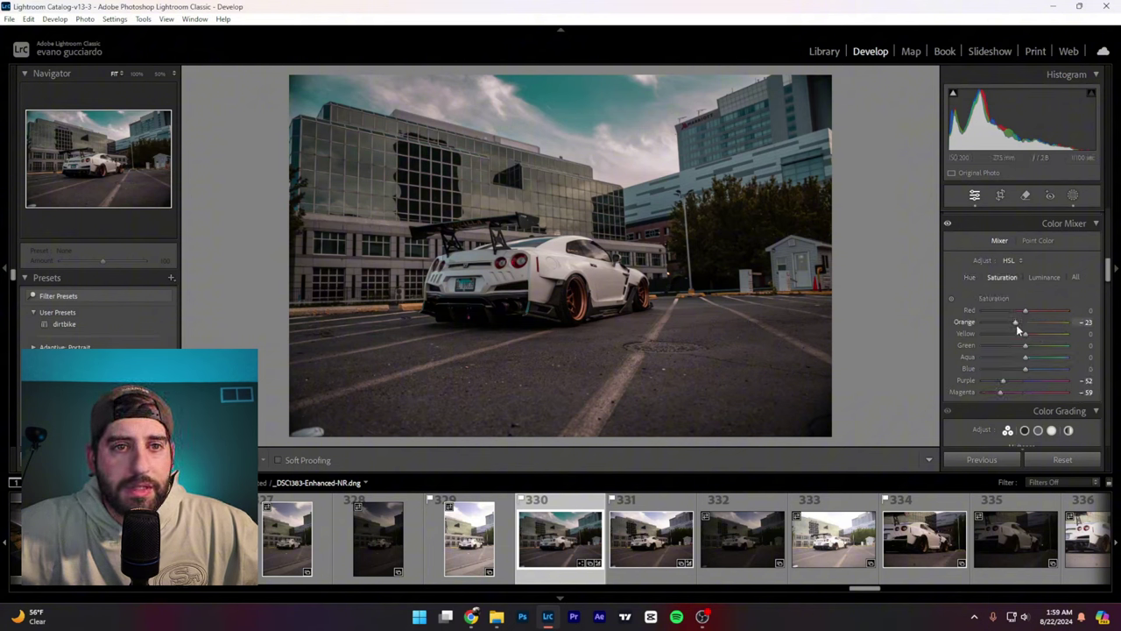
pyautogui.moveTo(1016, 323); pyautogui.dragTo(1039, 335)
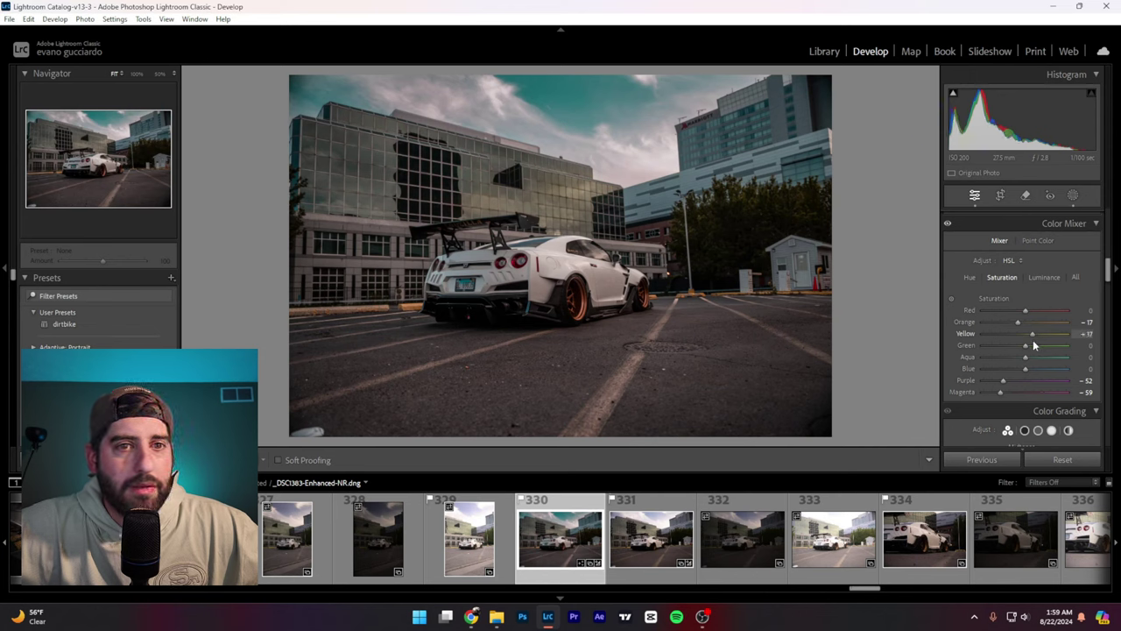
pyautogui.click(1048, 277)
pyautogui.moveTo(1026, 333); pyautogui.dragTo(1017, 336)
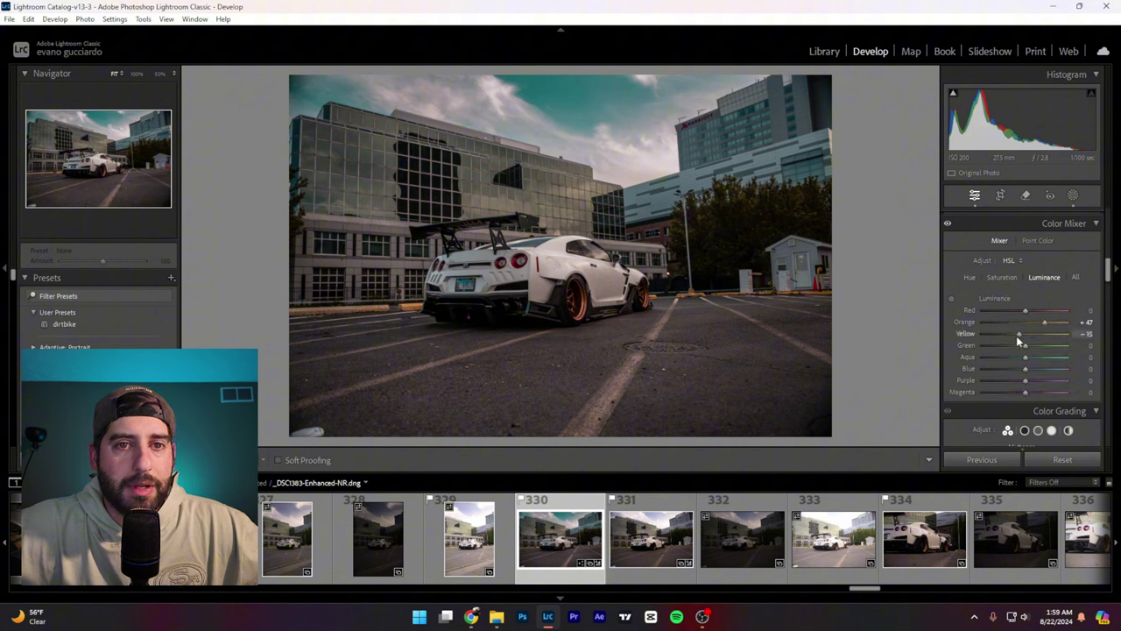
pyautogui.scroll(1, 982, 289)
pyautogui.scroll(-1, 1011, 316)
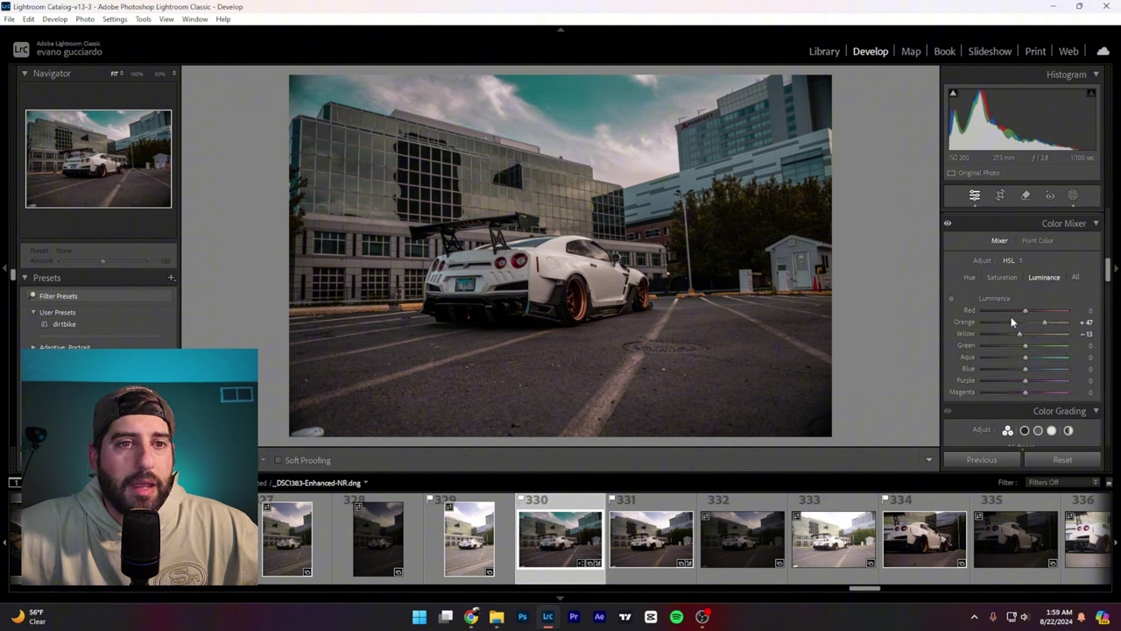
pyautogui.scroll(1, 1028, 320)
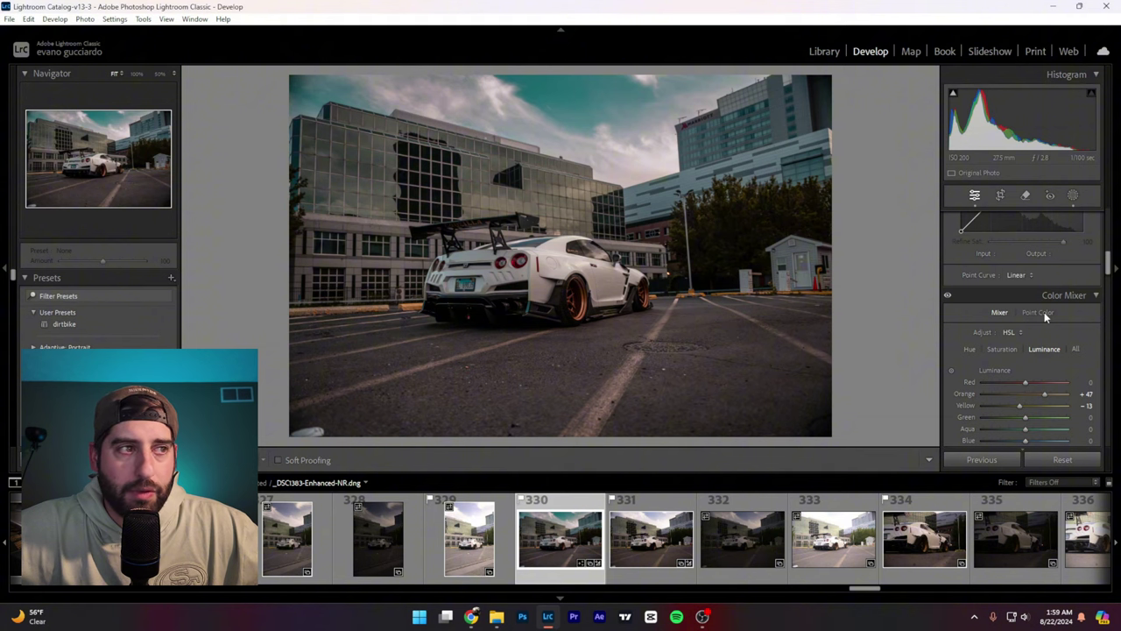
# - Inspect the car's paint up close, reopen the car mask and sample the white body paint with the Point Color dropper
pyautogui.click(575, 264)
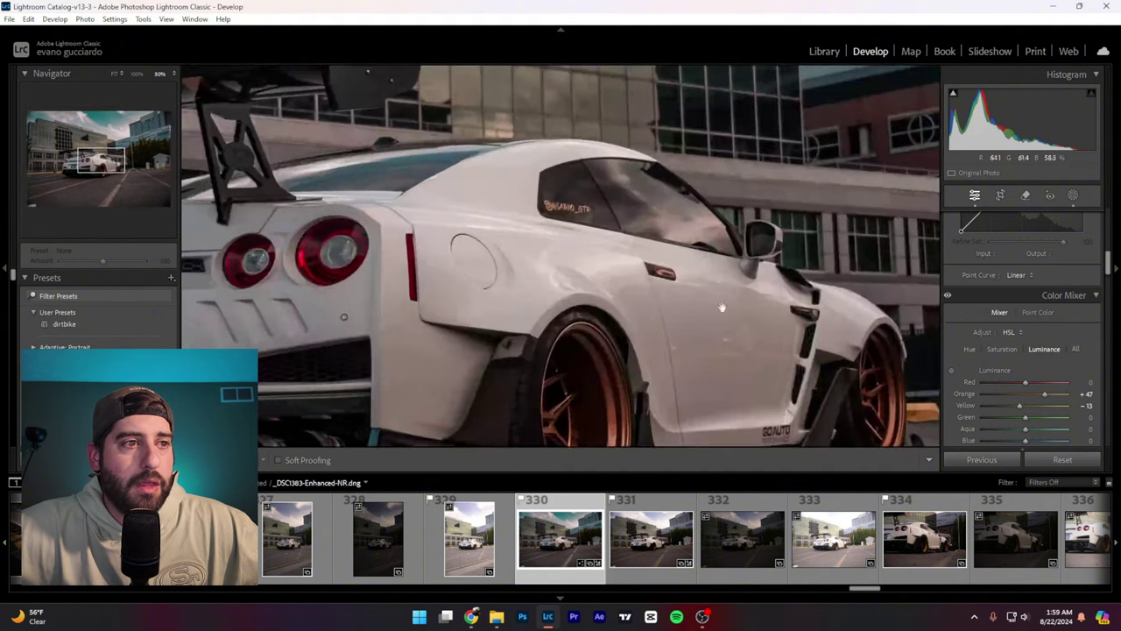
pyautogui.press('z')
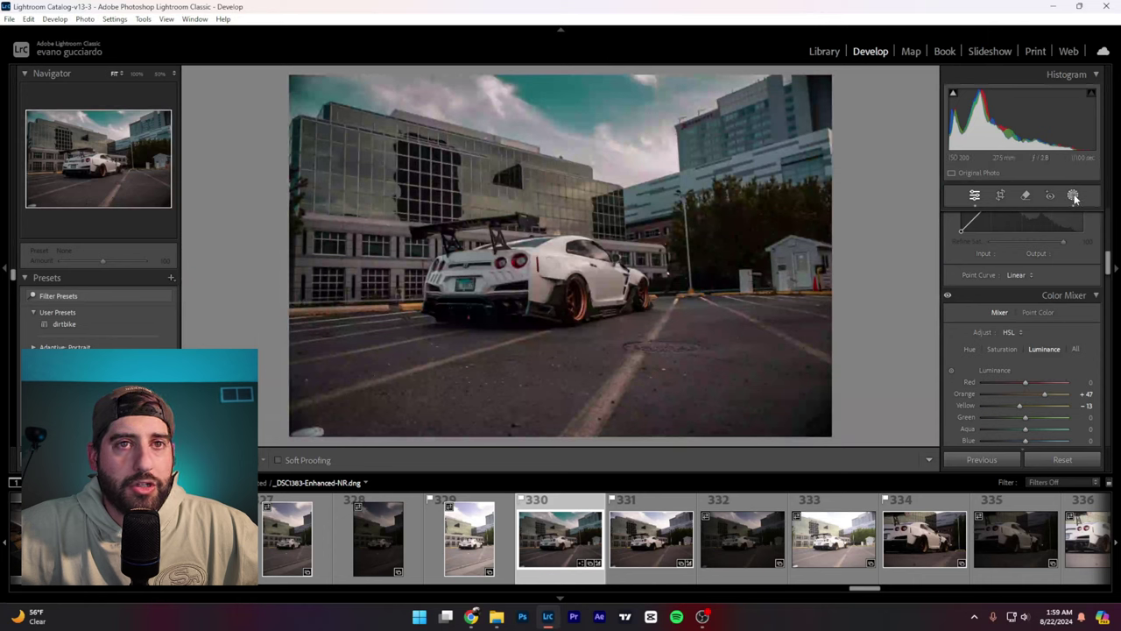
pyautogui.click(1074, 197)
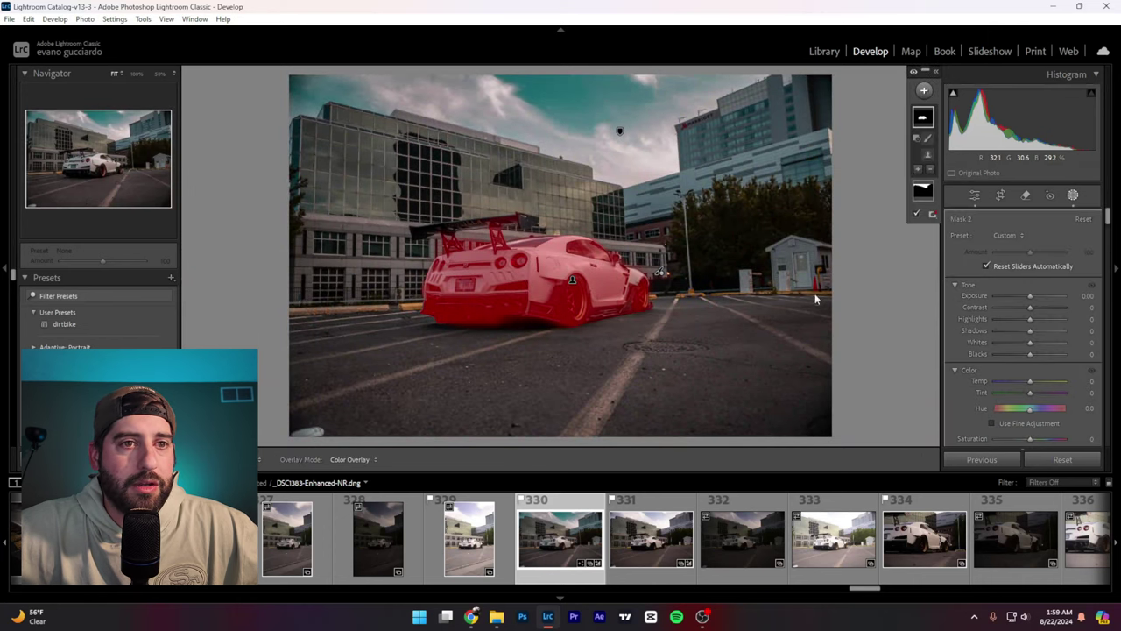
pyautogui.scroll(-5, 1014, 362)
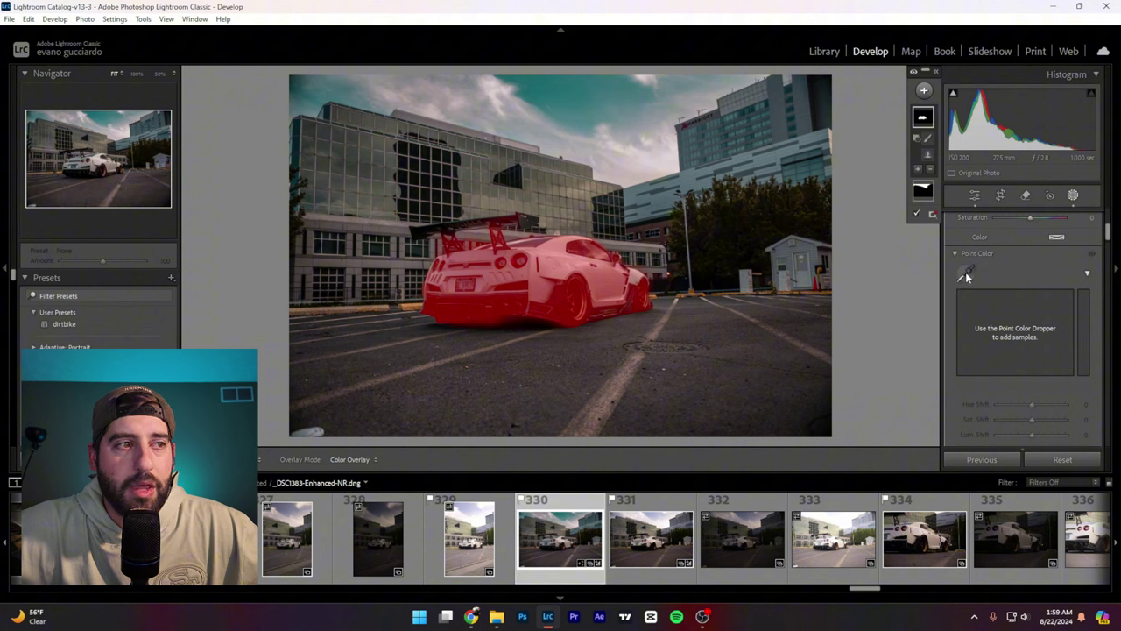
pyautogui.click(967, 277)
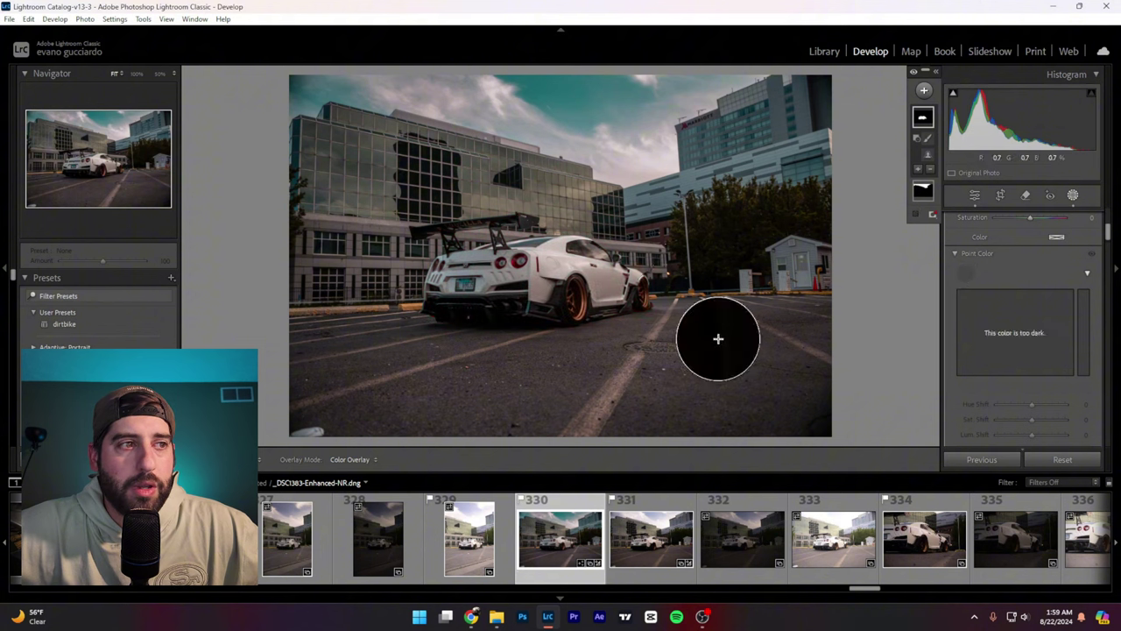
pyautogui.click(657, 330)
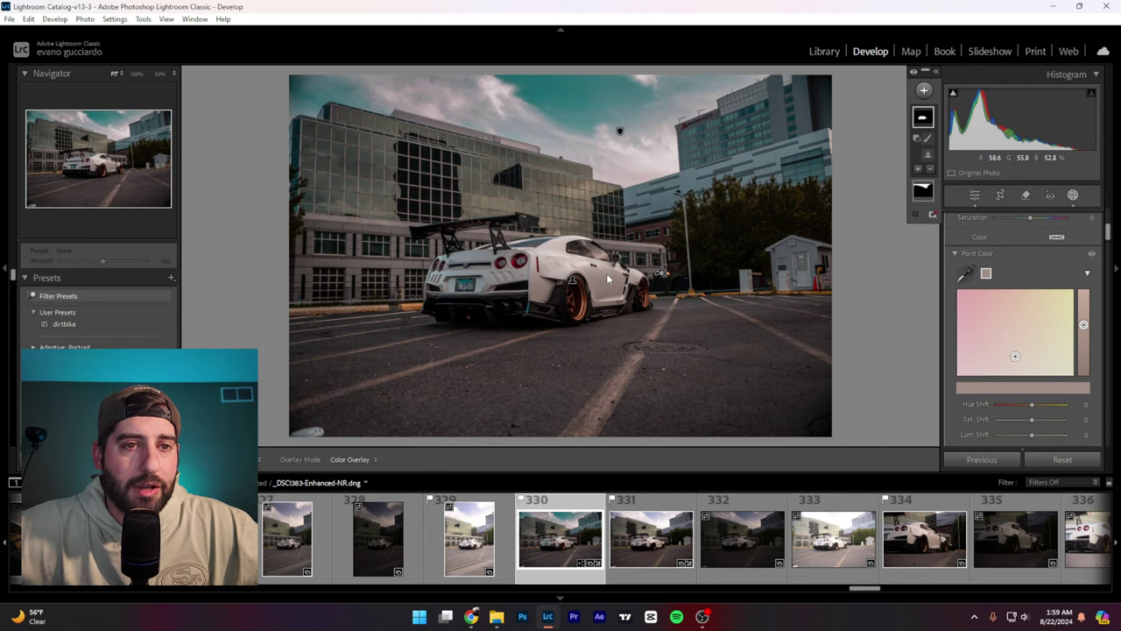
# - Try a stronger tint on the white paint sample, then set its Sat. Shift to -46
pyautogui.moveTo(1018, 319); pyautogui.dragTo(1011, 314)
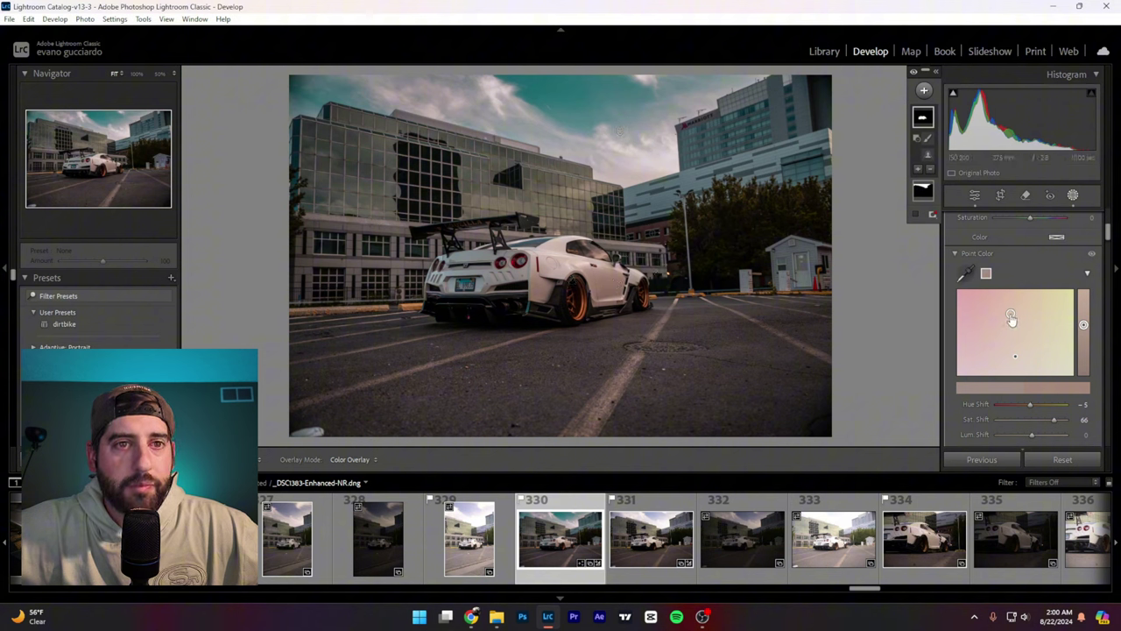
pyautogui.moveTo(1011, 317)
pyautogui.mouseDown()
pyautogui.moveTo(1018, 325)
pyautogui.moveTo(999, 338)
pyautogui.moveTo(1046, 350)
pyautogui.moveTo(980, 352)
pyautogui.moveTo(1047, 363)
pyautogui.moveTo(1004, 358)
pyautogui.moveTo(1016, 358)
pyautogui.mouseUp()
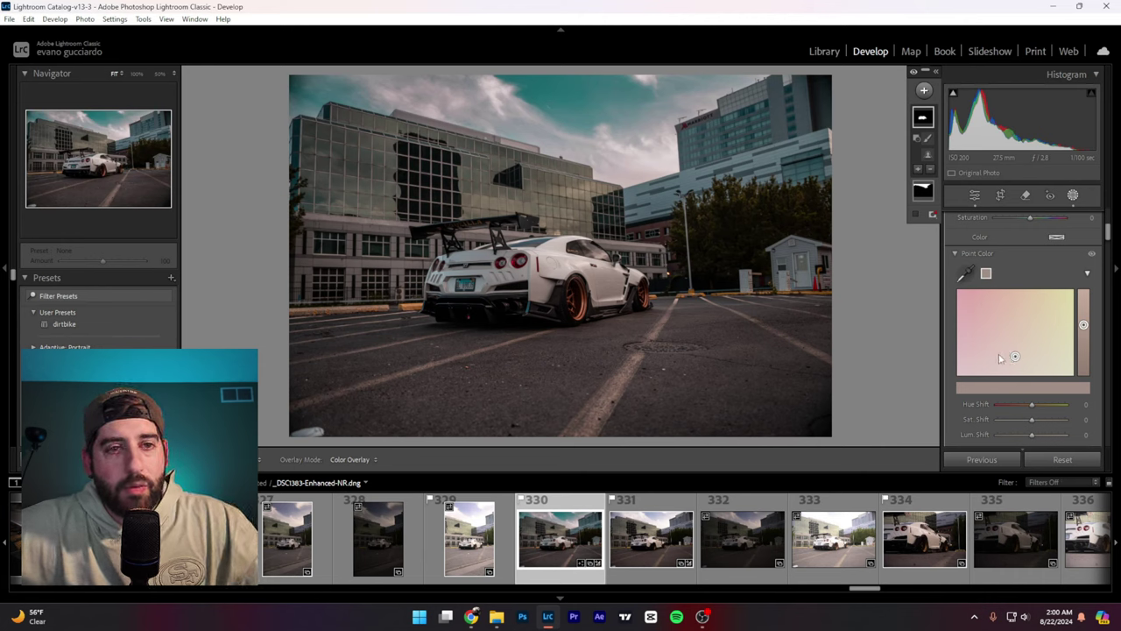
pyautogui.moveTo(1015, 357); pyautogui.dragTo(1017, 364)
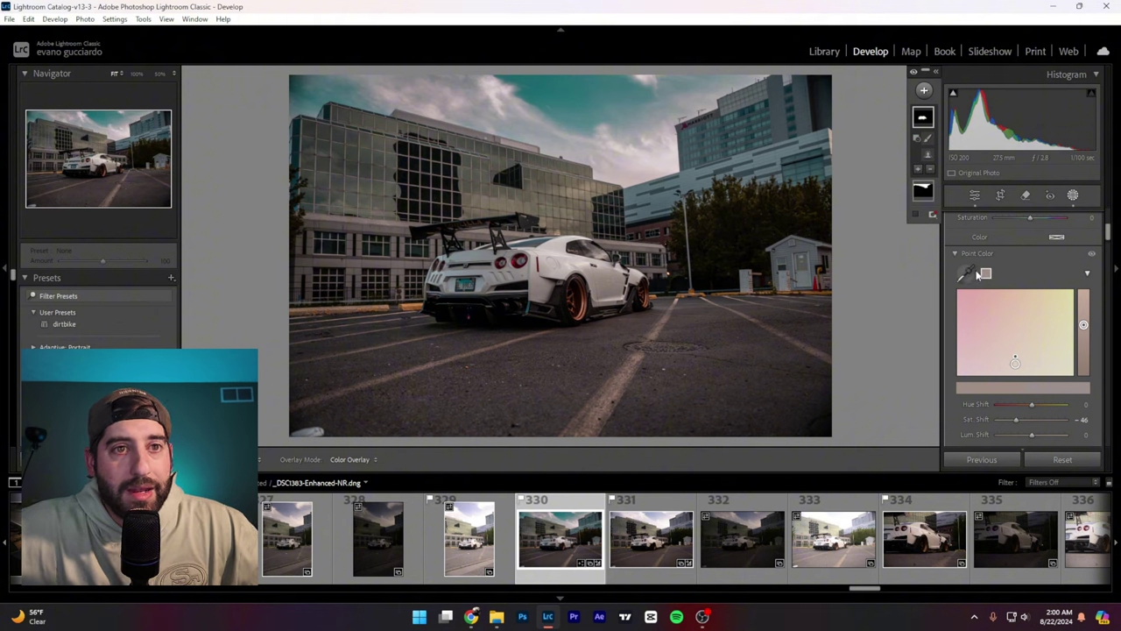
# - Add a Point Color sample of the bluish gray on the car's rear and set its Sat. Shift to -100
pyautogui.click(980, 274)
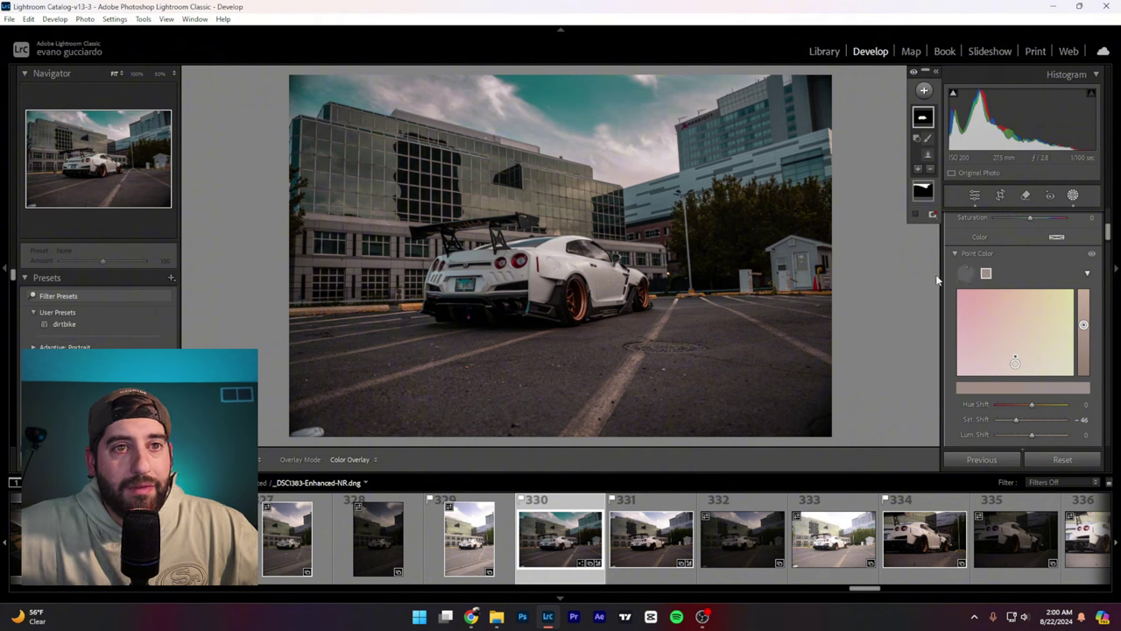
pyautogui.click(521, 325)
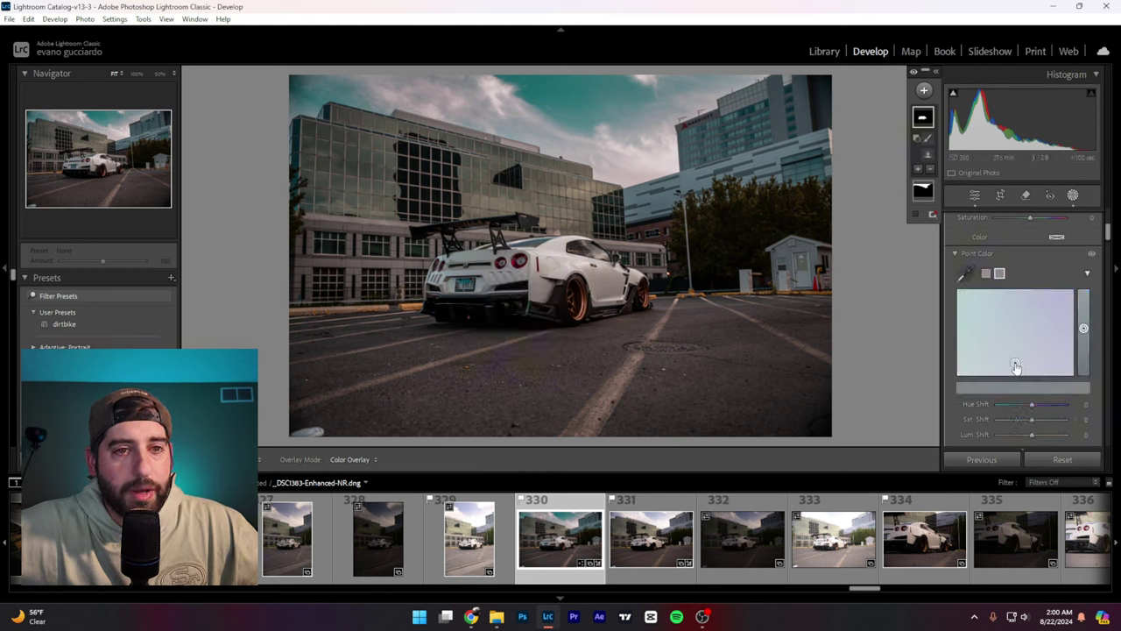
pyautogui.moveTo(1015, 367)
pyautogui.mouseDown()
pyautogui.moveTo(1021, 307)
pyautogui.moveTo(1019, 382)
pyautogui.mouseUp()
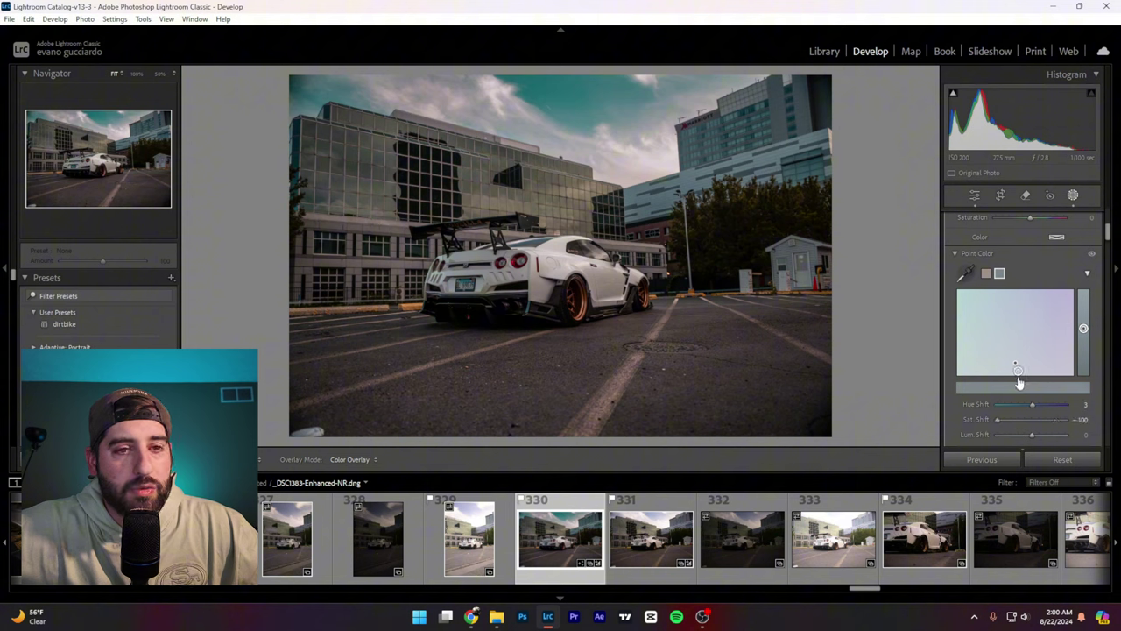
# - Add a Point Color sample of the red tail light, try shifting its color and reset the shift
pyautogui.click(964, 273)
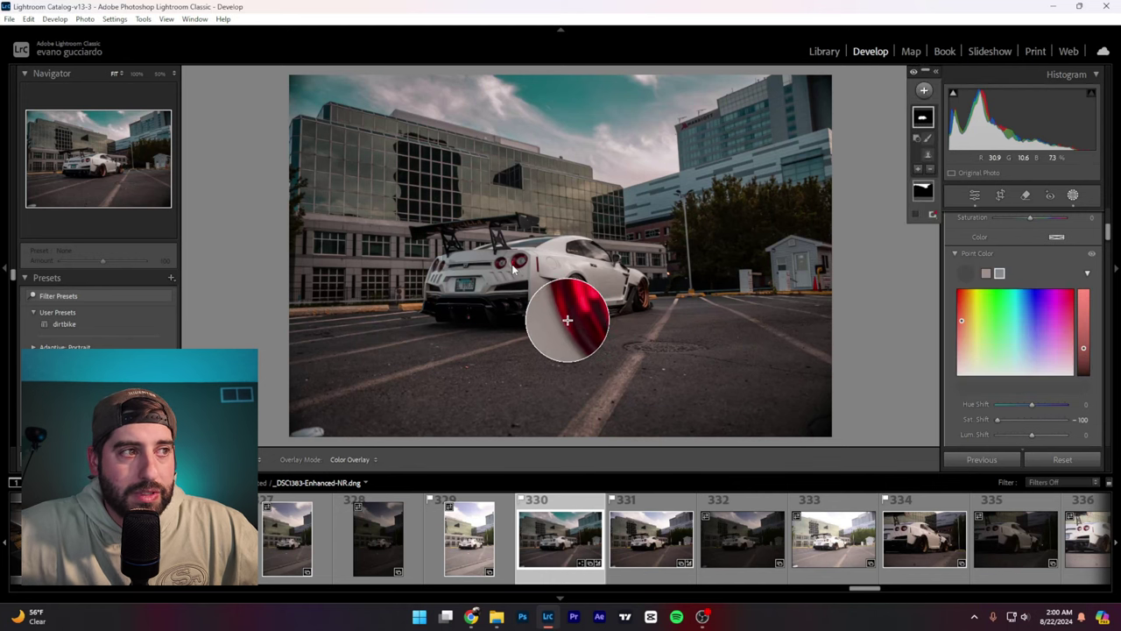
pyautogui.click(568, 318)
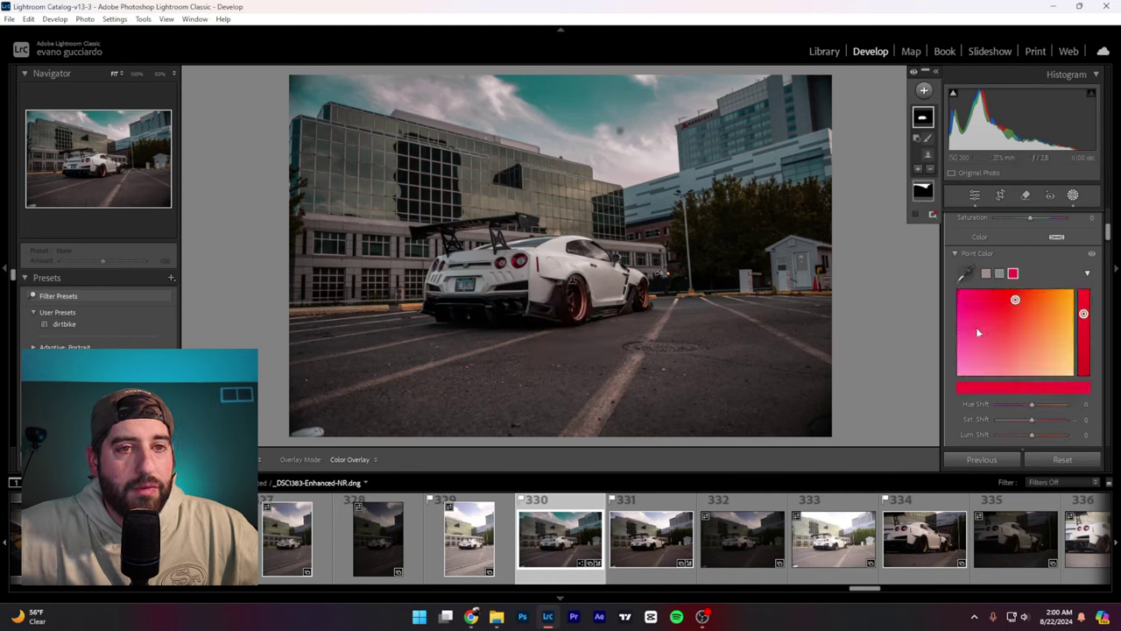
pyautogui.moveTo(1016, 303)
pyautogui.mouseDown()
pyautogui.moveTo(1014, 353)
pyautogui.moveTo(1014, 298)
pyautogui.mouseUp()
pyautogui.doubleClick(1016, 301)
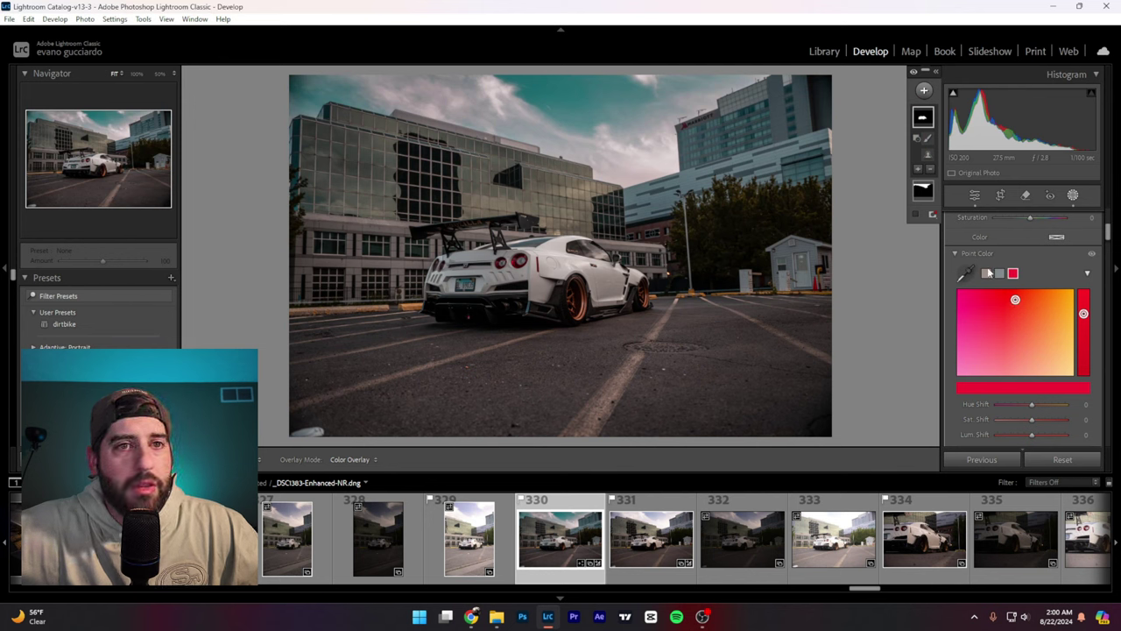
pyautogui.click(967, 271)
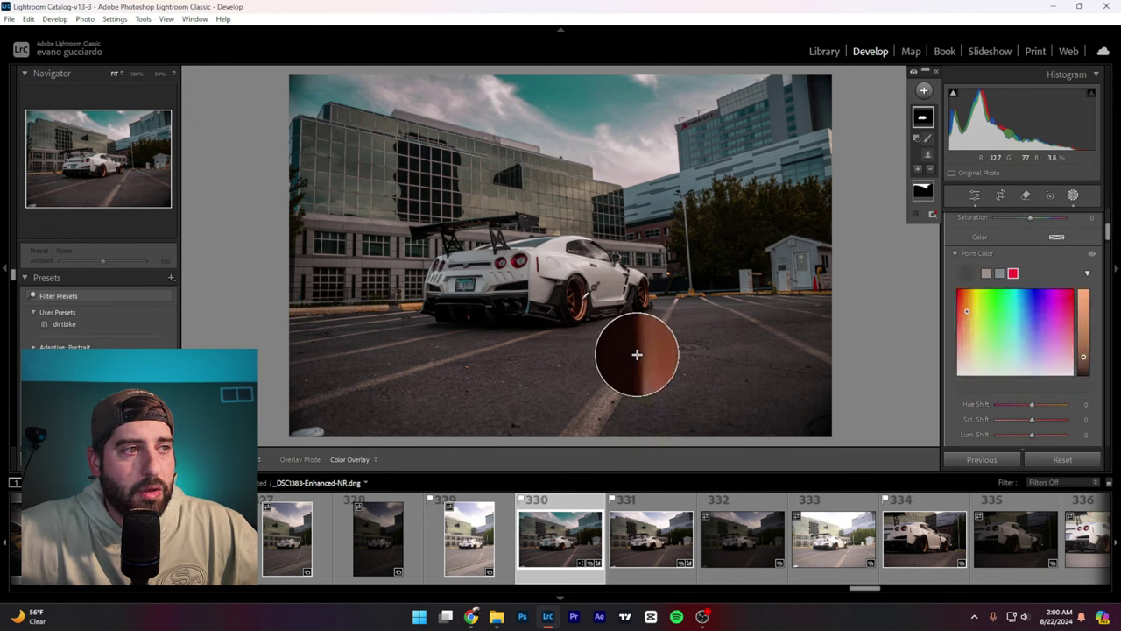
pyautogui.click(585, 302)
pyautogui.hotkey('ctrl', 'z')
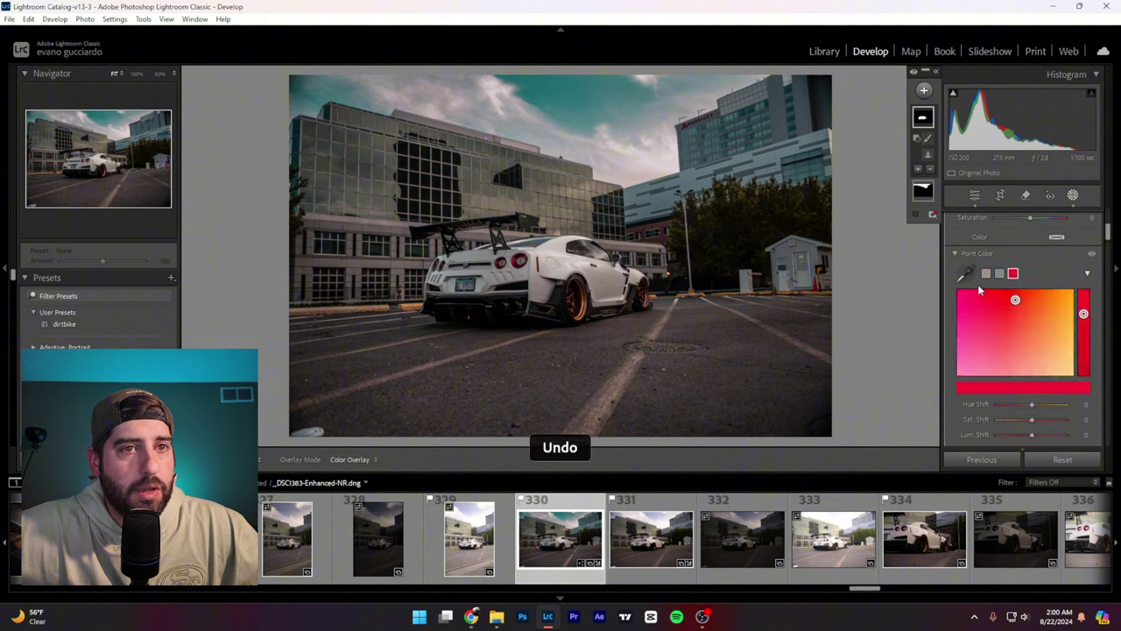
# - Sample the bronze rear wheel with Point Color and set Hue Shift 13, Sat. Shift 7 and Lum Shift 66
pyautogui.click(964, 273)
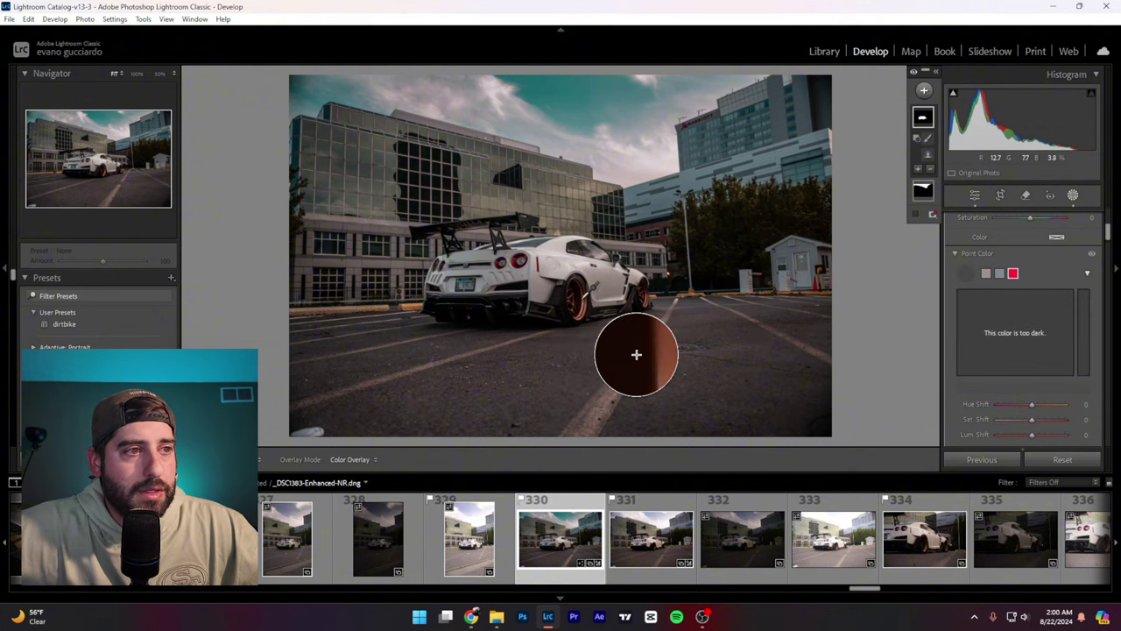
pyautogui.click(636, 354)
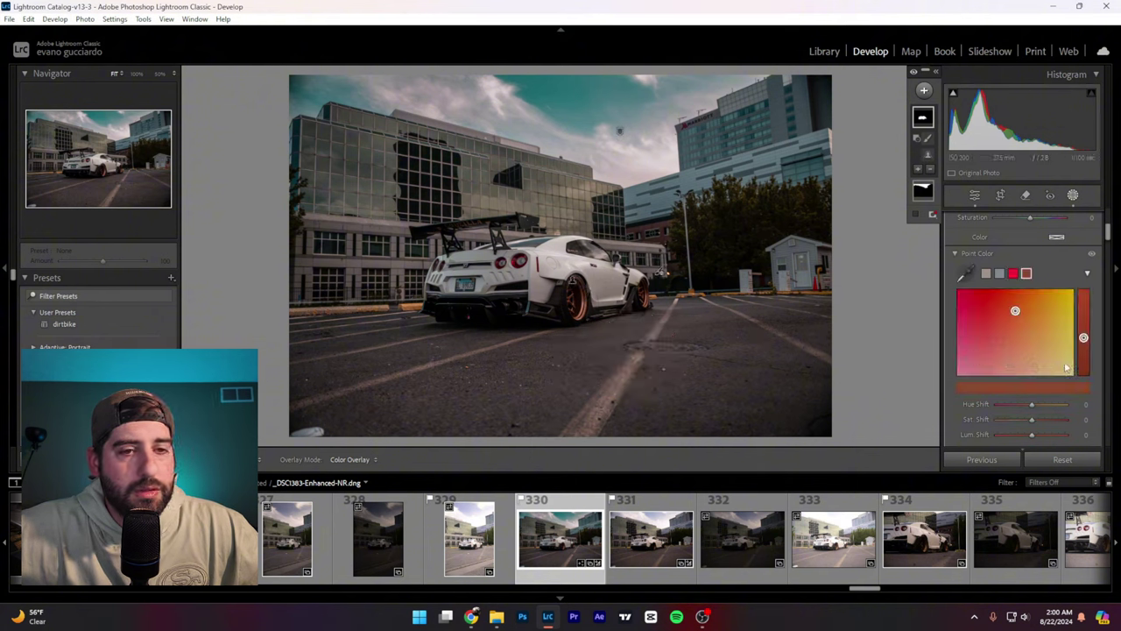
pyautogui.moveTo(1017, 314); pyautogui.dragTo(1018, 325)
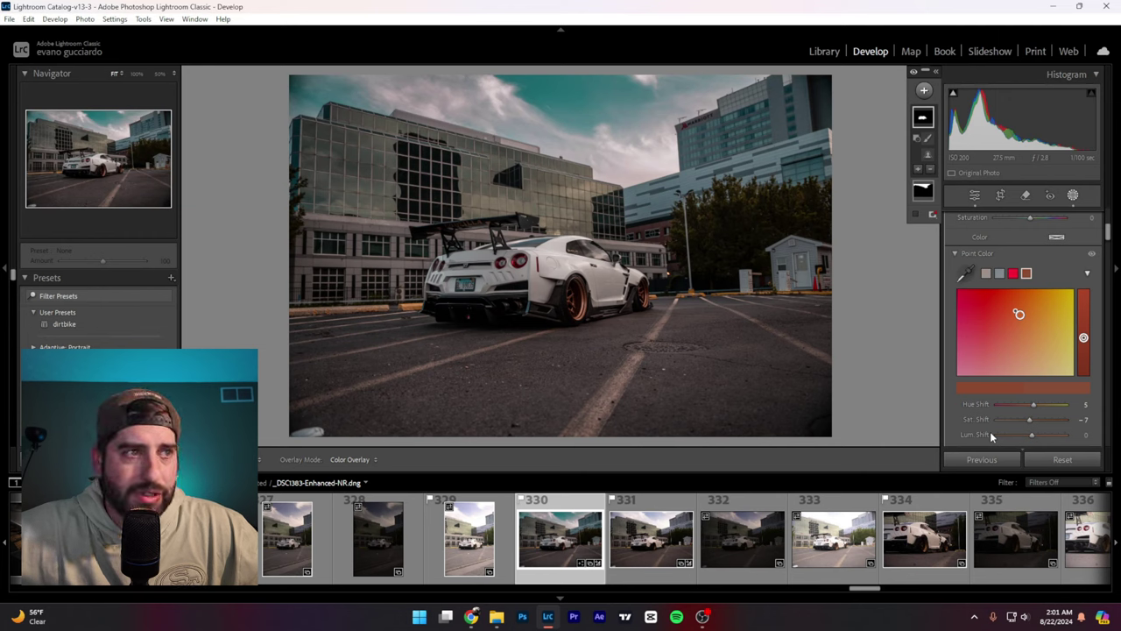
pyautogui.press('\\')
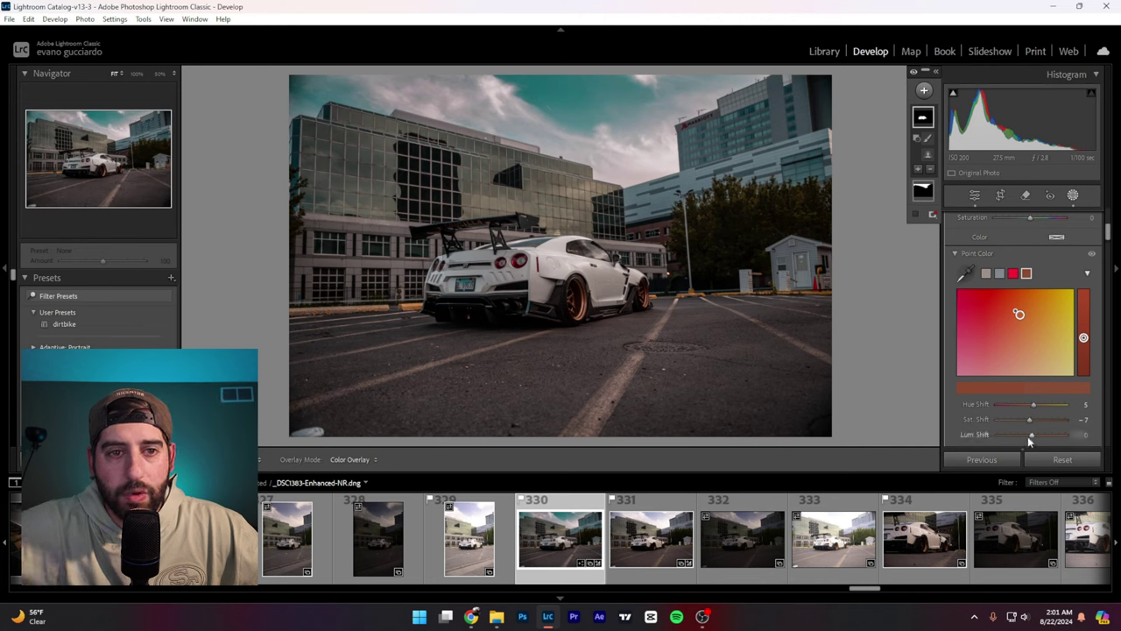
pyautogui.moveTo(1032, 438)
pyautogui.mouseDown()
pyautogui.moveTo(1058, 437)
pyautogui.moveTo(1032, 419)
pyautogui.mouseUp()
pyautogui.moveTo(1020, 319); pyautogui.dragTo(1029, 316)
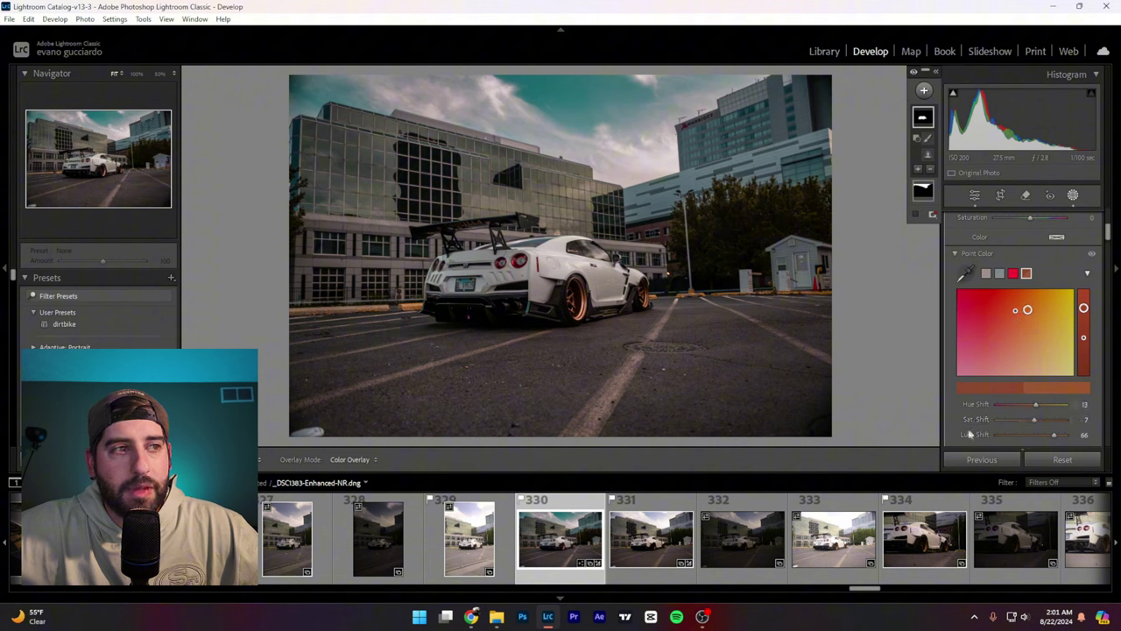
# - Compare the photo with its original, then lift the tone curve's black point and add a highlight point at input 212, output 212
pyautogui.press('\\')
pyautogui.press('\\')
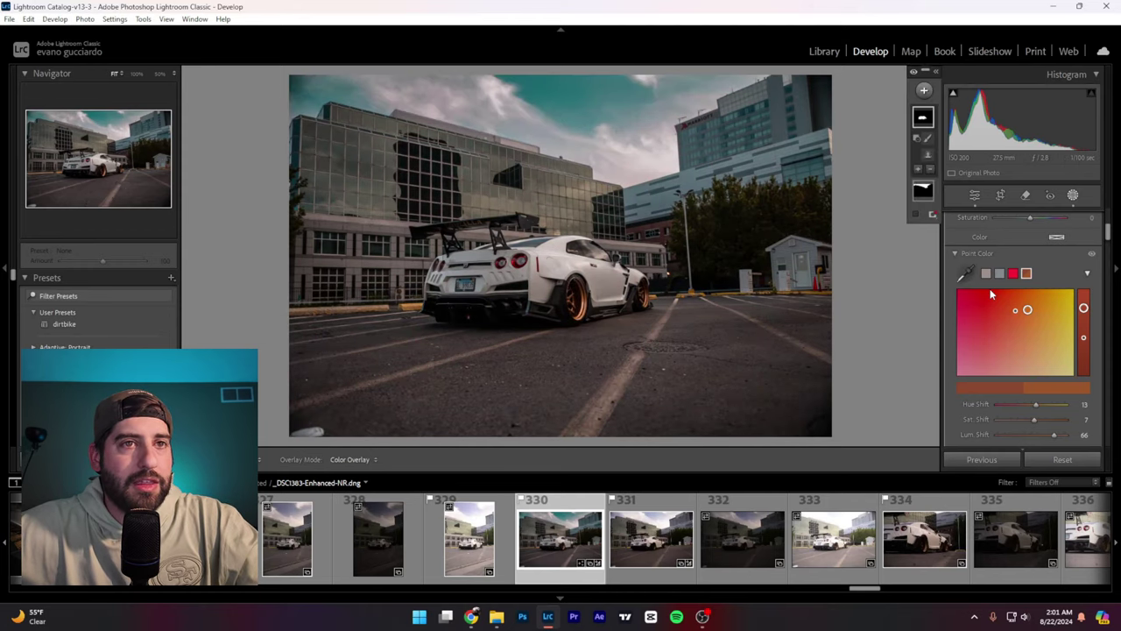
pyautogui.click(975, 195)
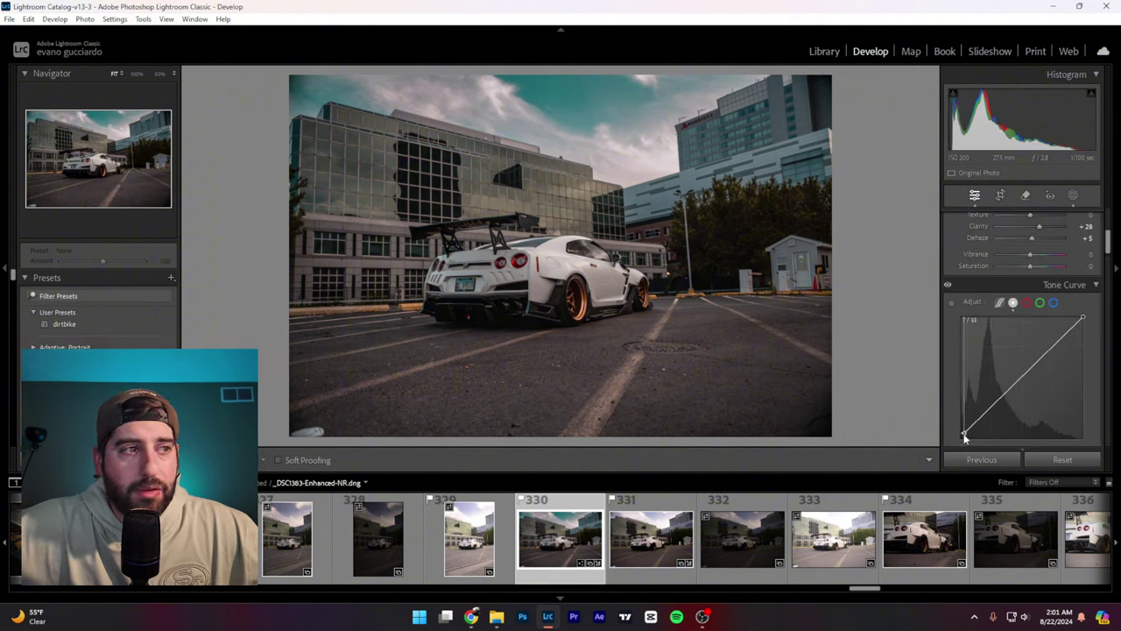
pyautogui.moveTo(965, 438); pyautogui.dragTo(963, 433)
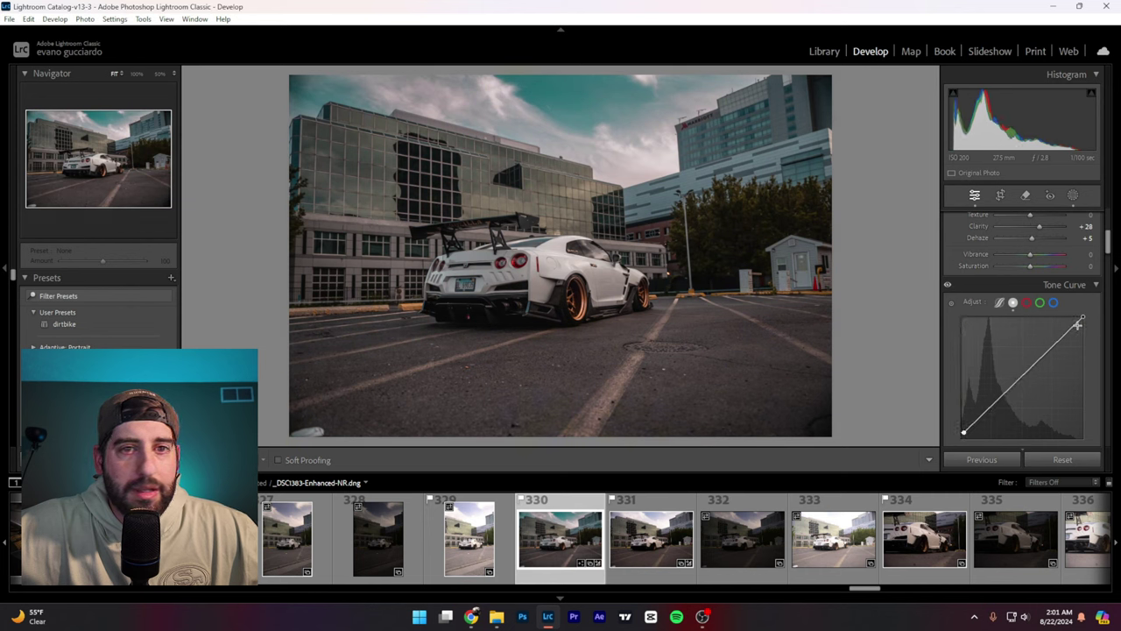
pyautogui.moveTo(1077, 325); pyautogui.dragTo(1062, 337)
pyautogui.click(948, 285)
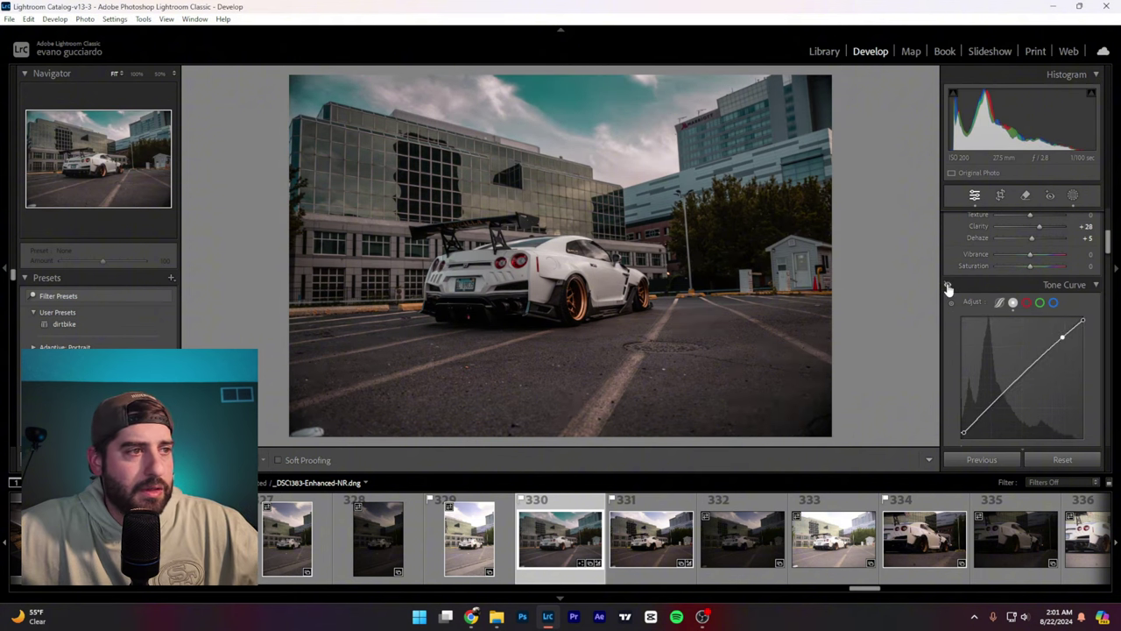
# - Set the tone curve's black point to input 6, output 11, add a shadow point at input 55, output 57, and compare before and after
pyautogui.scroll(-2, 972, 412)
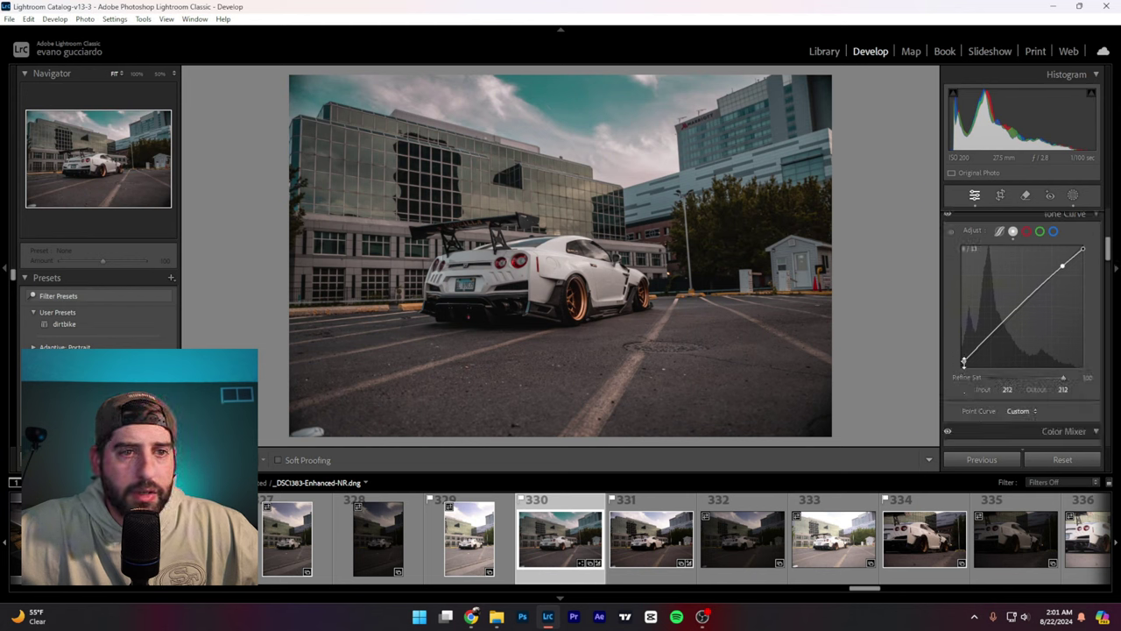
pyautogui.moveTo(964, 361); pyautogui.dragTo(967, 357)
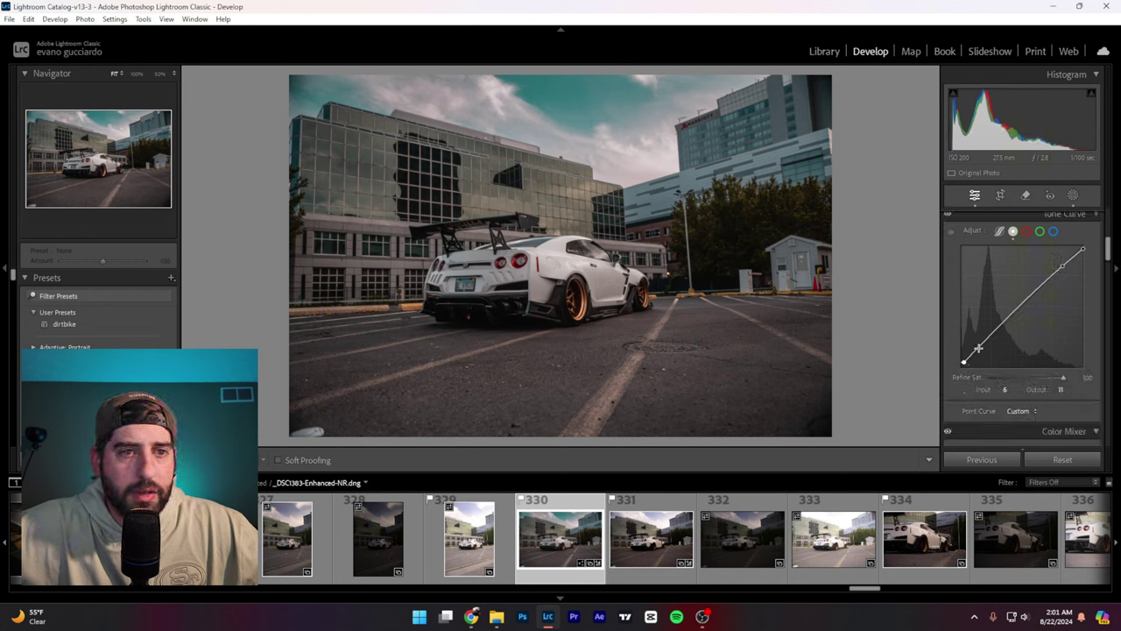
pyautogui.click(987, 340)
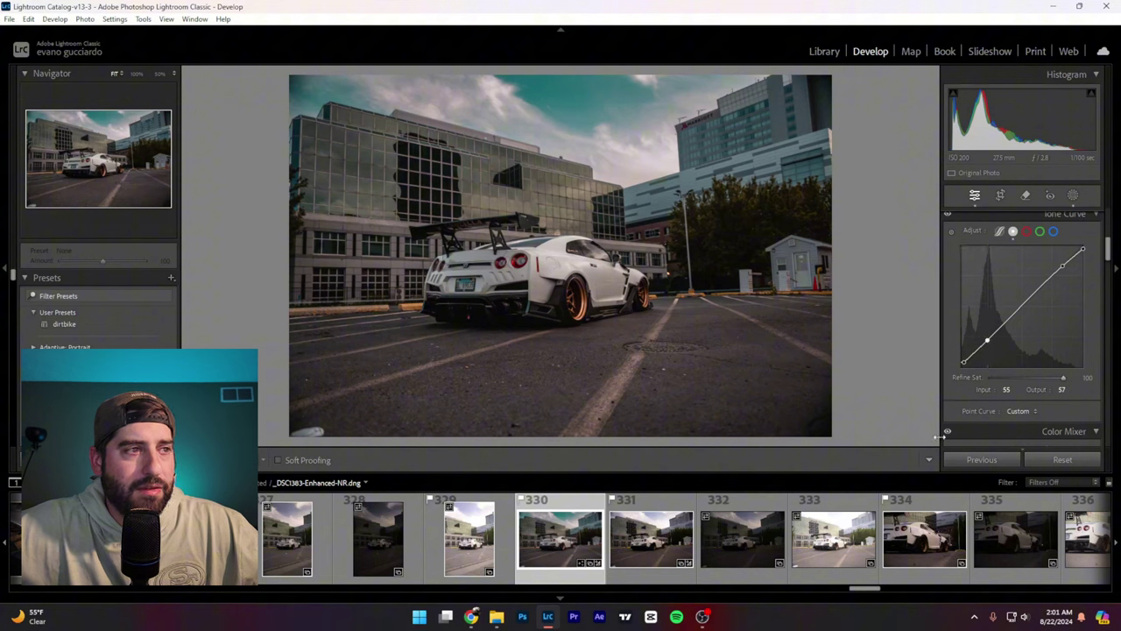
pyautogui.press('\\')
pyautogui.press('\\')
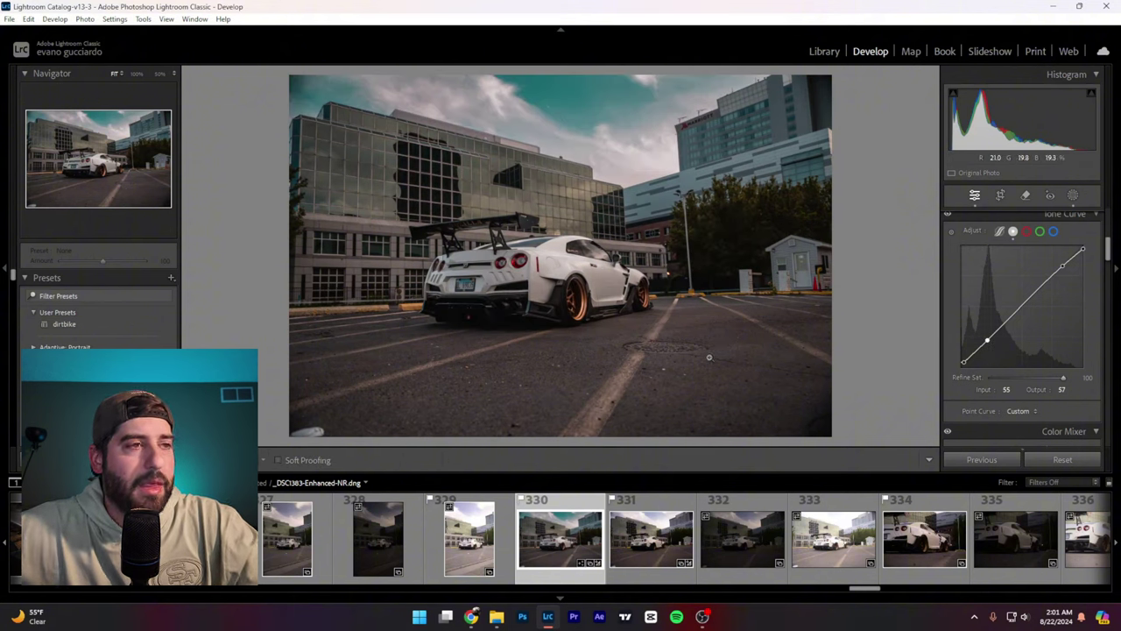
pyautogui.press('\\')
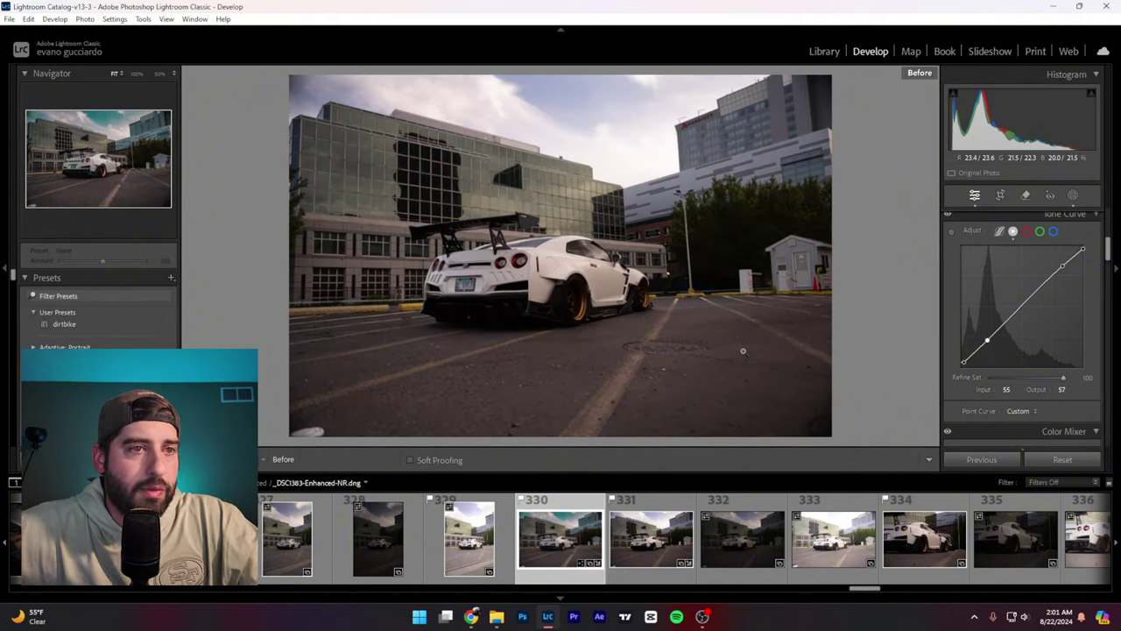
pyautogui.press('\\')
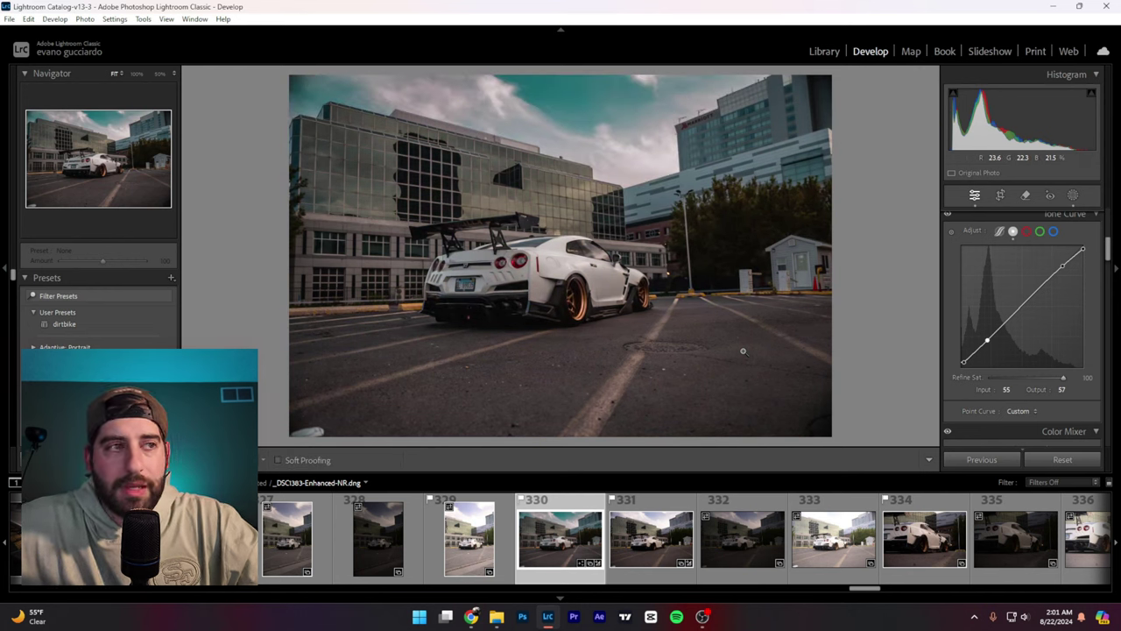
# - Open the edited car photo in Photoshop and duplicate its Background layer
pyautogui.rightClick(543, 526)
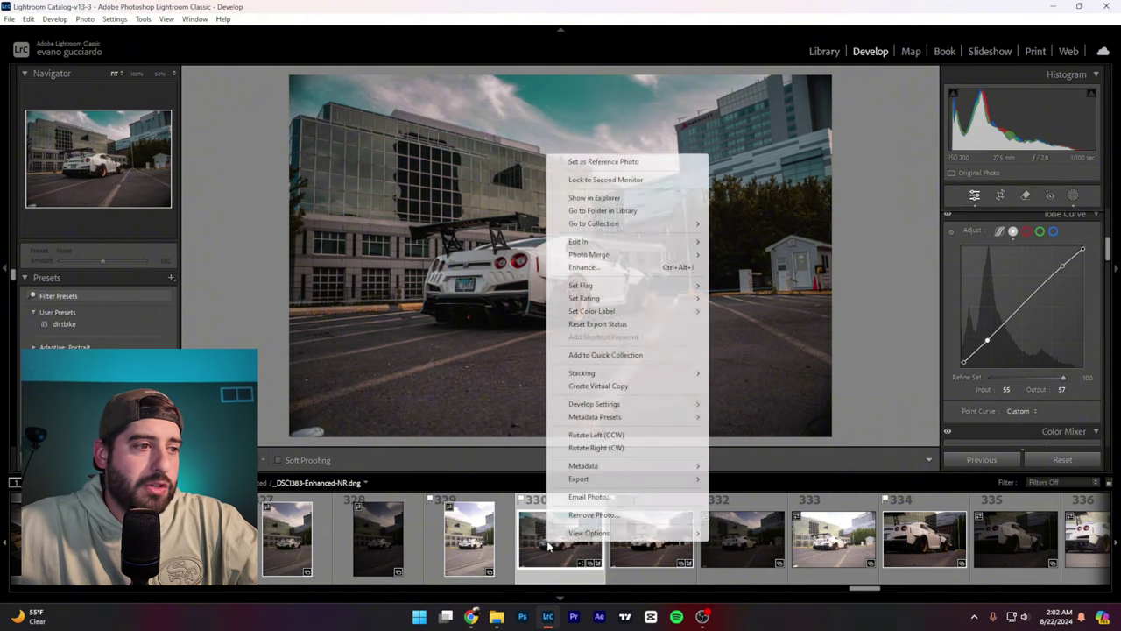
pyautogui.moveTo(606, 244)
pyautogui.click(754, 242)
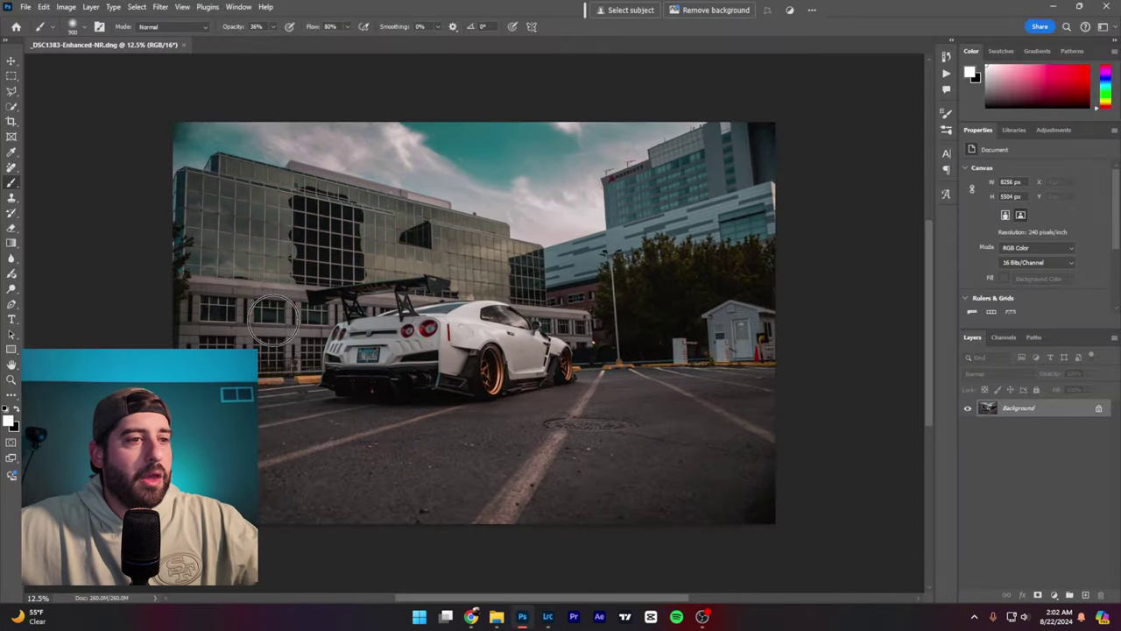
pyautogui.moveTo(1037, 408); pyautogui.dragTo(1084, 595)
# - With a white brush, size 90 and 100% opacity, circle the tree at the edge, the lamp post, the booth and the manhole cover
pyautogui.click(12, 107)
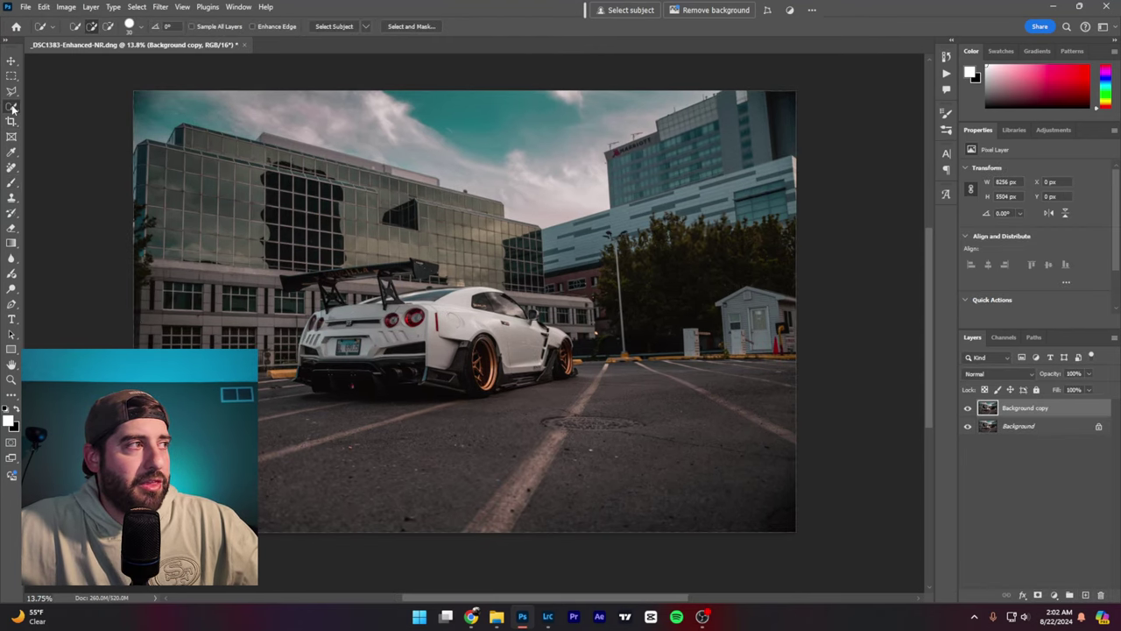
pyautogui.click(11, 182)
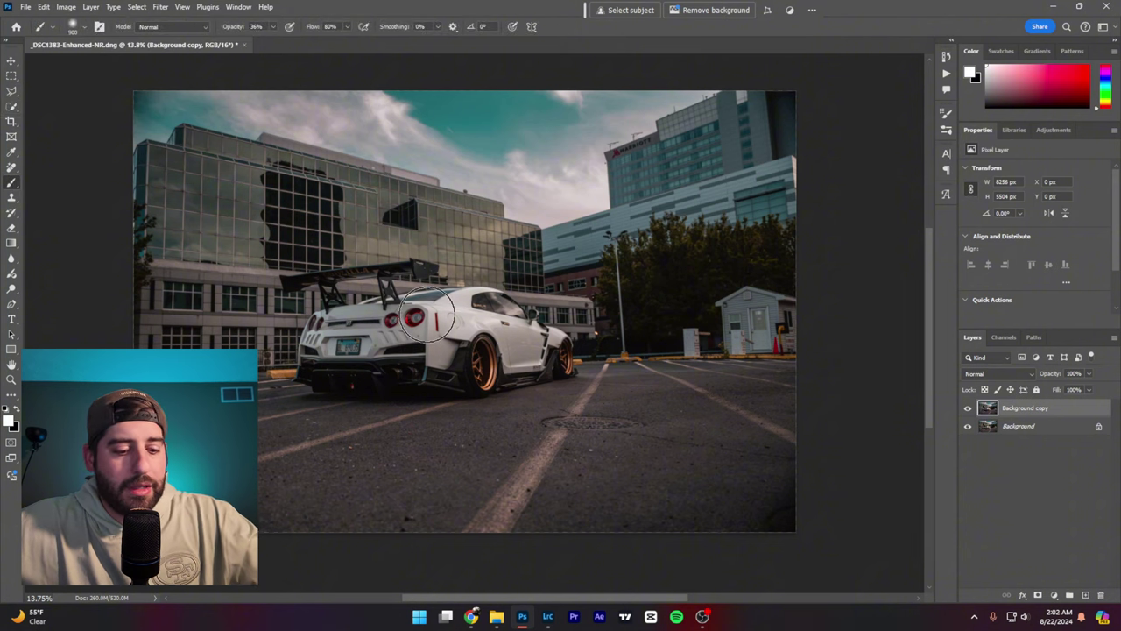
pyautogui.press('[')
pyautogui.press('[')
pyautogui.press('[')
pyautogui.press('[')
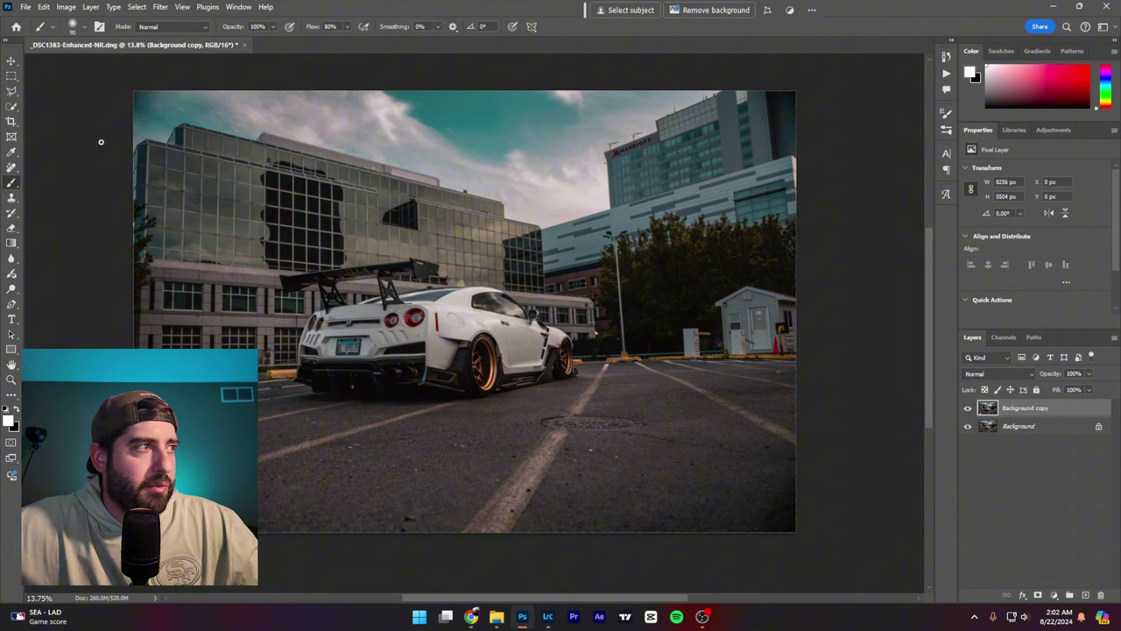
pyautogui.moveTo(151, 211); pyautogui.dragTo(133, 311)
pyautogui.moveTo(636, 242)
pyautogui.mouseDown()
pyautogui.moveTo(598, 295)
pyautogui.moveTo(644, 355)
pyautogui.mouseUp()
pyautogui.moveTo(639, 237); pyautogui.dragTo(643, 367)
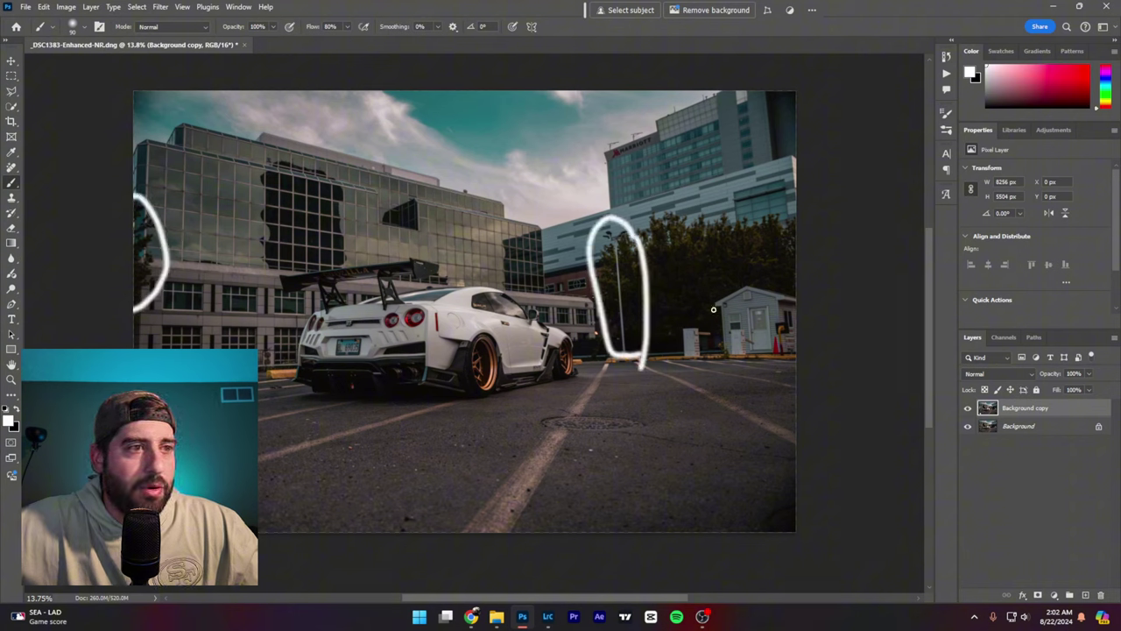
pyautogui.moveTo(726, 281); pyautogui.dragTo(730, 287)
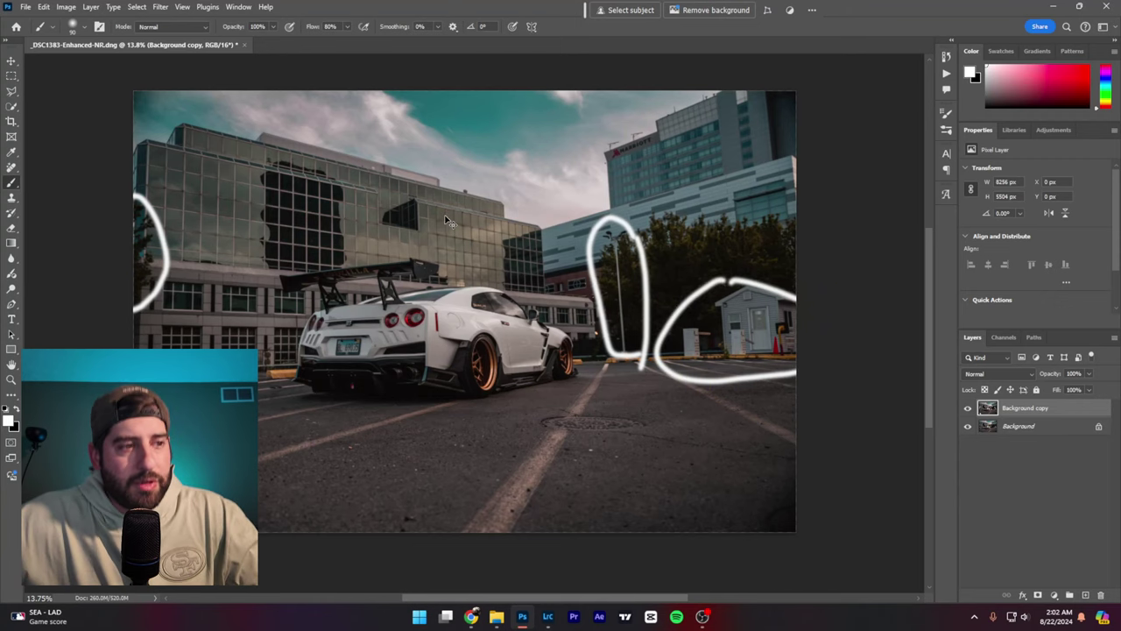
pyautogui.moveTo(626, 408)
pyautogui.mouseDown()
pyautogui.moveTo(522, 437)
pyautogui.moveTo(590, 410)
pyautogui.mouseUp()
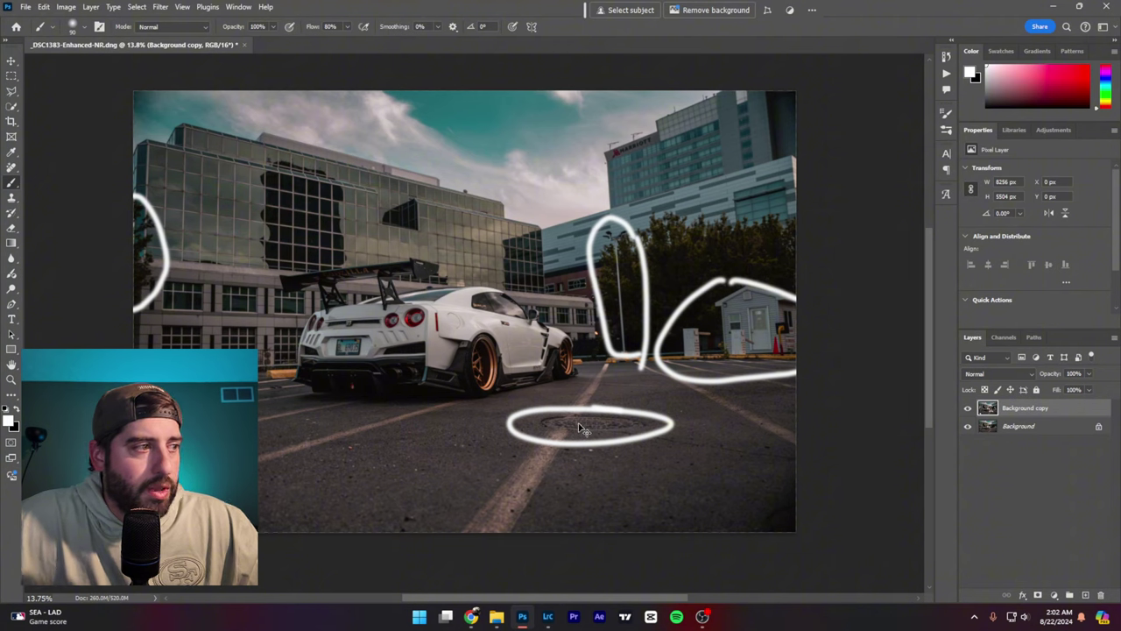
# - Undo all the white brush circles on the Background copy layer
pyautogui.hotkey('ctrl', 'z')
pyautogui.hotkey('ctrl', 'z')
pyautogui.hotkey('ctrl', 'z')
pyautogui.hotkey('ctrl', 'z')
pyautogui.hotkey('ctrl', 'z')
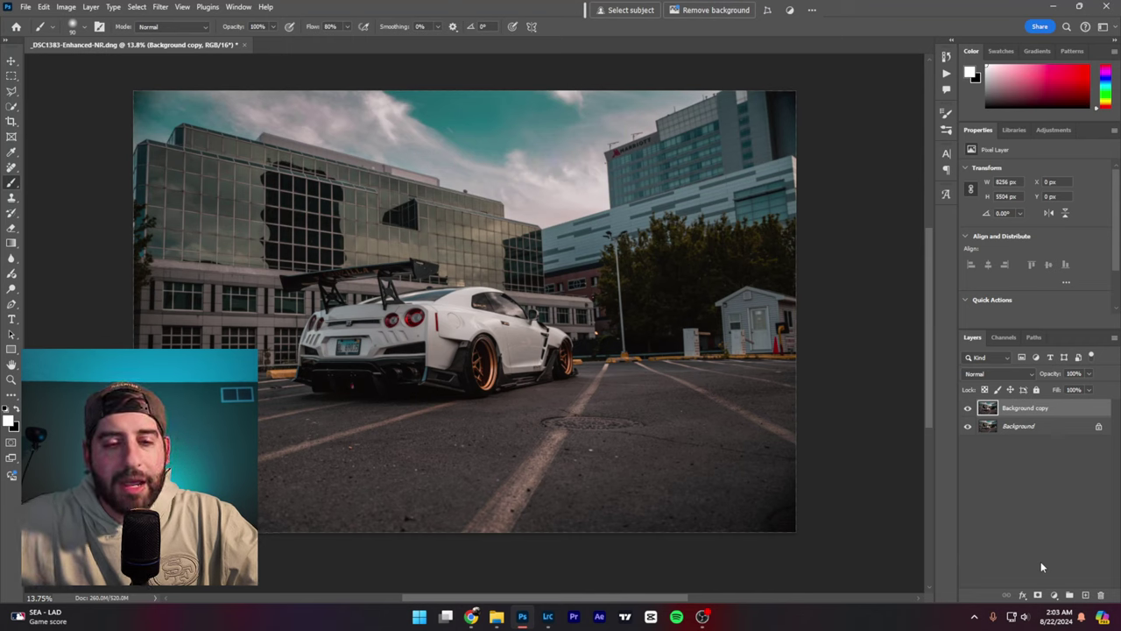
# - Add a Color Balance adjustment layer above Background copy and rename it shadows
pyautogui.click(1054, 595)
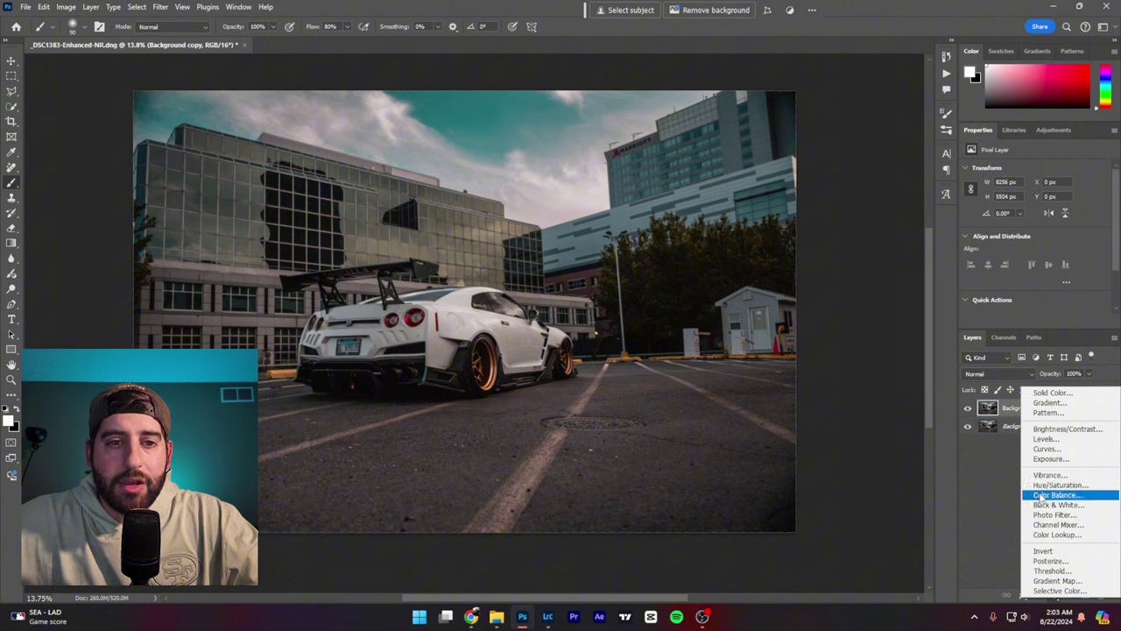
pyautogui.click(1039, 496)
pyautogui.click(1008, 171)
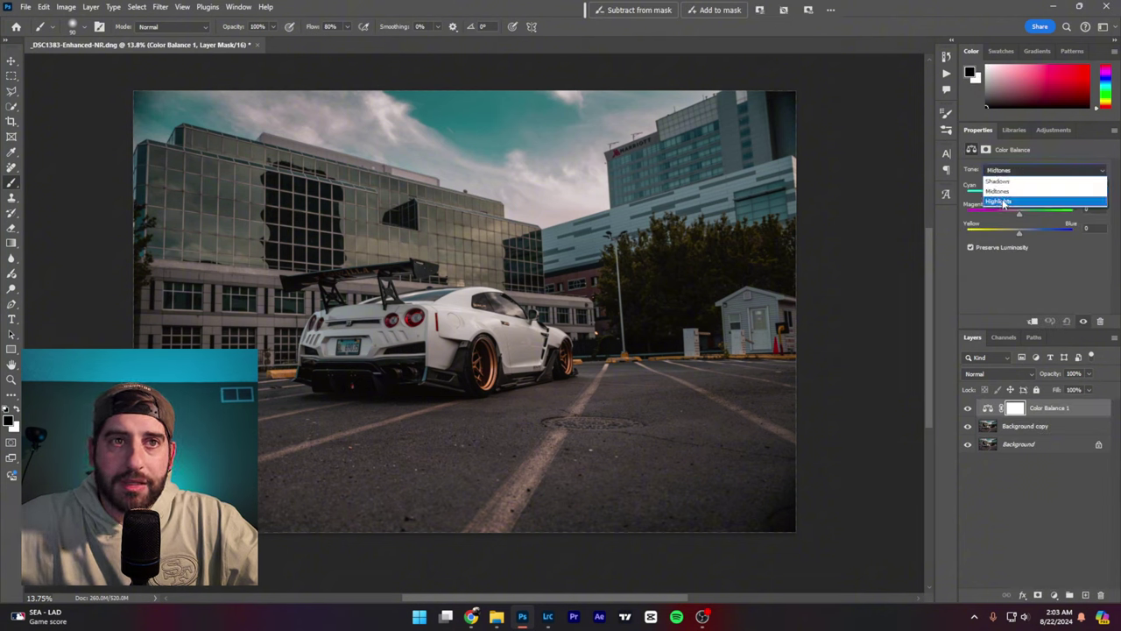
pyautogui.click(999, 191)
pyautogui.doubleClick(1051, 408)
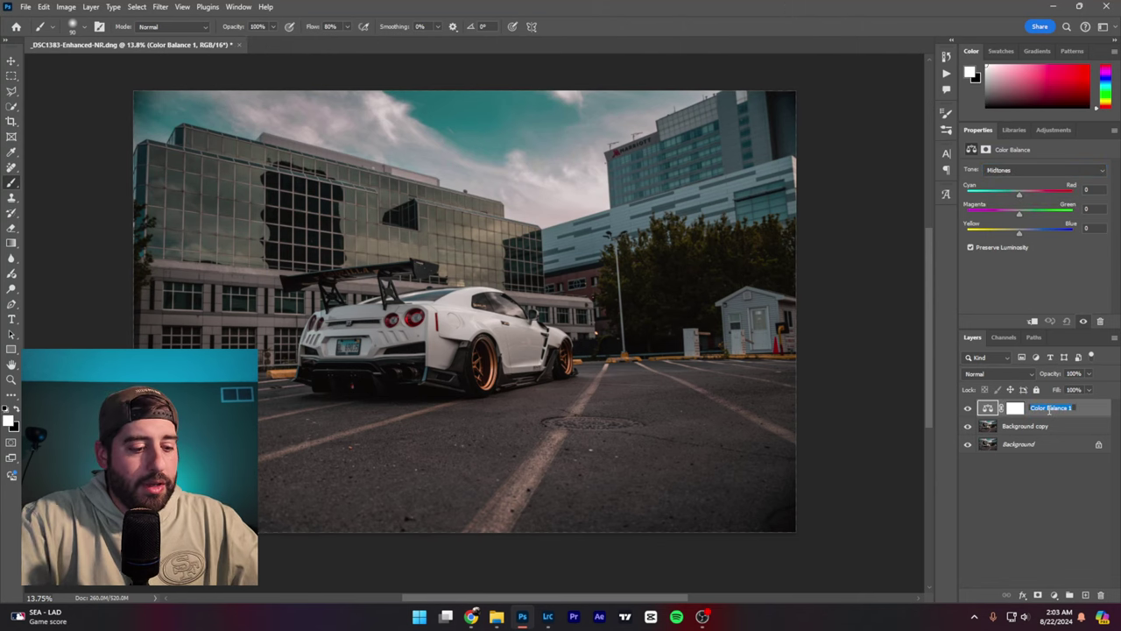
pyautogui.write('shadows')
pyautogui.click(1072, 522)
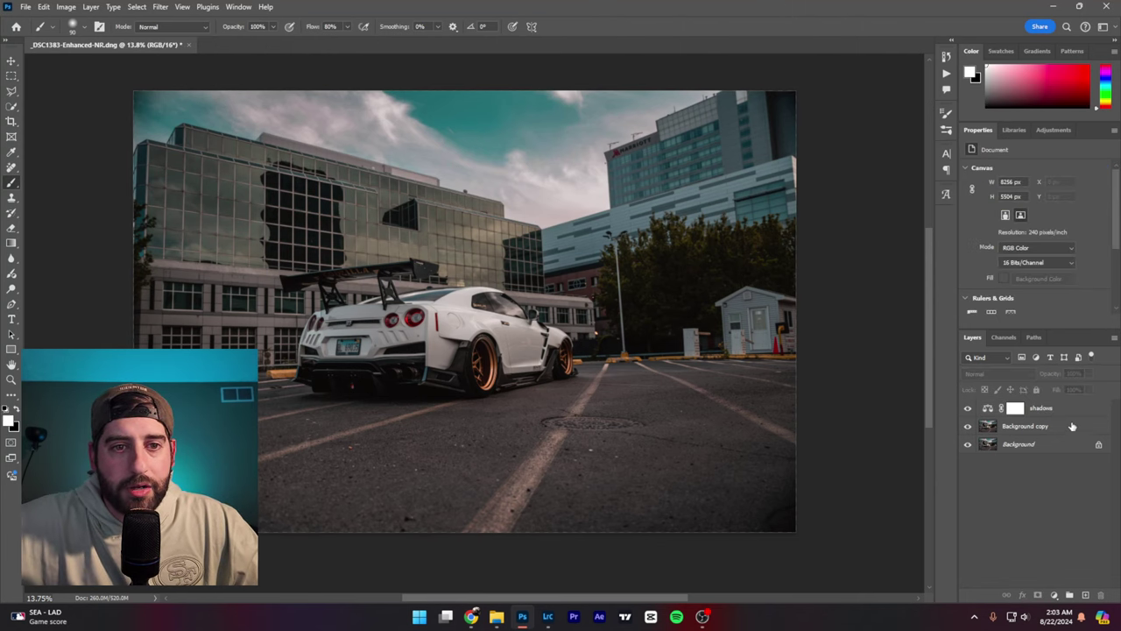
# - Add a second Color Balance layer above Background copy, choose its Highlights tone and rename it highlights
pyautogui.click(1073, 426)
pyautogui.click(1054, 595)
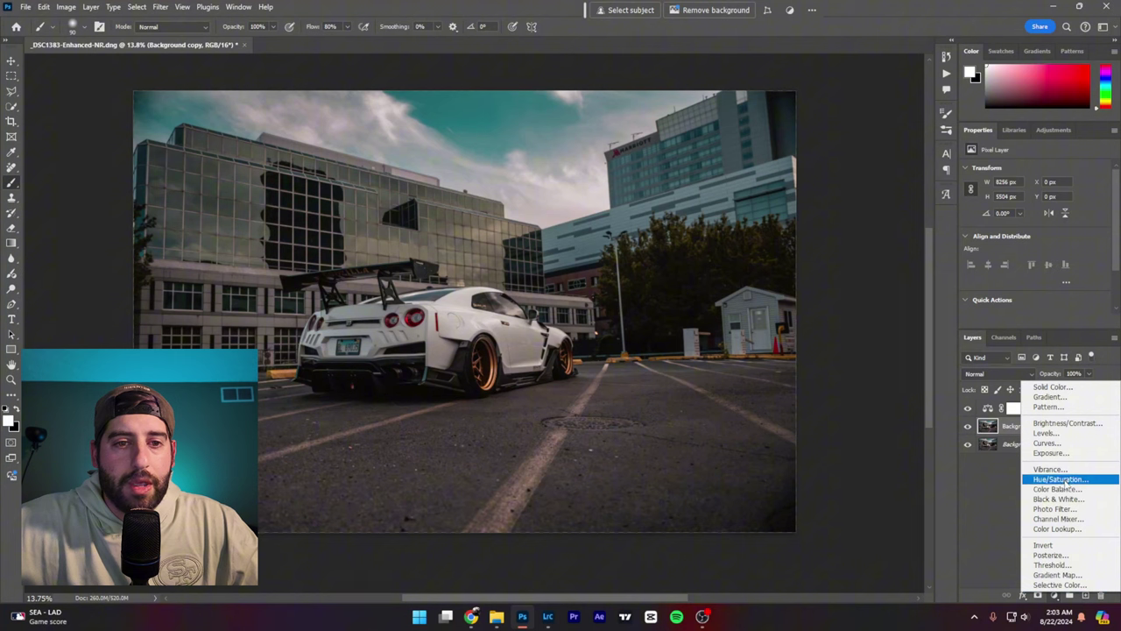
pyautogui.click(1058, 489)
pyautogui.click(1021, 170)
pyautogui.click(1023, 196)
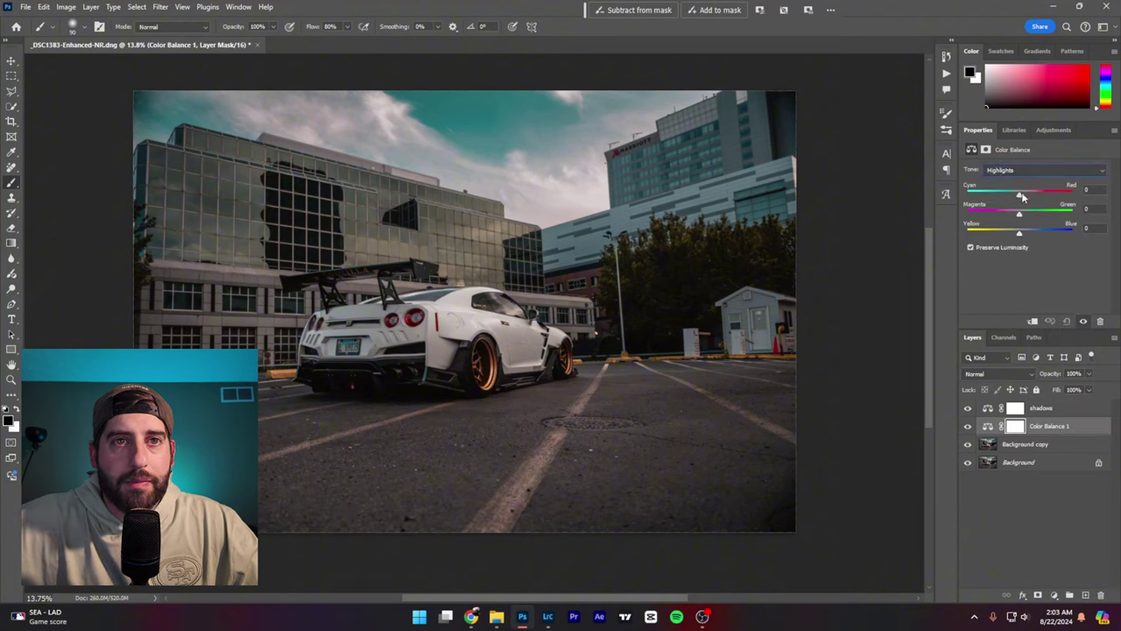
pyautogui.doubleClick(1048, 426)
pyautogui.write('h')
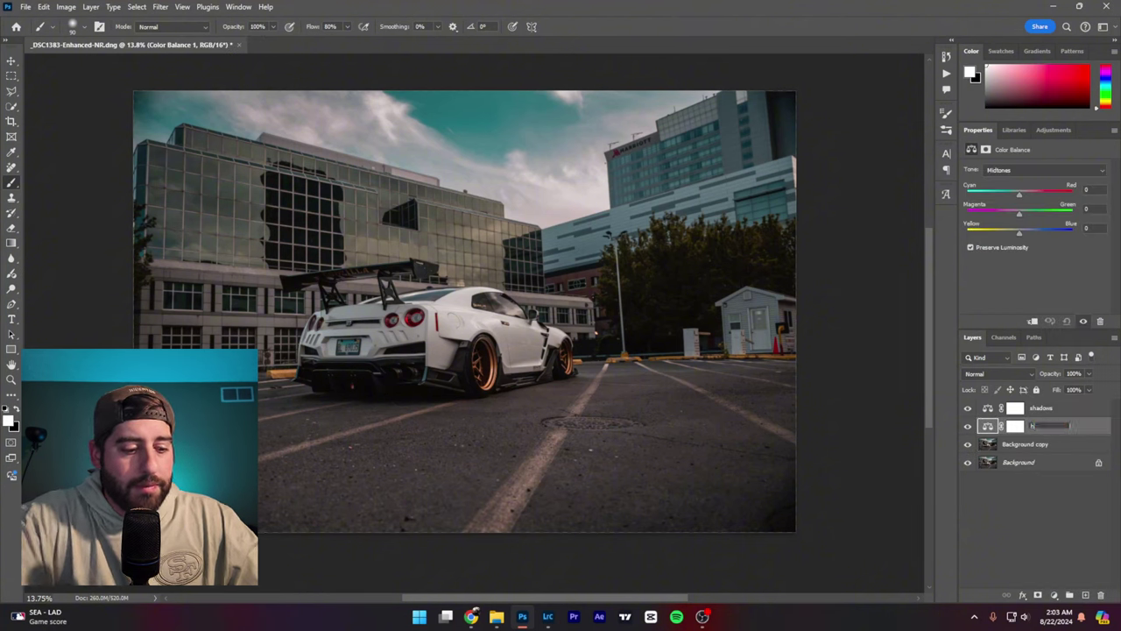
pyautogui.write('ighlights')
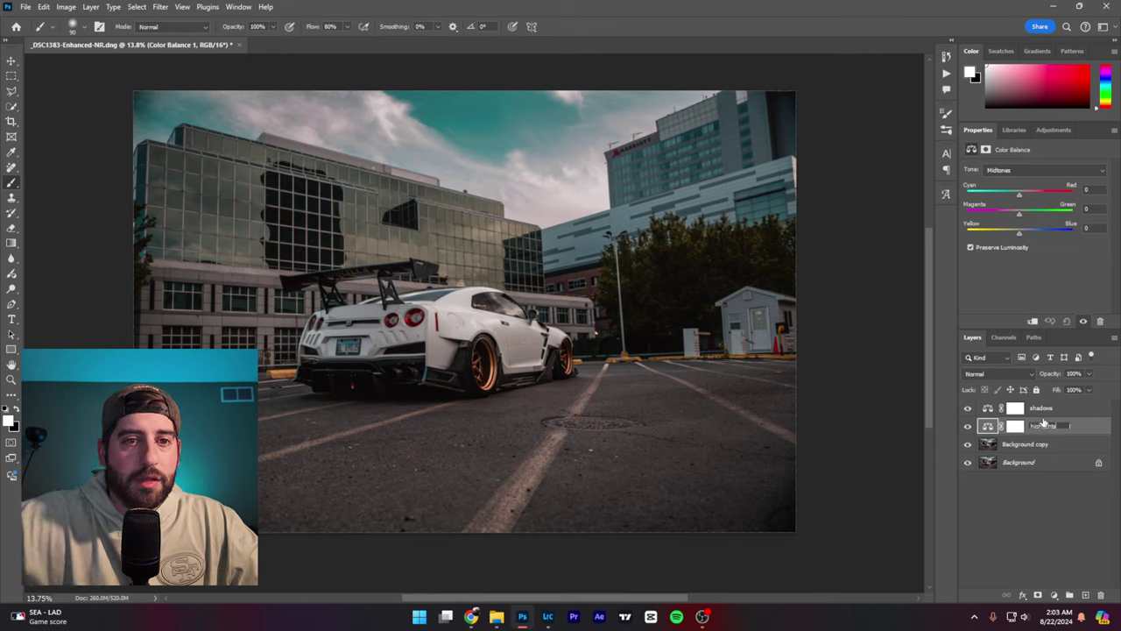
pyautogui.press('Return')
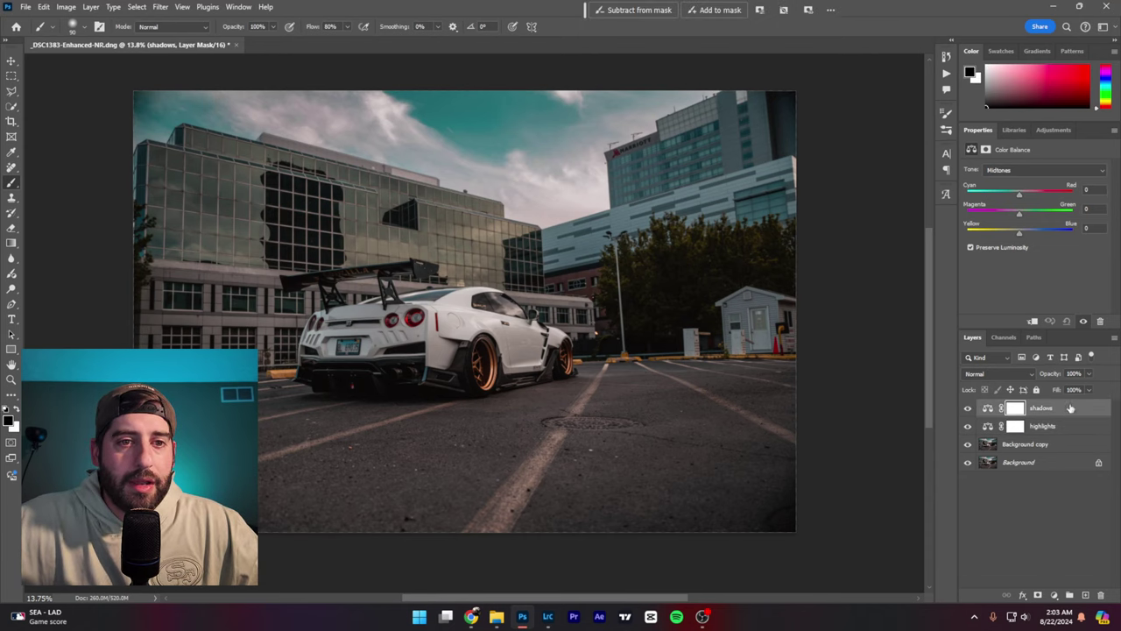
# - Move the shadows layer below highlights and set its Magenta-Green balance to -62 for the Shadows tone
pyautogui.moveTo(1068, 409); pyautogui.dragTo(1069, 426)
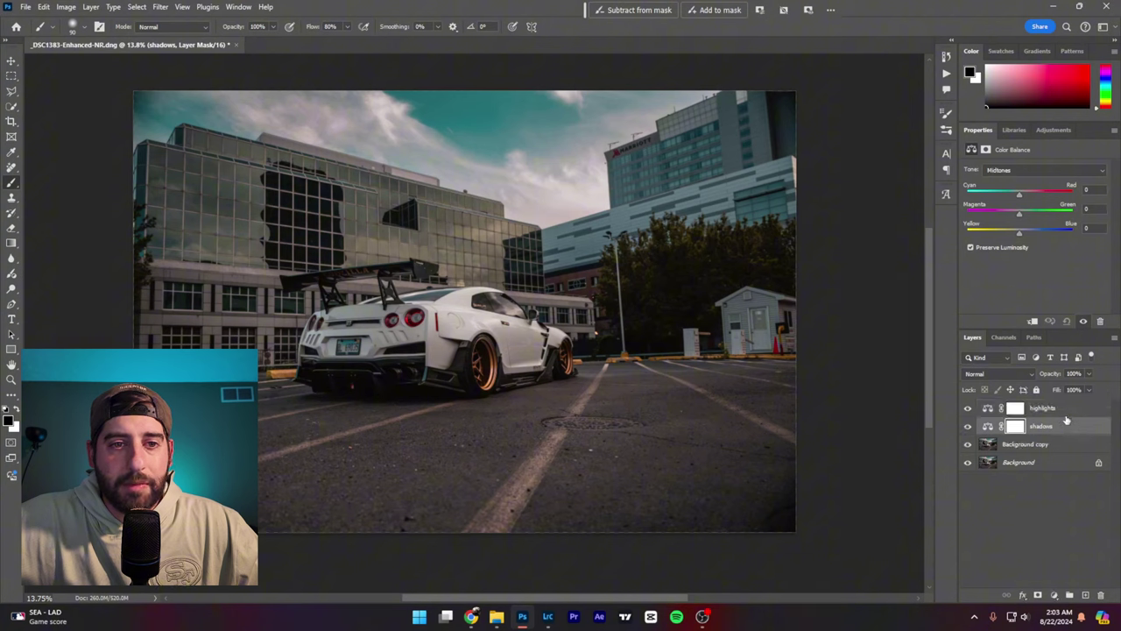
pyautogui.click(1016, 172)
pyautogui.click(1010, 183)
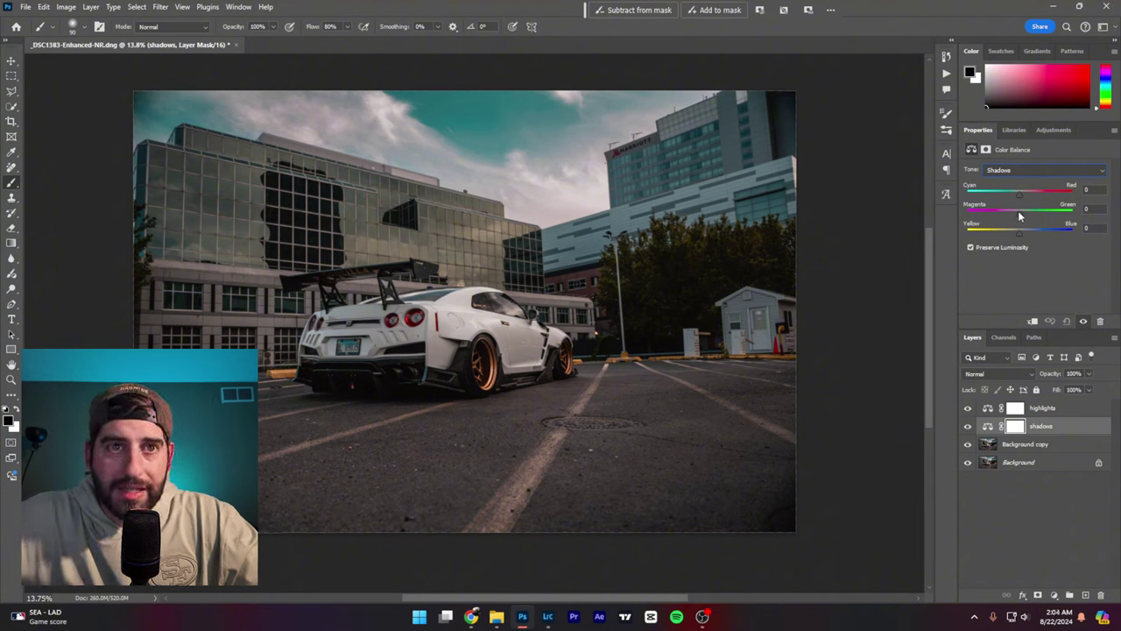
pyautogui.moveTo(1017, 221); pyautogui.dragTo(988, 232)
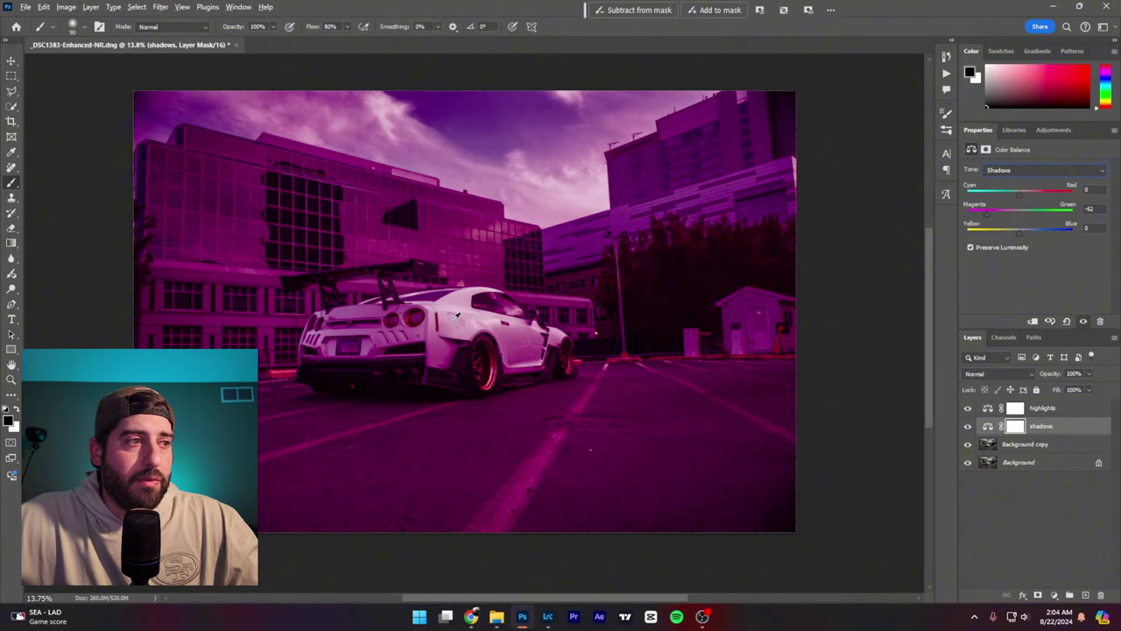
# - Inspect the magenta shadow tint up close on the car's body and wheels and across the whole photo
pyautogui.press('v')
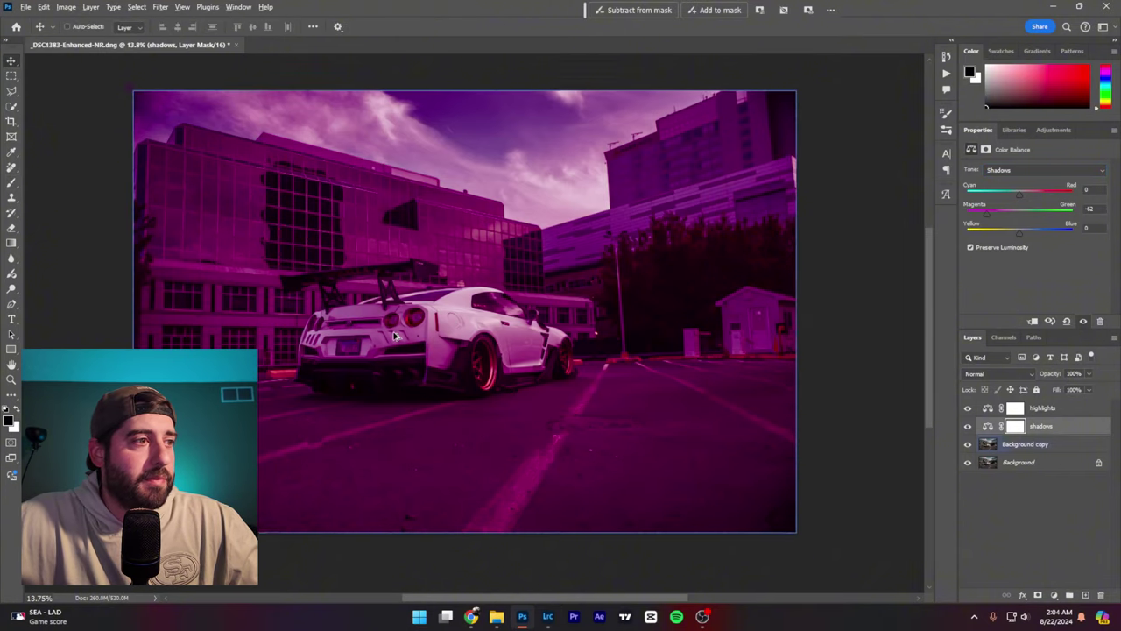
pyautogui.scroll(5, 489, 293)
pyautogui.scroll(-1, 489, 292)
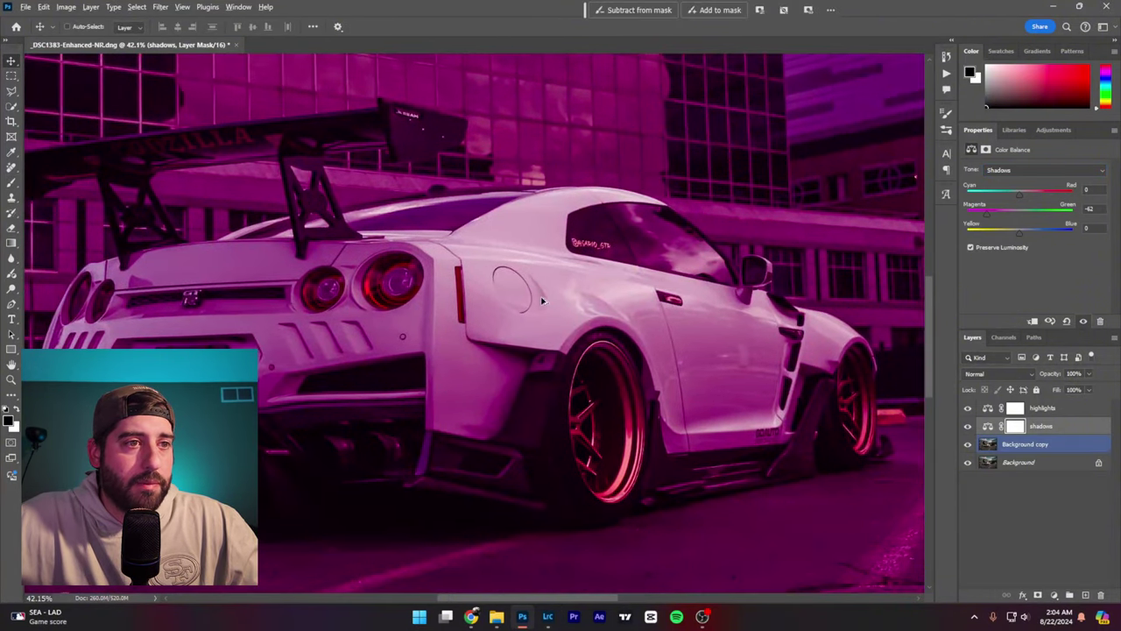
pyautogui.scroll(-4, 557, 297)
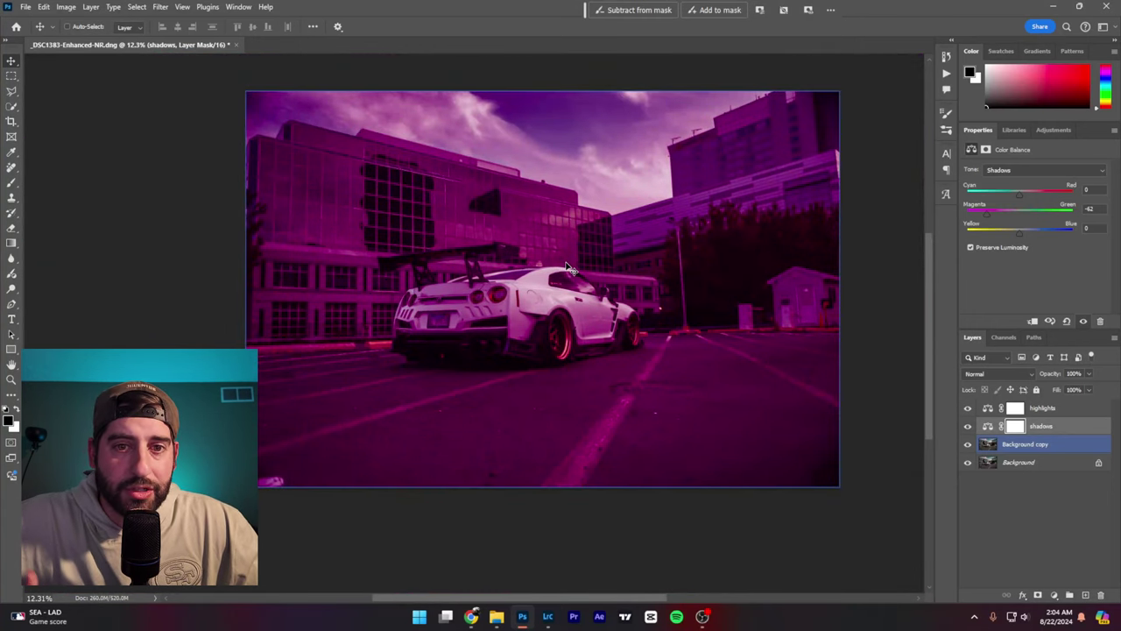
pyautogui.scroll(6, 568, 267)
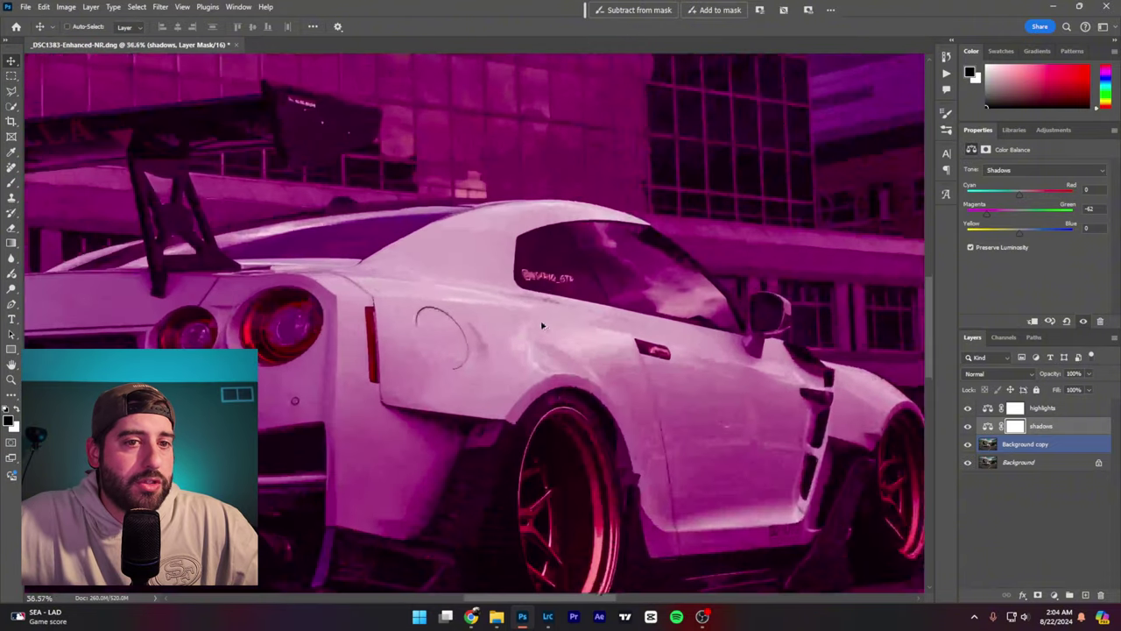
# - Review the shadows layer's Shadows tone settings and compare the car's body up close with the layer hidden and shown
pyautogui.click(988, 426)
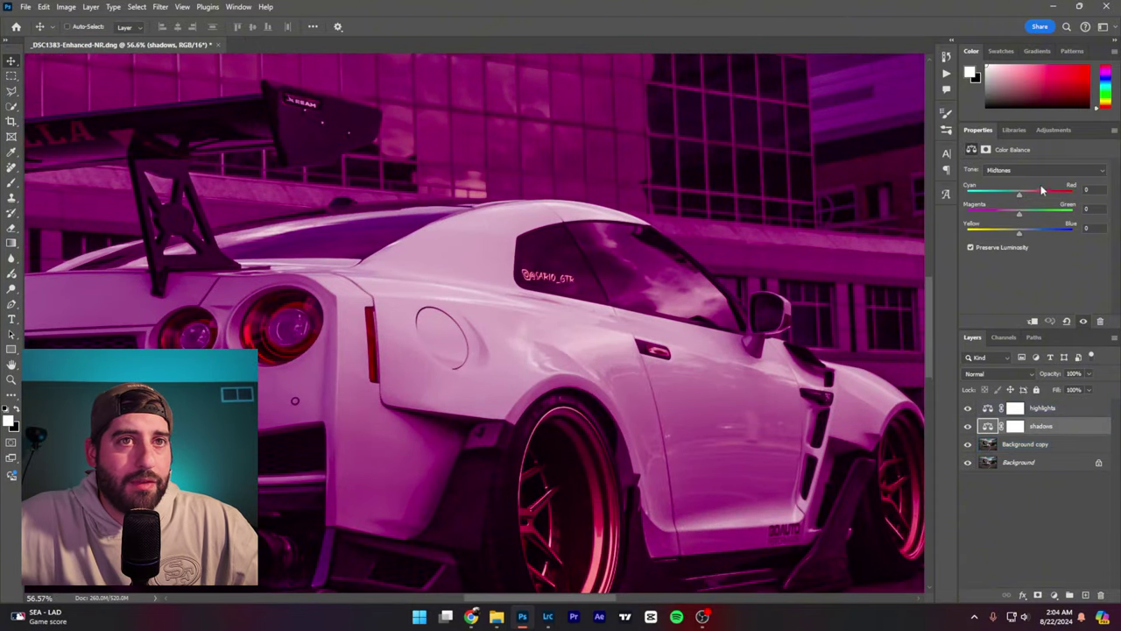
pyautogui.click(999, 170)
pyautogui.click(999, 181)
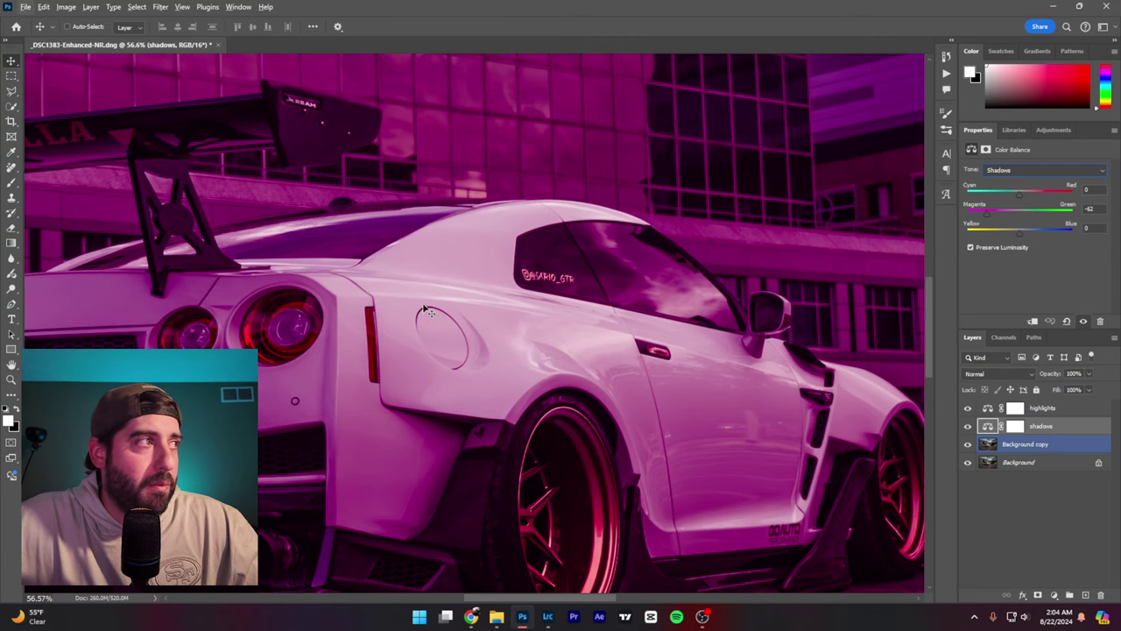
pyautogui.click(508, 348)
pyautogui.scroll(3, 508, 347)
pyautogui.click(1015, 426)
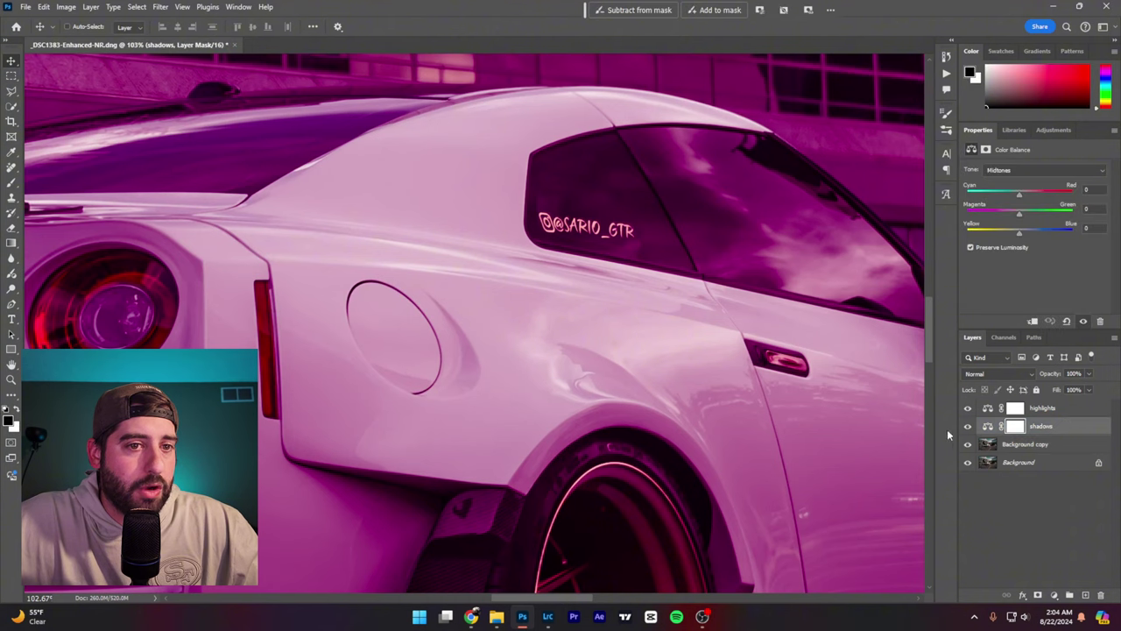
pyautogui.click(968, 426)
pyautogui.click(968, 427)
pyautogui.click(968, 427)
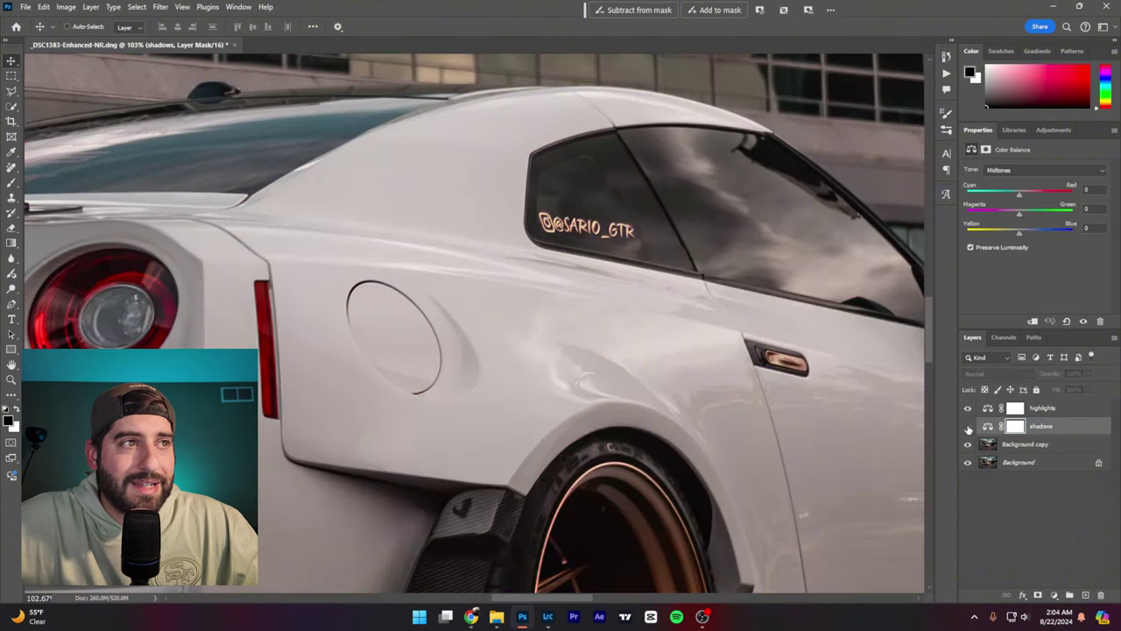
pyautogui.click(968, 427)
# - Examine how the magenta tint affects the car's door, wheels and the surrounding pavement and buildings
pyautogui.click(648, 368)
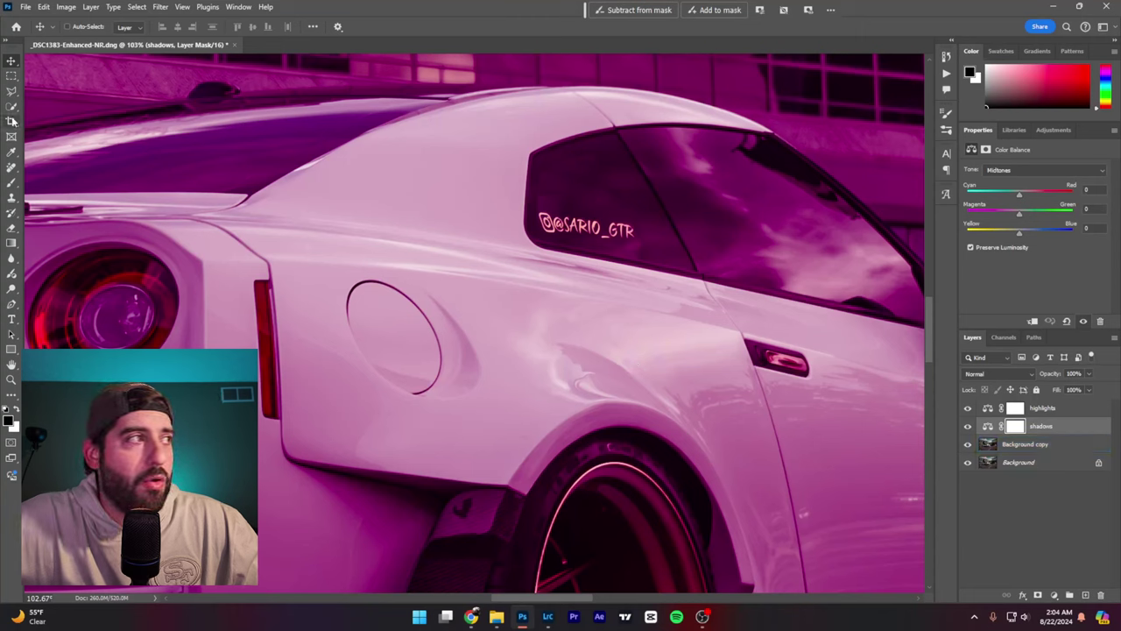
pyautogui.click(469, 170)
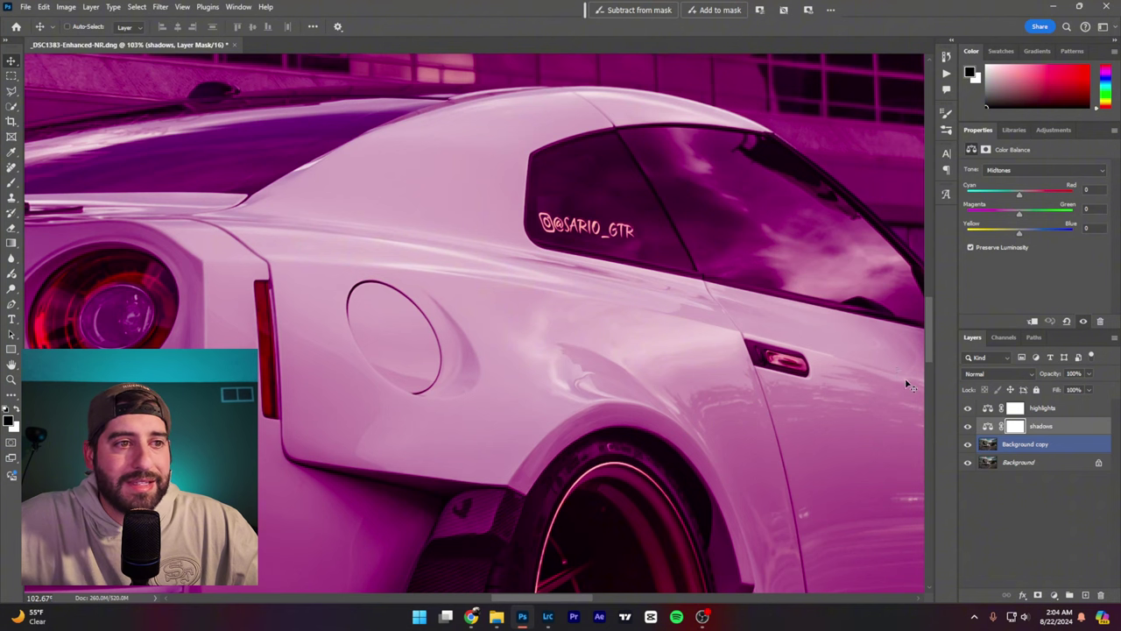
pyautogui.moveTo(833, 470); pyautogui.dragTo(630, 333)
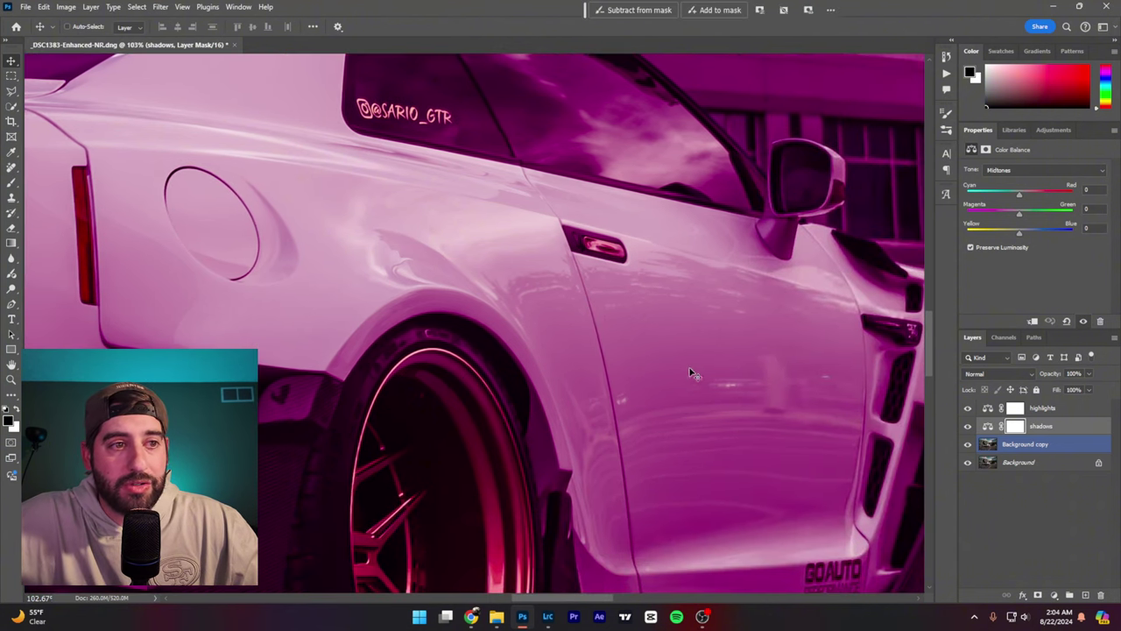
pyautogui.scroll(-5, 740, 375)
pyautogui.scroll(2, 556, 318)
pyautogui.scroll(-2, 581, 353)
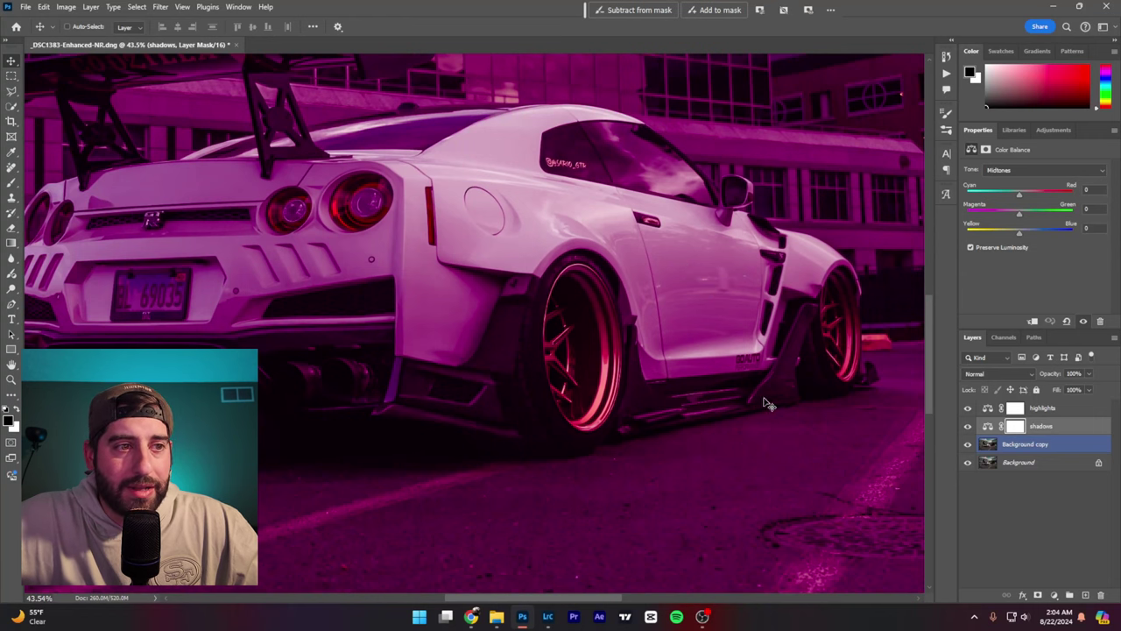
pyautogui.scroll(-2, 691, 433)
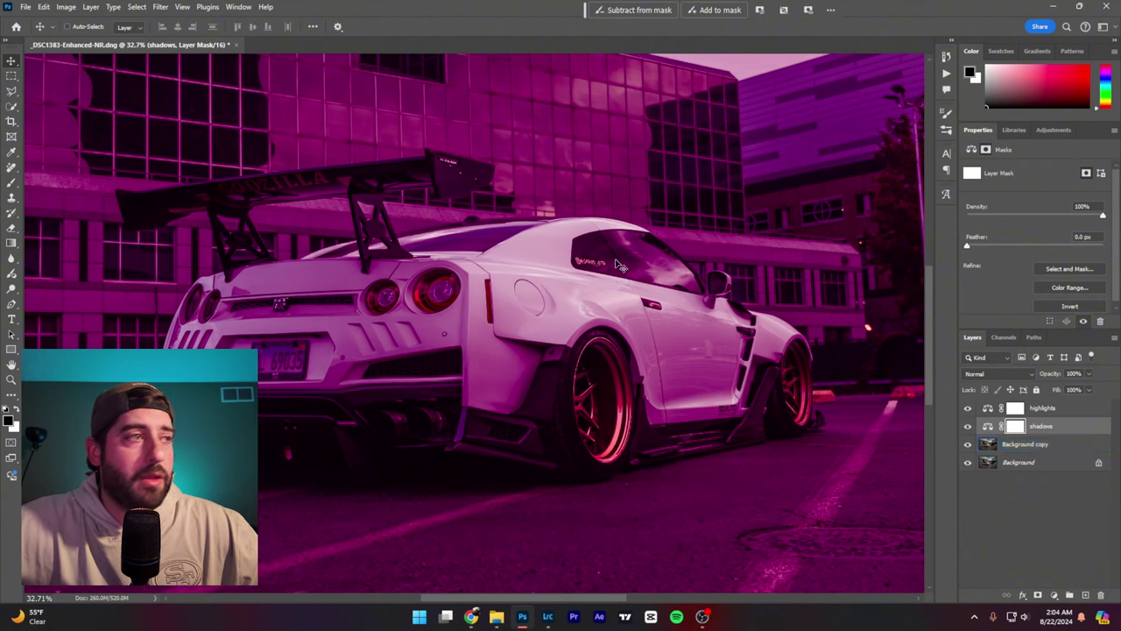
# - Apply the inverted Merged RGB image to the shadows layer mask with Multiply blending at 100% opacity
pyautogui.click(65, 7)
pyautogui.click(83, 180)
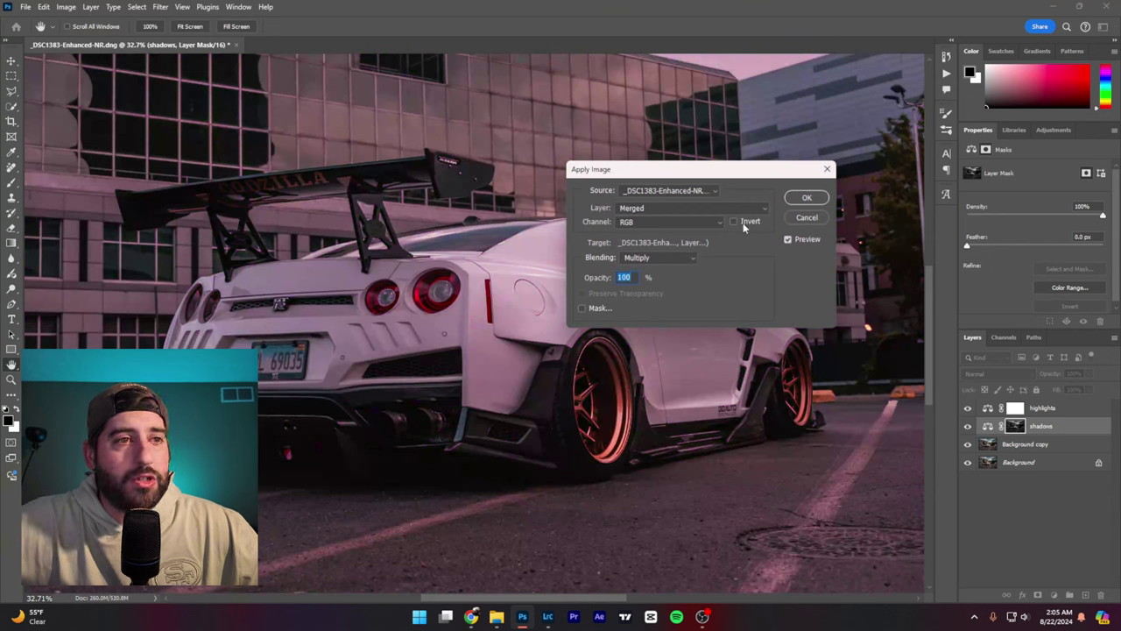
pyautogui.moveTo(700, 179); pyautogui.dragTo(609, 191)
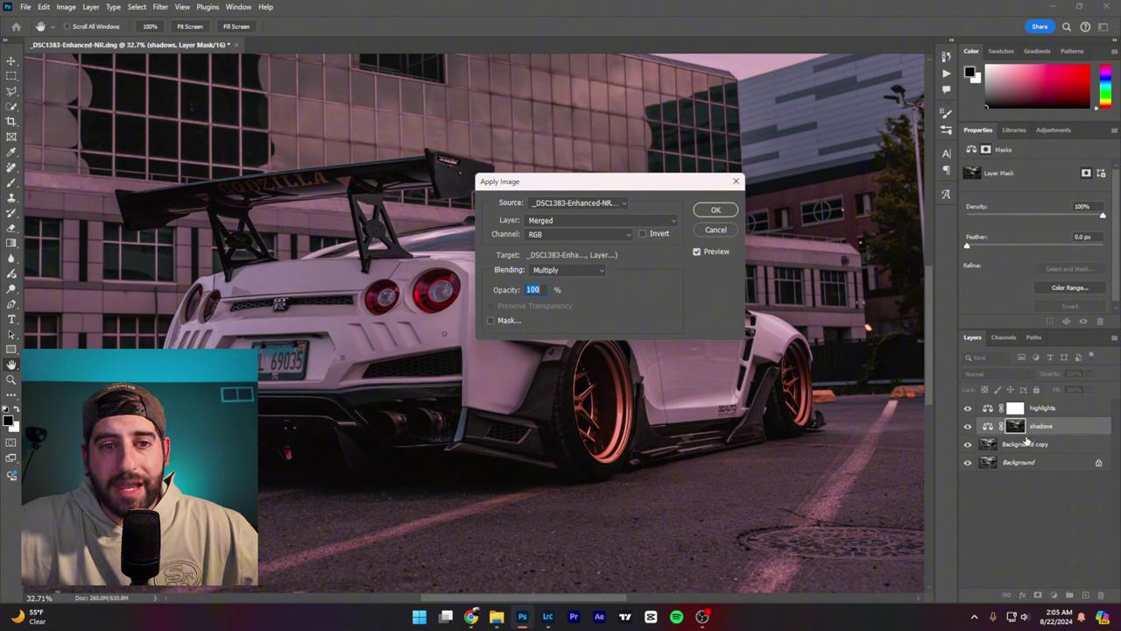
pyautogui.click(643, 234)
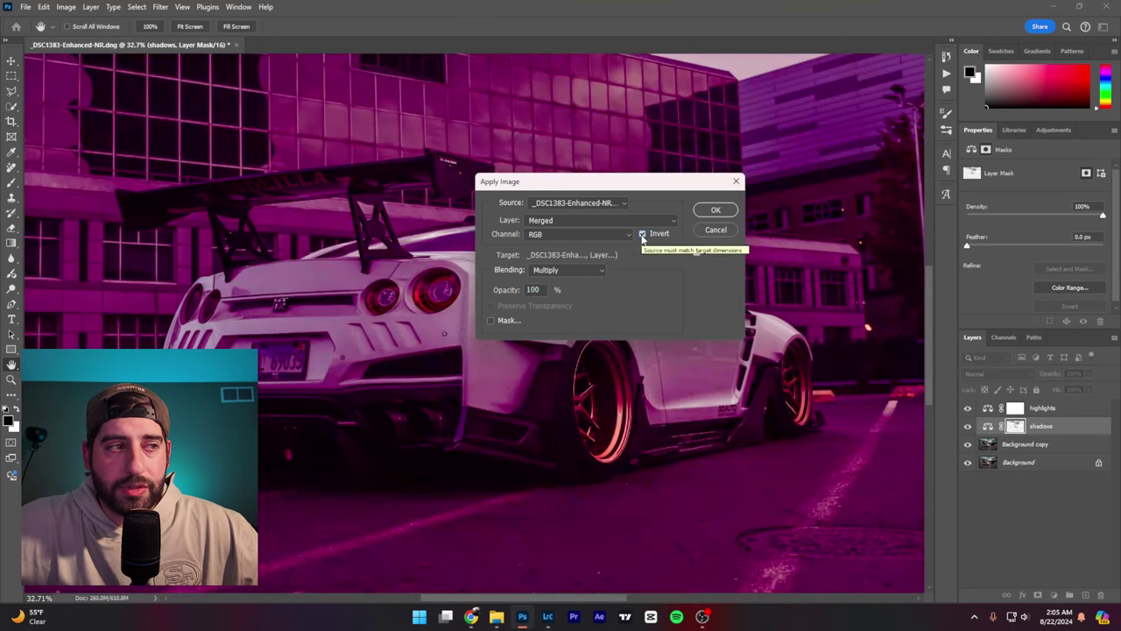
pyautogui.click(715, 211)
pyautogui.press('v')
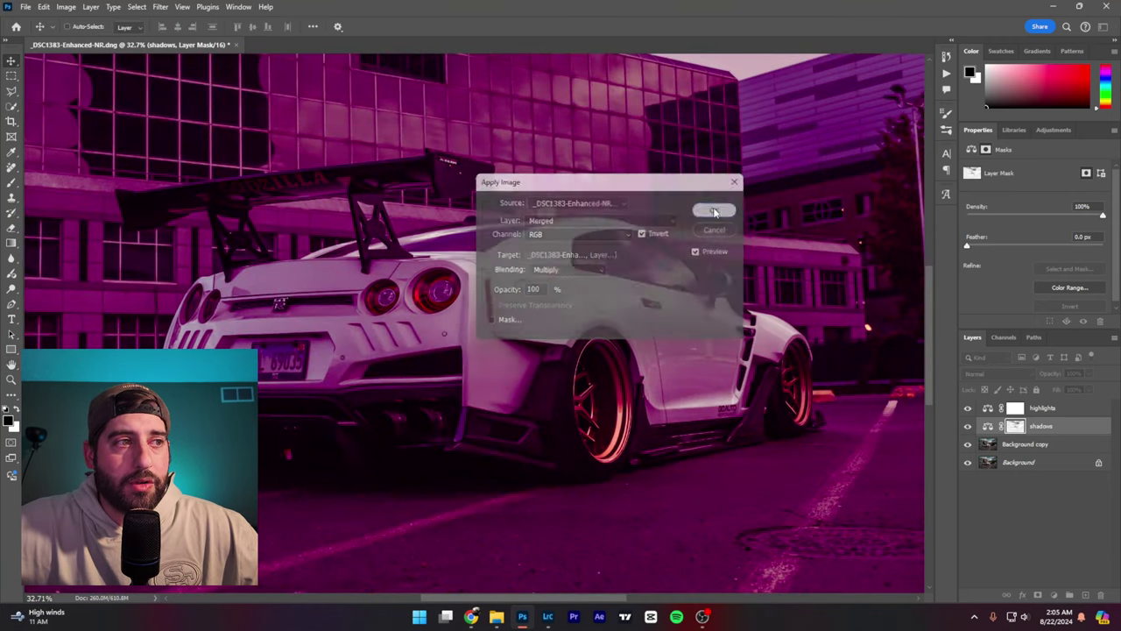
# - Adjust the shadows mask with Levels, setting the black input level to 134 and the midtone value to 0.30
pyautogui.scroll(3, 578, 291)
pyautogui.scroll(3, 577, 291)
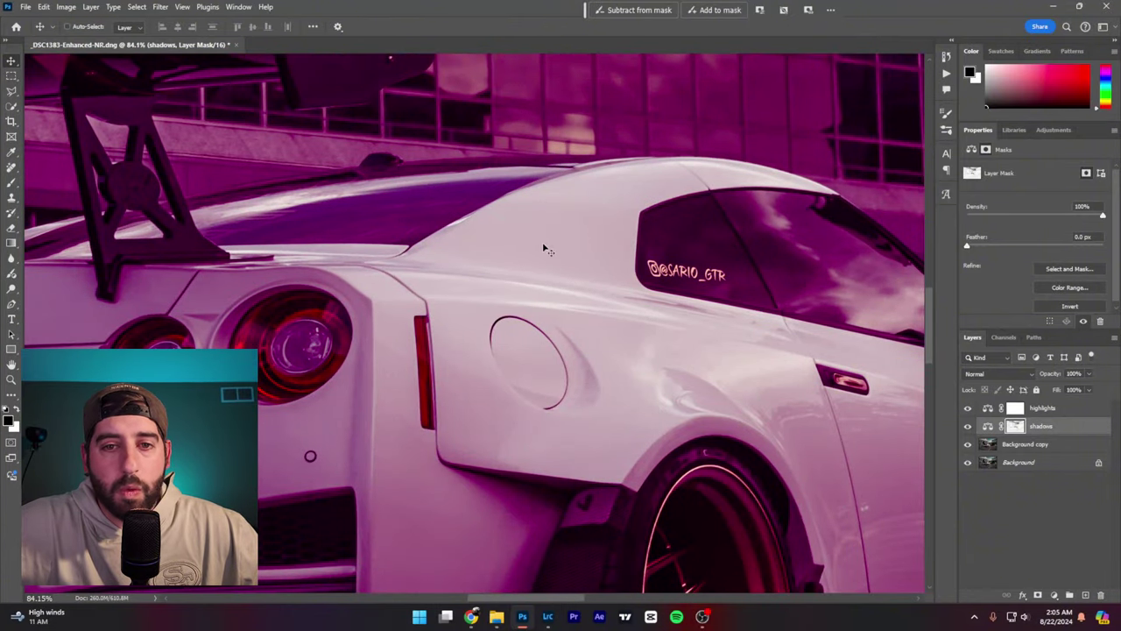
pyautogui.scroll(-4, 717, 371)
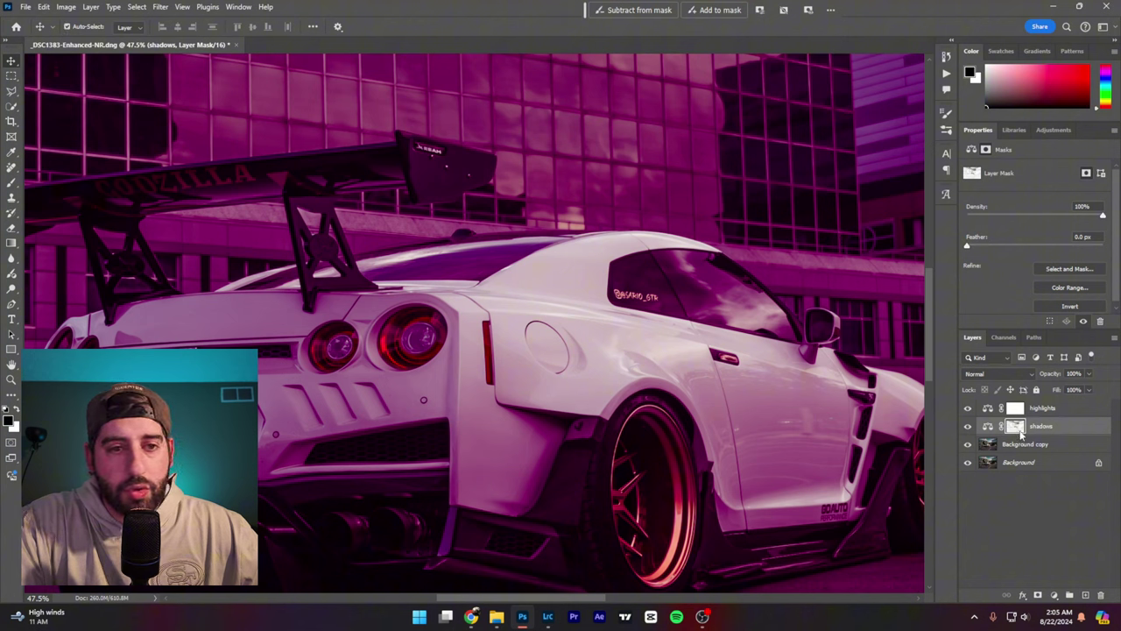
pyautogui.hotkey('ctrl', 'l')
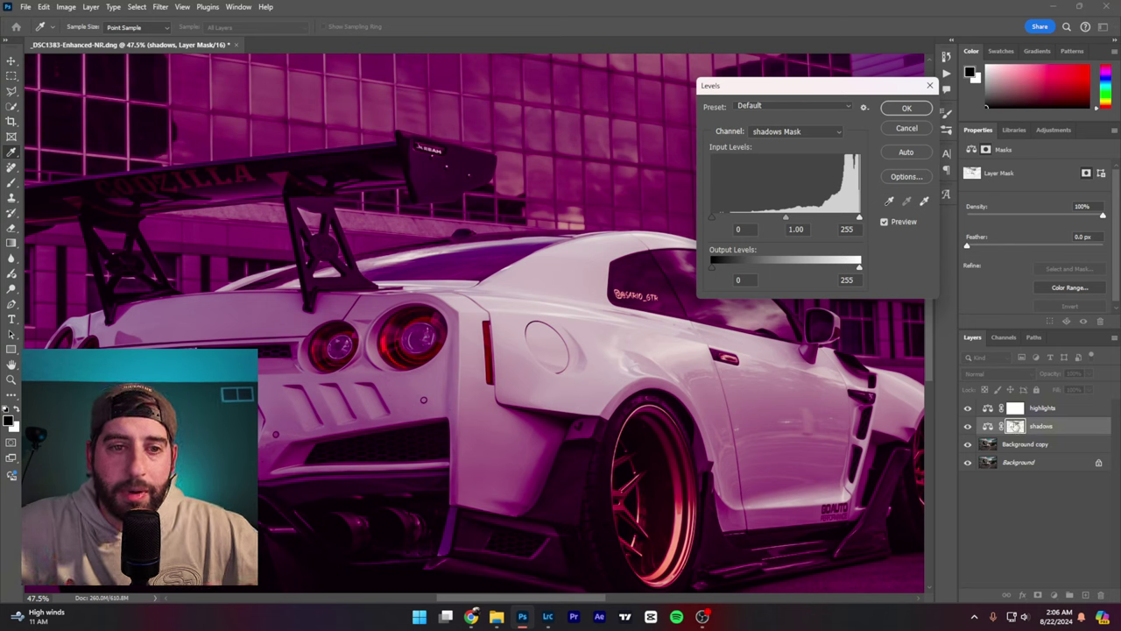
pyautogui.moveTo(712, 217); pyautogui.dragTo(833, 225)
pyautogui.moveTo(747, 219); pyautogui.dragTo(795, 223)
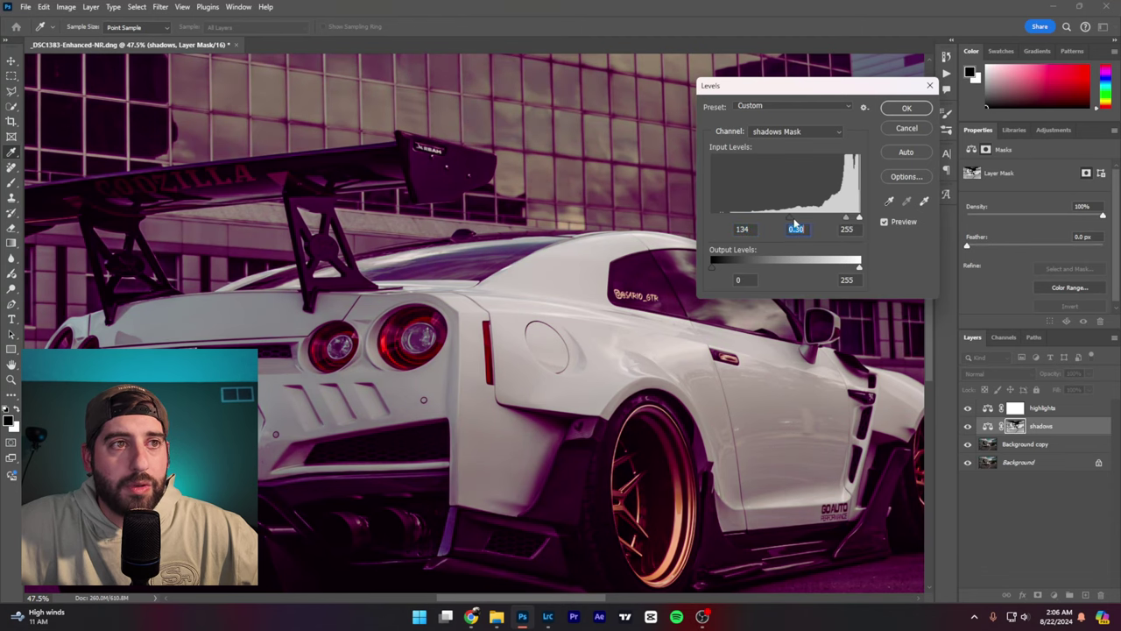
pyautogui.click(907, 108)
# - Set the shadows layer's Shadows tone to Cyan-Red -10, Magenta-Green 0 and Yellow-Blue +3
pyautogui.scroll(-5, 783, 401)
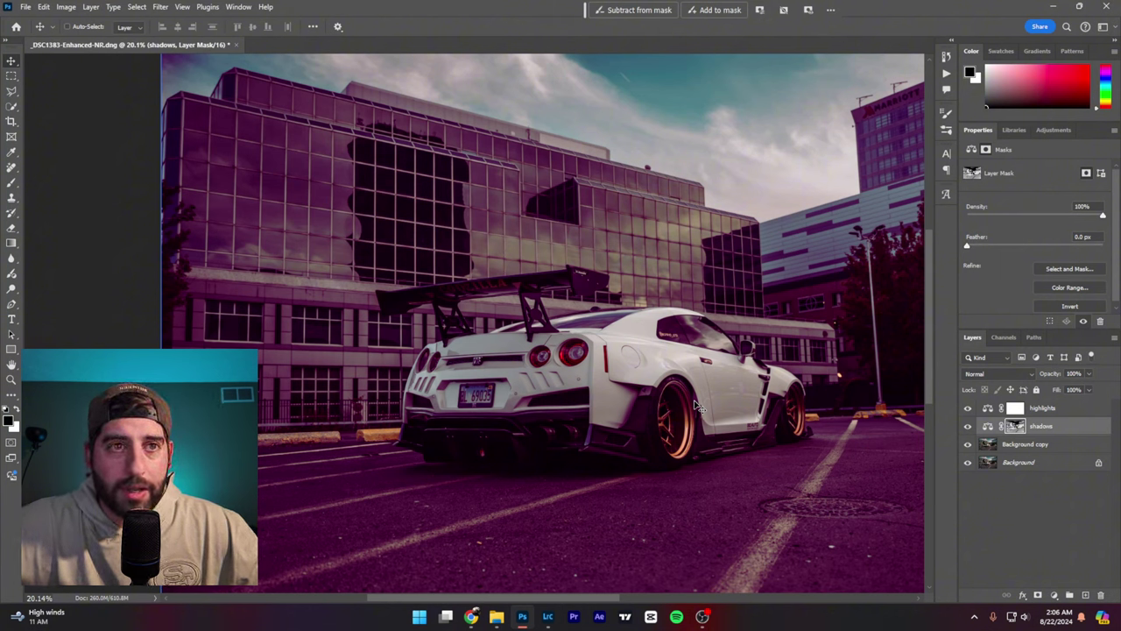
pyautogui.scroll(-5, 698, 407)
pyautogui.keyDown('ctrl'); pyautogui.click(698, 370); pyautogui.keyUp('ctrl')
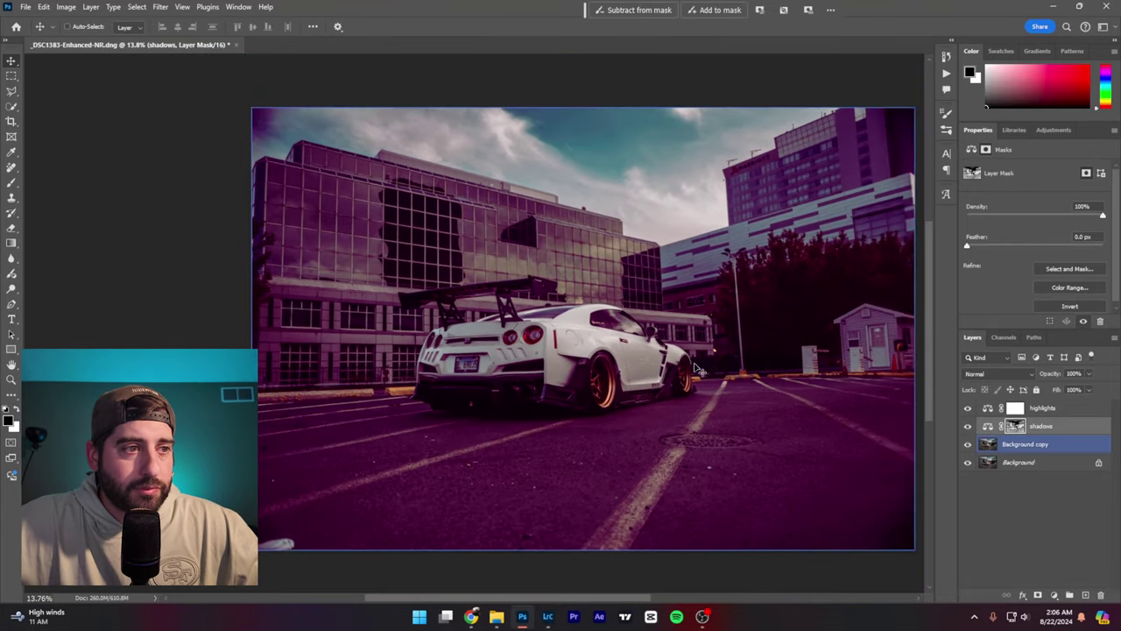
pyautogui.scroll(2, 701, 359)
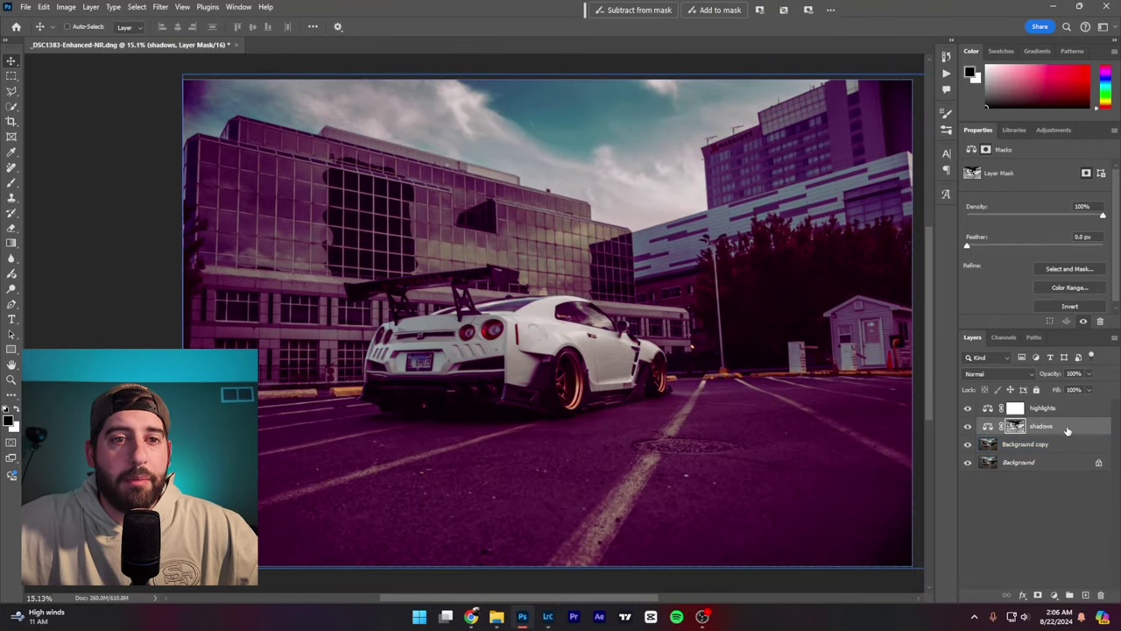
pyautogui.click(1068, 429)
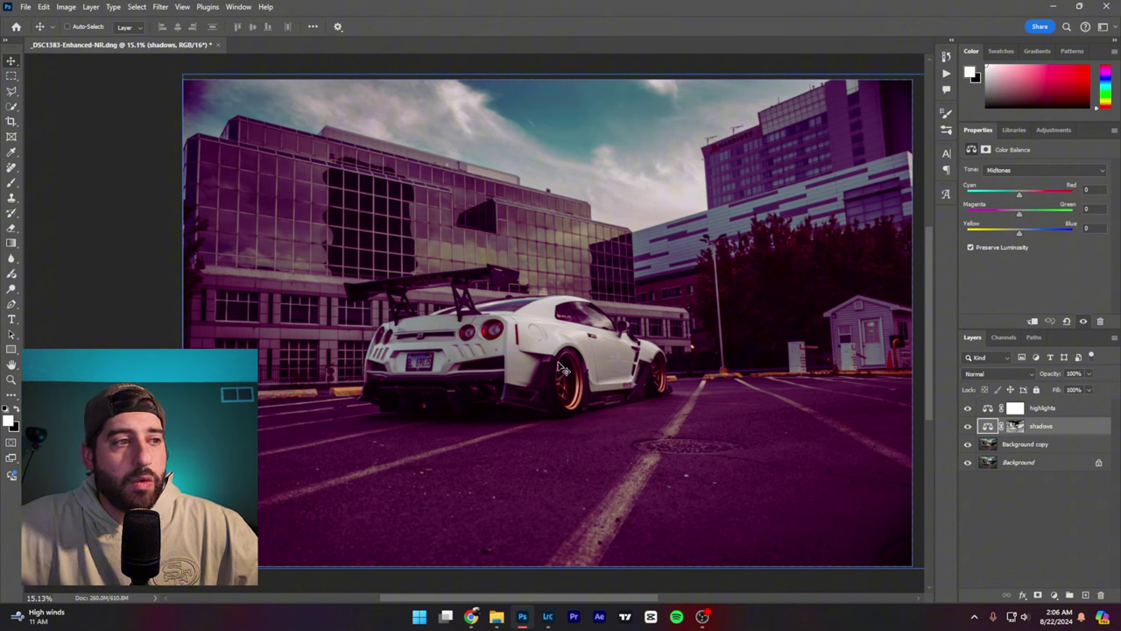
pyautogui.click(1016, 170)
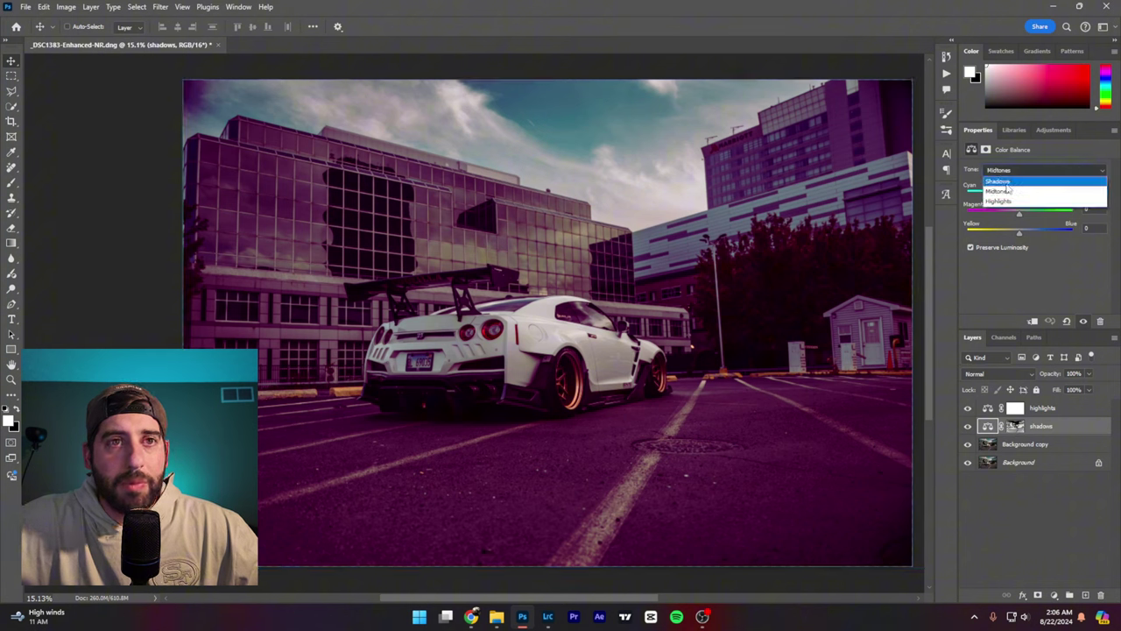
pyautogui.click(1003, 175)
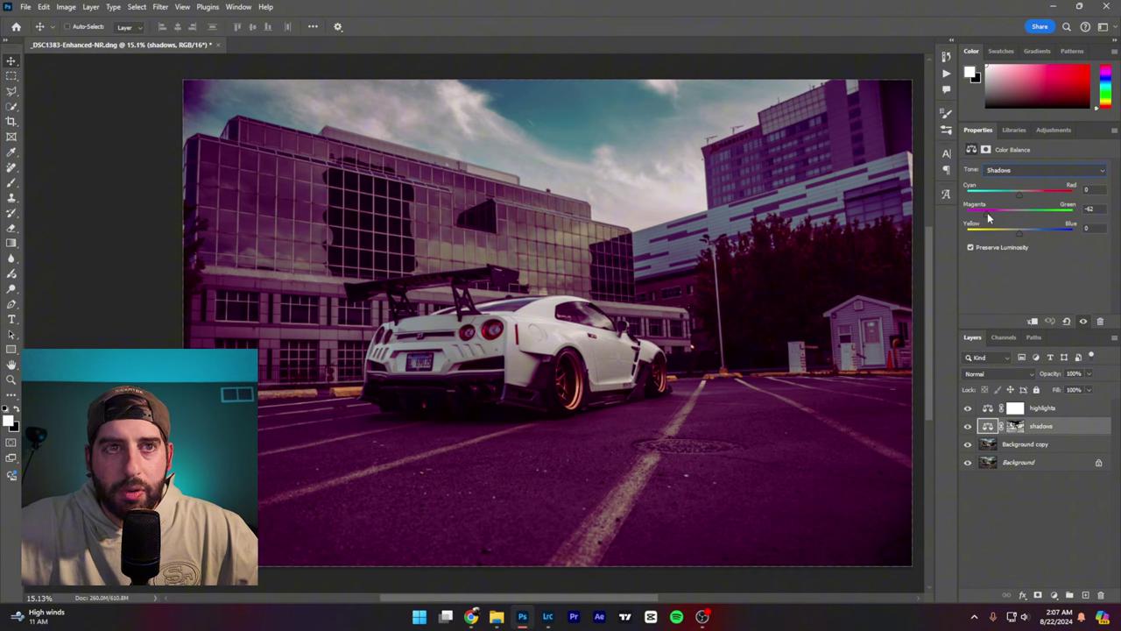
pyautogui.moveTo(989, 219); pyautogui.dragTo(1015, 199)
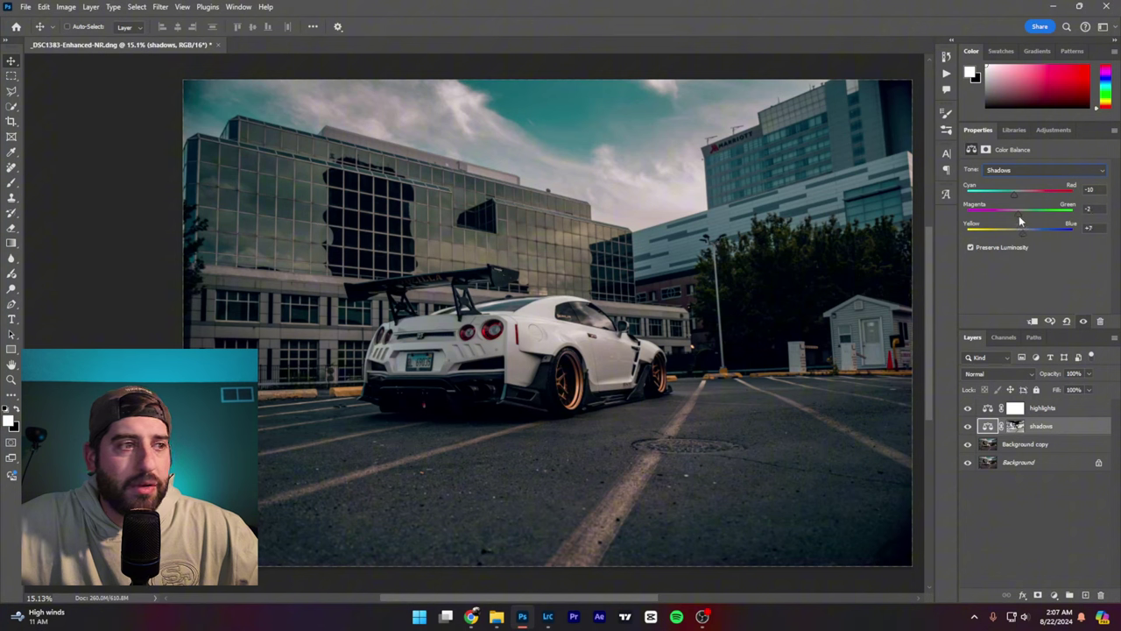
pyautogui.moveTo(1024, 234); pyautogui.dragTo(1020, 214)
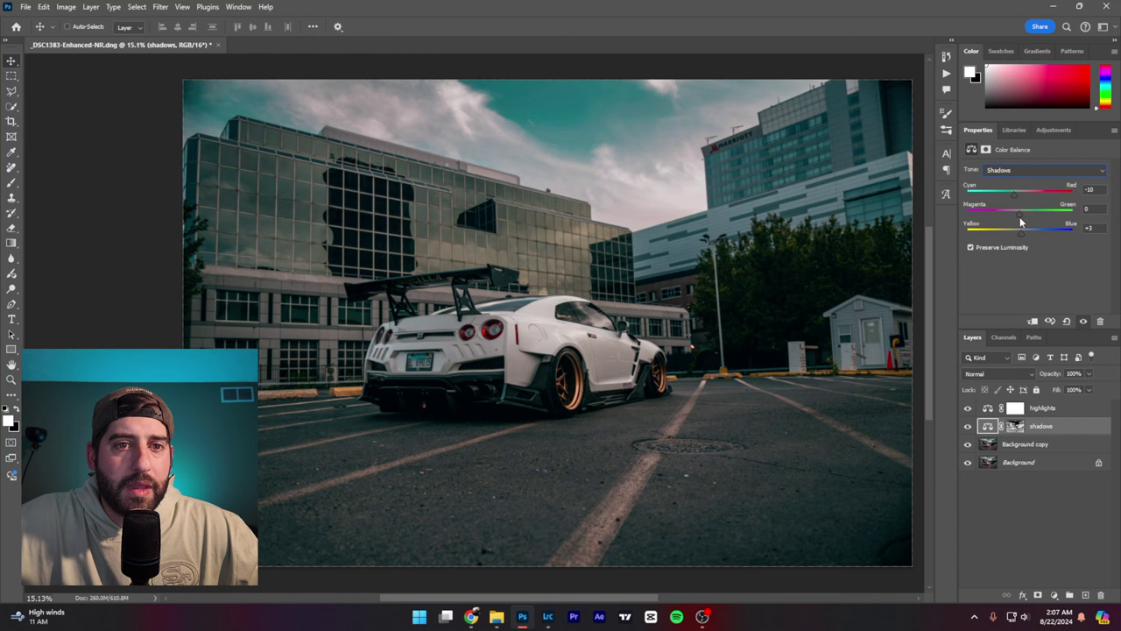
# - Set the shadows layer's blend mode to Color and refine its balance to Cyan-Red -12, Magenta-Green +1 and Yellow-Blue +7
pyautogui.click(978, 373)
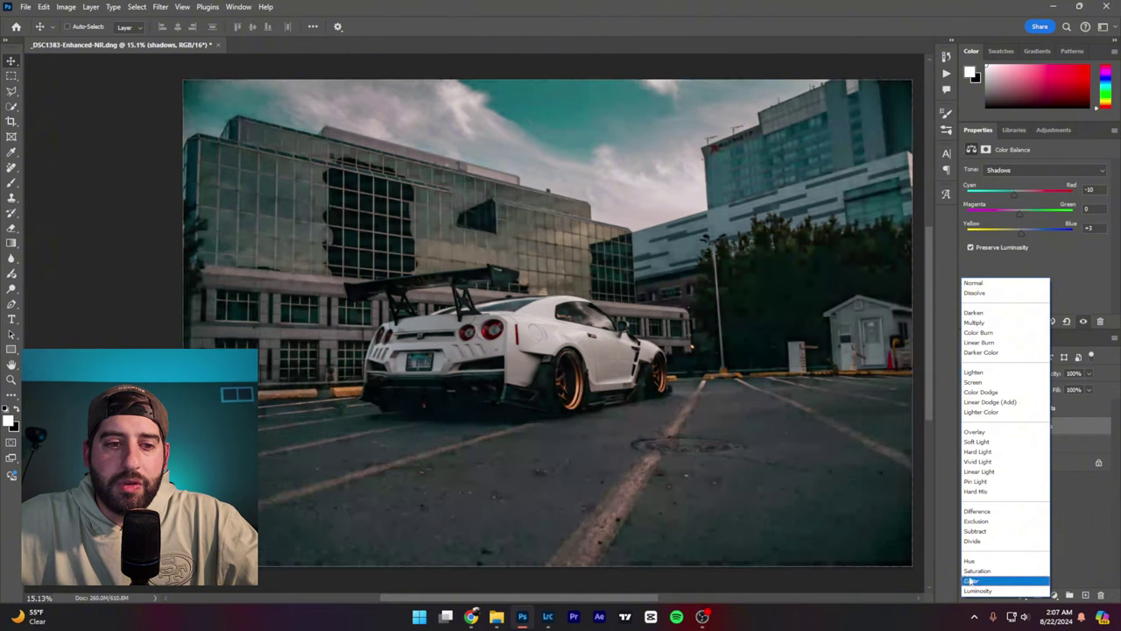
pyautogui.click(970, 580)
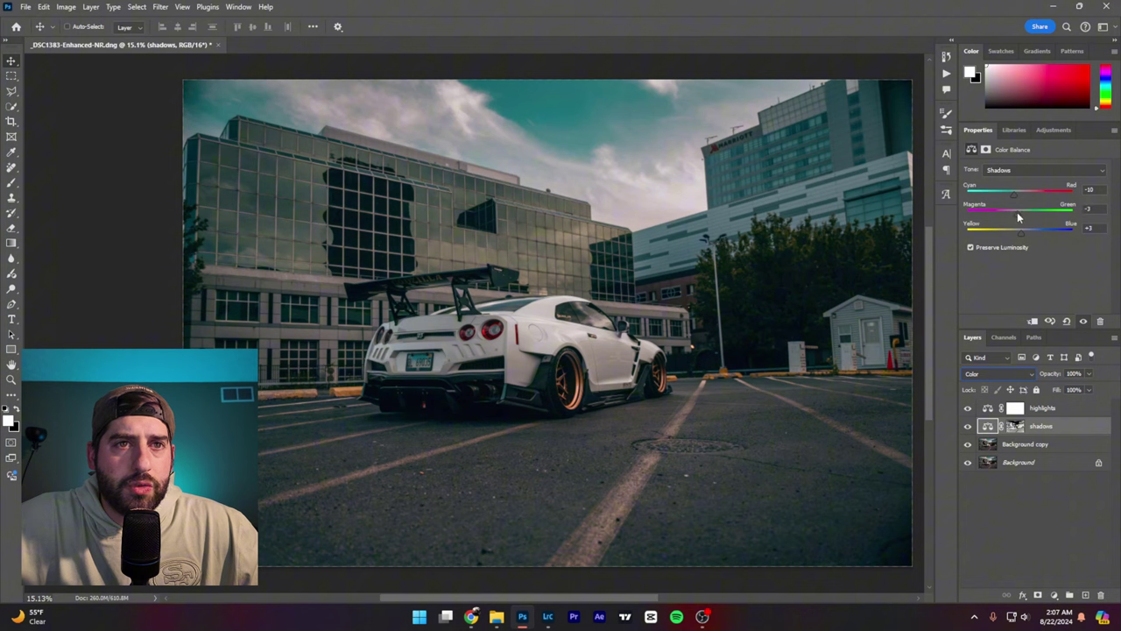
pyautogui.moveTo(1014, 195); pyautogui.dragTo(1024, 231)
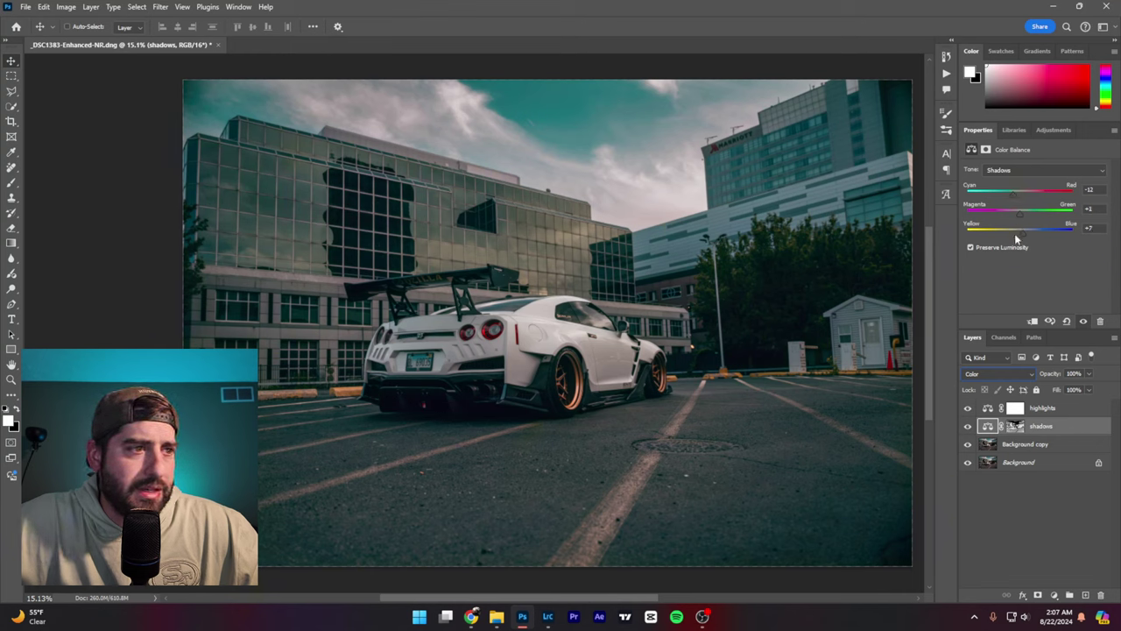
# - Compare the whole photo with the shadows layer hidden and shown
pyautogui.click(968, 426)
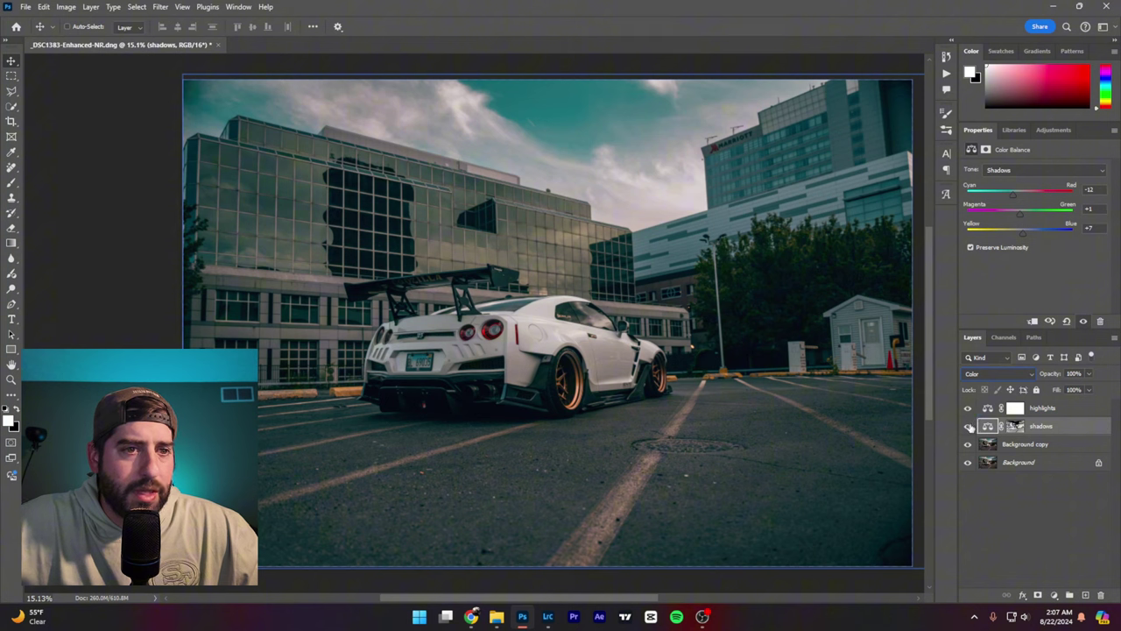
pyautogui.click(968, 426)
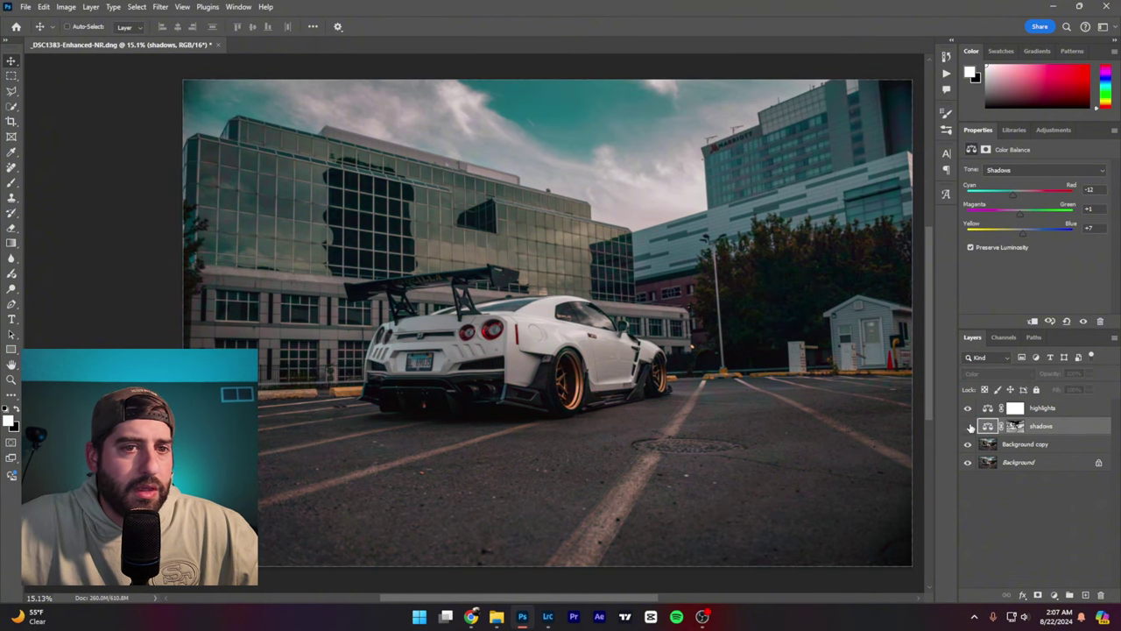
pyautogui.click(968, 426)
pyautogui.click(968, 427)
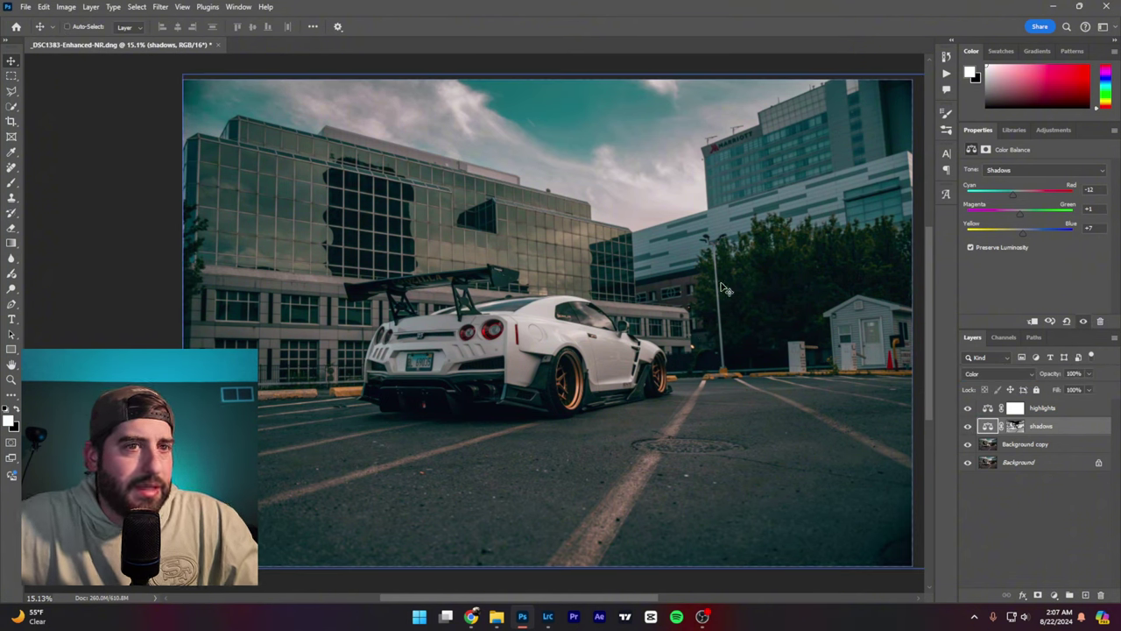
# - Slightly raise the black input level of the shadows layer mask with Levels and check the teal shadow tint across the photo
pyautogui.click(1016, 429)
pyautogui.hotkey('ctrl', 'l')
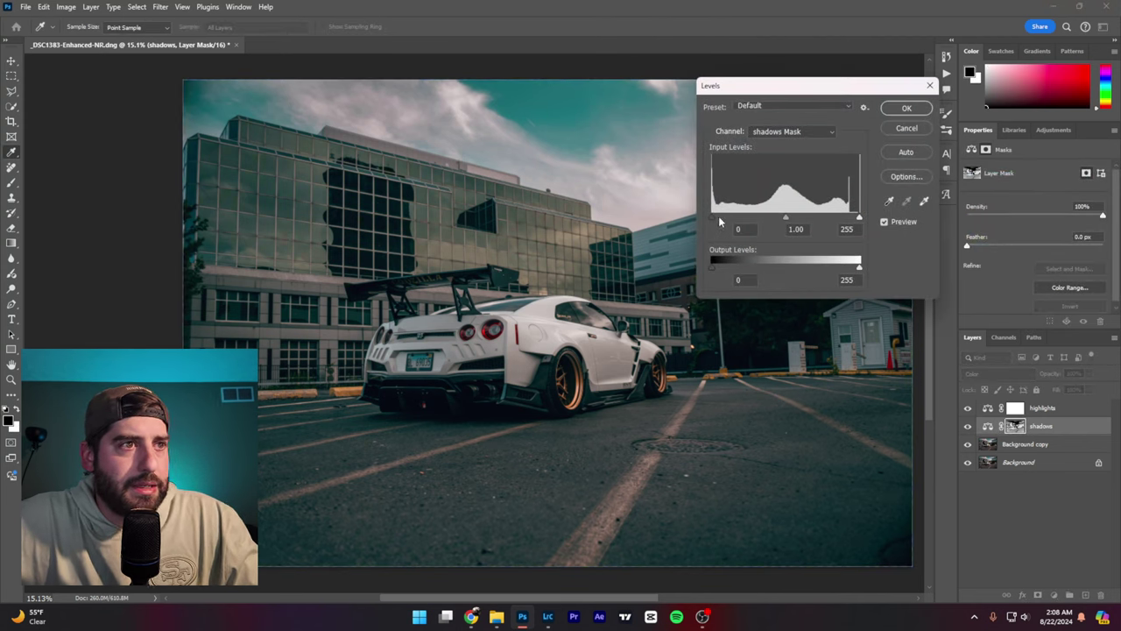
pyautogui.moveTo(718, 218)
pyautogui.mouseDown()
pyautogui.moveTo(811, 219)
pyautogui.moveTo(727, 219)
pyautogui.mouseUp()
pyautogui.click(906, 108)
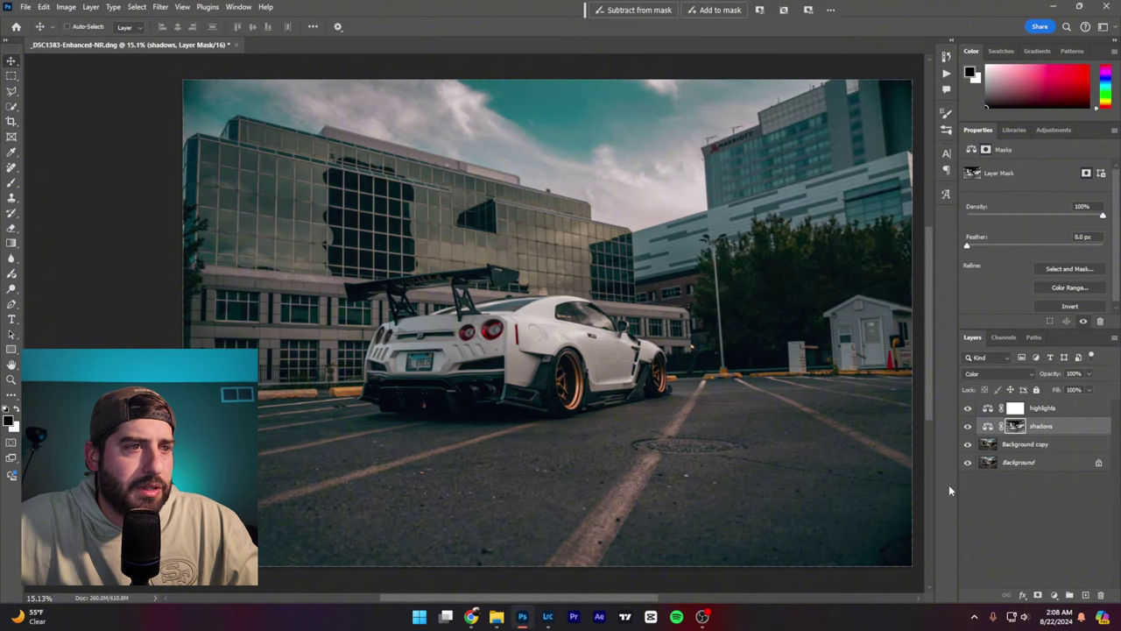
pyautogui.click(1025, 444)
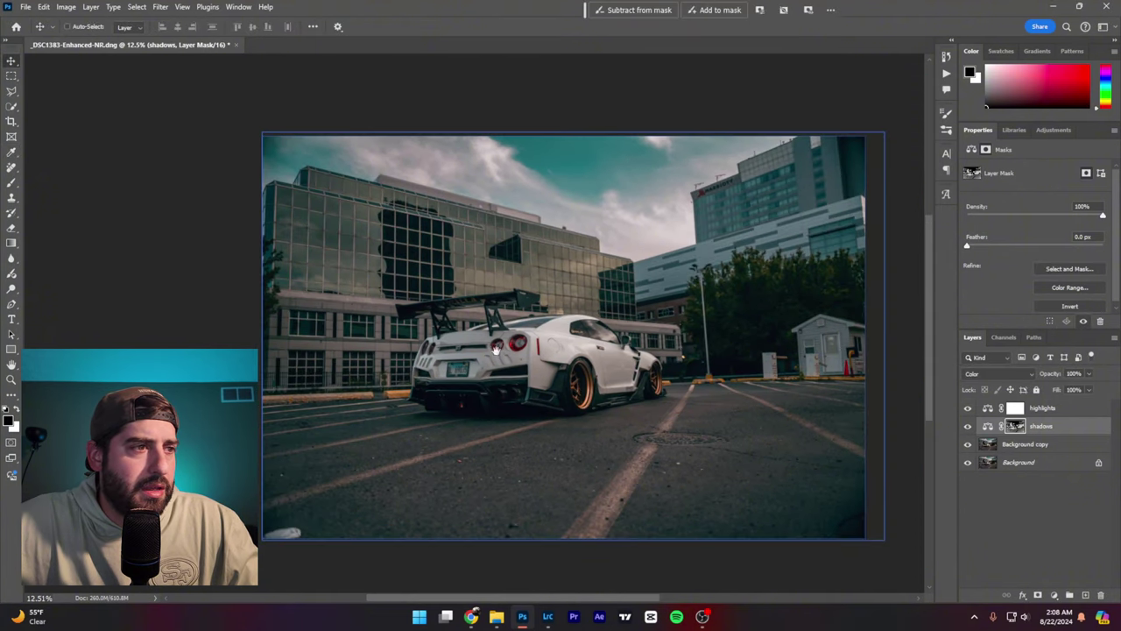
pyautogui.moveTo(703, 336); pyautogui.dragTo(758, 340)
pyautogui.scroll(5, 744, 344)
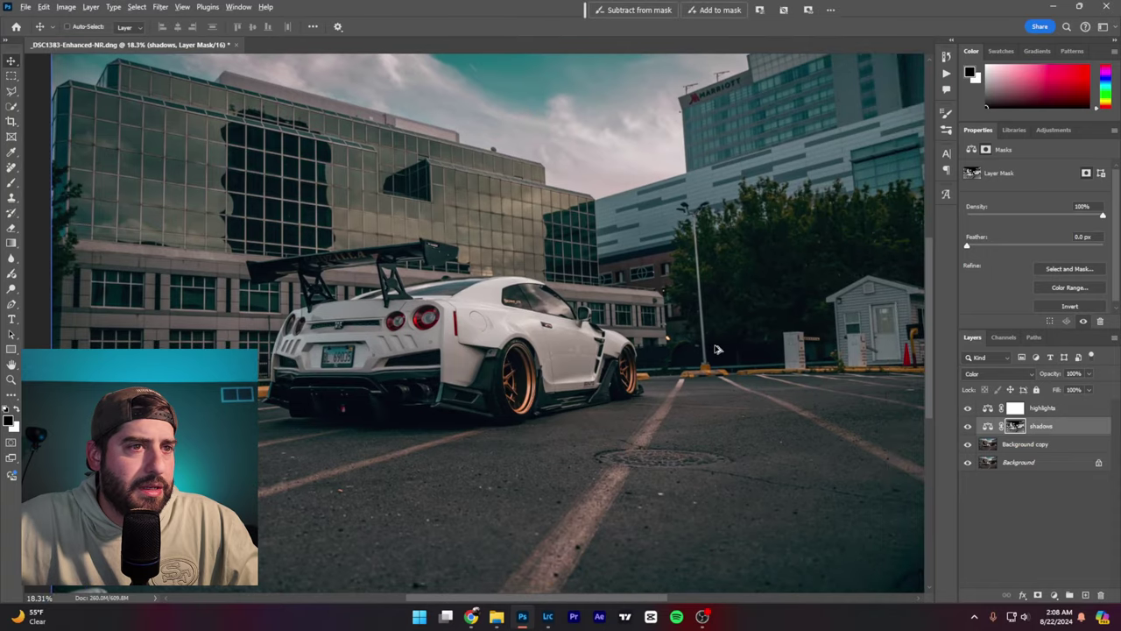
# - Set the highlights layer's Highlights tone to Cyan-Red +12, Magenta-Green +6 and Yellow-Blue -11
pyautogui.scroll(-1, 715, 349)
pyautogui.click(1069, 409)
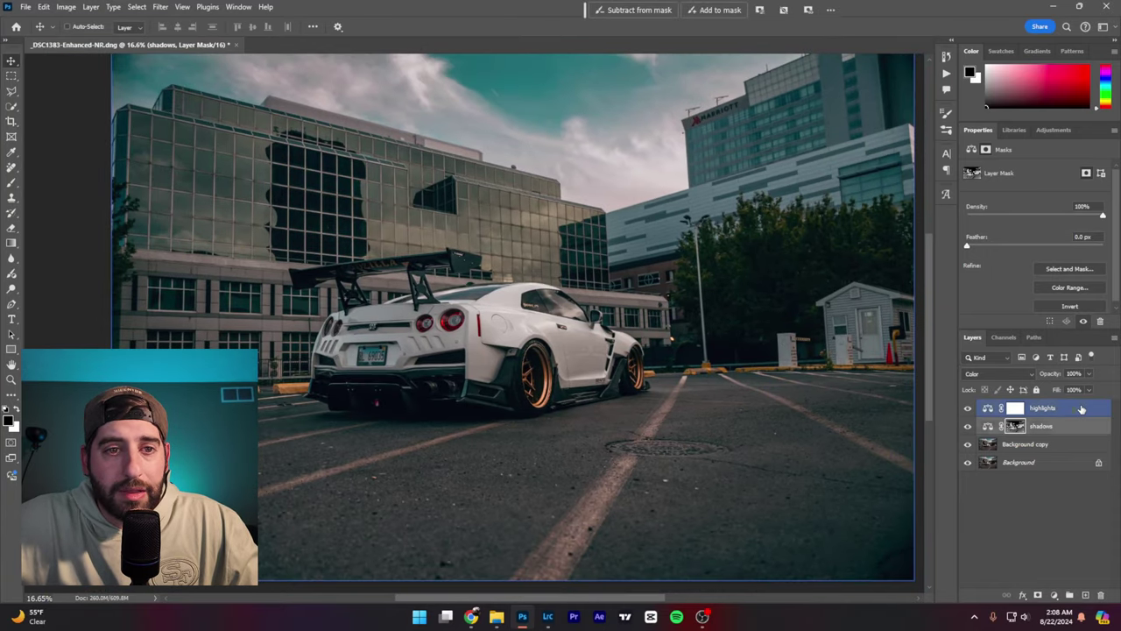
pyautogui.click(988, 408)
pyautogui.click(1043, 170)
pyautogui.click(1025, 203)
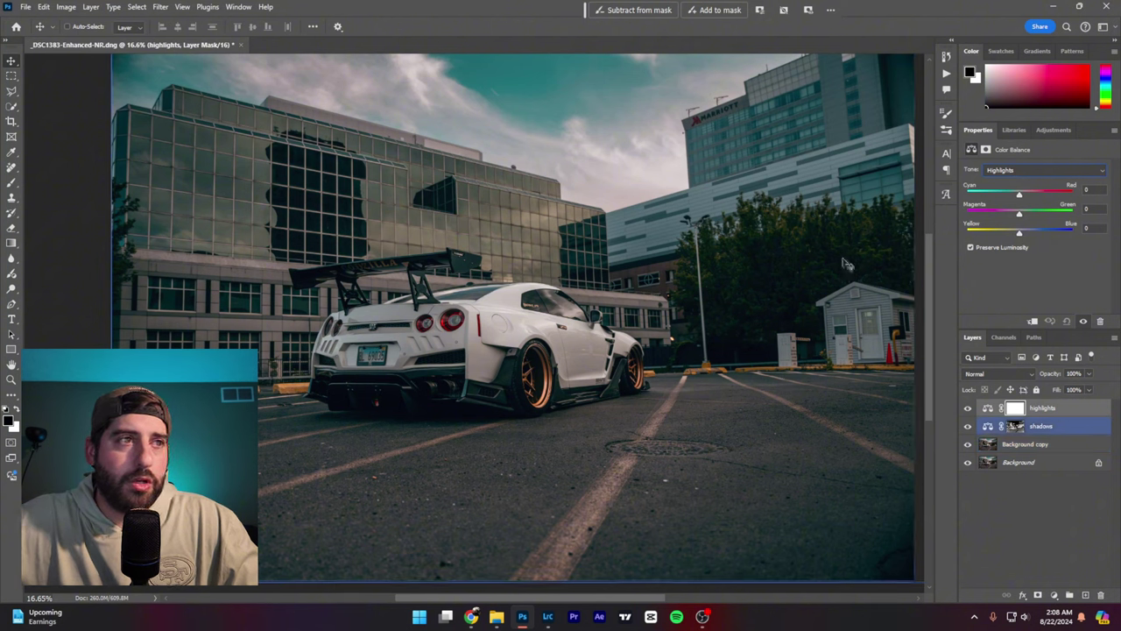
pyautogui.hotkey('alt', ']')
pyautogui.hotkey('ctrl', 'z')
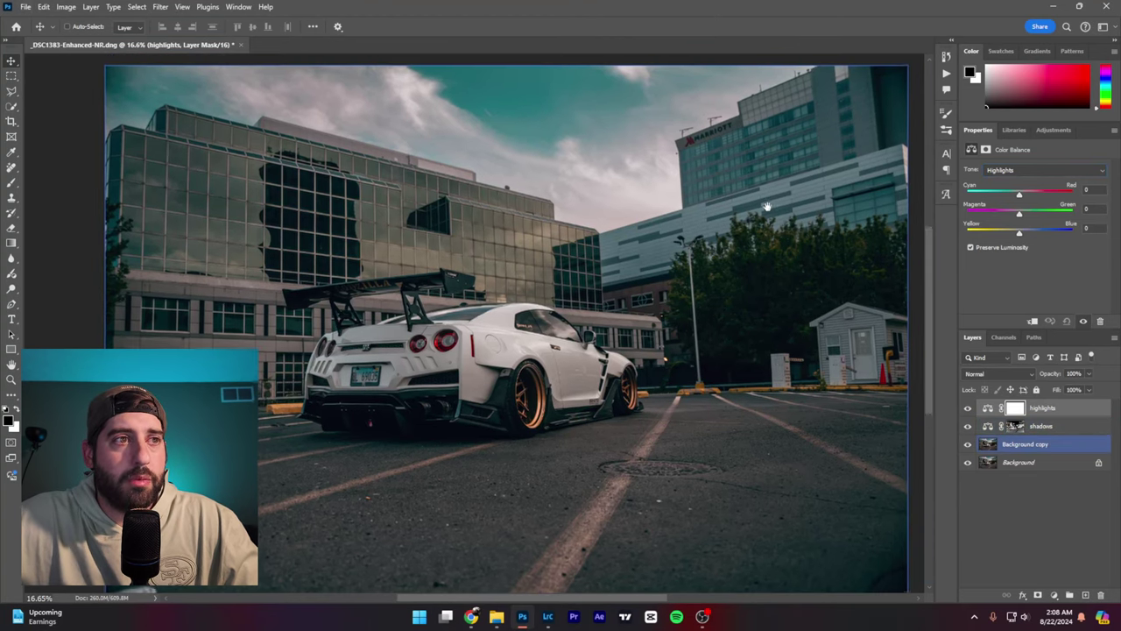
pyautogui.moveTo(1019, 234); pyautogui.dragTo(1016, 233)
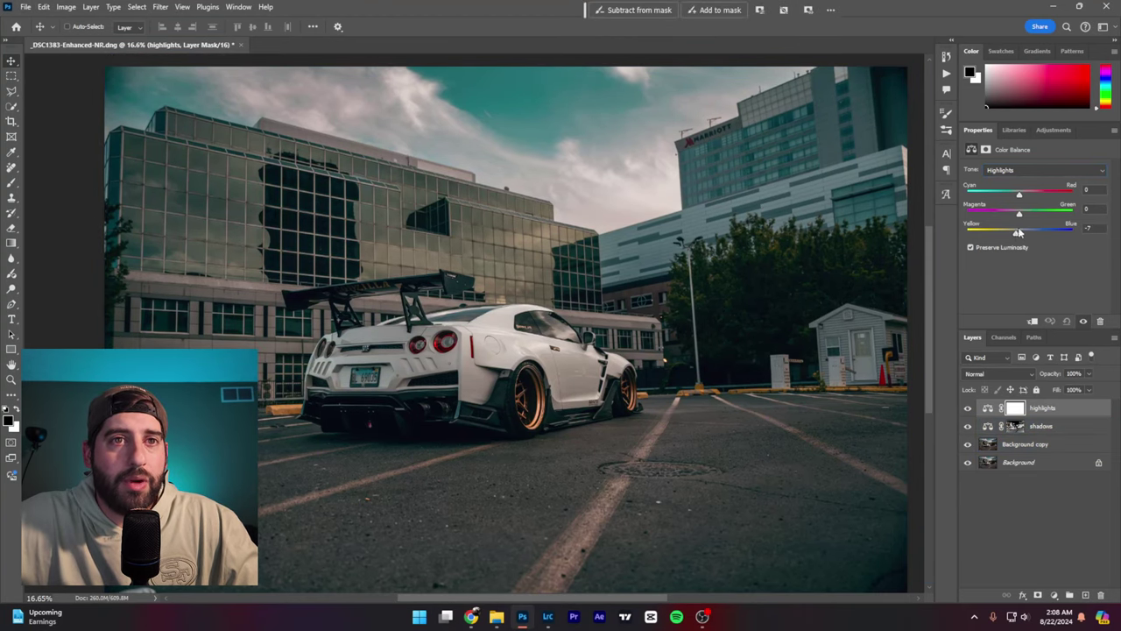
pyautogui.moveTo(1018, 193); pyautogui.dragTo(1023, 217)
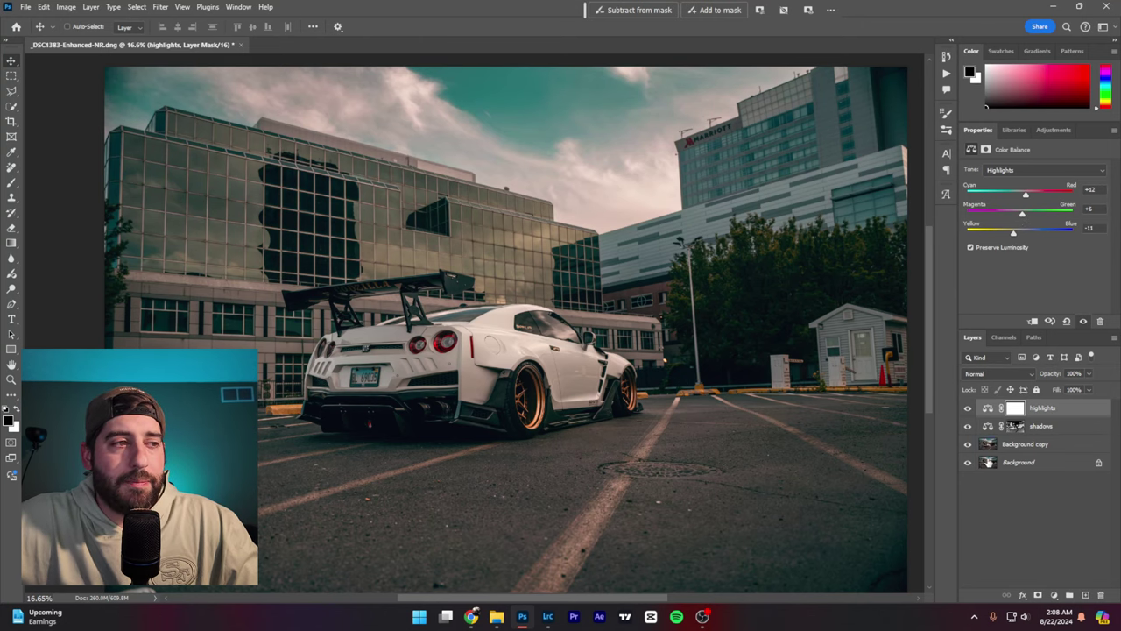
# - Apply the merged RGB image to the highlights layer mask with Multiply blending at 100% opacity and Invert off
pyautogui.scroll(-1, 661, 412)
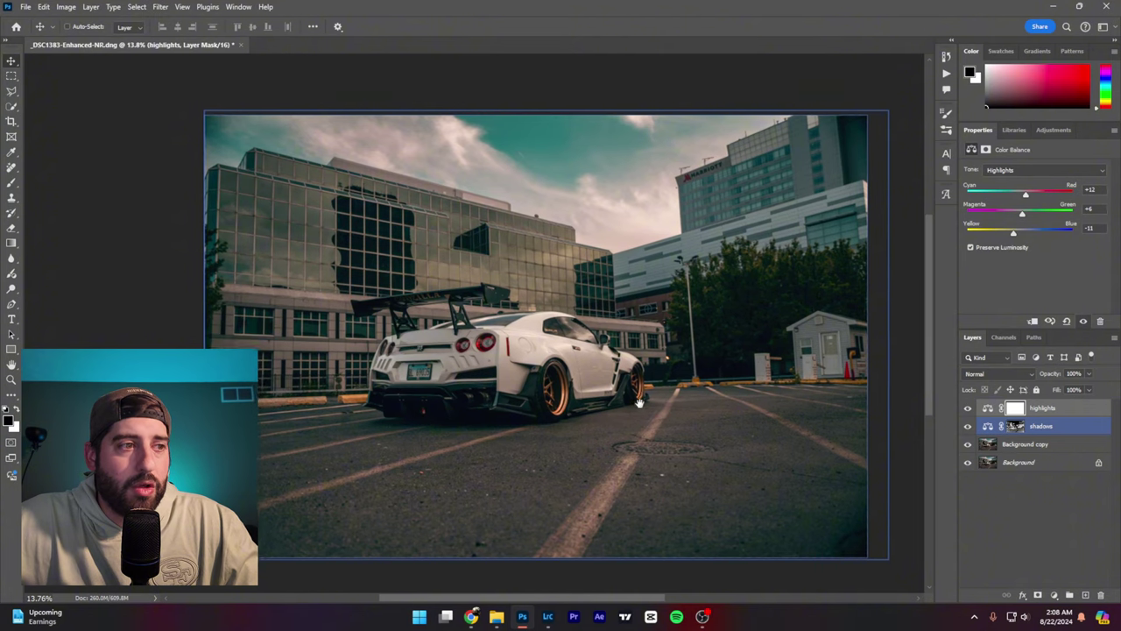
pyautogui.scroll(1, 650, 407)
pyautogui.click(1037, 407)
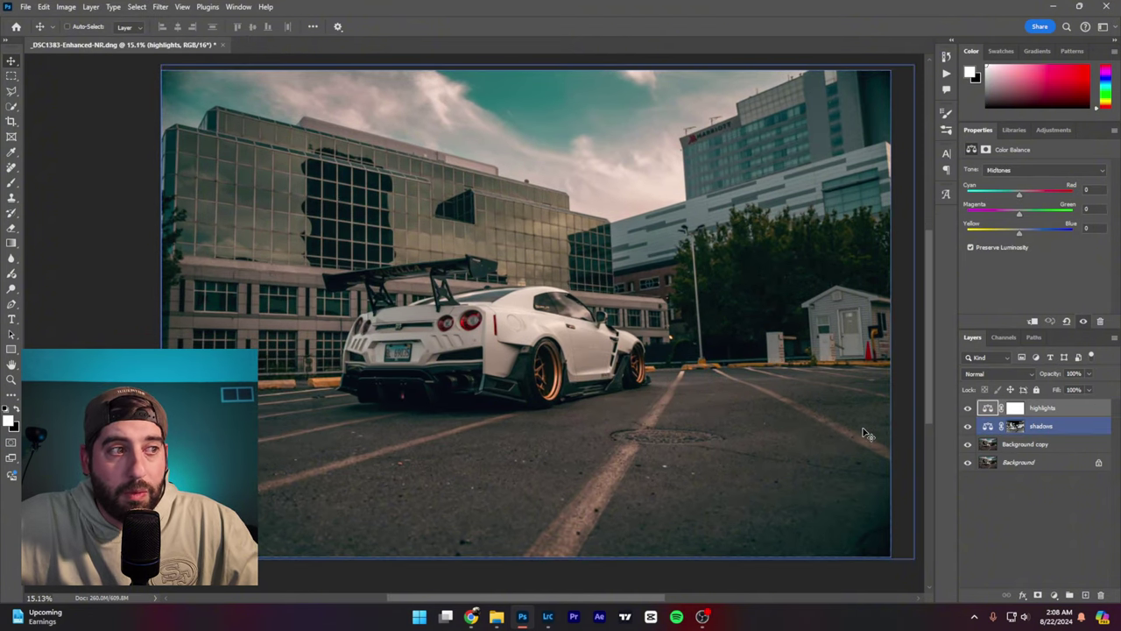
pyautogui.click(1014, 408)
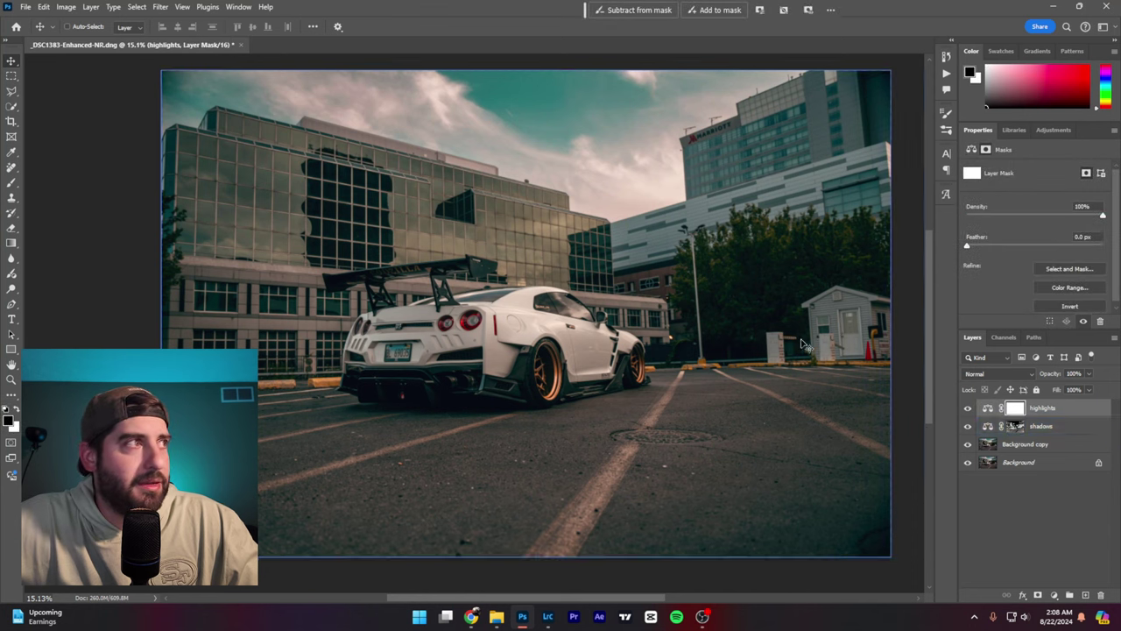
pyautogui.click(66, 6)
pyautogui.click(86, 180)
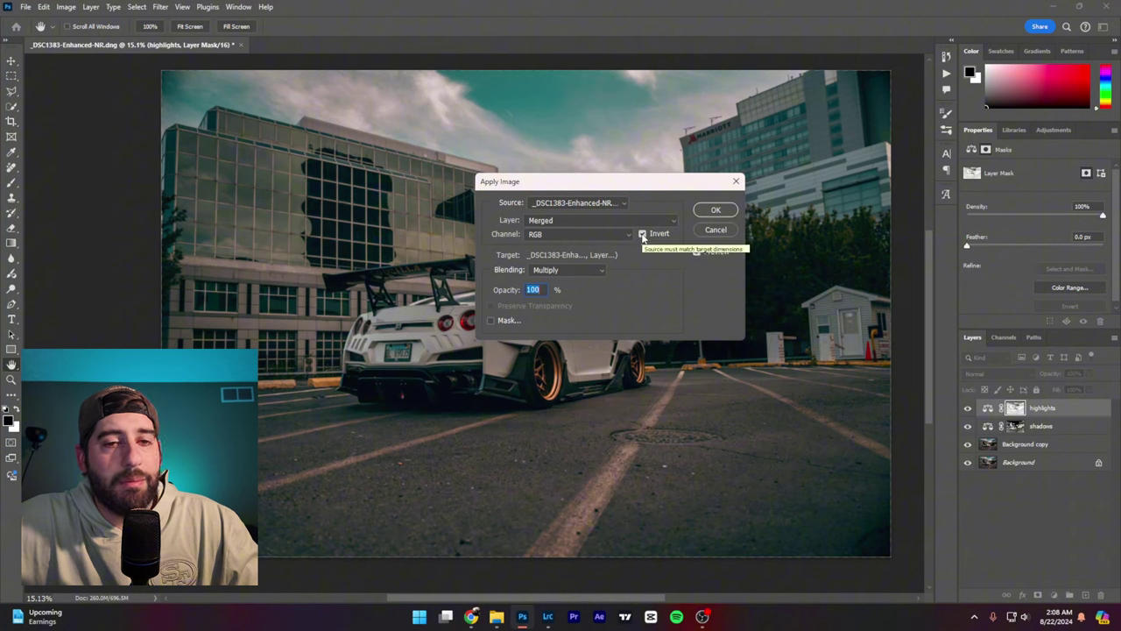
pyautogui.click(643, 234)
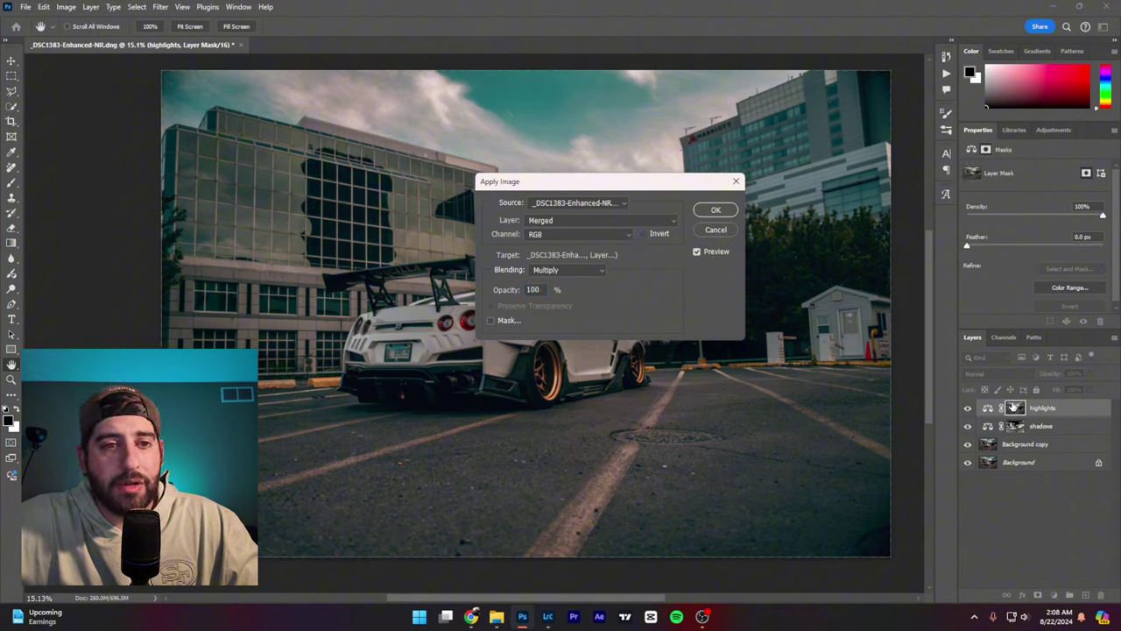
pyautogui.click(716, 210)
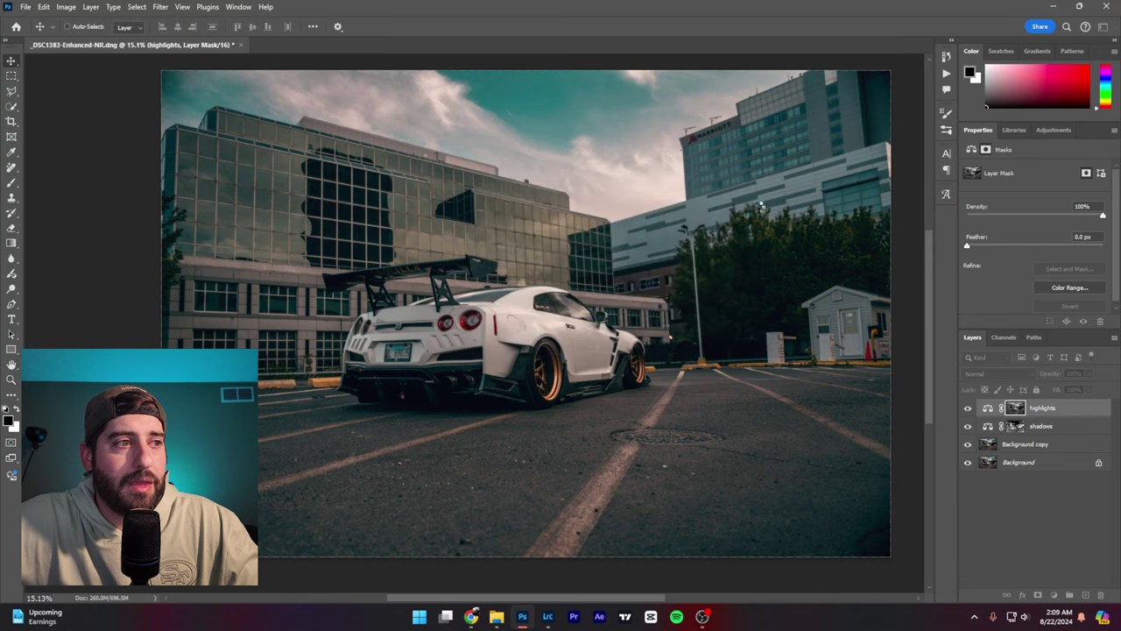
# - Compare the photo with the highlights layer hidden and shown
pyautogui.click(968, 410)
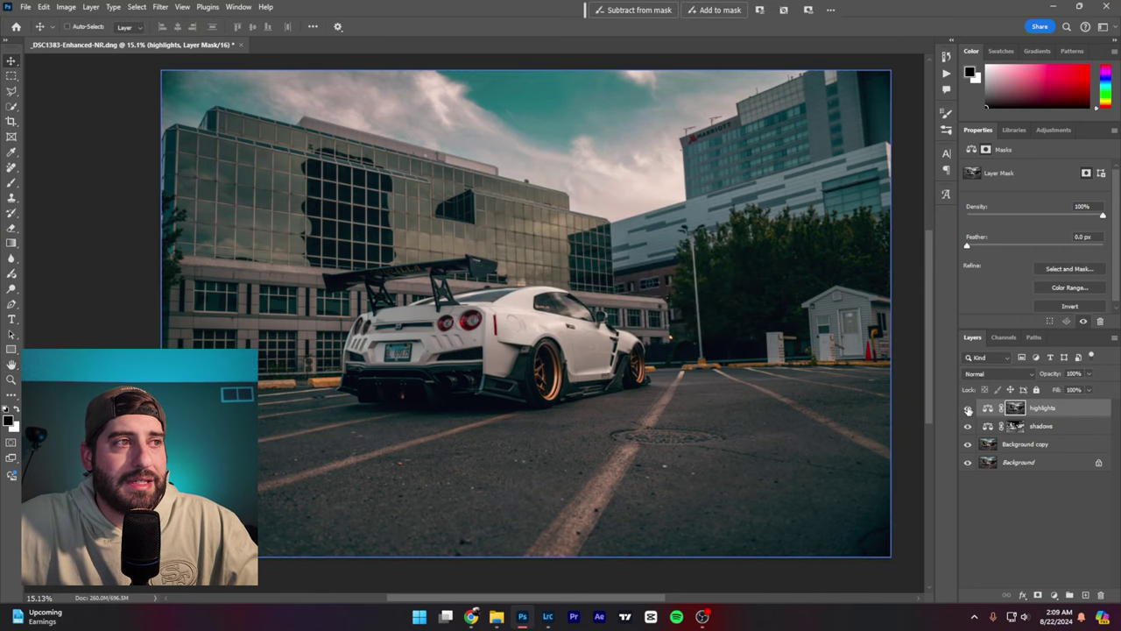
pyautogui.click(968, 409)
pyautogui.click(969, 409)
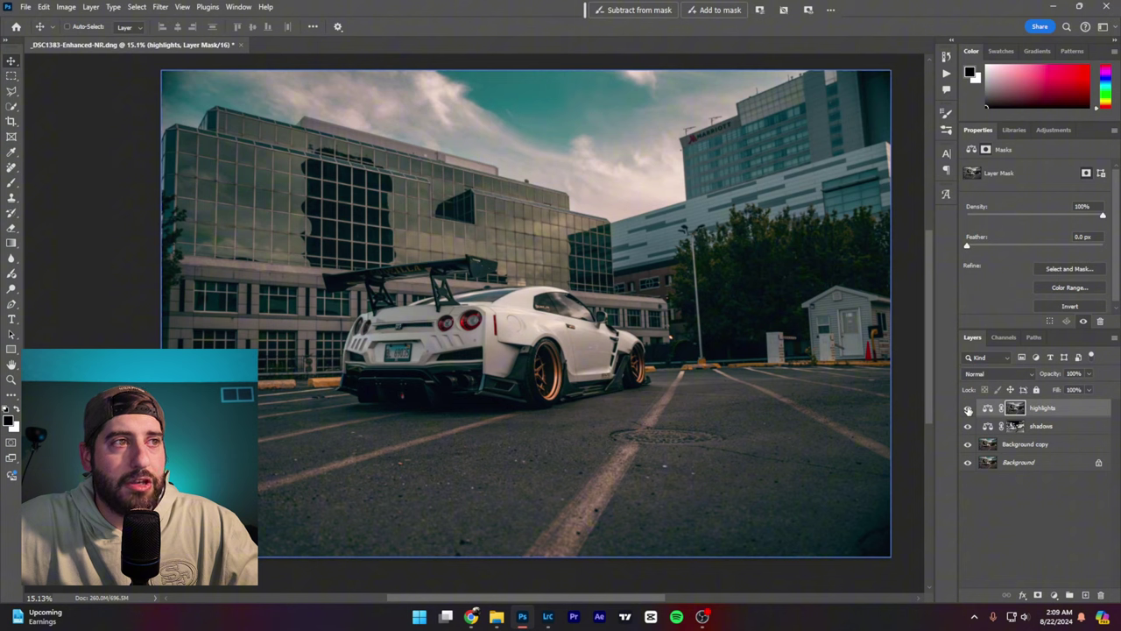
pyautogui.click(968, 410)
pyautogui.click(968, 410)
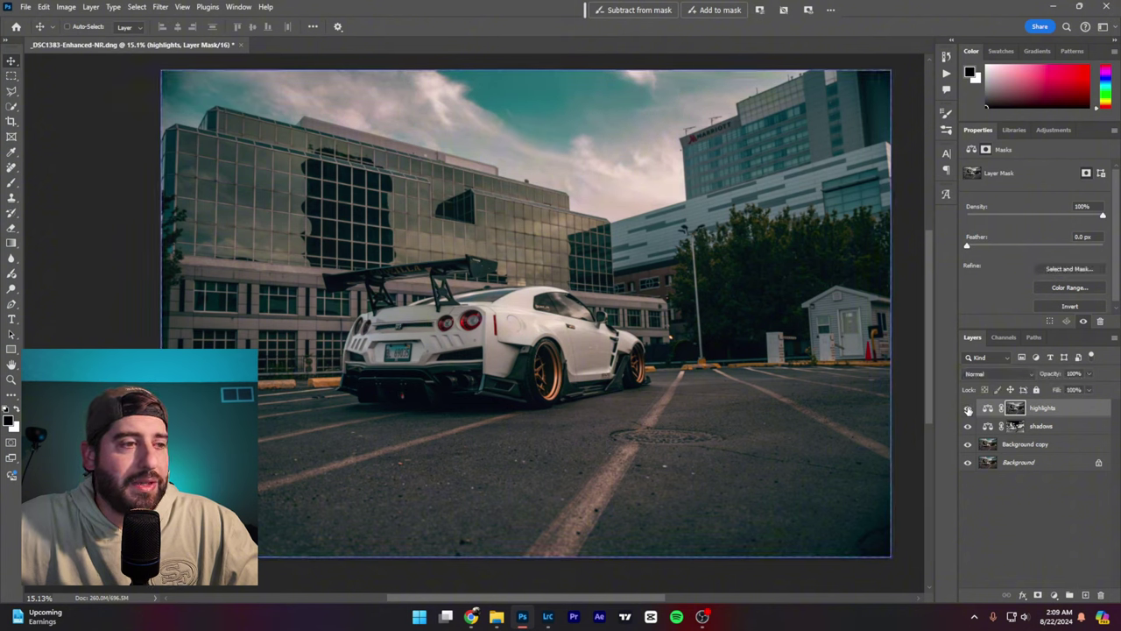
pyautogui.click(969, 409)
pyautogui.click(968, 410)
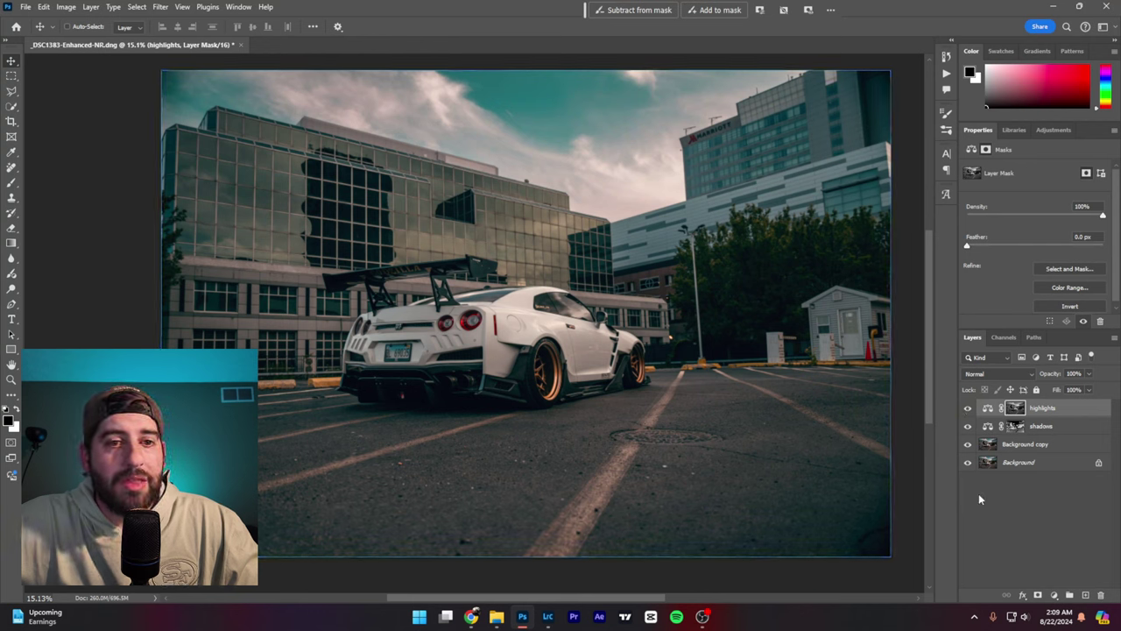
# - Select the car on the Background copy layer using Select Subject with Cloud (Detailed results)
pyautogui.click(1027, 449)
pyautogui.keyDown('ctrl'); pyautogui.click(1043, 409); pyautogui.keyUp('ctrl')
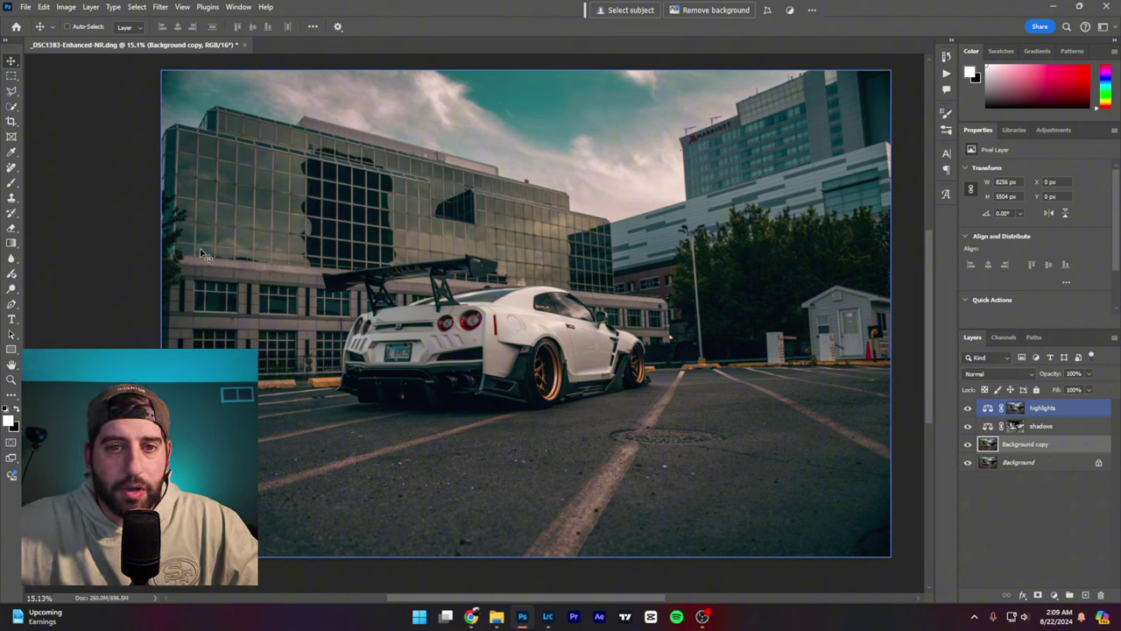
pyautogui.press('w')
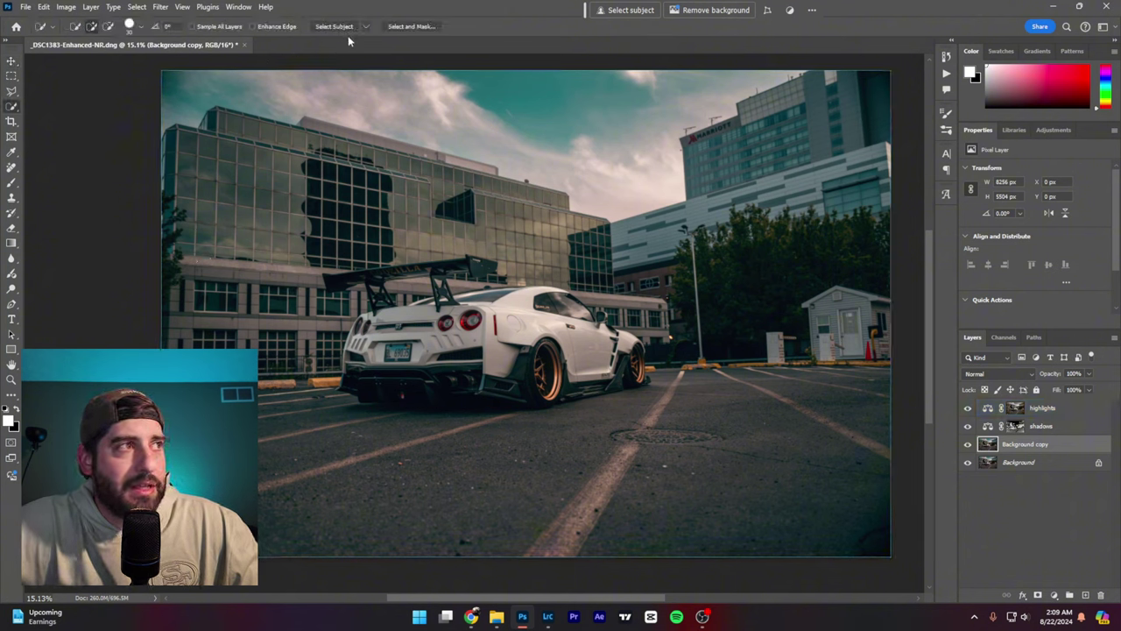
pyautogui.click(366, 27)
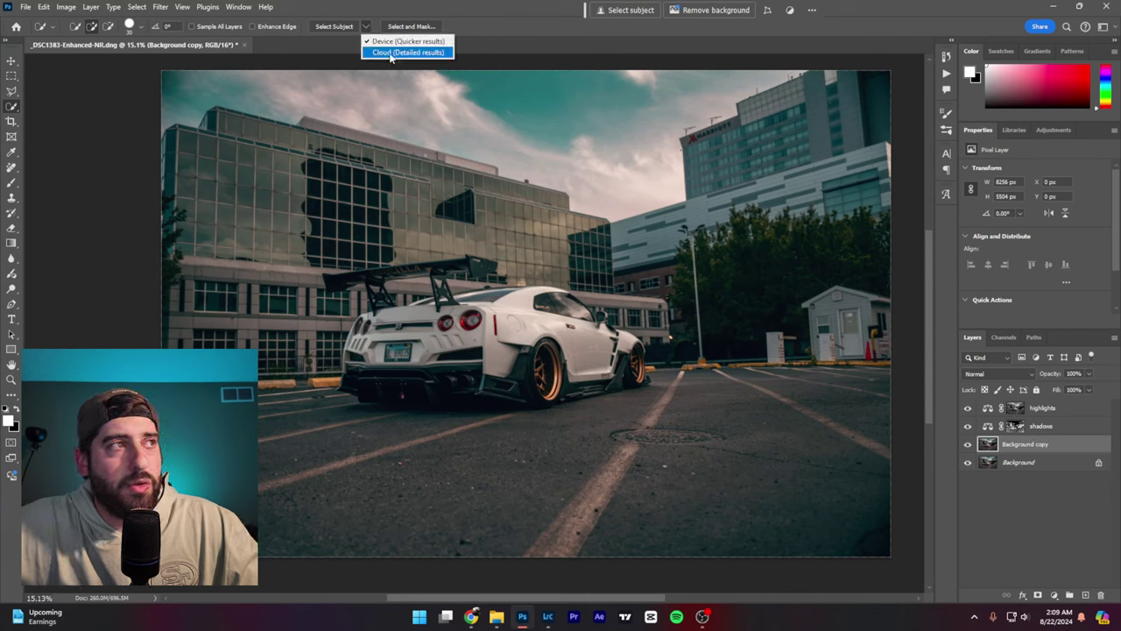
pyautogui.click(391, 53)
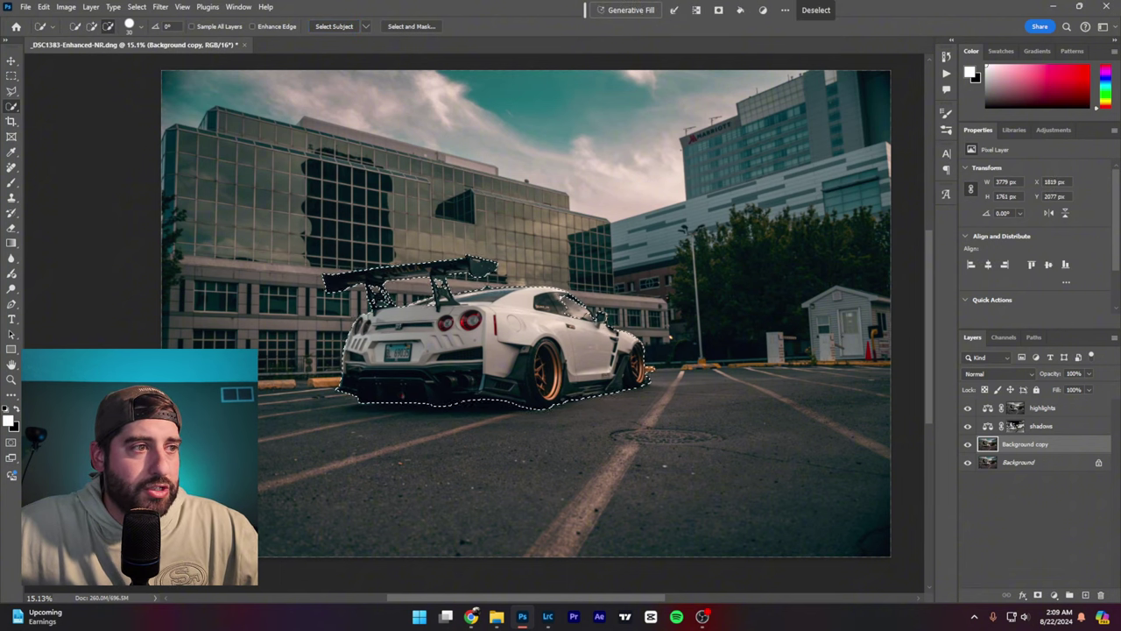
pyautogui.press('alt')
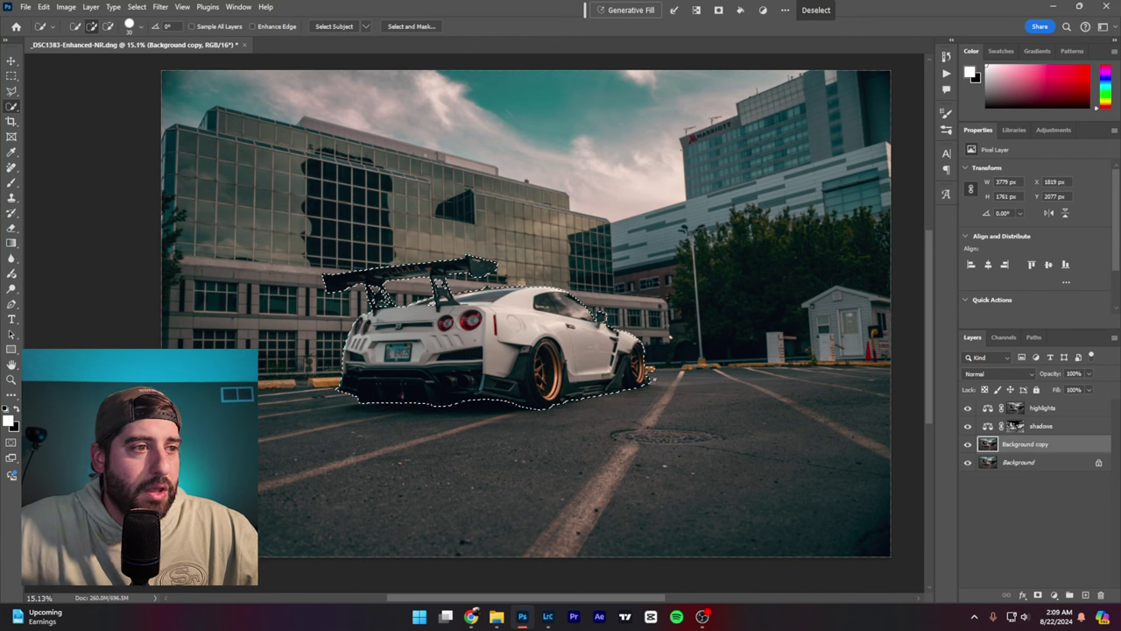
pyautogui.press('alt')
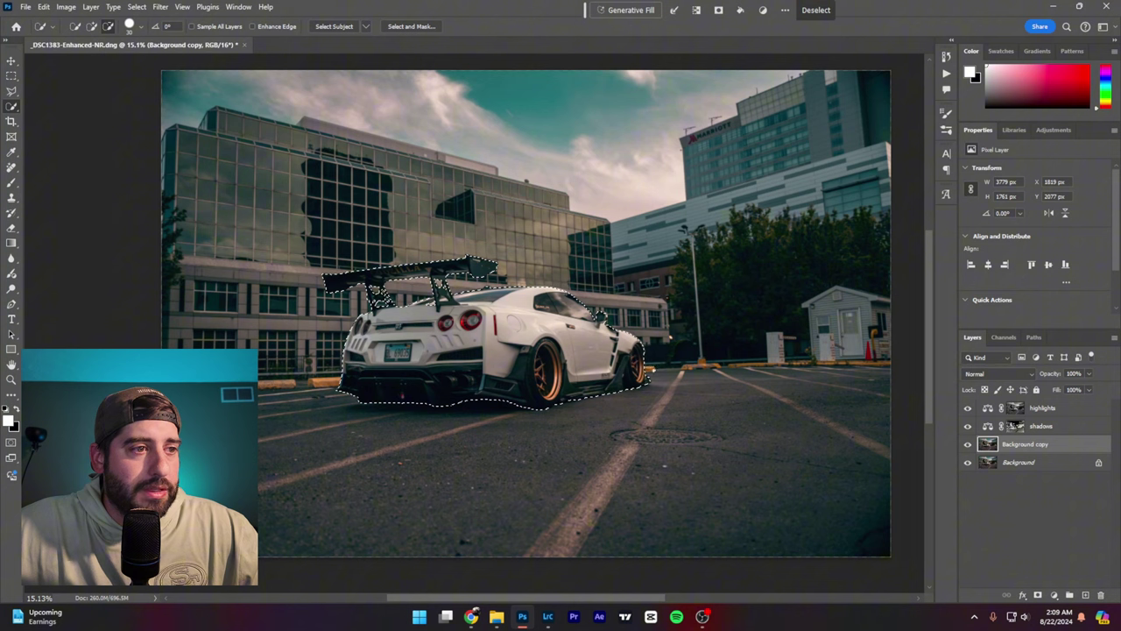
# - Target the highlights layer mask, check the layer's effect on the selected car, and set the Brush tool to 51% opacity
pyautogui.click(1015, 408)
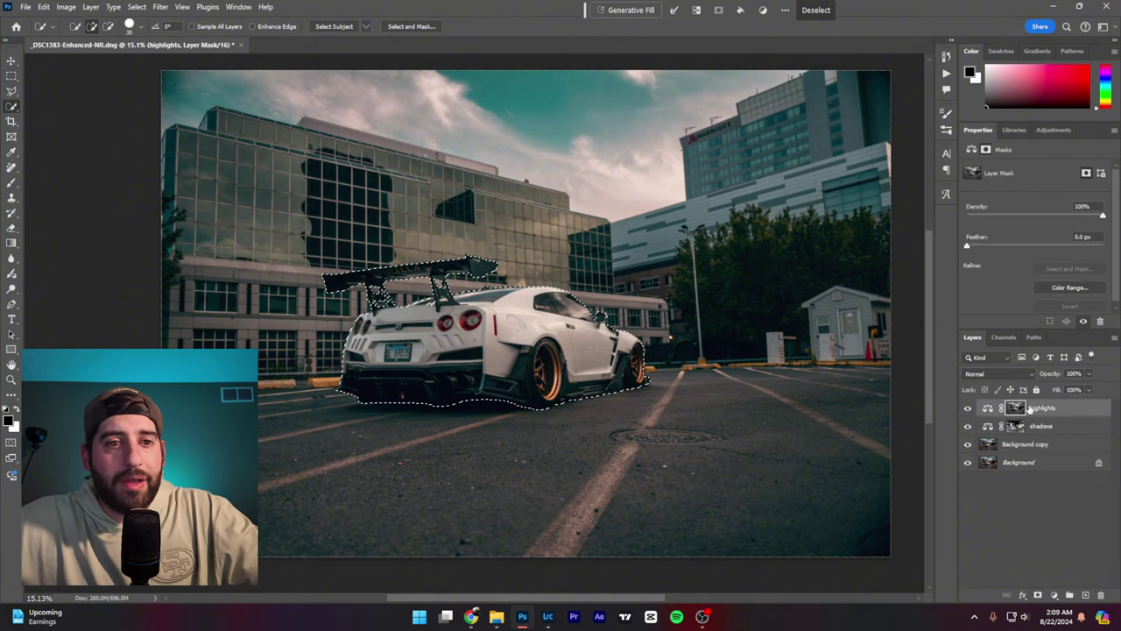
pyautogui.click(968, 409)
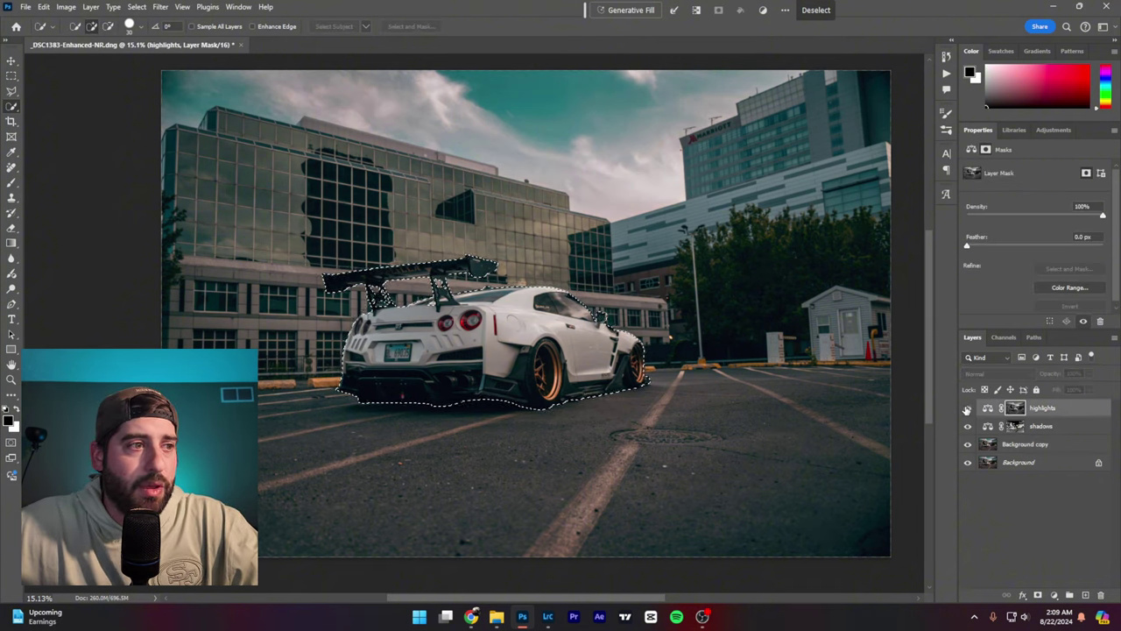
pyautogui.click(968, 408)
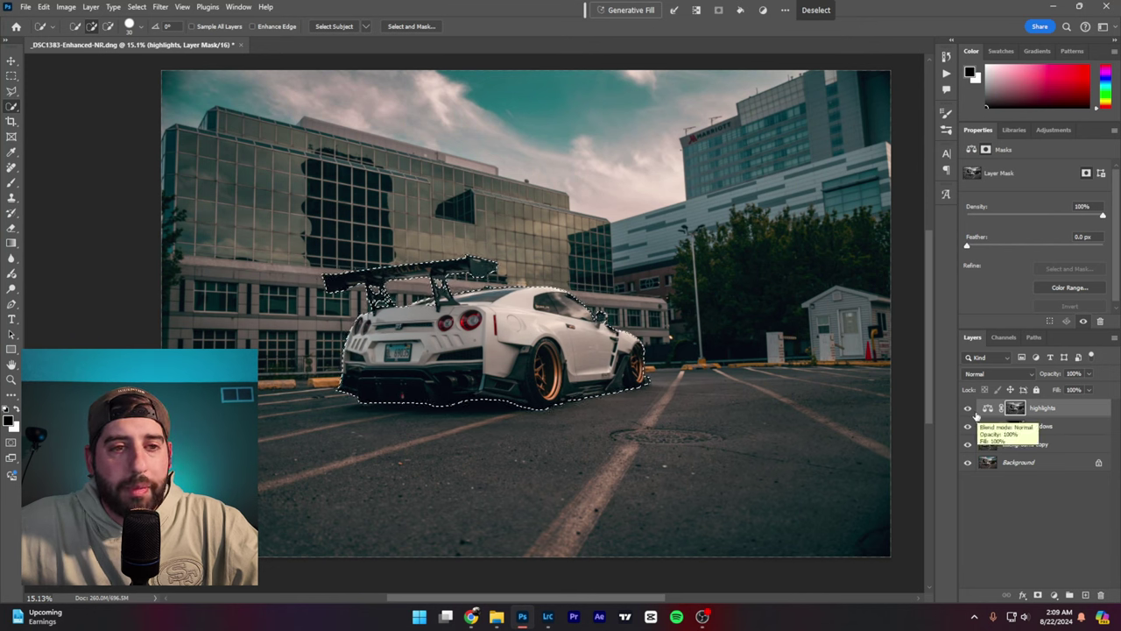
pyautogui.click(12, 182)
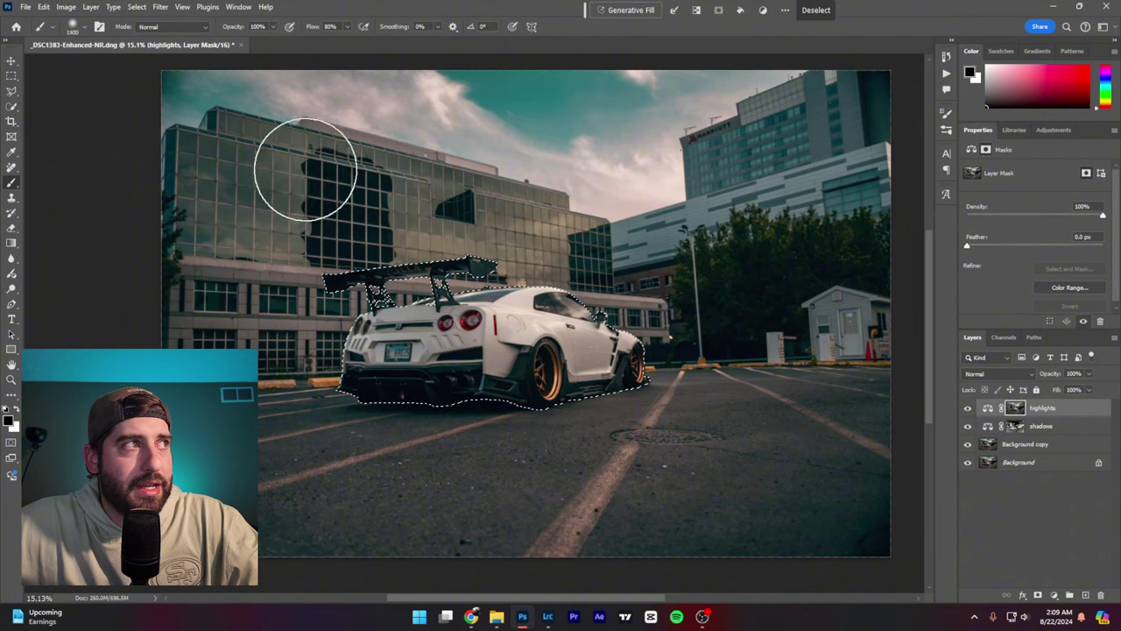
pyautogui.moveTo(233, 28); pyautogui.dragTo(203, 29)
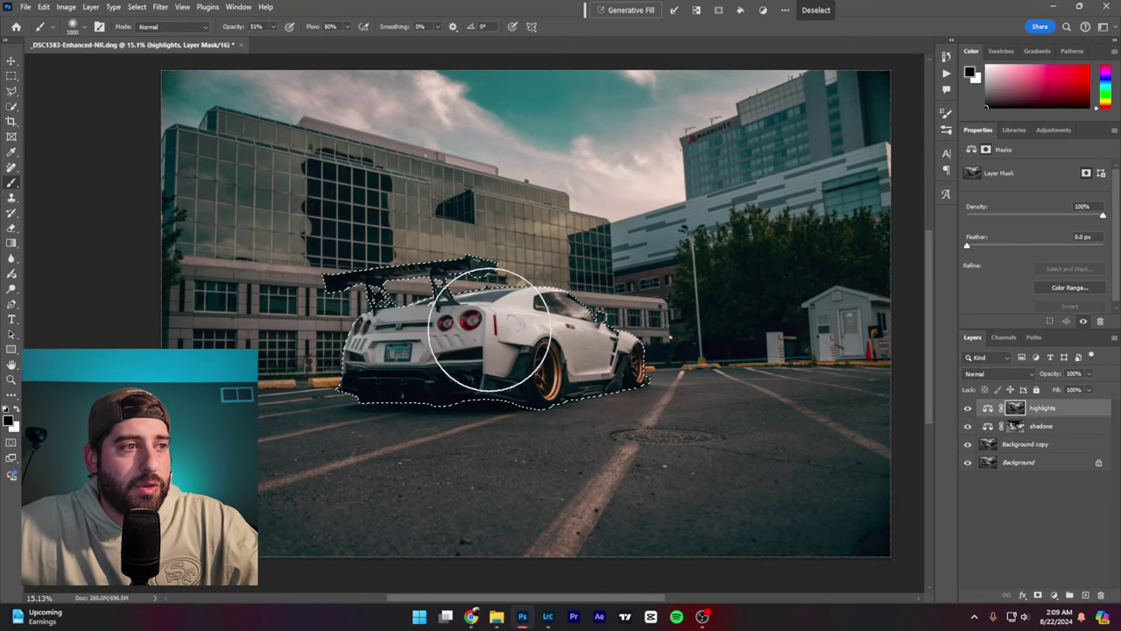
# - Inspect the highlights tint on the car and compare the whole photo with the highlights layer off and on
pyautogui.scroll(3, 569, 363)
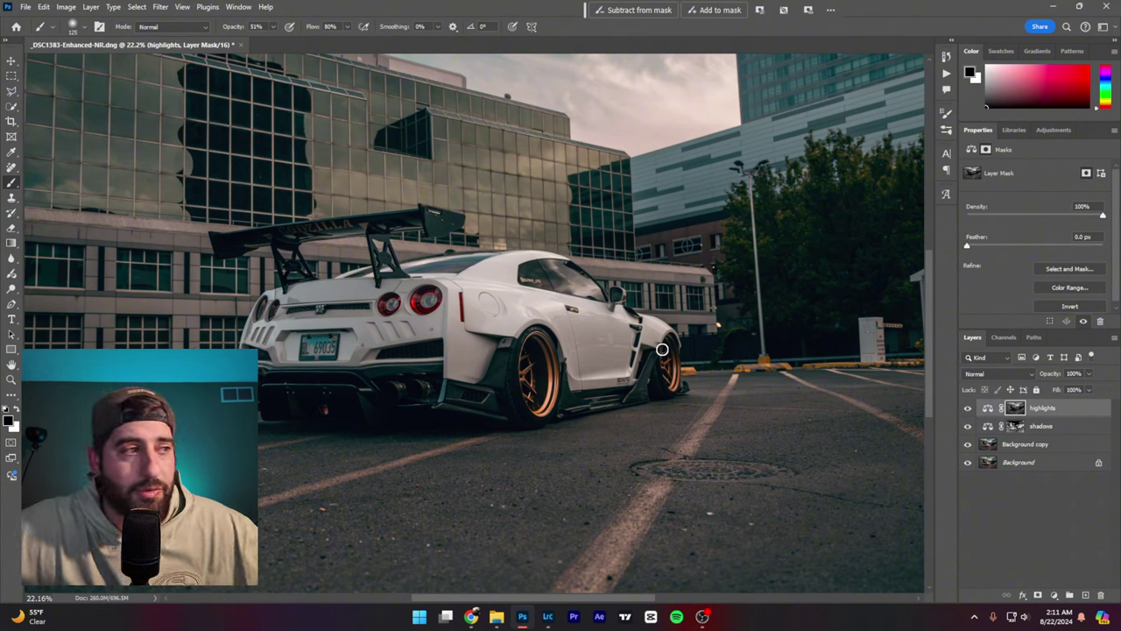
pyautogui.scroll(-3, 496, 331)
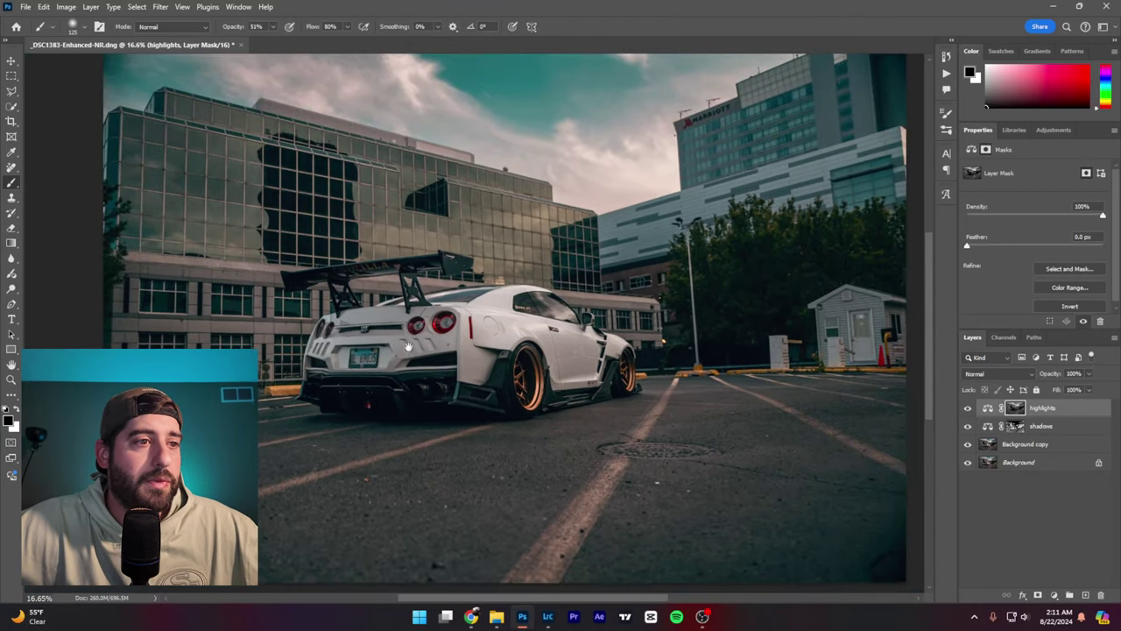
pyautogui.scroll(2, 436, 348)
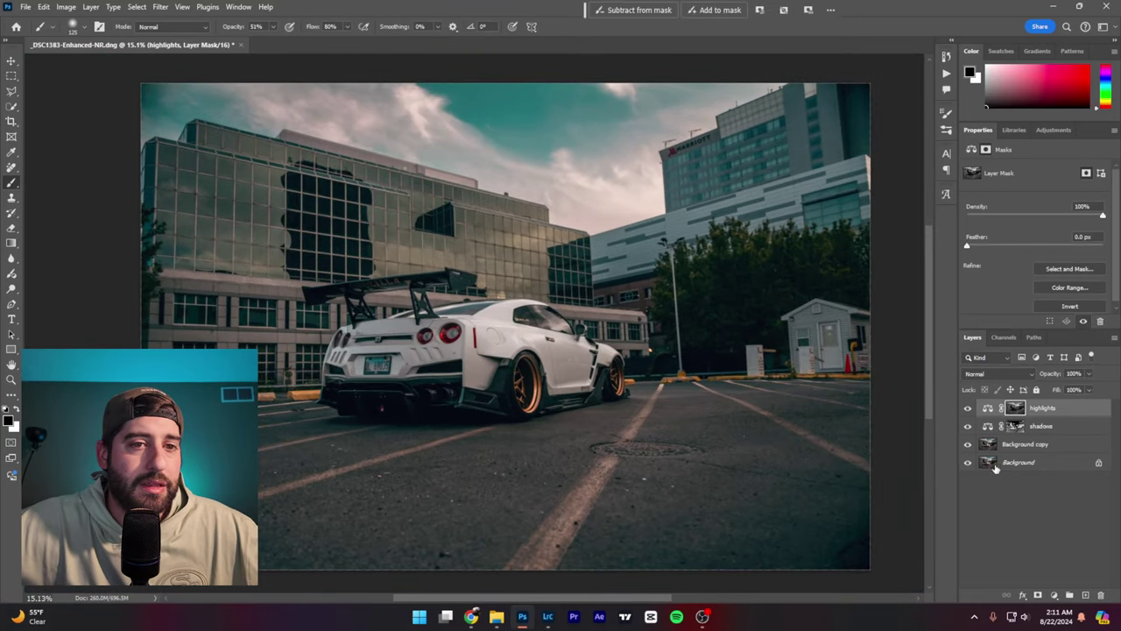
pyautogui.click(968, 408)
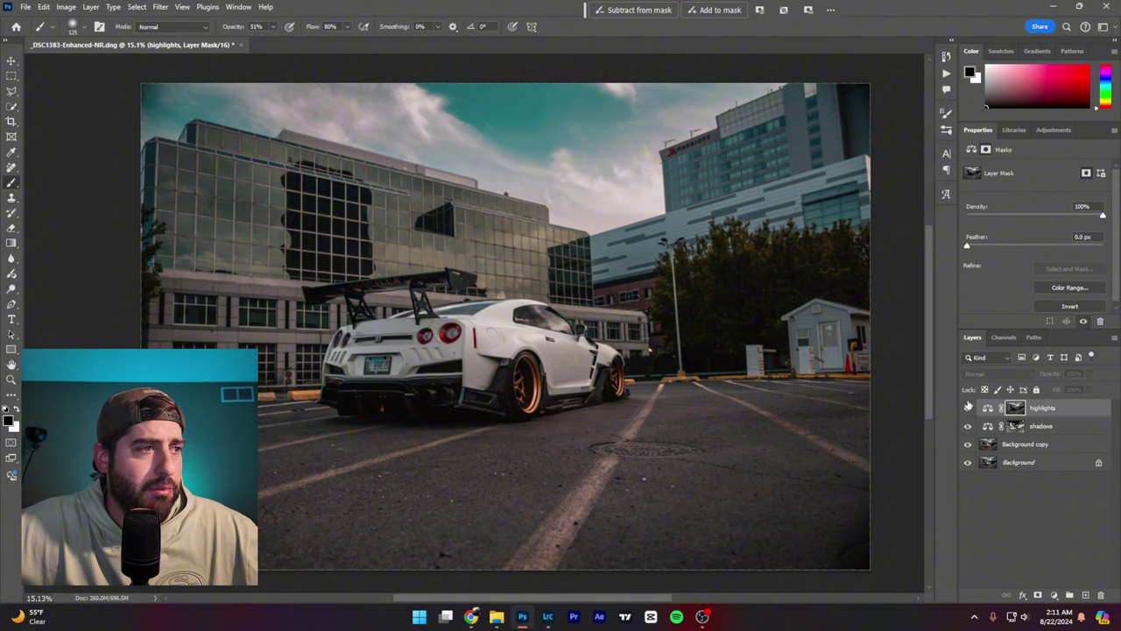
pyautogui.click(969, 408)
pyautogui.click(1073, 410)
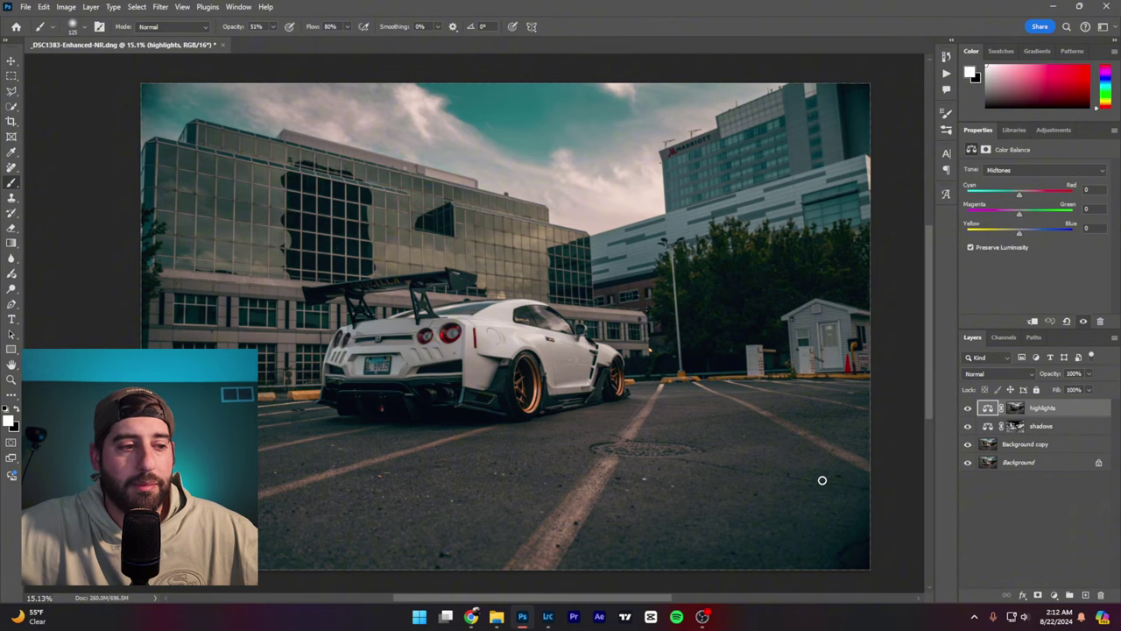
# - Switch to Lightroom Classic and compare the graded _DSC1383-Enhanced-NR.dng with the source frames _DSC1385.NEF and _DSC1383.NEF
pyautogui.click(548, 615)
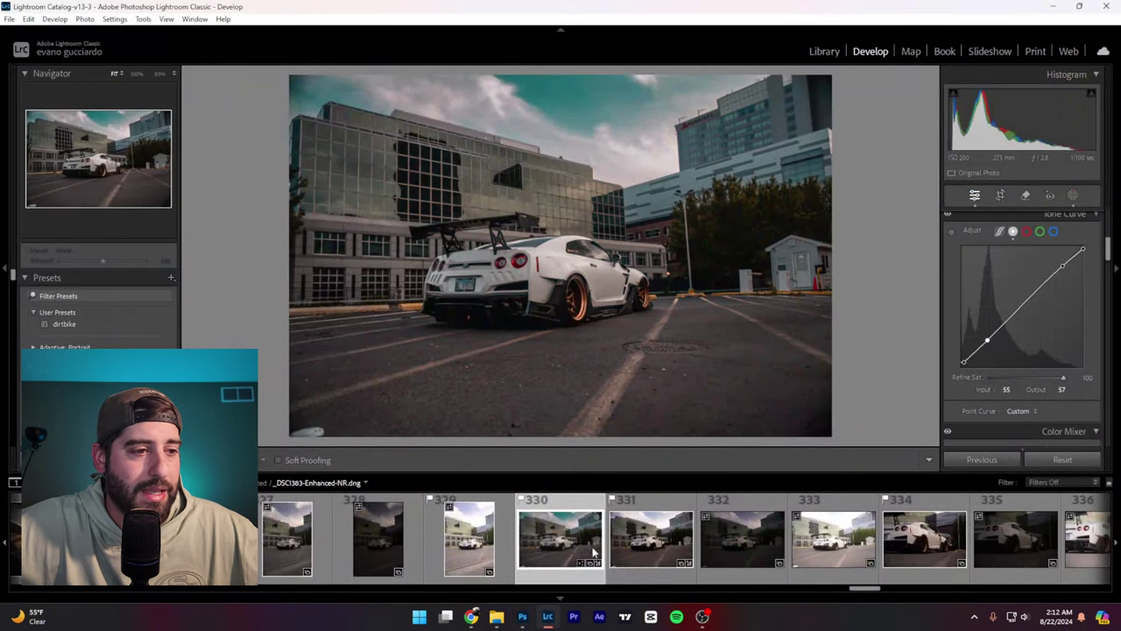
pyautogui.click(817, 554)
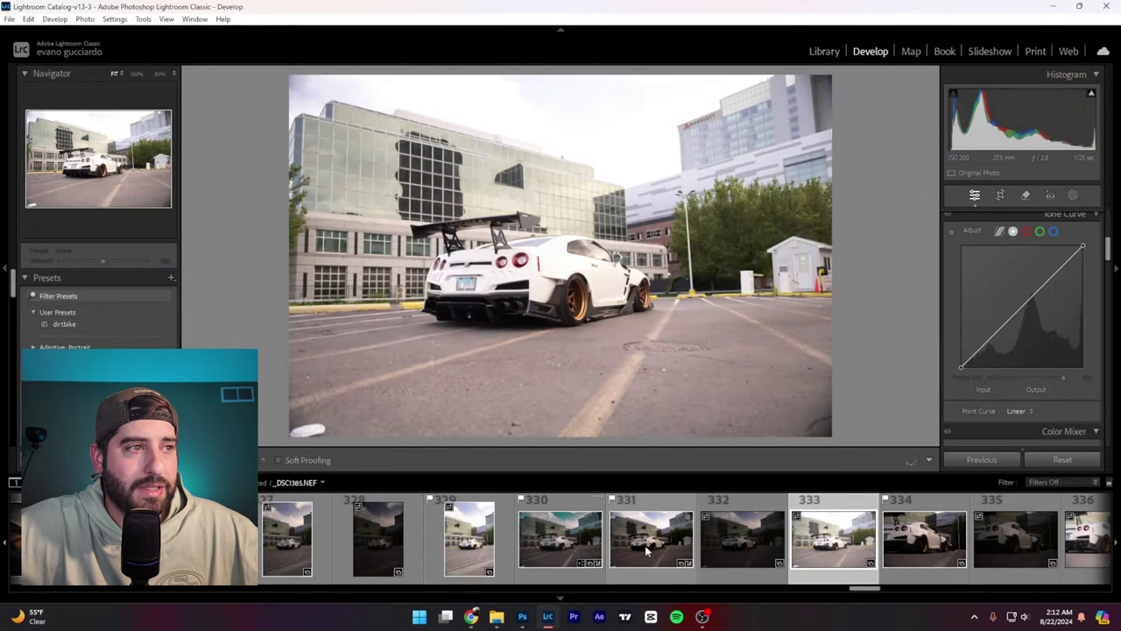
pyautogui.click(657, 552)
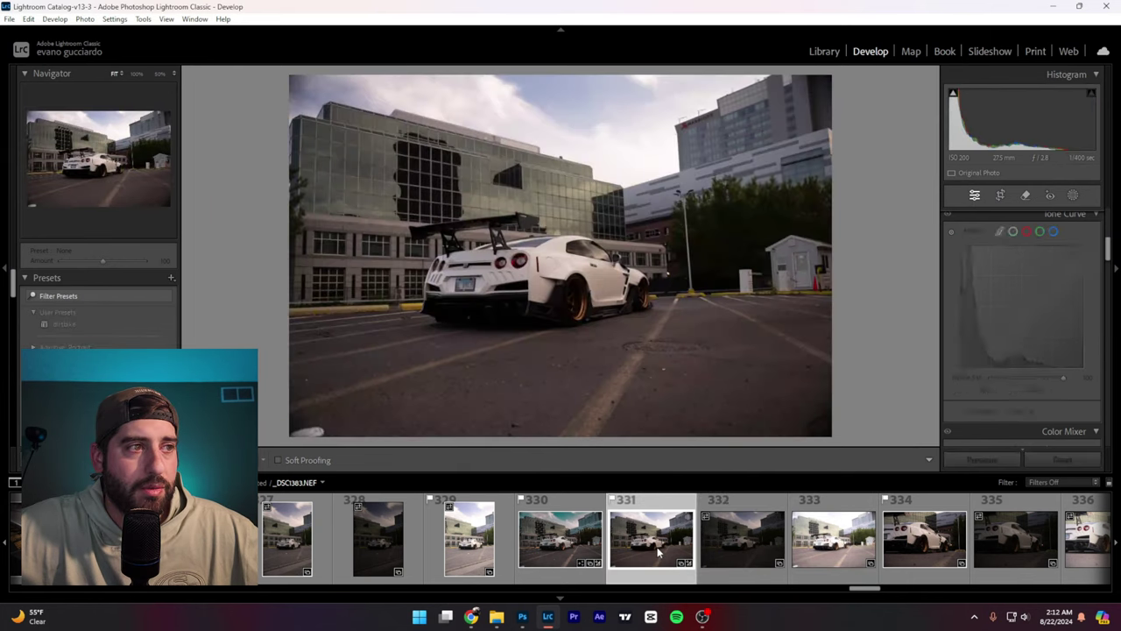
pyautogui.click(587, 545)
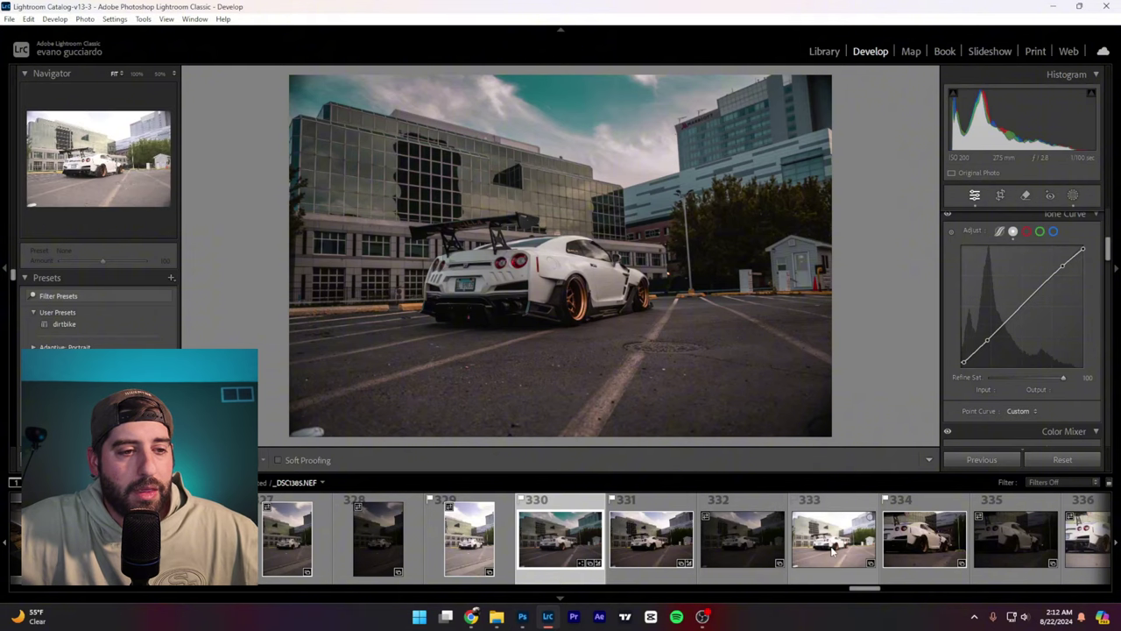
# - Inspect the car up close in _DSC1385.NEF, and compare the graded _DSC1383-Enhanced-NR.dng with _DSC1383.NEF
pyautogui.click(835, 550)
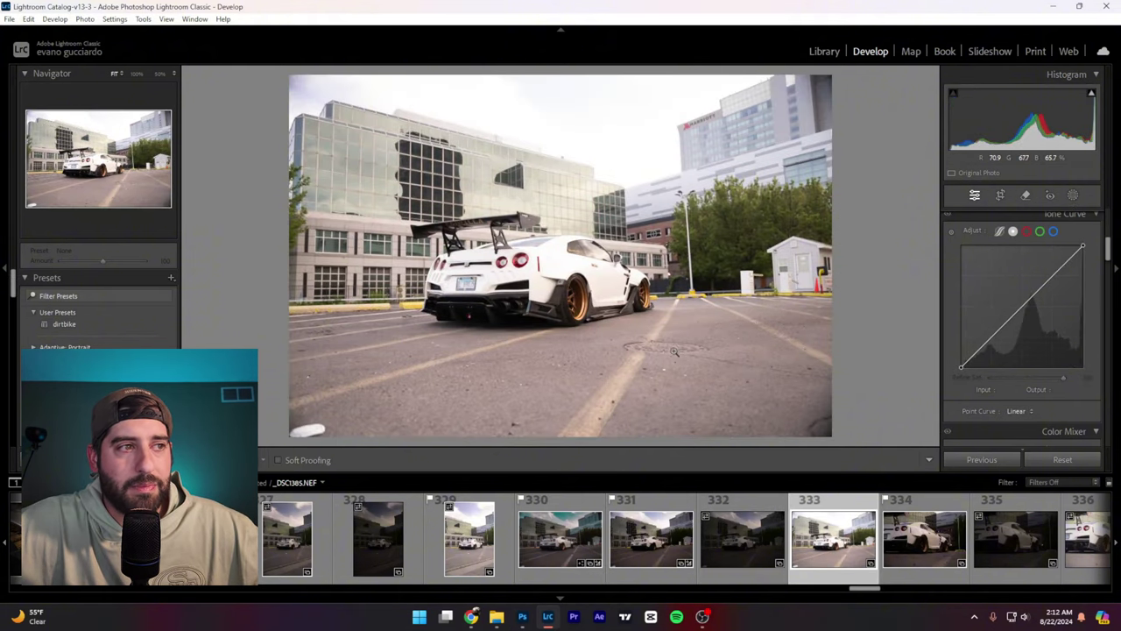
pyautogui.click(592, 295)
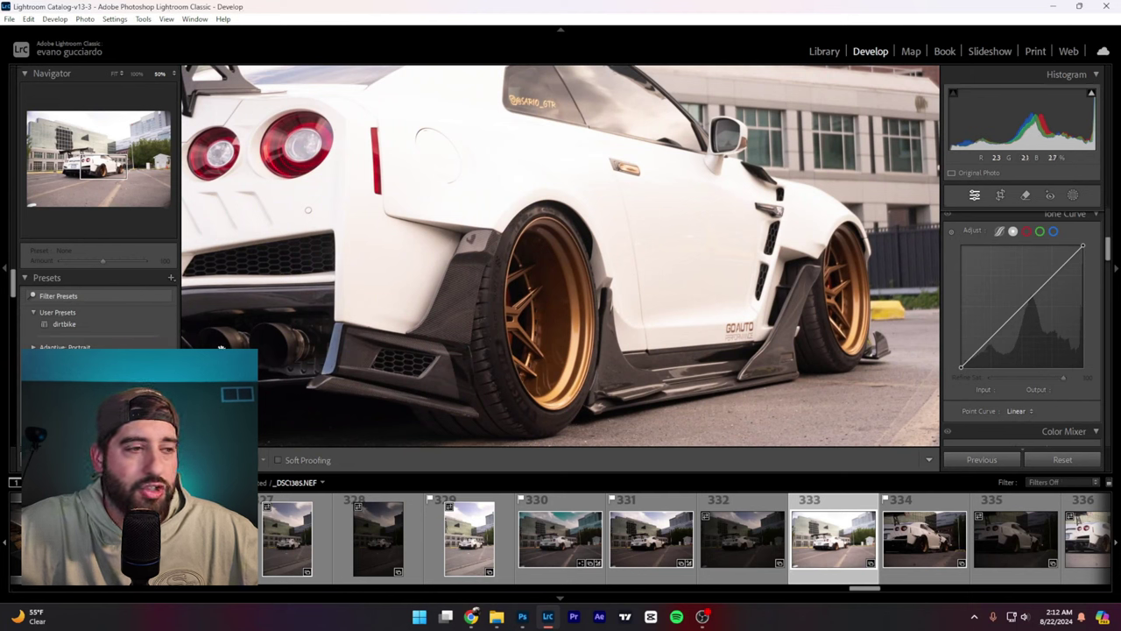
pyautogui.click(324, 347)
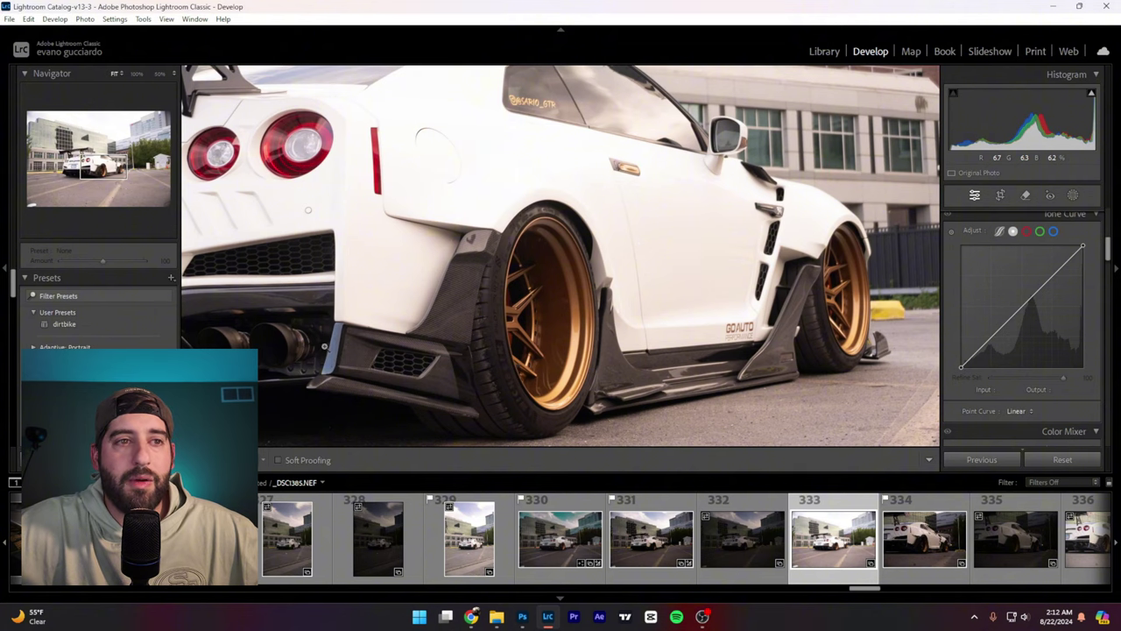
pyautogui.click(589, 525)
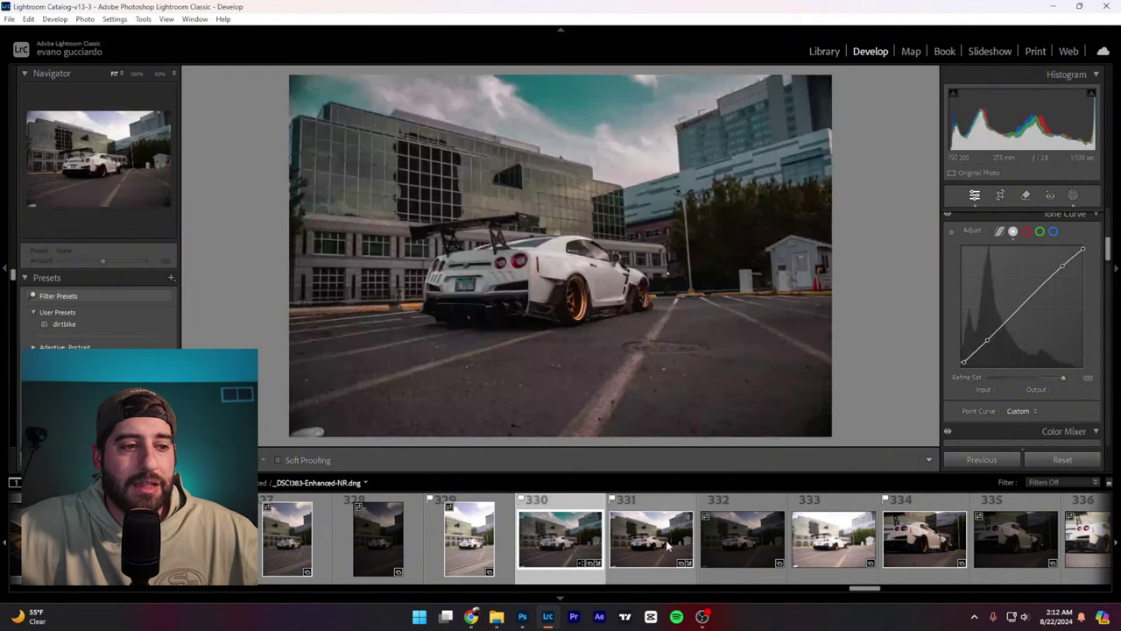
pyautogui.click(667, 545)
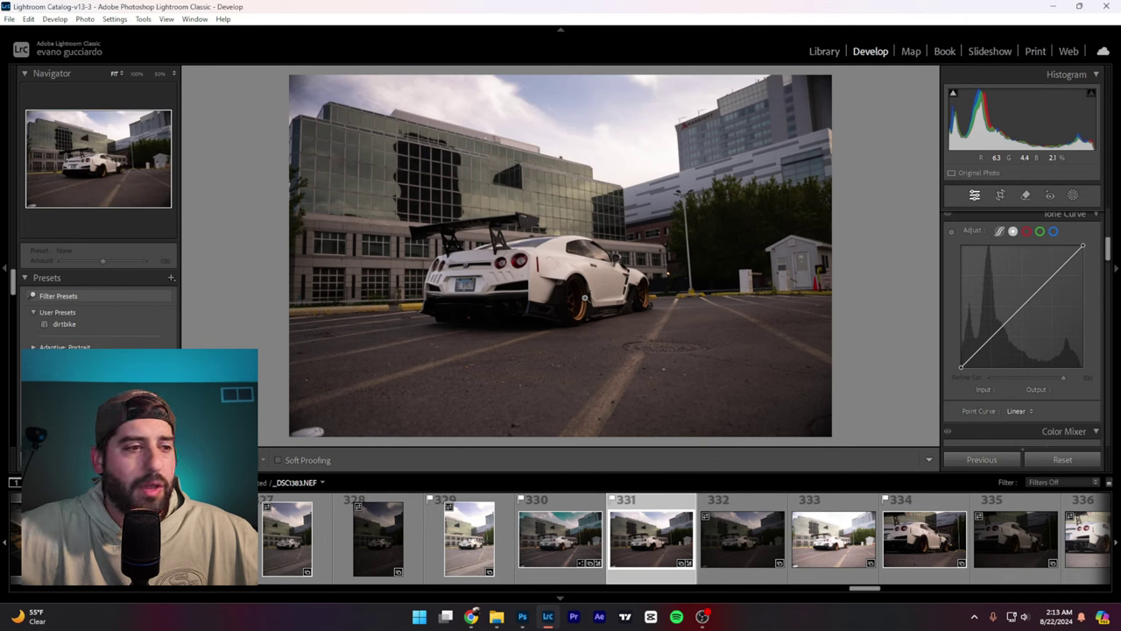
pyautogui.click(540, 535)
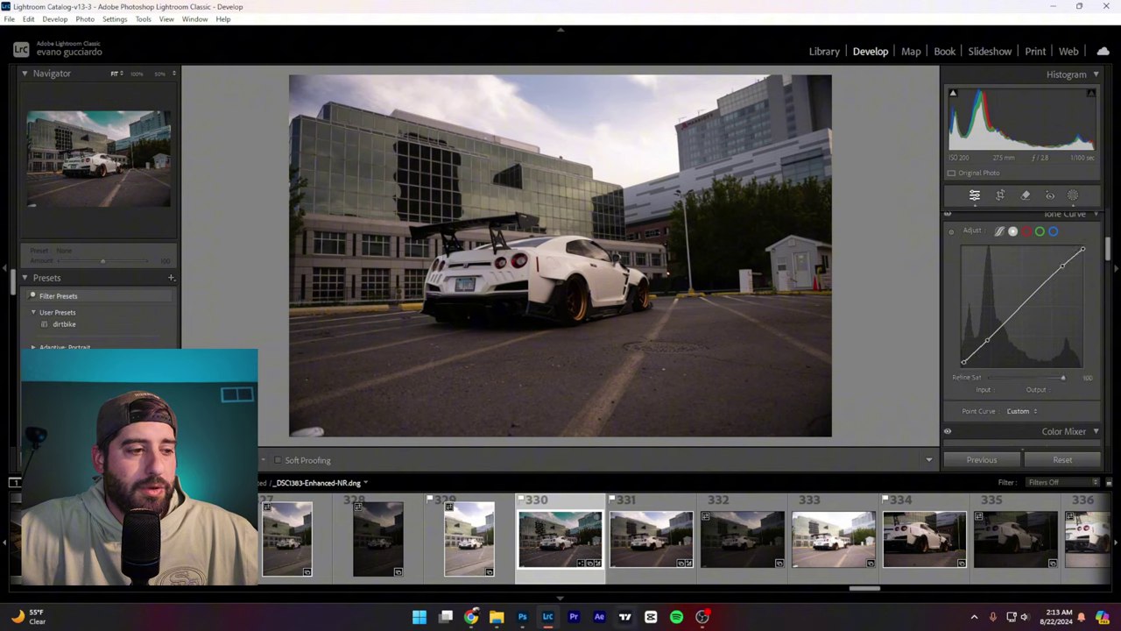
# - Switch to Photoshop and add a new layer above the highlights layer with the Screen blend mode
pyautogui.hotkey('alt', 'Tab')
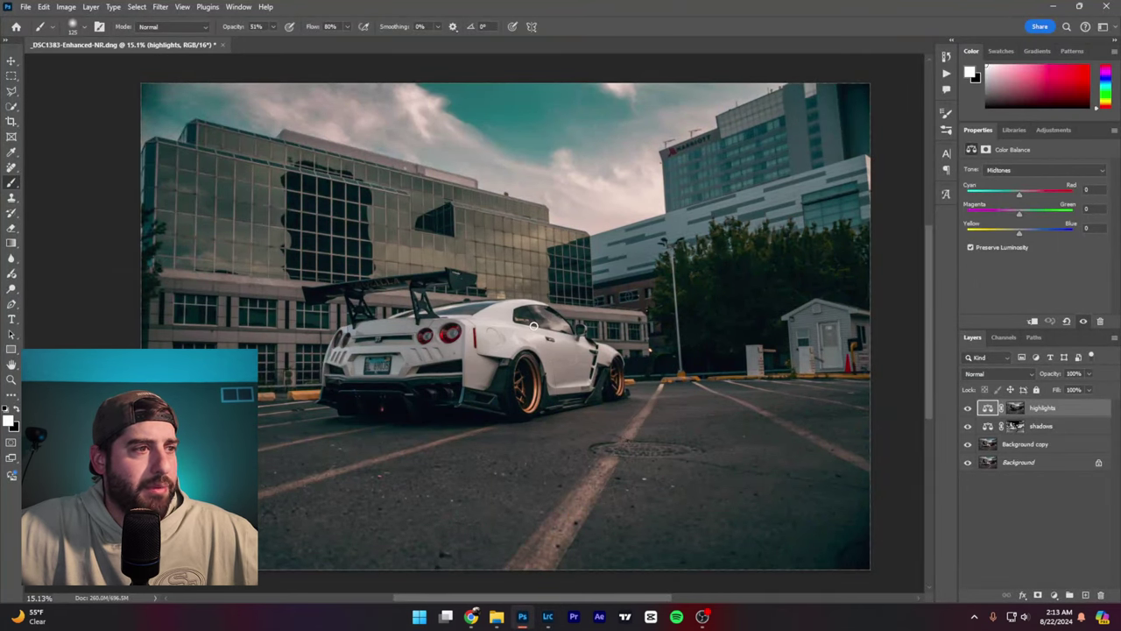
pyautogui.click(1085, 595)
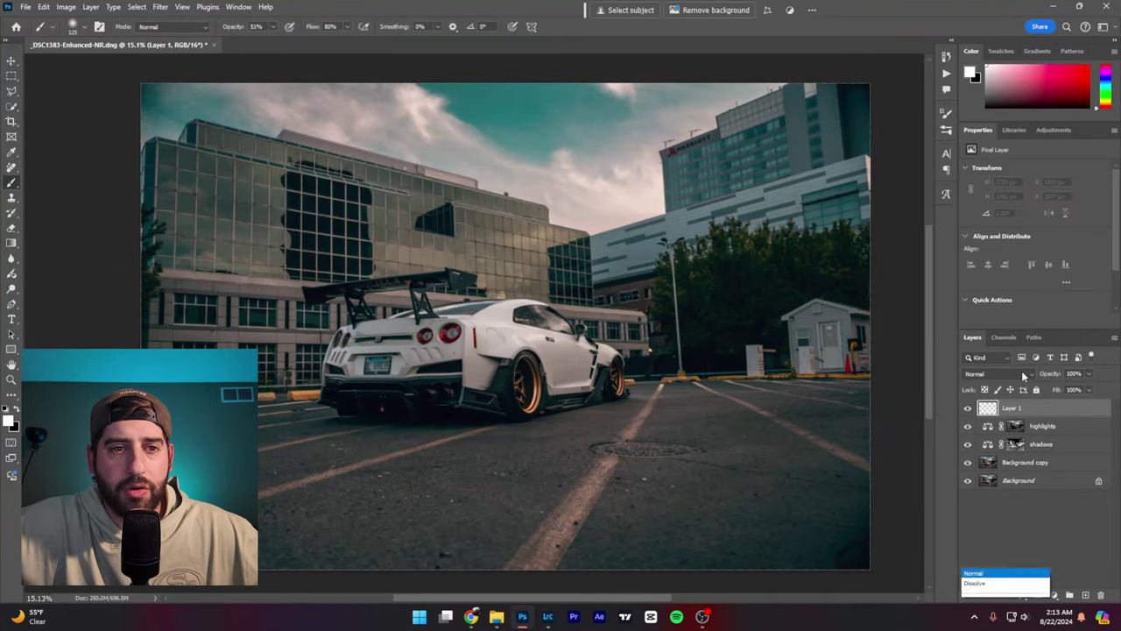
pyautogui.click(998, 373)
pyautogui.click(997, 389)
# - Set up an orange-to-transparent gradient from the Basics presets with its color stop set to ffa200
pyautogui.press('i')
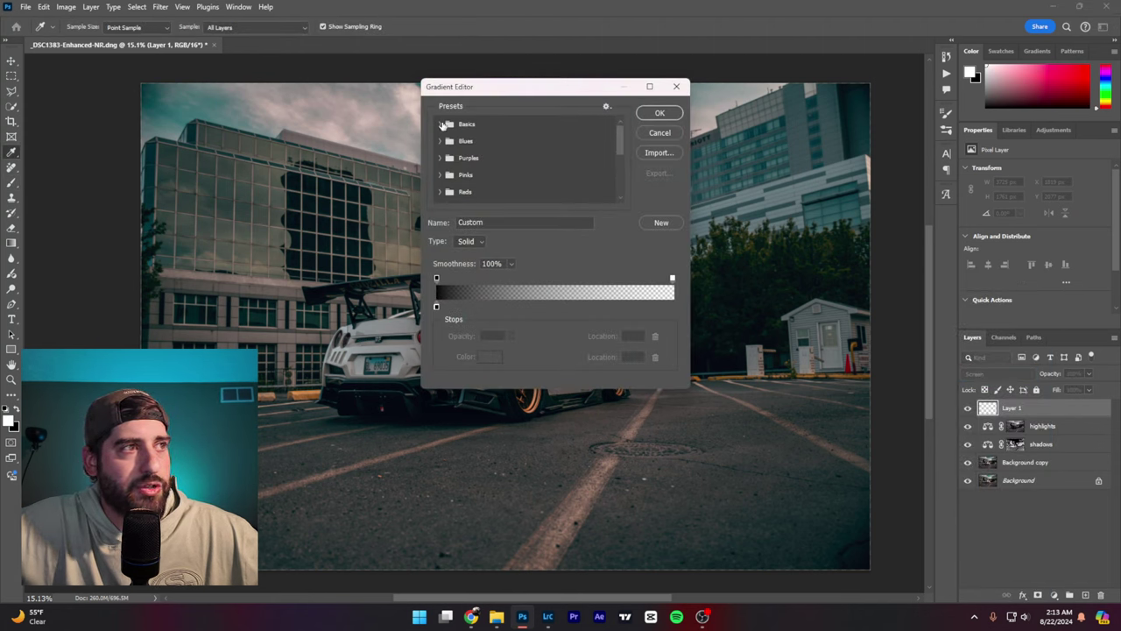
pyautogui.click(441, 123)
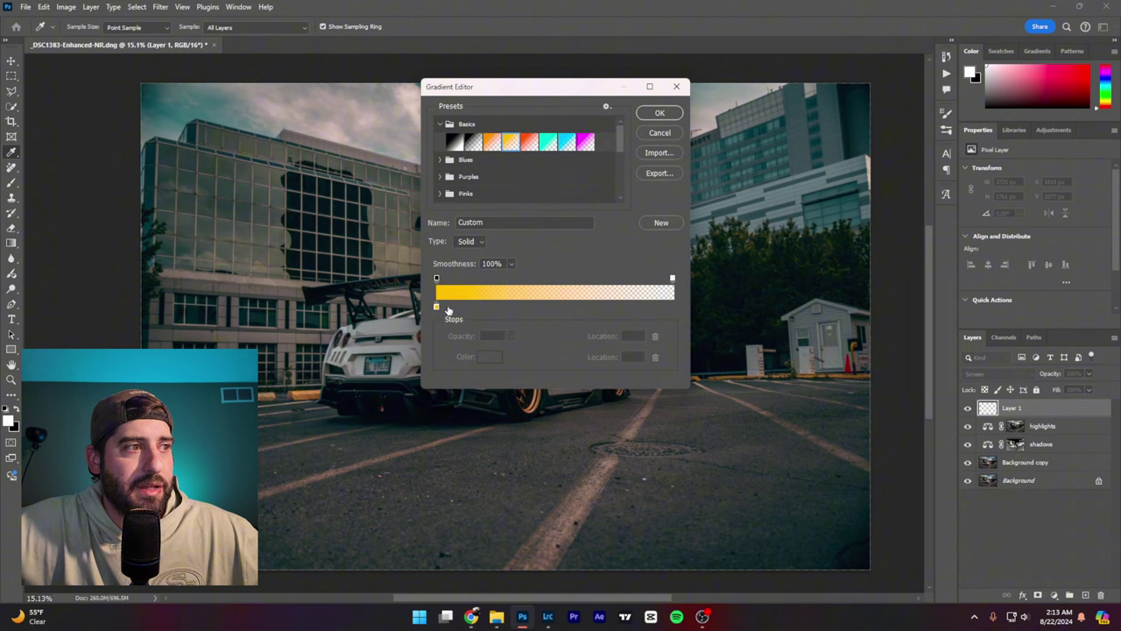
pyautogui.doubleClick(437, 307)
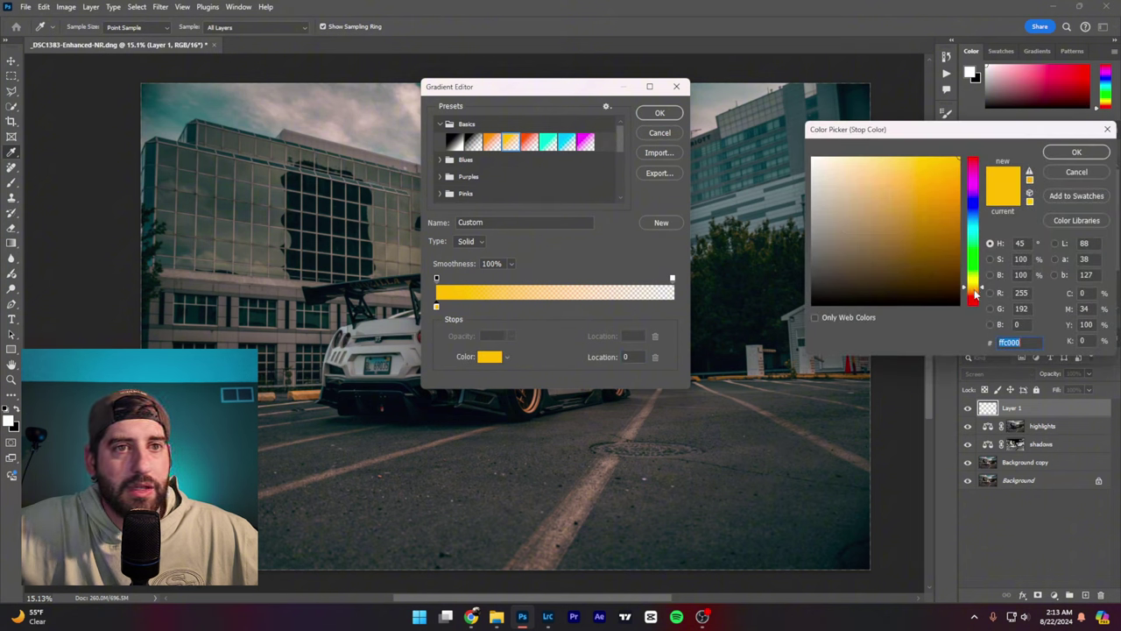
pyautogui.click(976, 291)
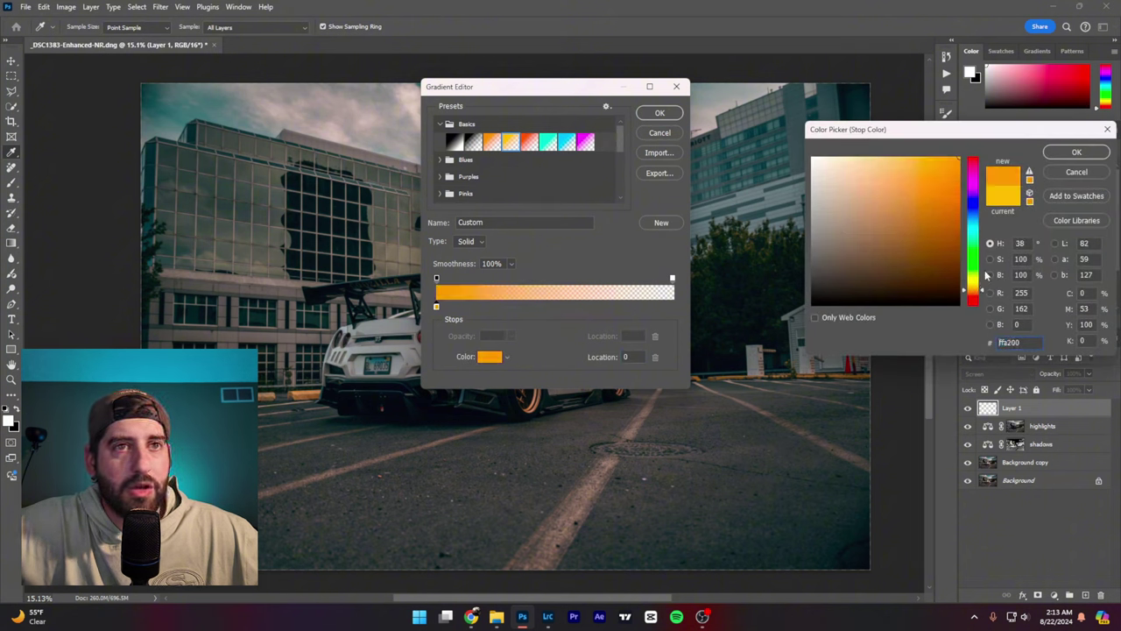
pyautogui.click(1060, 161)
pyautogui.click(659, 112)
# - Draw the orange radial gradient at the photo's upper right edge on Layer 1 and set the layer opacity to 34%
pyautogui.scroll(-3, 729, 315)
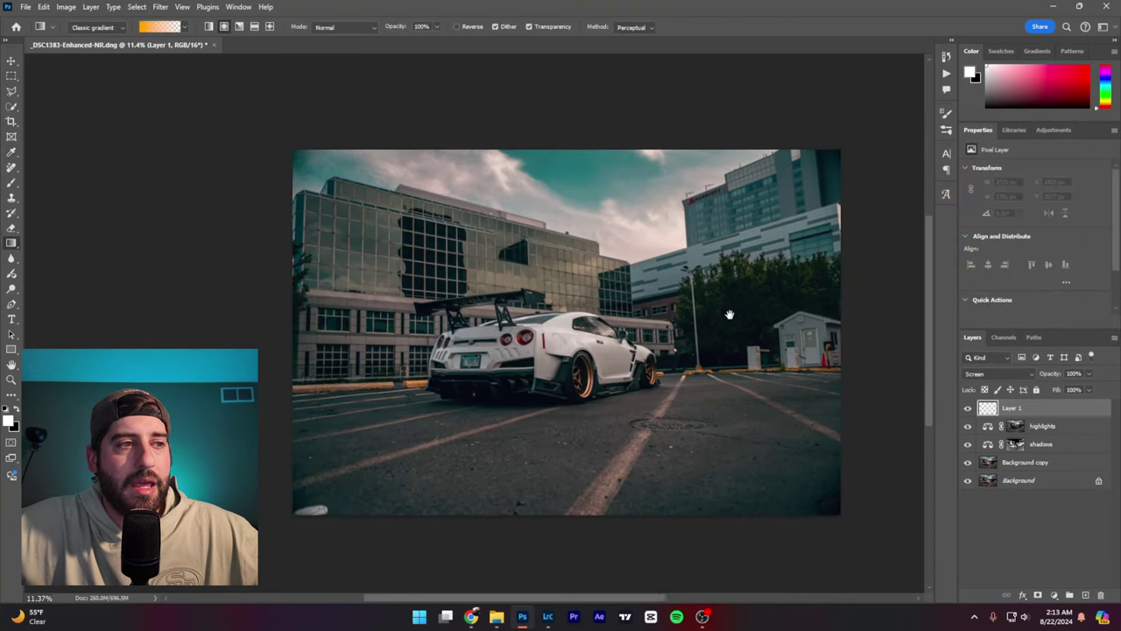
pyautogui.moveTo(729, 314); pyautogui.dragTo(681, 326)
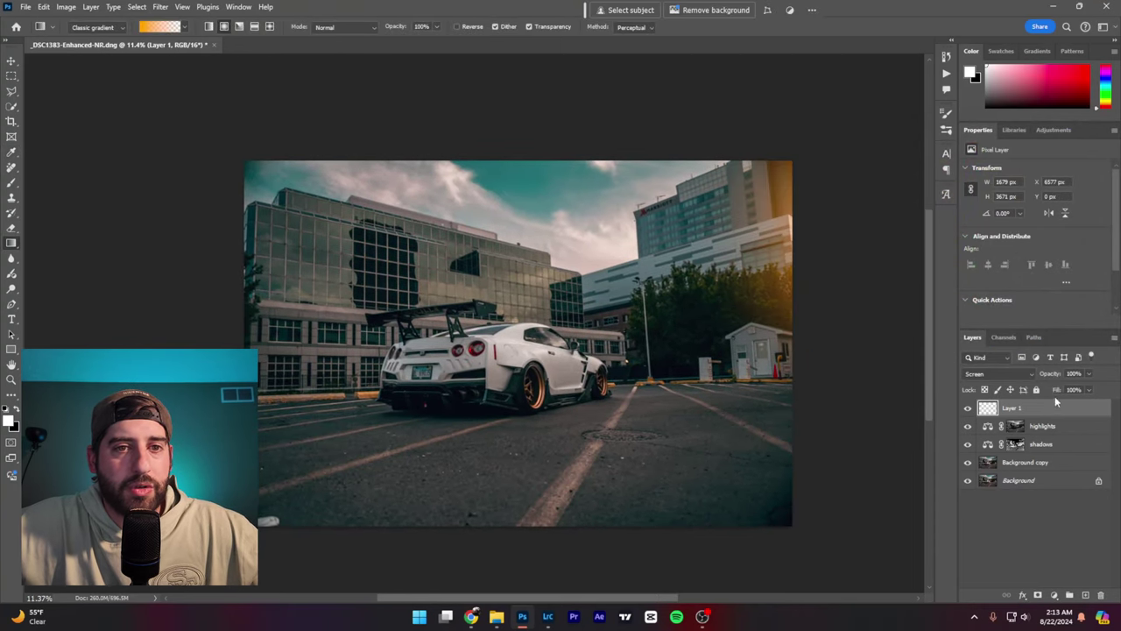
pyautogui.click(1090, 375)
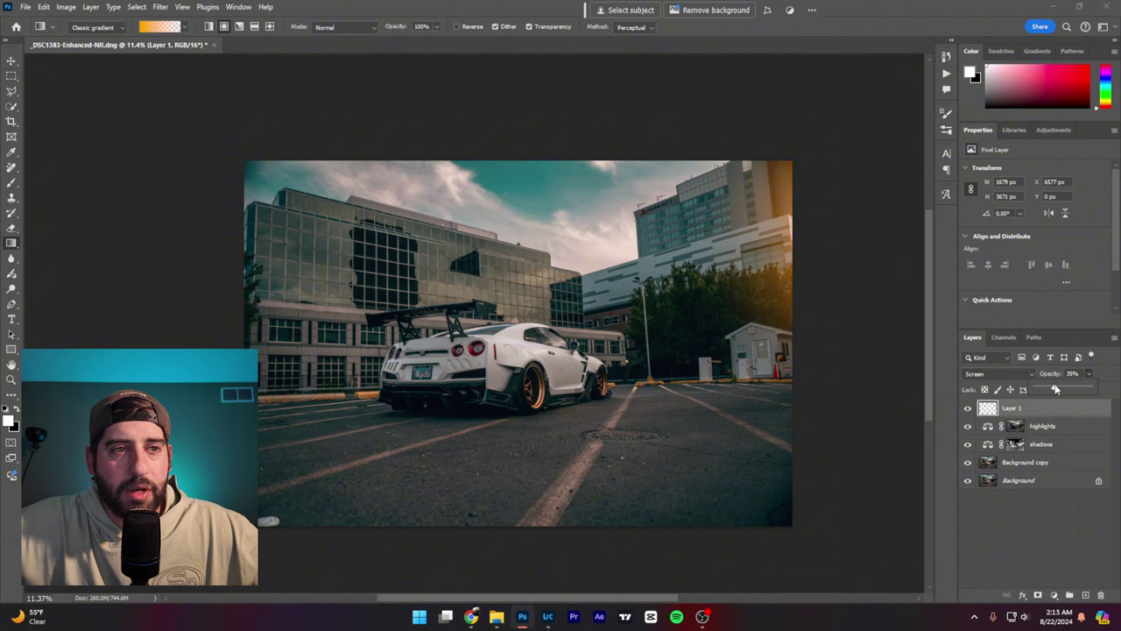
pyautogui.moveTo(1056, 389); pyautogui.dragTo(1054, 389)
# - Transform the gradient on Layer 1 to about 288% width and 117% height, rotated about -11.6°, over the right-hand buildings
pyautogui.hotkey('ctrl', 't')
pyautogui.moveTo(794, 278); pyautogui.dragTo(874, 281)
pyautogui.moveTo(767, 275); pyautogui.dragTo(714, 275)
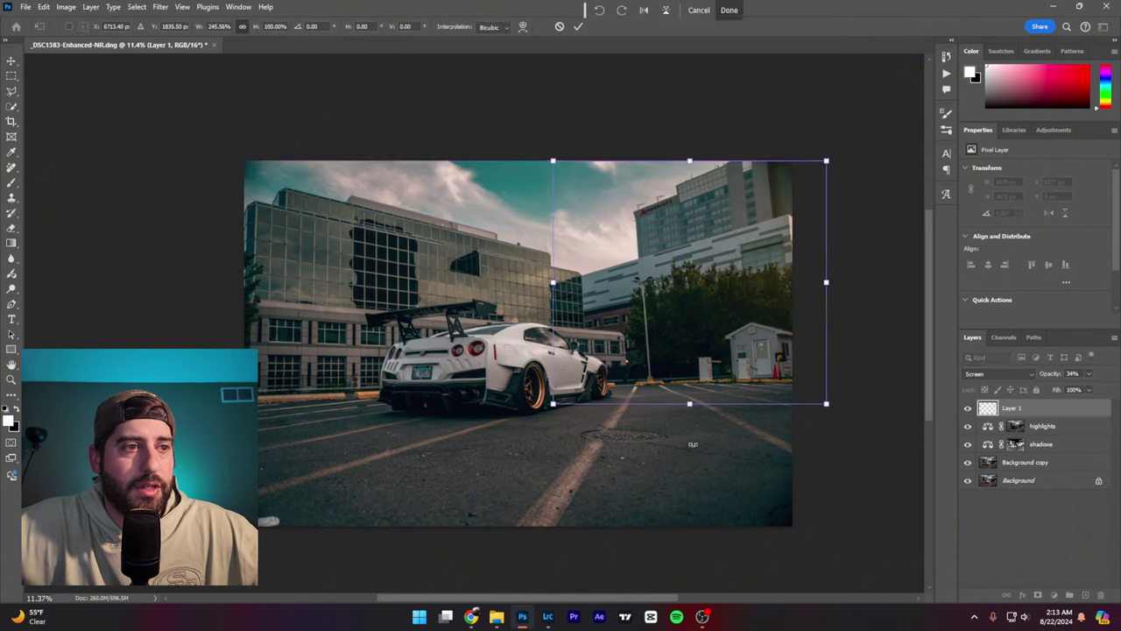
pyautogui.moveTo(692, 445); pyautogui.dragTo(686, 334)
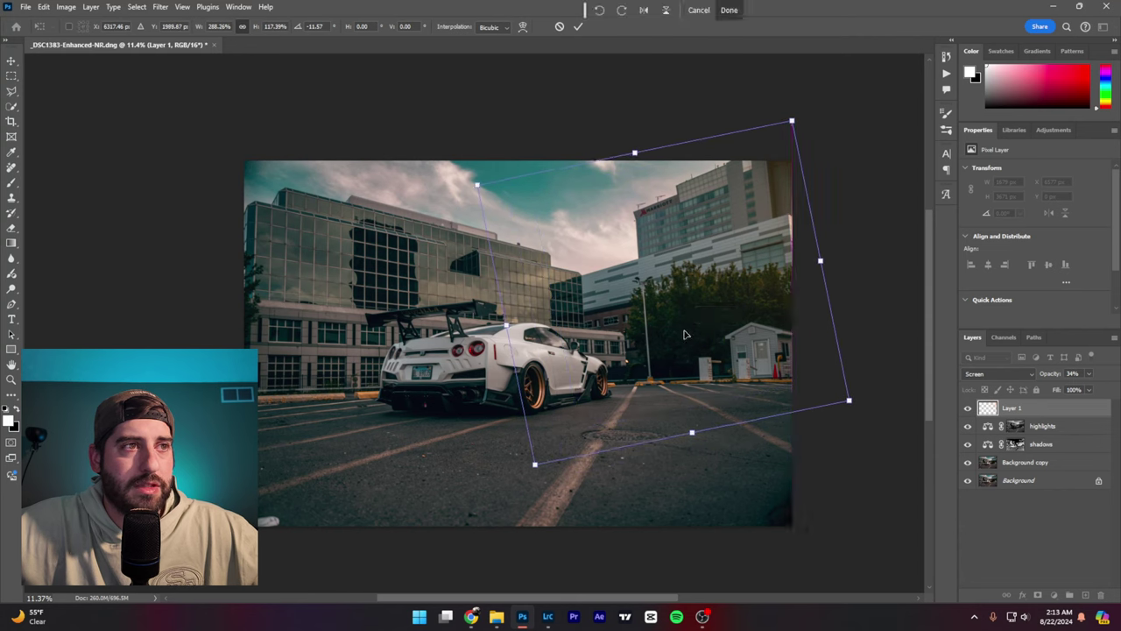
pyautogui.press('Return')
pyautogui.press('g')
# - Compare the photo with the orange gradient layer off and on
pyautogui.click(969, 408)
pyautogui.click(968, 408)
pyautogui.click(968, 408)
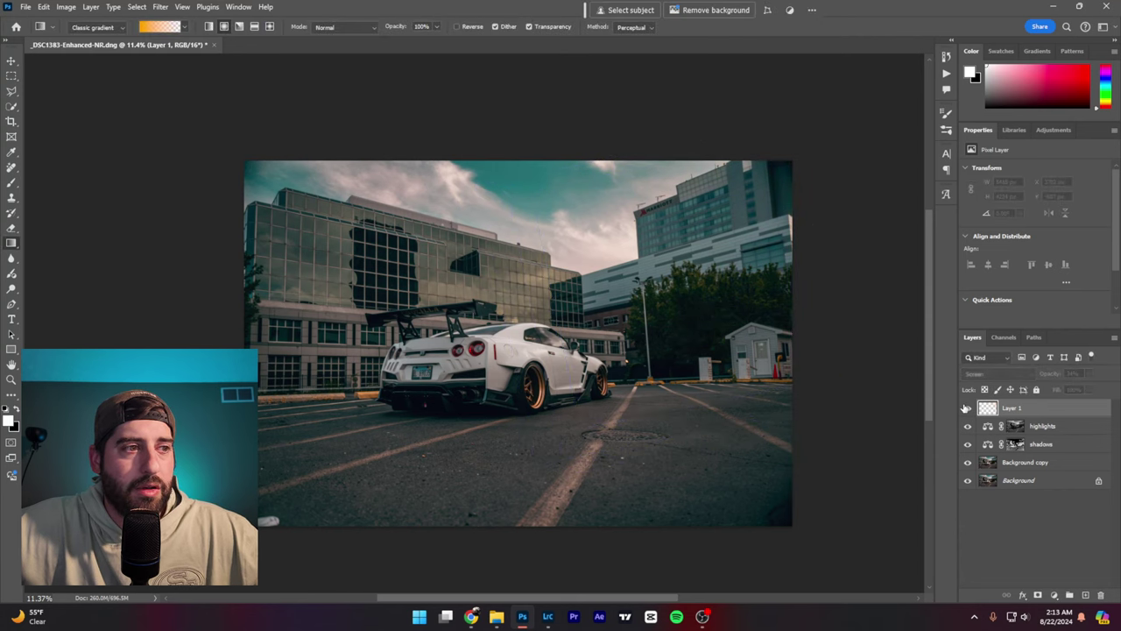
pyautogui.click(968, 408)
pyautogui.click(967, 409)
pyautogui.click(968, 408)
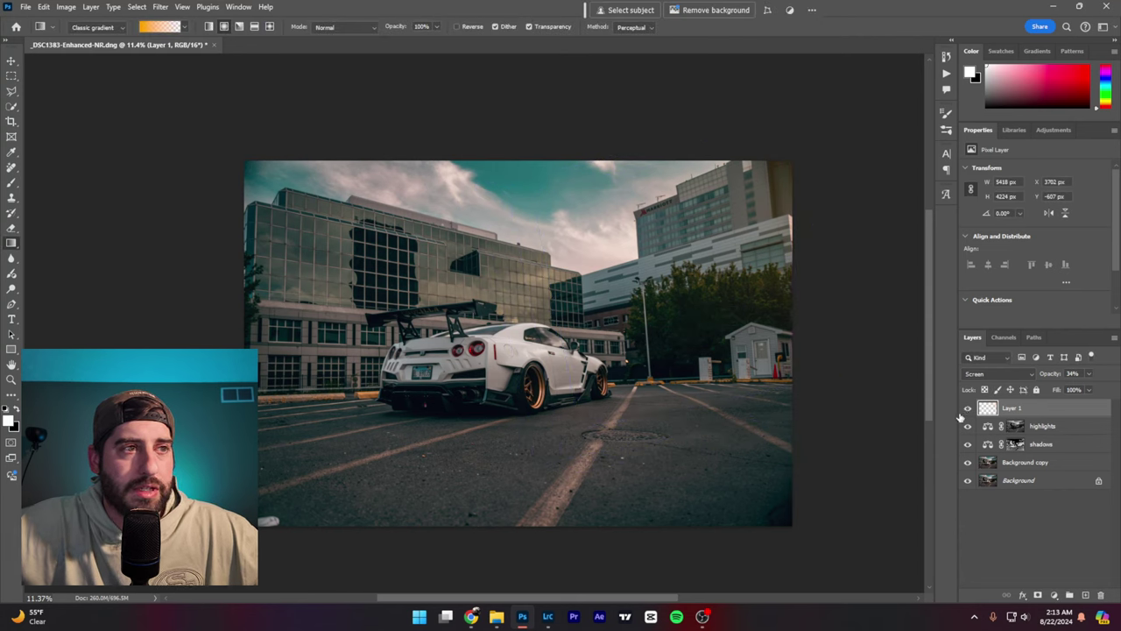
# - Select the sky on the Background copy layer and invert the selection to cover the buildings, car and ground
pyautogui.click(1039, 463)
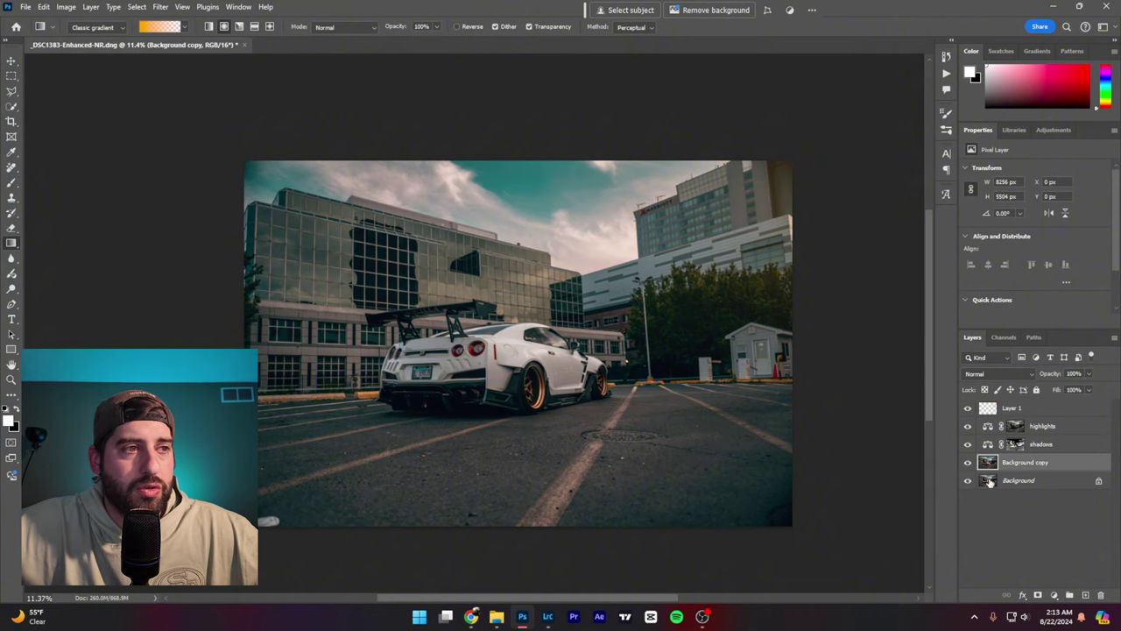
pyautogui.scroll(2, 614, 253)
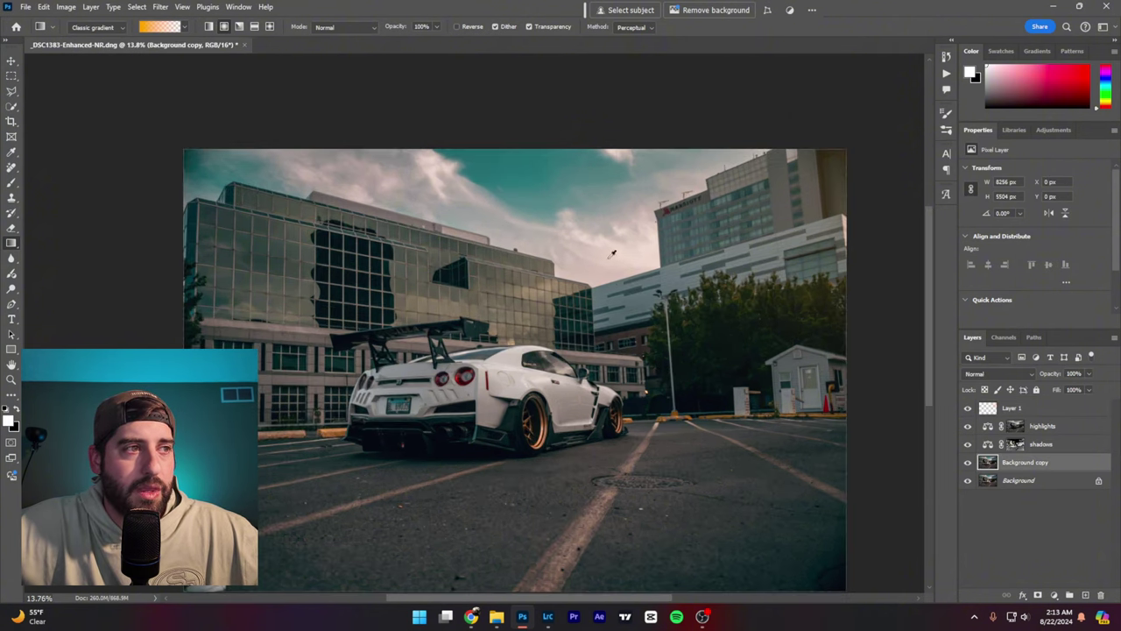
pyautogui.click(137, 7)
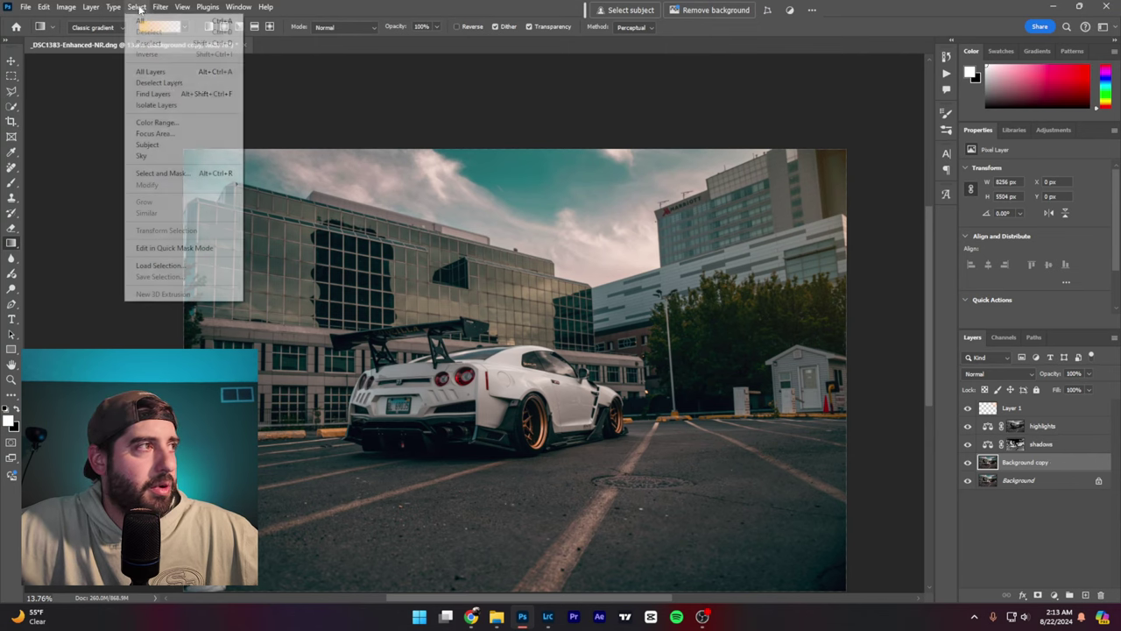
pyautogui.press('Escape')
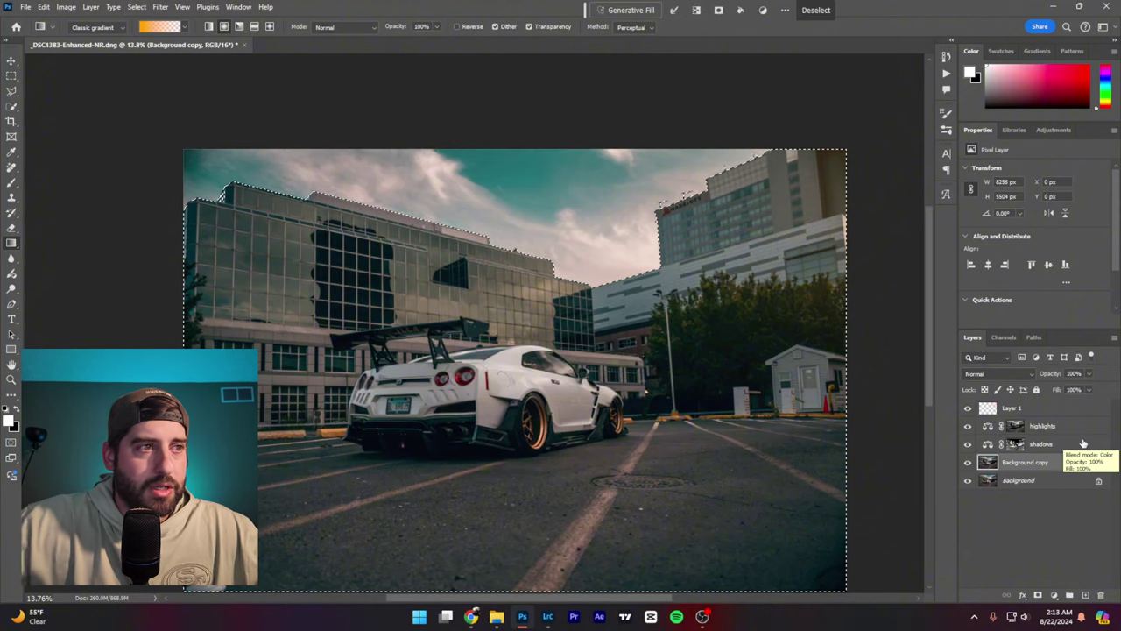
pyautogui.hotkey('shift', 'ctrl', 'i')
# - Add an empty layer above Layer 1 and another above Background, masking the latter with the buildings-and-ground selection
pyautogui.click(1043, 409)
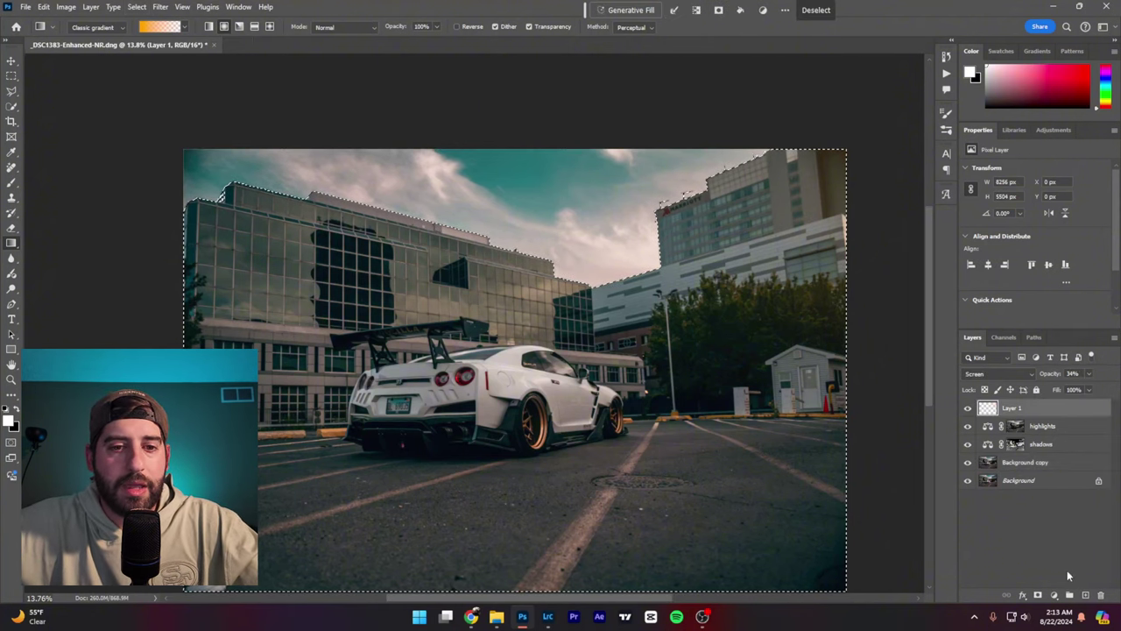
pyautogui.click(1085, 595)
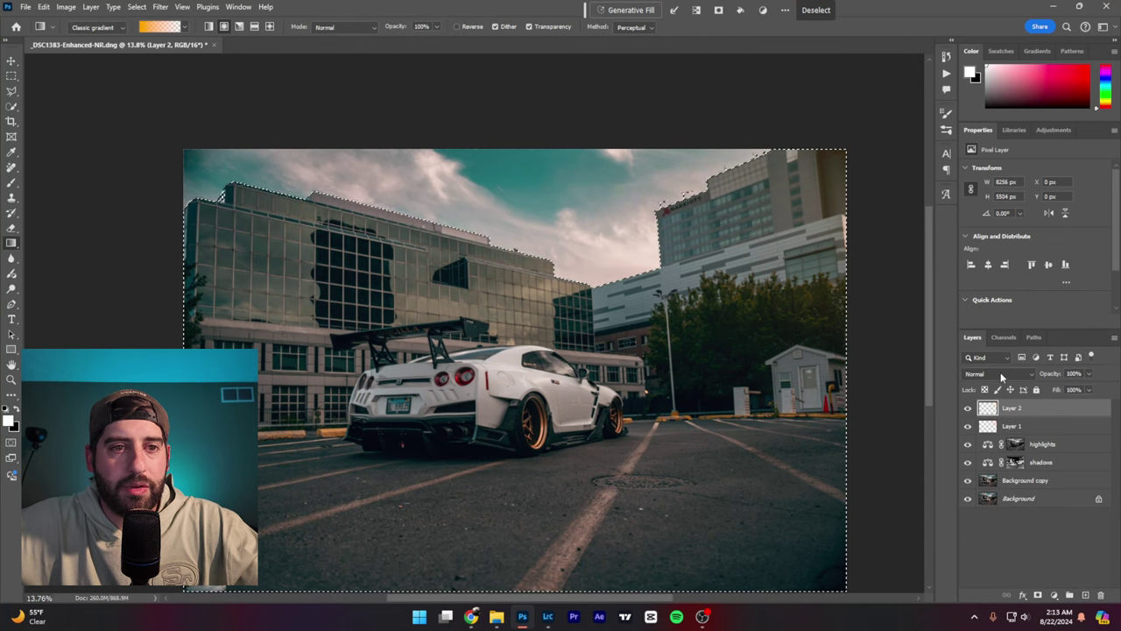
pyautogui.click(1039, 498)
pyautogui.click(1087, 594)
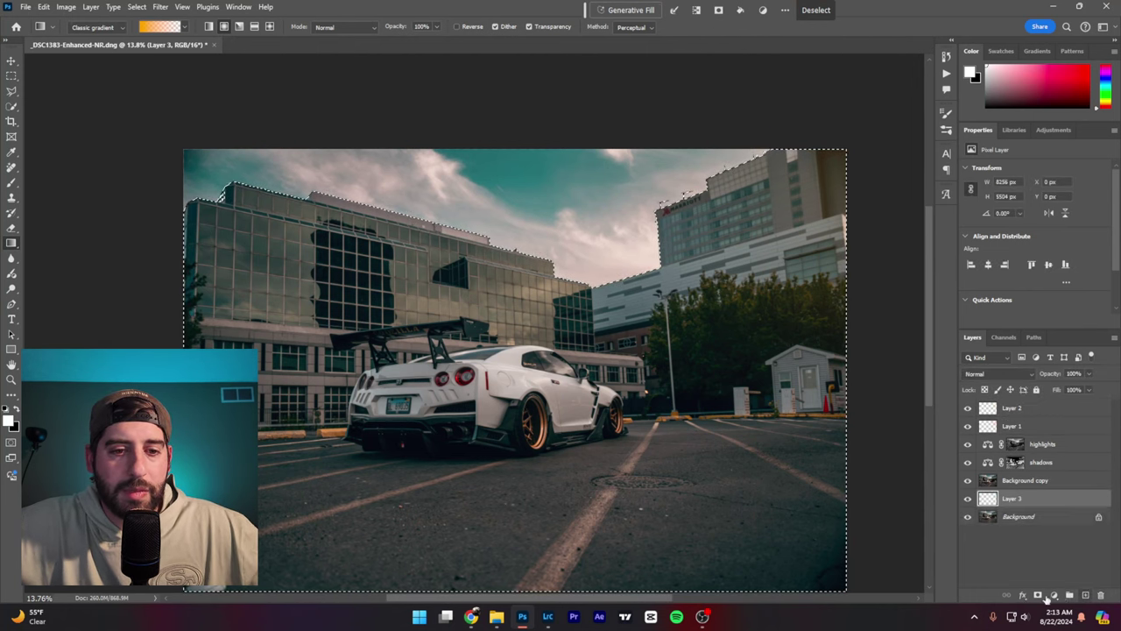
pyautogui.click(1038, 594)
# - Set Layer 2 to the Screen blend mode and draw the orange radial gradient in the sky between the buildings
pyautogui.click(1016, 413)
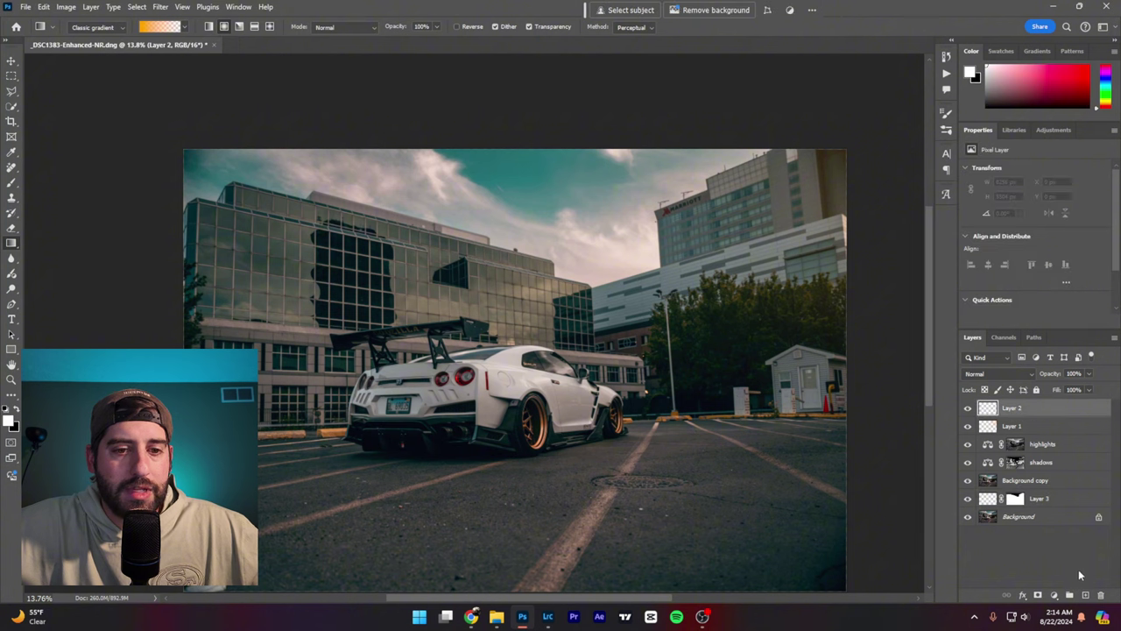
pyautogui.click(995, 374)
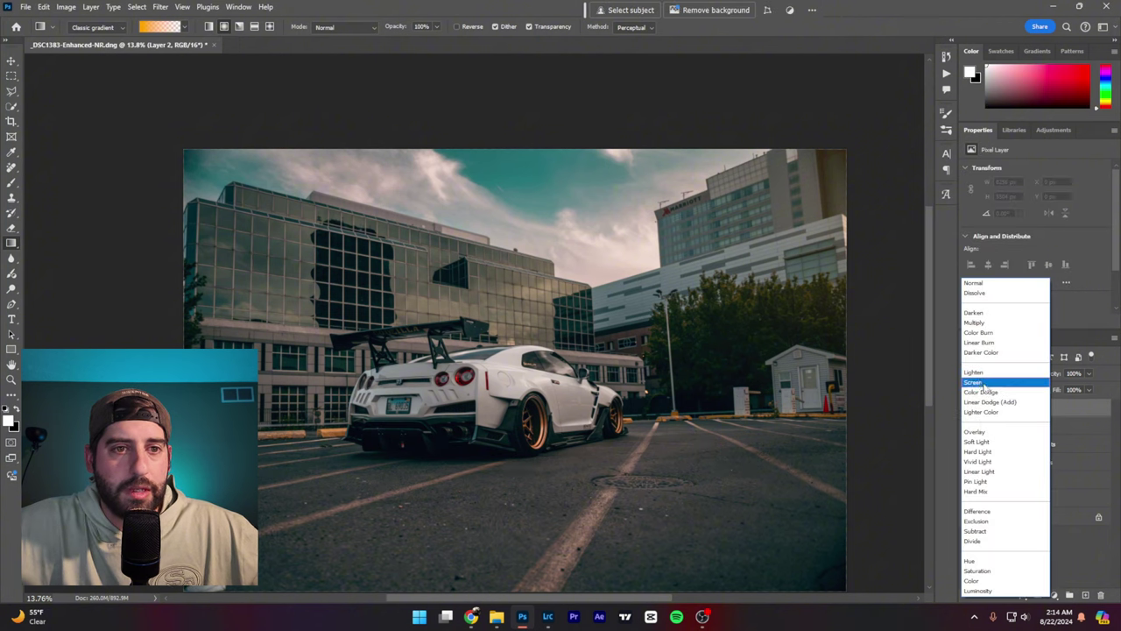
pyautogui.click(989, 386)
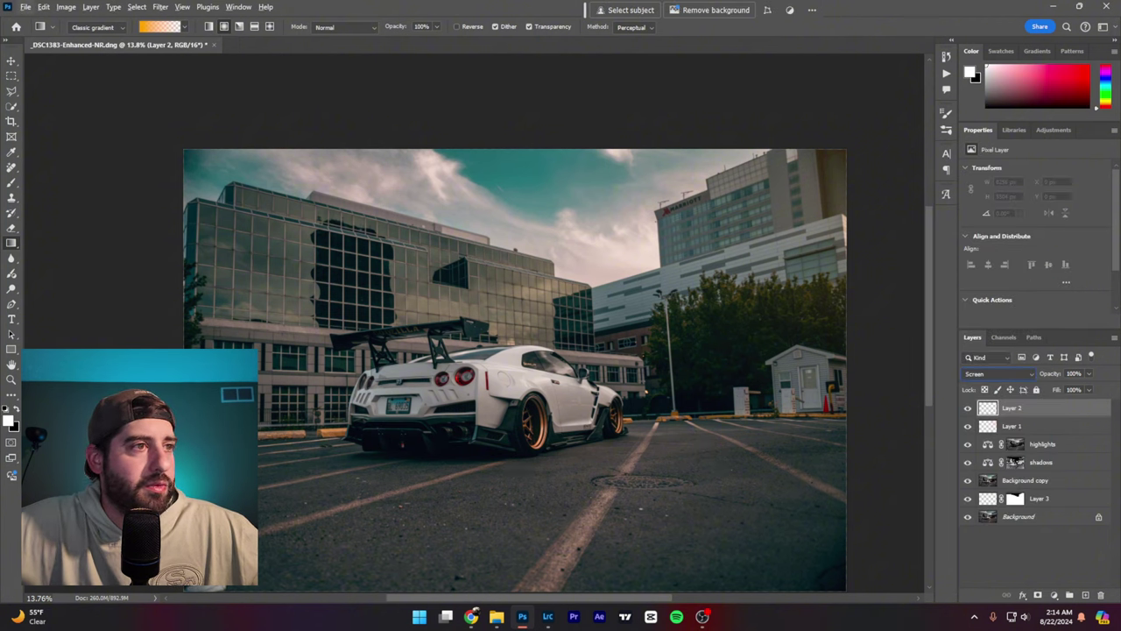
pyautogui.moveTo(582, 262); pyautogui.dragTo(587, 402)
# - Stretch the sky gradient on Layer 2 to about 5771 by 3146 px, centered on the gap between the buildings
pyautogui.hotkey('ctrl', 't')
pyautogui.moveTo(439, 275); pyautogui.dragTo(343, 268)
pyautogui.moveTo(727, 263); pyautogui.dragTo(759, 238)
pyautogui.press('Return')
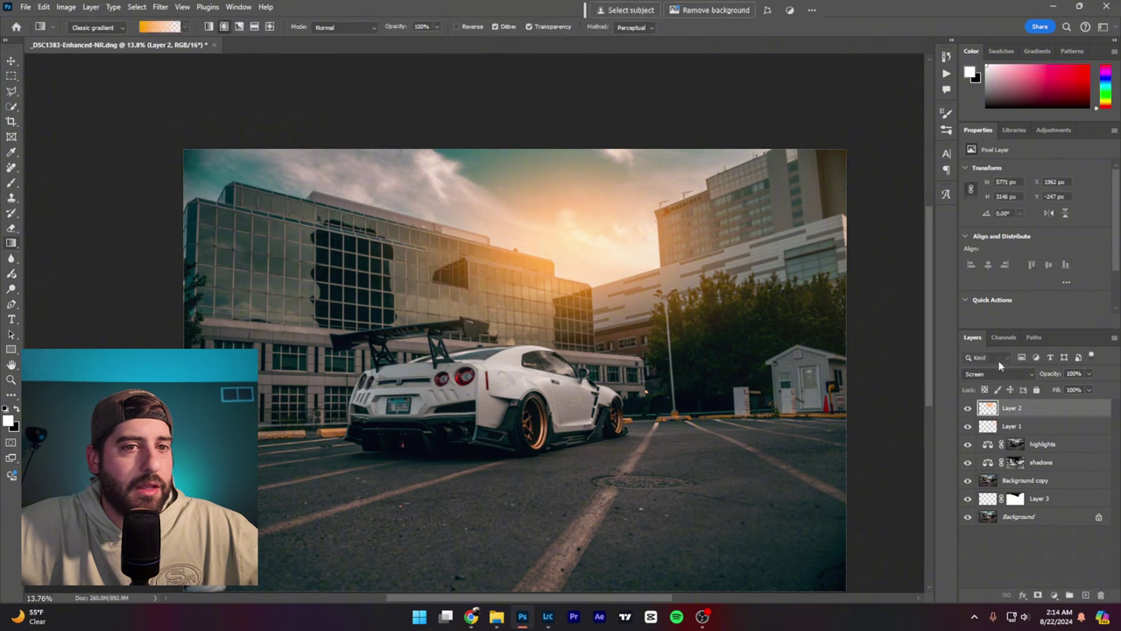
# - Lower the opacity of Layer 2 to 22% and enlarge its gradient to about 6091 by 3320 px
pyautogui.write('6')
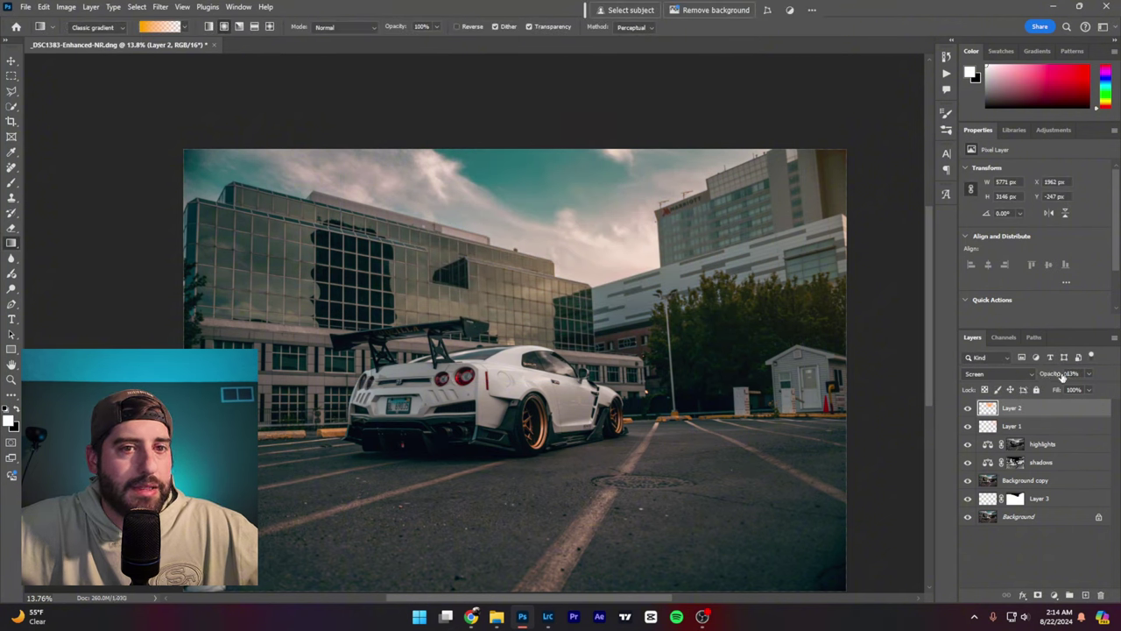
pyautogui.moveTo(1046, 379); pyautogui.dragTo(1051, 378)
pyautogui.hotkey('ctrl', 't')
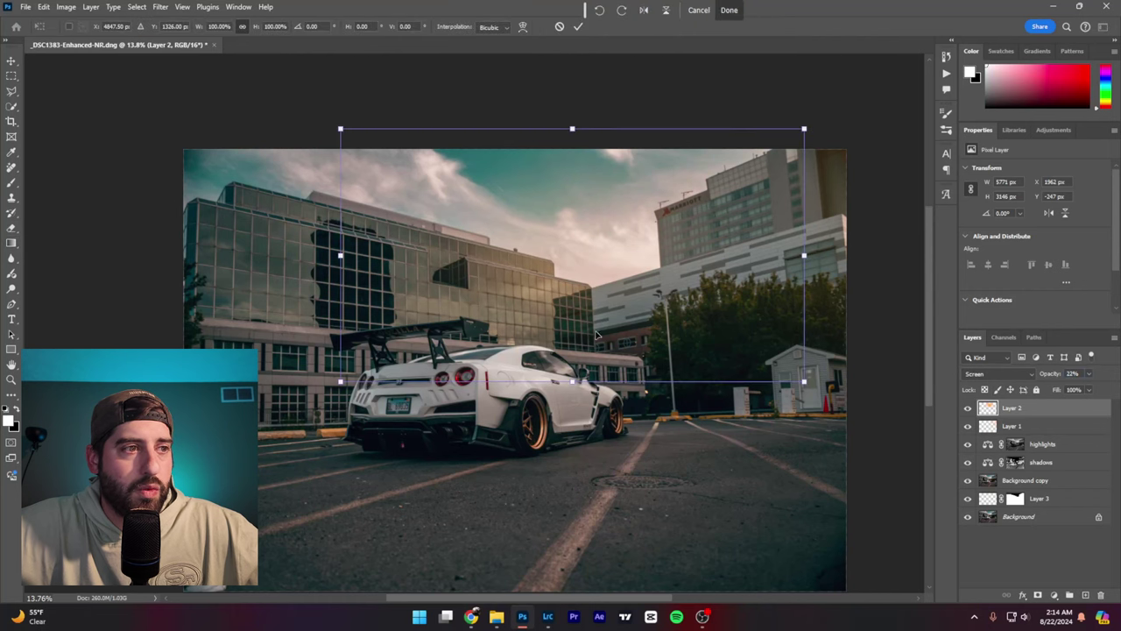
pyautogui.press('Return')
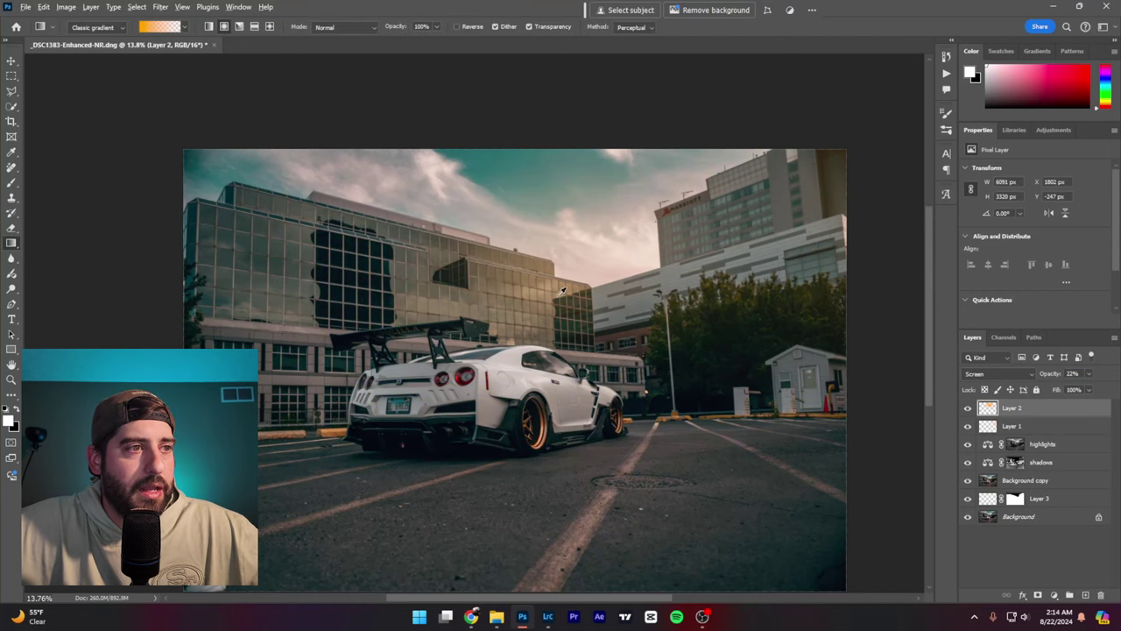
# - Add a blank white layer mask to Layer 2 with no selection active
pyautogui.scroll(1, 561, 289)
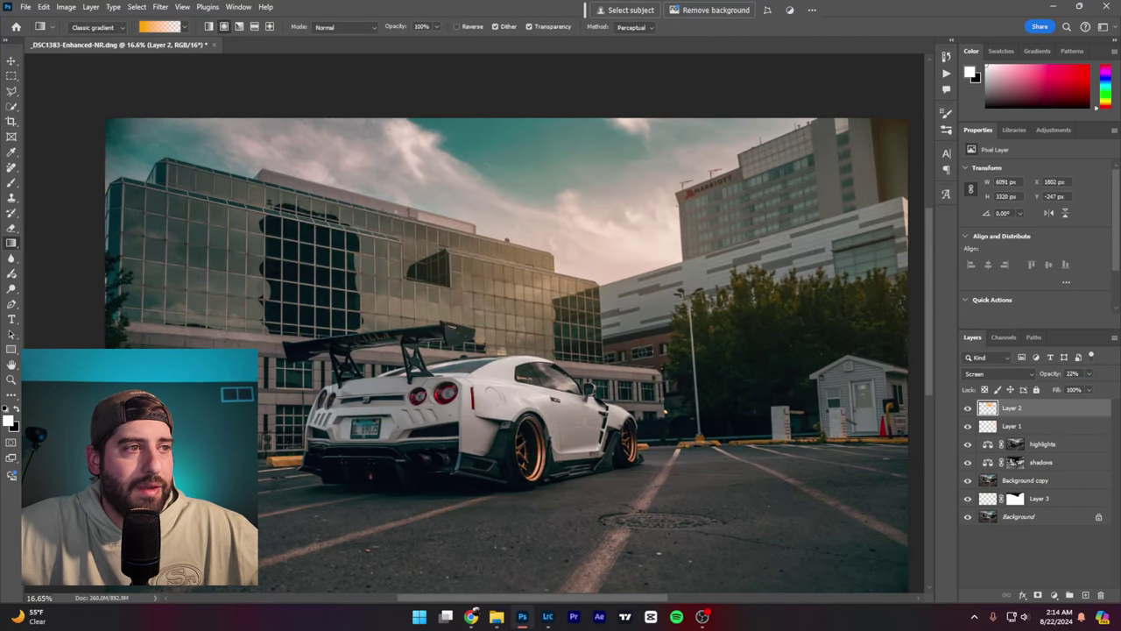
pyautogui.keyDown('ctrl'); pyautogui.click(1015, 498); pyautogui.keyUp('ctrl')
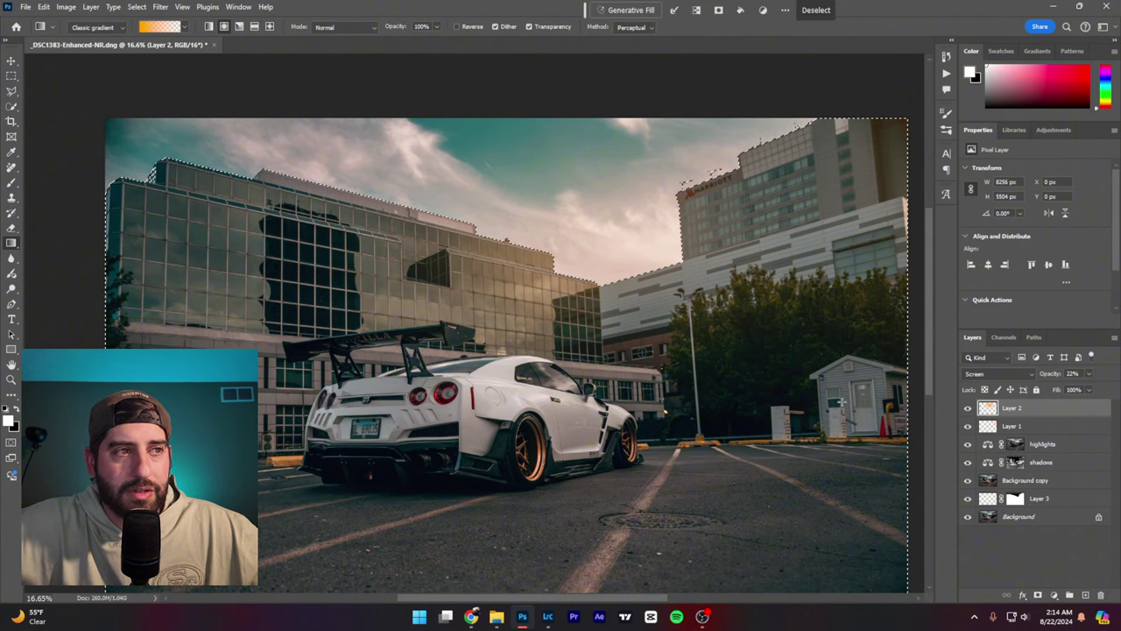
pyautogui.keyDown('ctrl'); pyautogui.click(1015, 499); pyautogui.keyUp('ctrl')
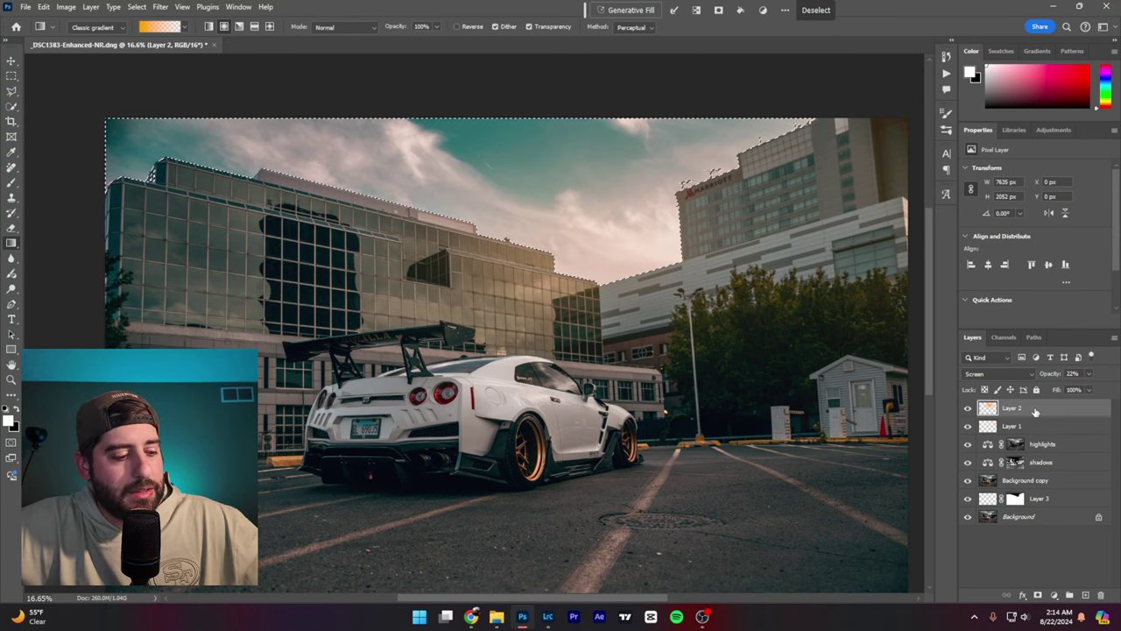
pyautogui.hotkey('ctrl', 'd')
pyautogui.click(1039, 596)
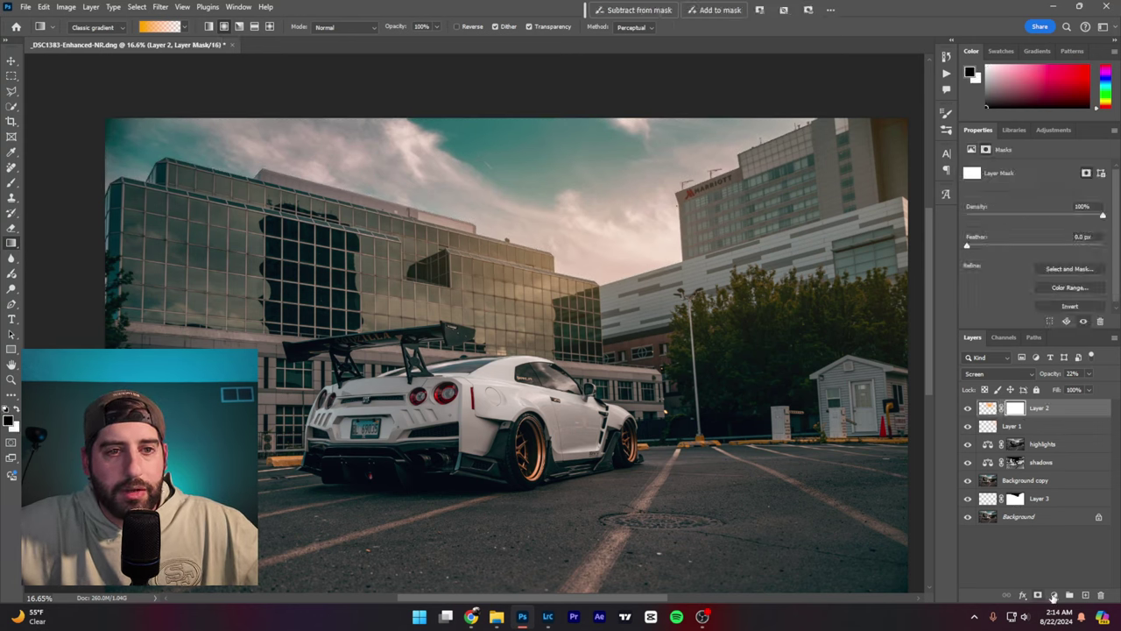
# - Load Layer 3's mask as a selection, paint black at 100% opacity over the sky on Layer 2's mask, and deselect
pyautogui.keyDown('ctrl'); pyautogui.click(1016, 498); pyautogui.keyUp('ctrl')
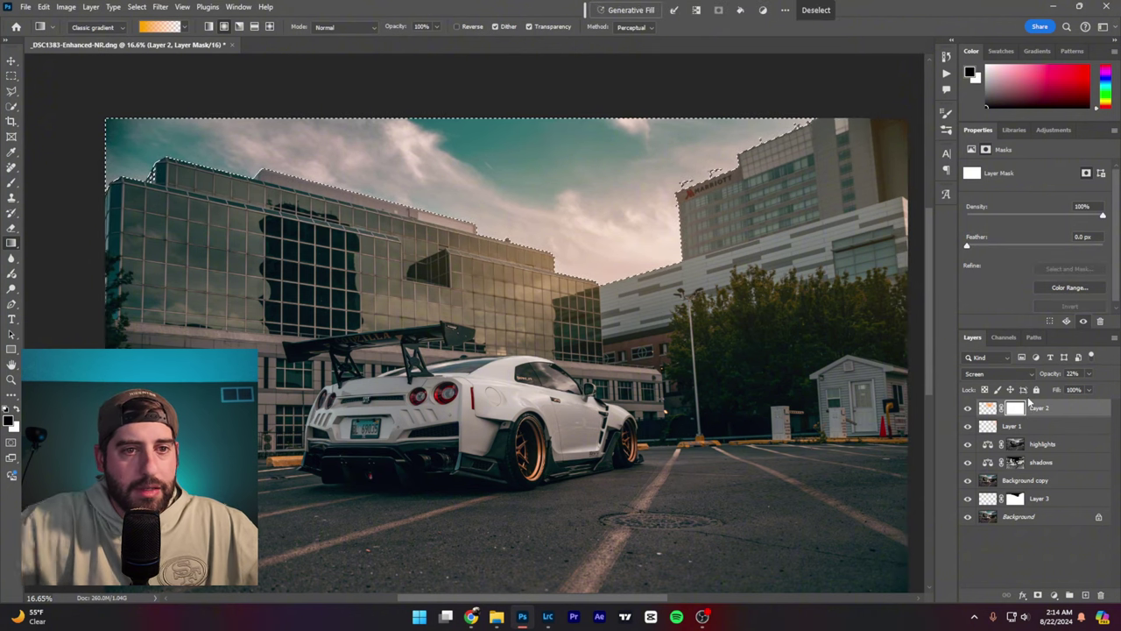
pyautogui.click(9, 182)
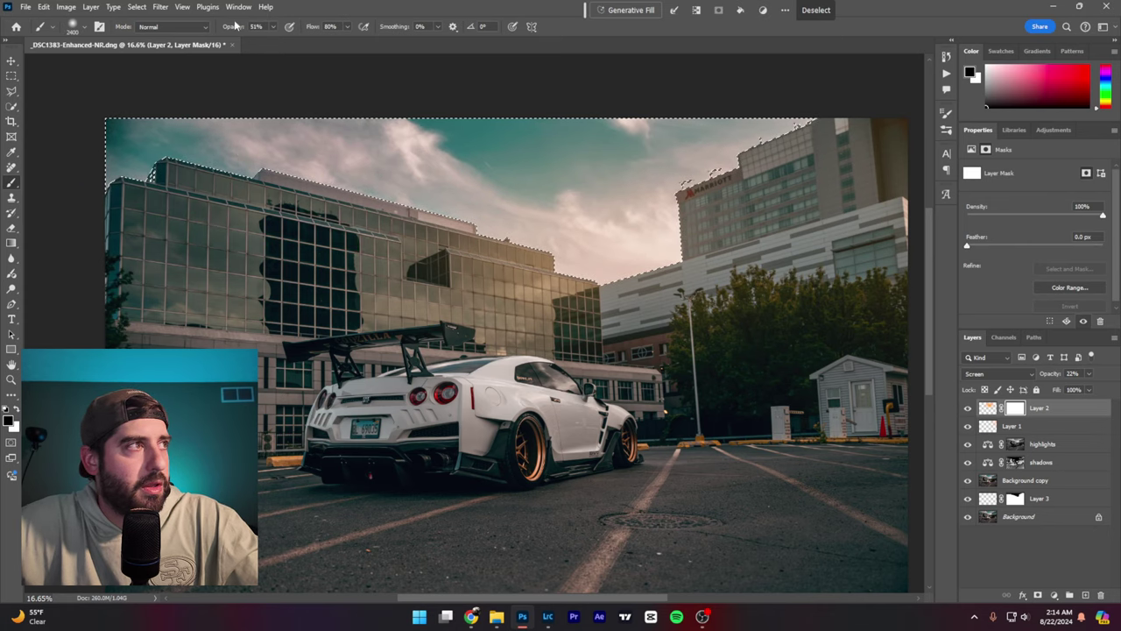
pyautogui.moveTo(234, 26); pyautogui.dragTo(289, 28)
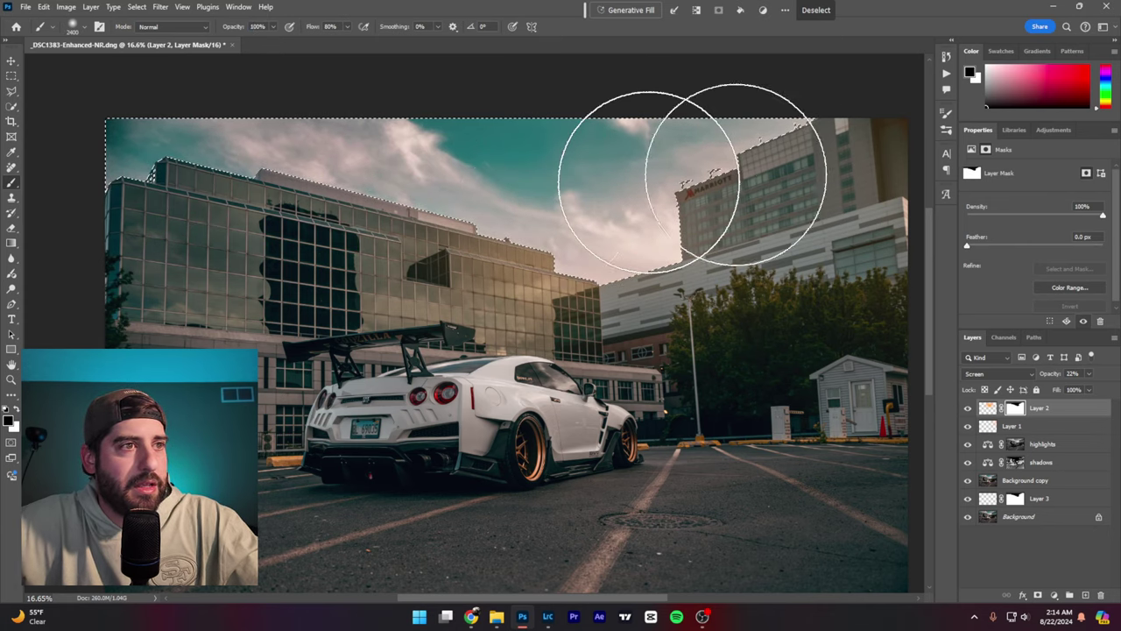
pyautogui.hotkey('ctrl', 'd')
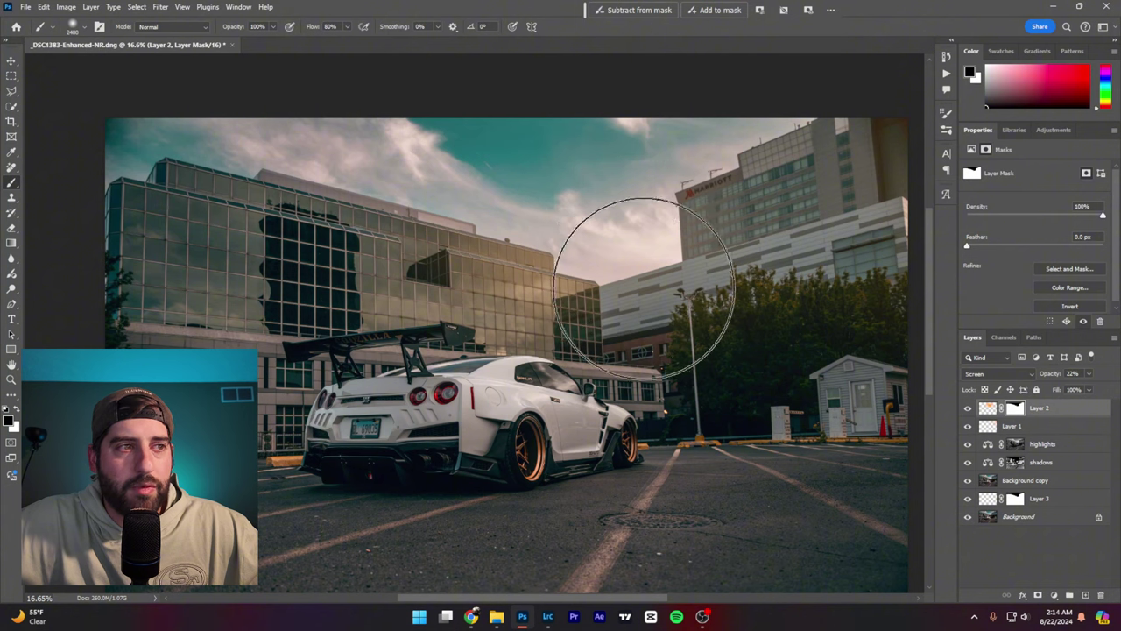
# - Lower the opacity of Layer 2 to 15%, toggling its visibility to compare the glow
pyautogui.click(968, 409)
pyautogui.click(968, 409)
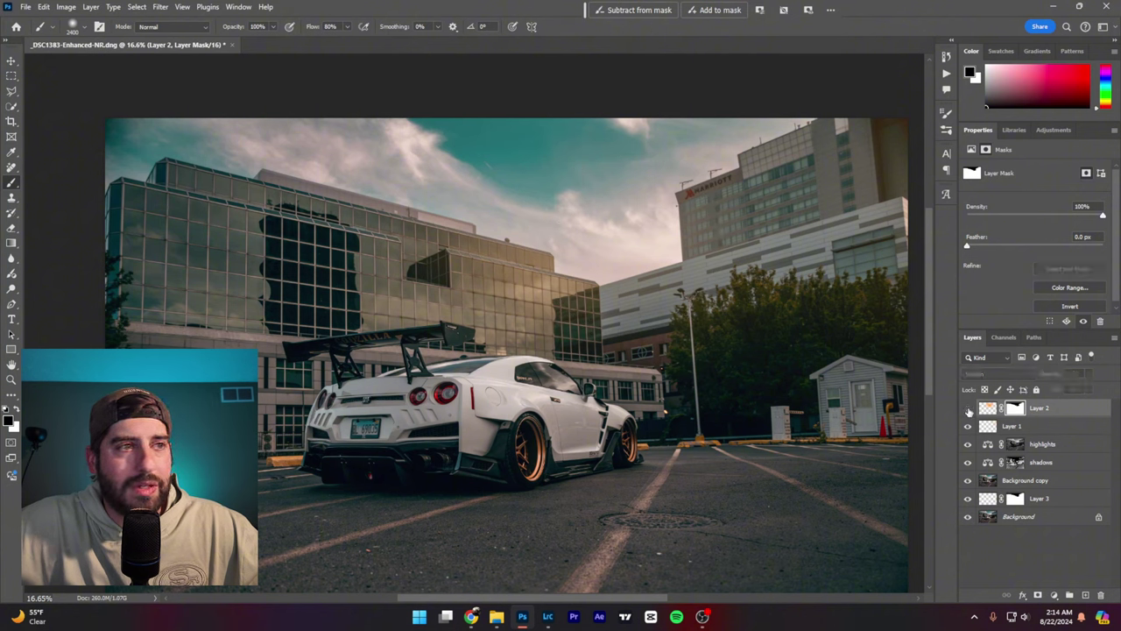
pyautogui.click(969, 410)
pyautogui.click(968, 410)
pyautogui.click(968, 410)
pyautogui.click(968, 410)
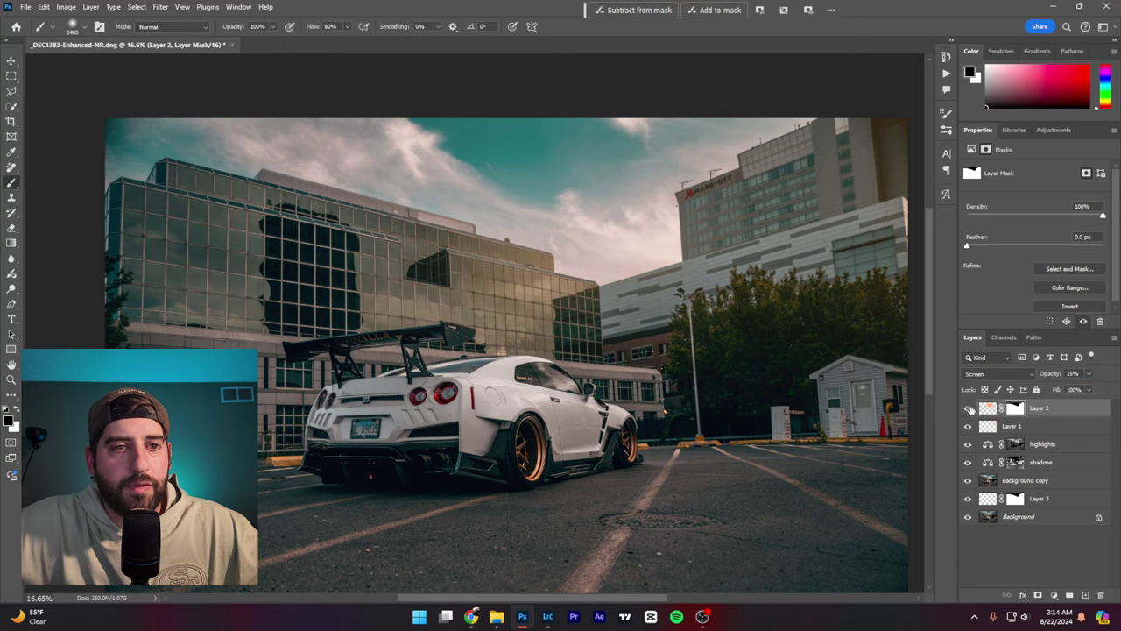
pyautogui.click(968, 409)
pyautogui.click(968, 409)
pyautogui.click(969, 409)
pyautogui.click(968, 410)
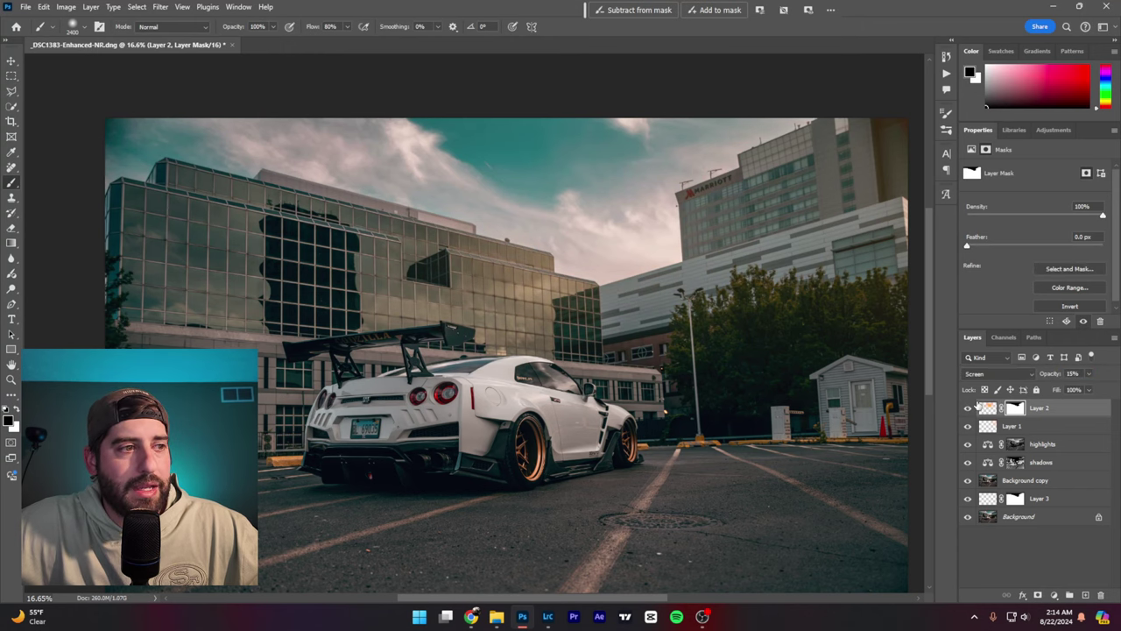
# - Add an empty layer above Layer 2 and set its blend mode to Soft Light
pyautogui.click(11, 61)
pyautogui.keyDown('ctrl'); pyautogui.click(300, 245); pyautogui.keyUp('ctrl')
pyautogui.hotkey('ctrl', '-')
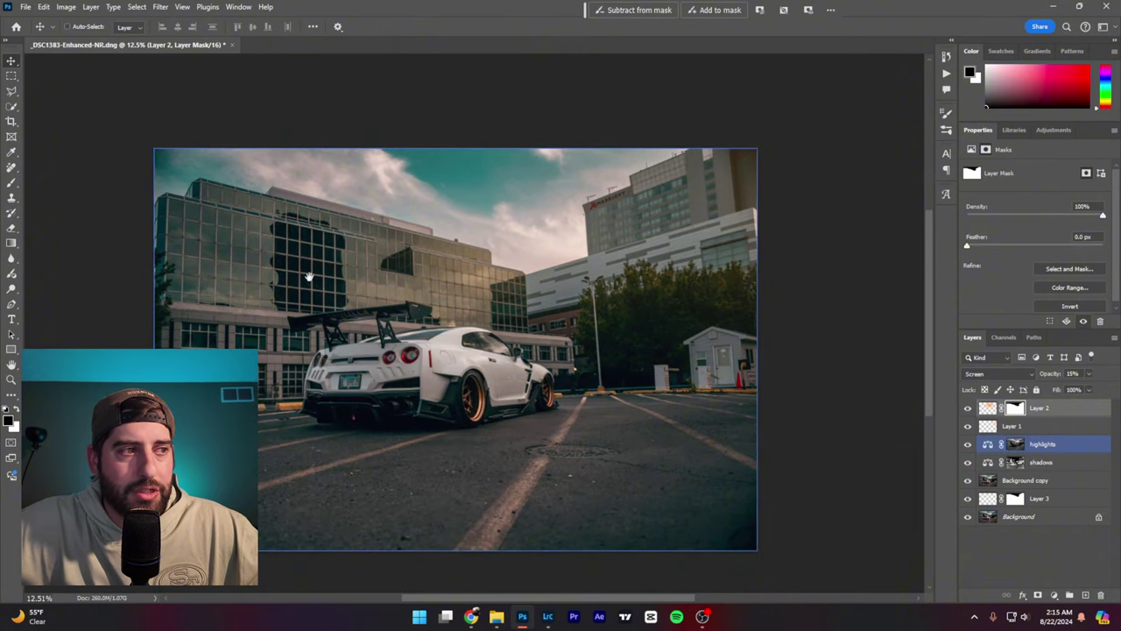
pyautogui.scroll(1, 324, 267)
pyautogui.click(1060, 409)
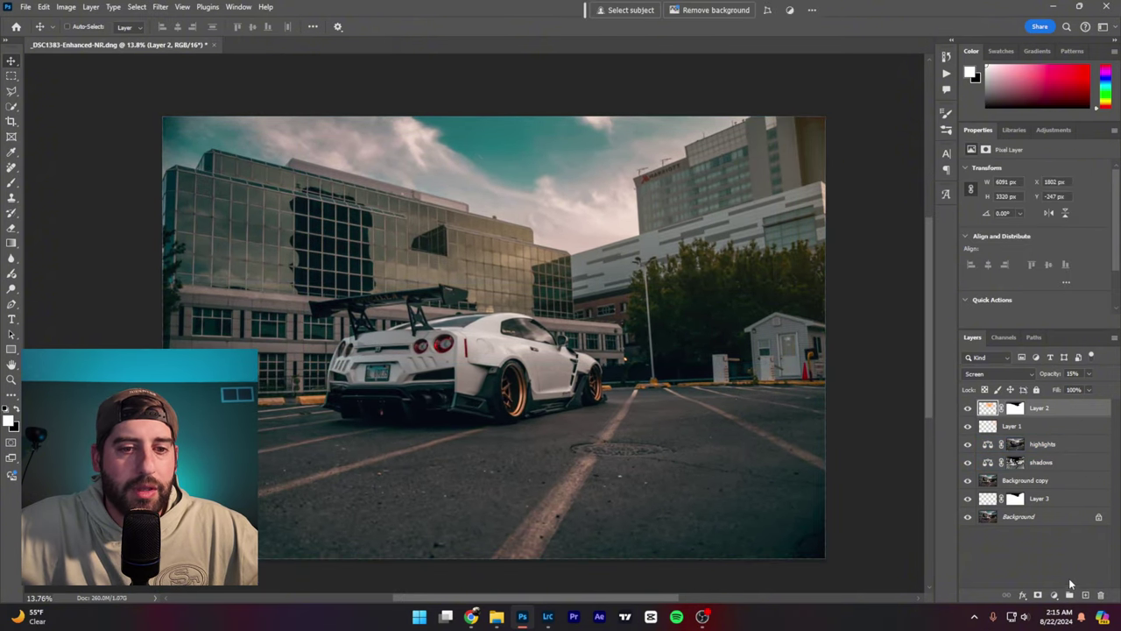
pyautogui.click(1085, 595)
pyautogui.click(1013, 376)
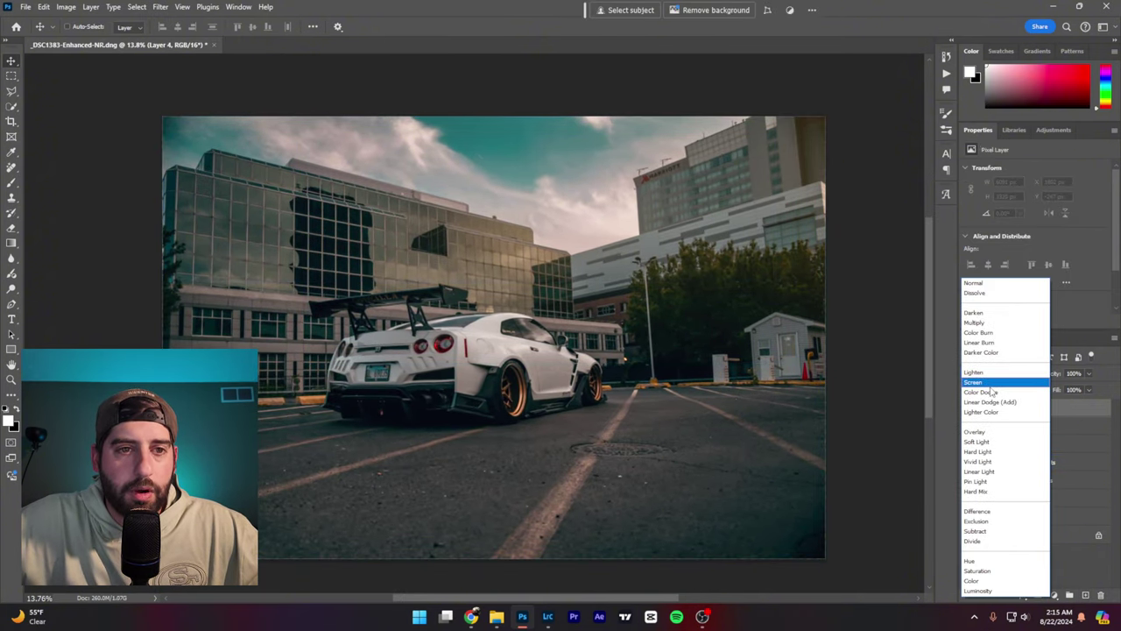
pyautogui.click(992, 443)
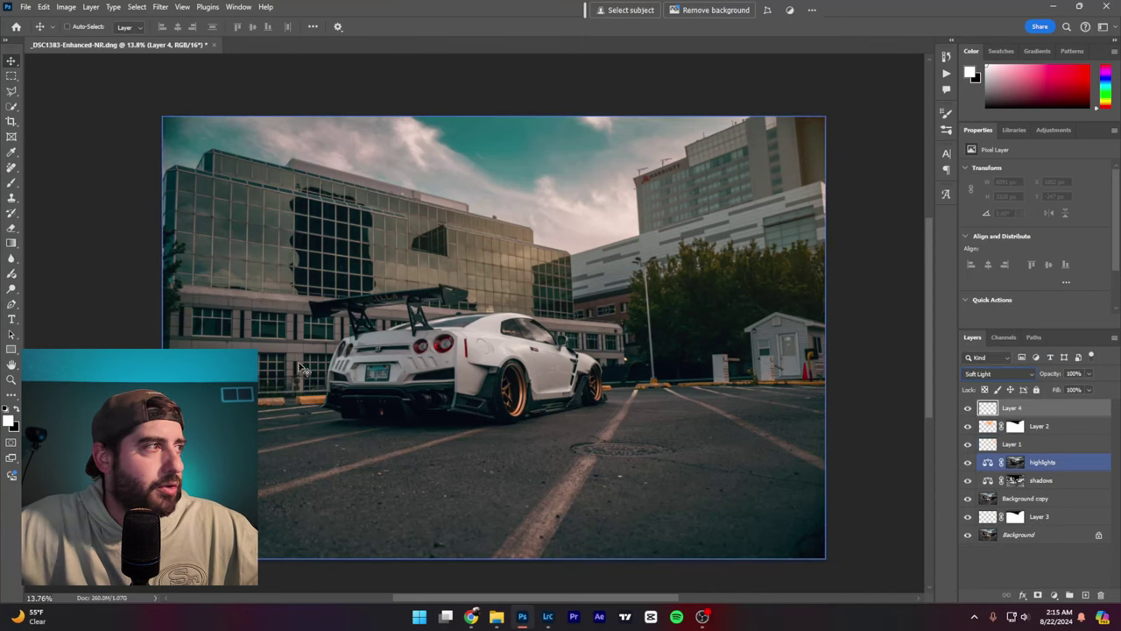
# - Switch the gradient to the black-to-transparent preset from the Basics group
pyautogui.click(16, 246)
pyautogui.click(171, 27)
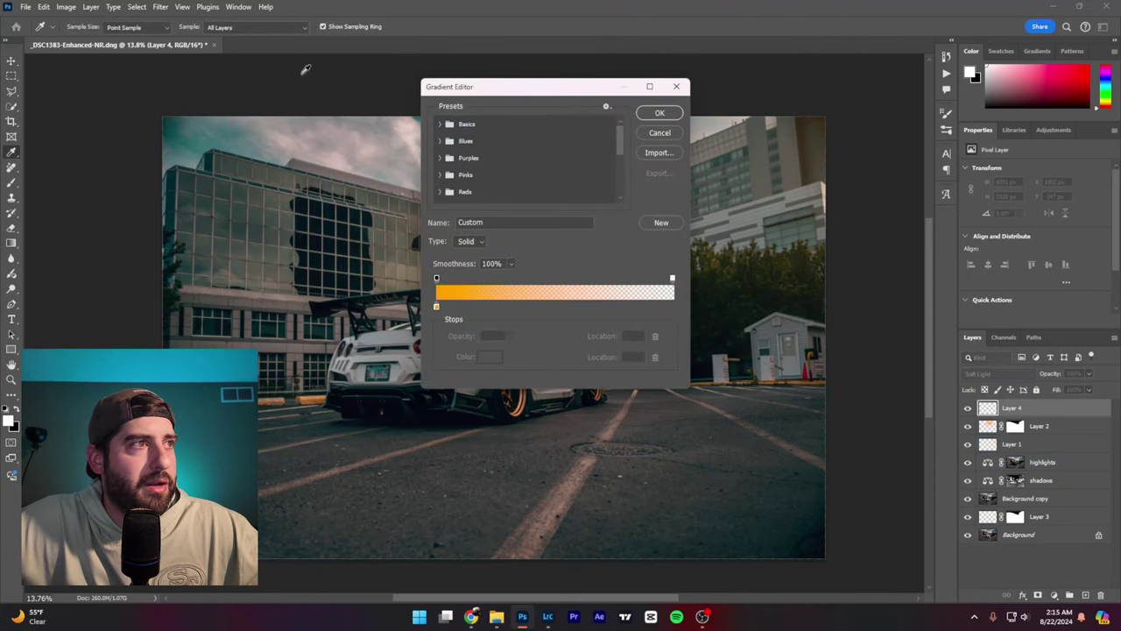
pyautogui.click(441, 126)
pyautogui.click(472, 145)
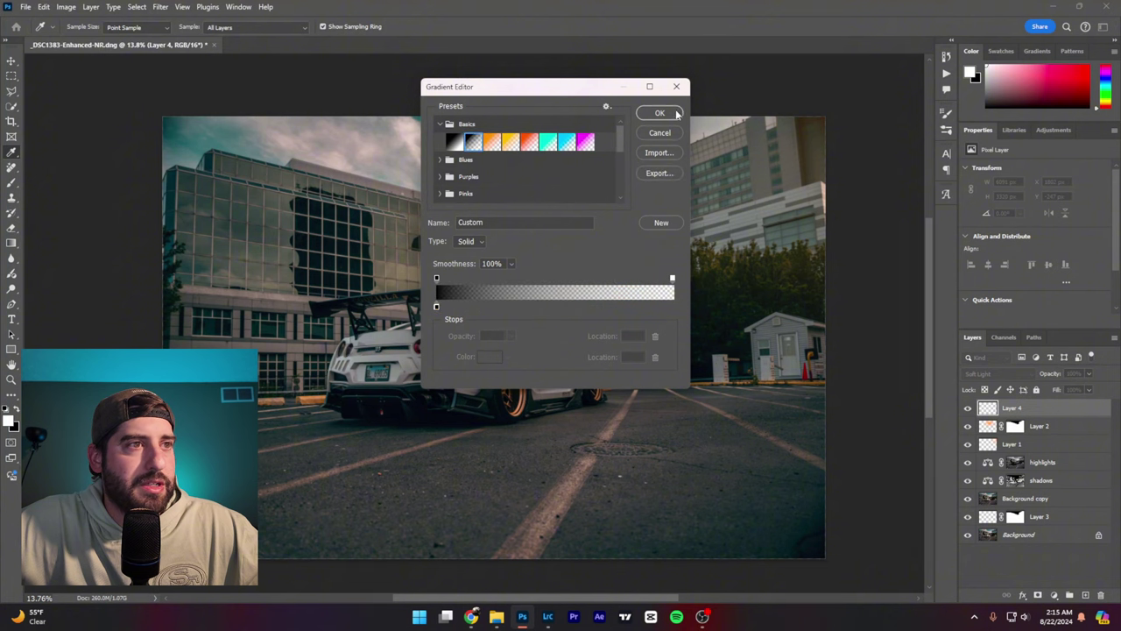
pyautogui.click(660, 112)
# - Draw a linear black gradient upward from below the photo on Layer 4, covering about 8256 by 2881 px
pyautogui.scroll(-2, 559, 430)
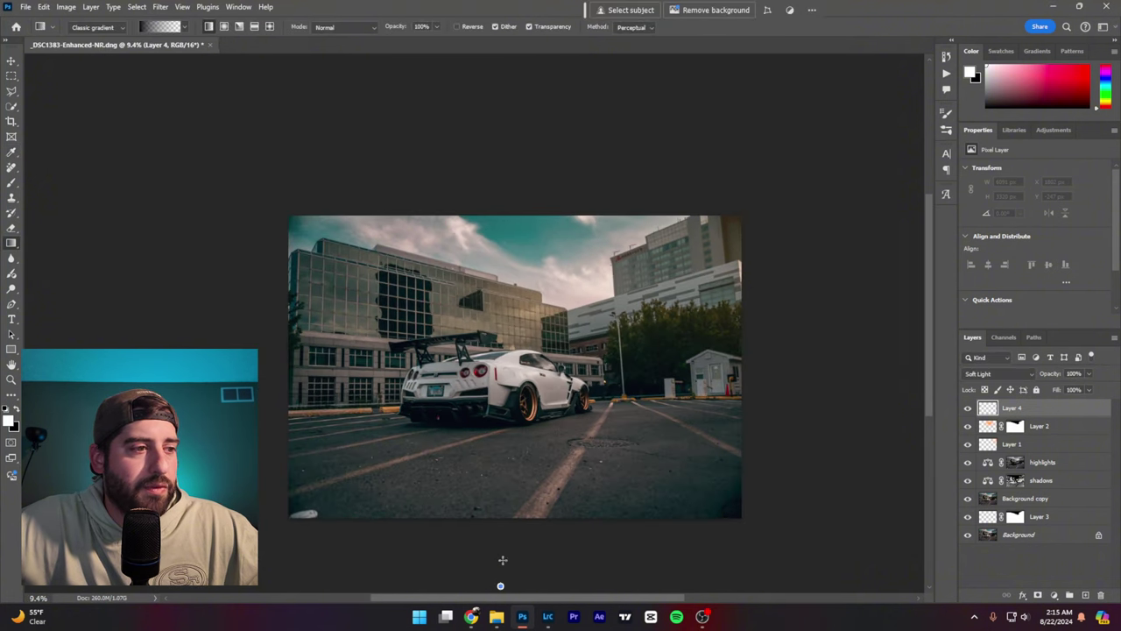
pyautogui.moveTo(503, 560); pyautogui.dragTo(501, 407)
pyautogui.moveTo(543, 516); pyautogui.dragTo(546, 507)
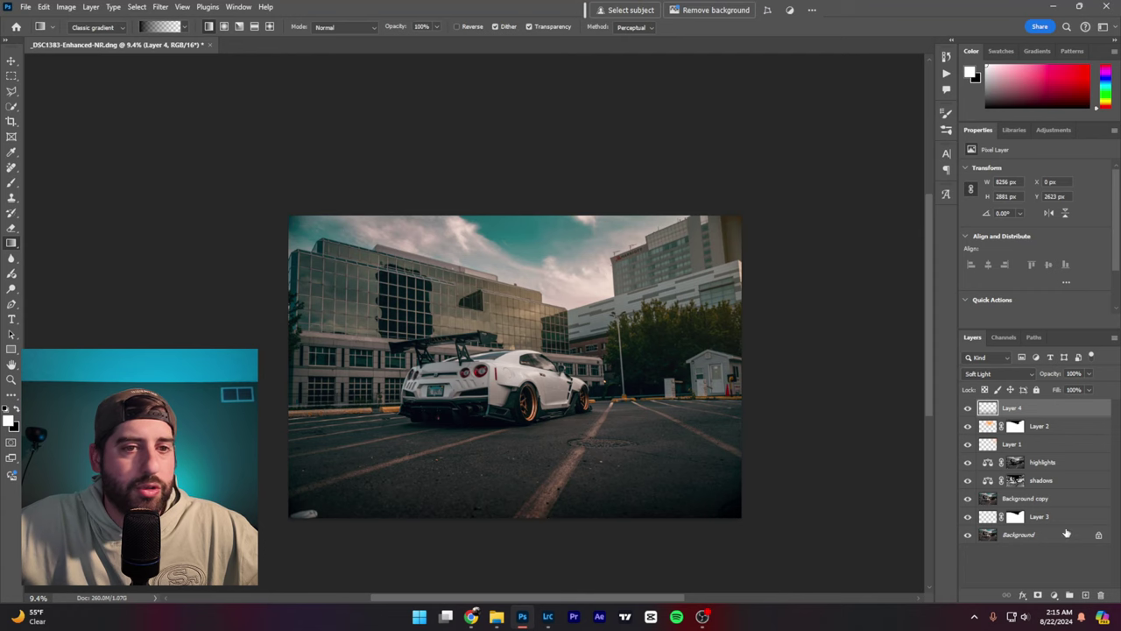
# - Add an empty layer above Layer 4 and, after a gradient trial in Screen mode, set its blend mode to Soft Light
pyautogui.click(1085, 594)
pyautogui.click(997, 373)
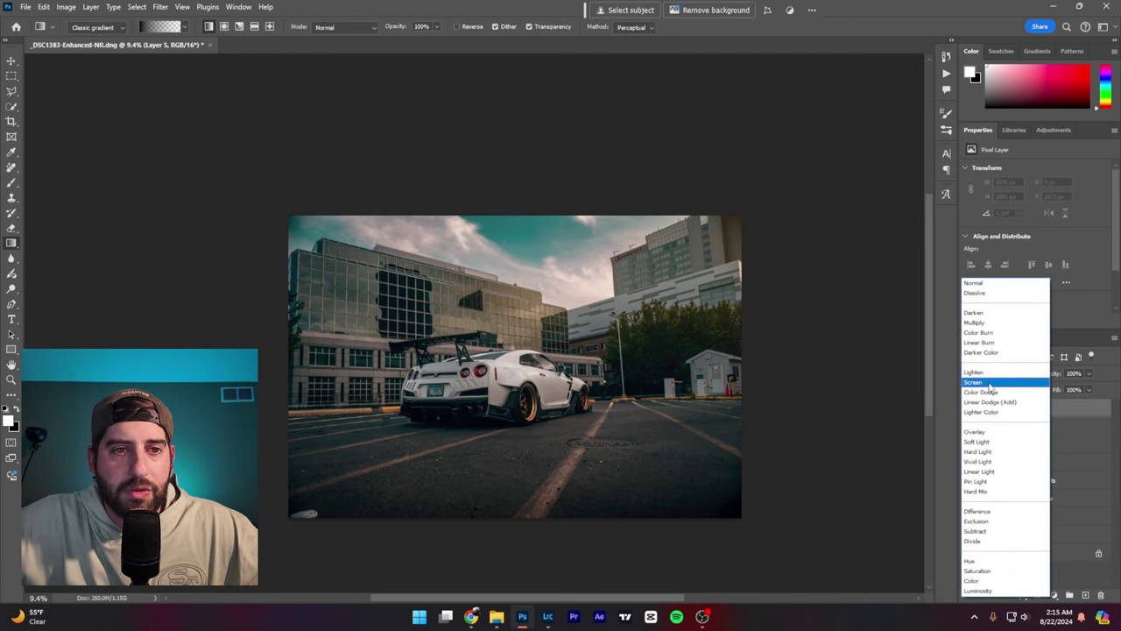
pyautogui.click(991, 383)
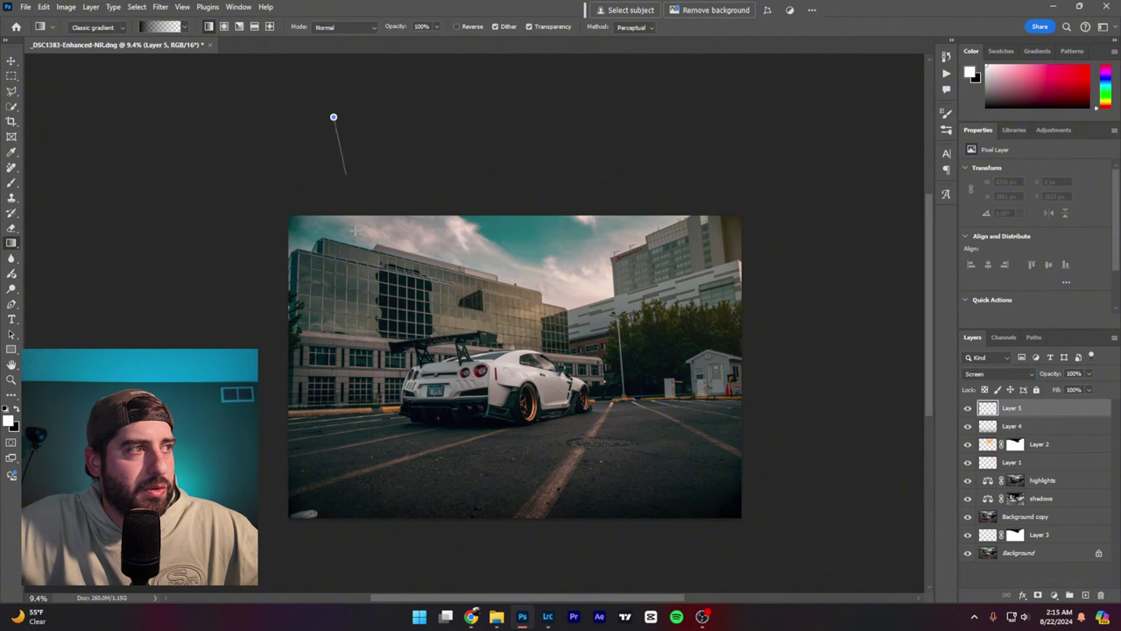
pyautogui.moveTo(355, 231); pyautogui.dragTo(365, 274)
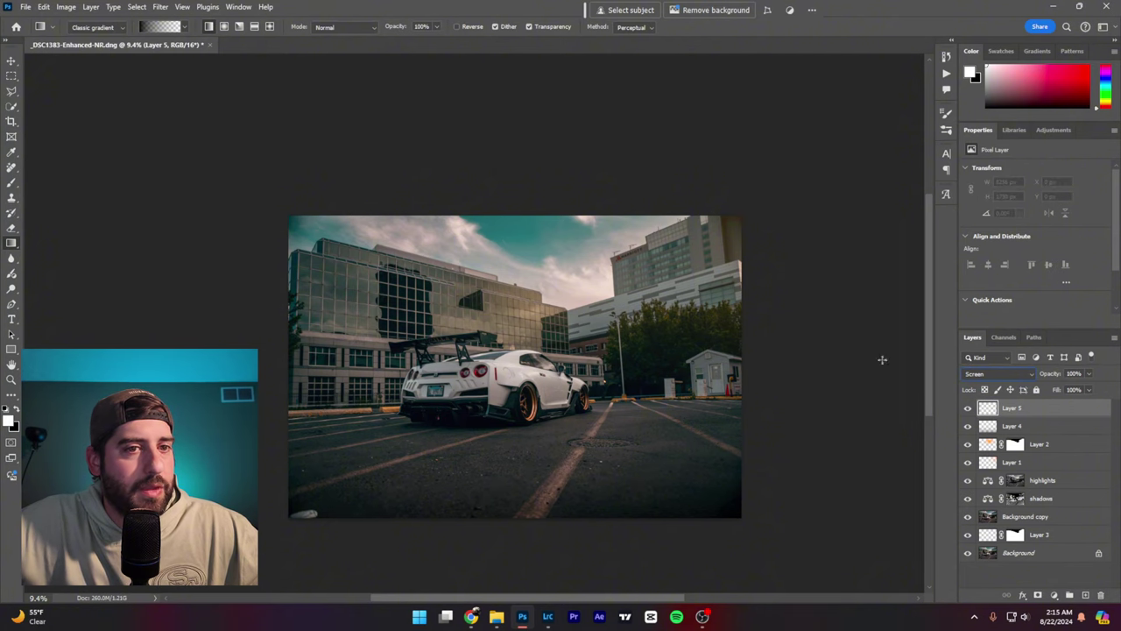
pyautogui.click(999, 373)
pyautogui.click(990, 429)
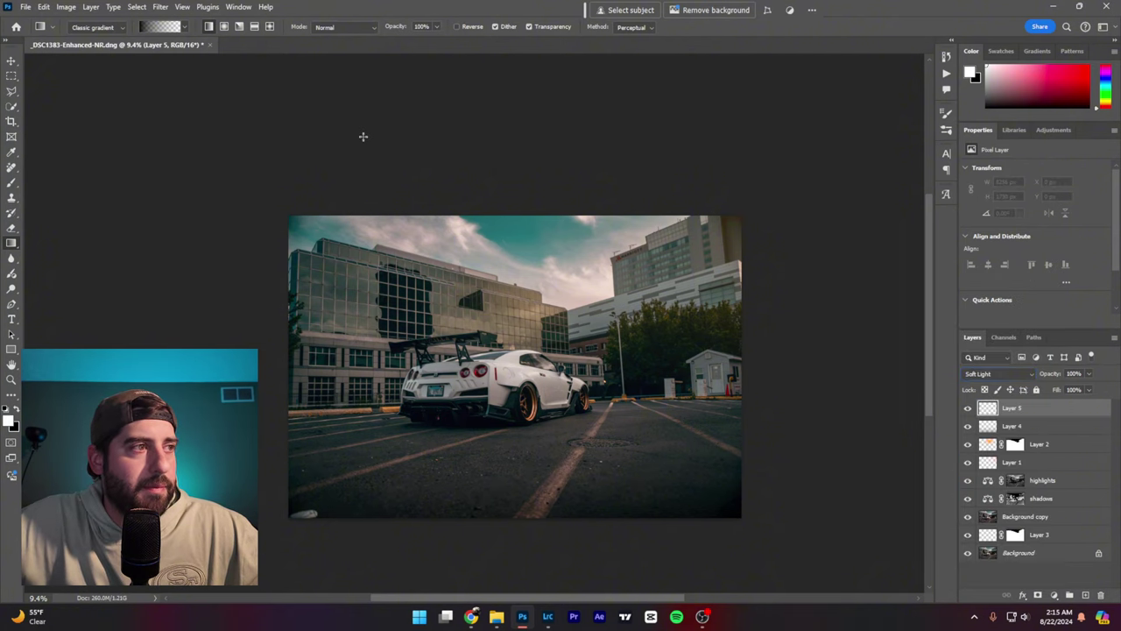
# - Try several black gradients down from above the photo on Layer 5, settling on one covering about 8256 by 2926 px
pyautogui.moveTo(362, 136); pyautogui.dragTo(397, 339)
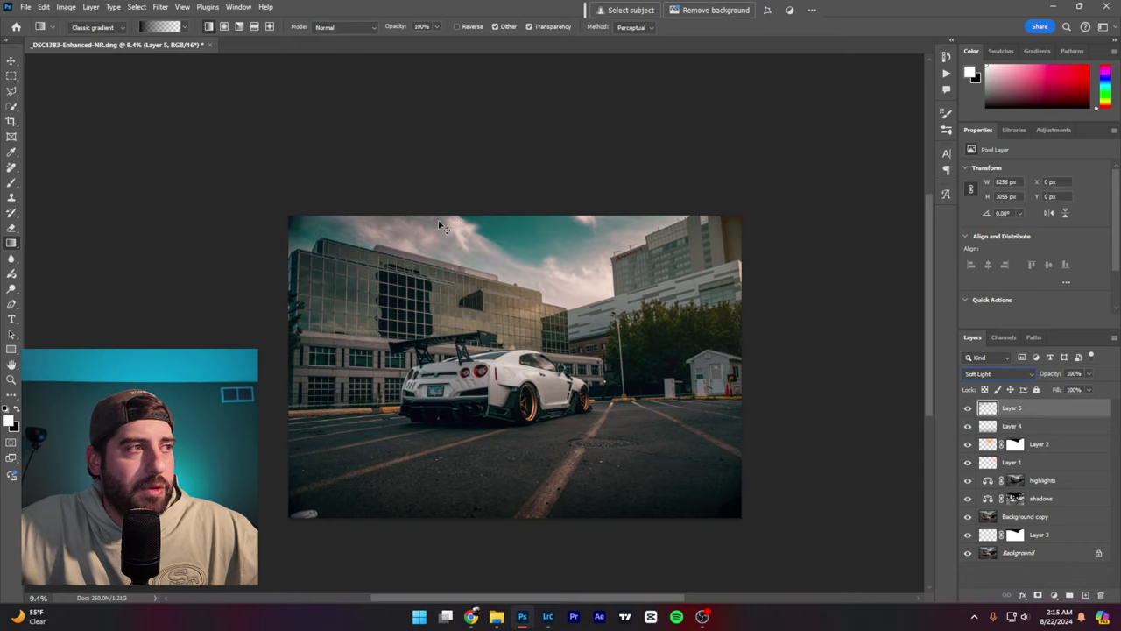
pyautogui.moveTo(369, 199); pyautogui.dragTo(364, 198)
pyautogui.moveTo(334, 152); pyautogui.dragTo(402, 297)
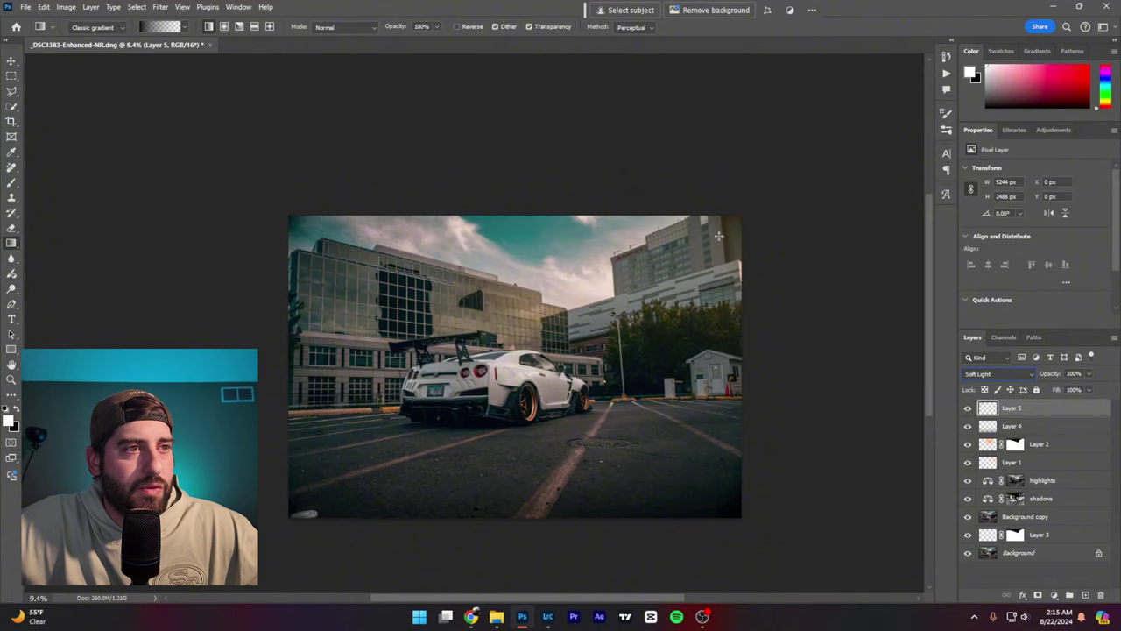
pyautogui.moveTo(503, 145); pyautogui.dragTo(509, 395)
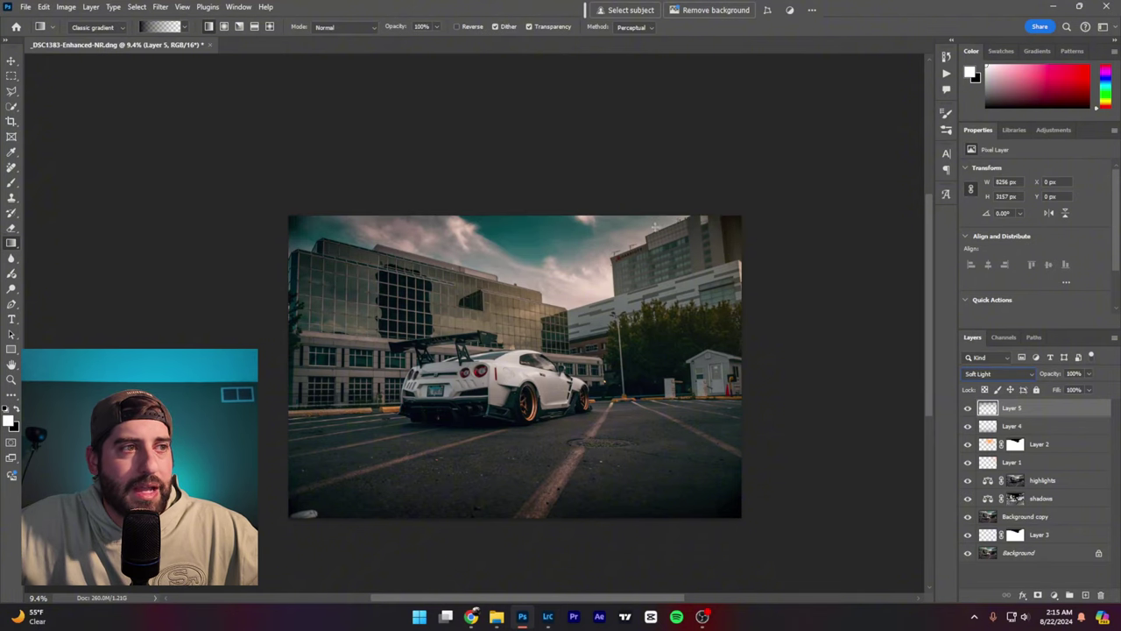
pyautogui.hotkey('ctrl', 'z')
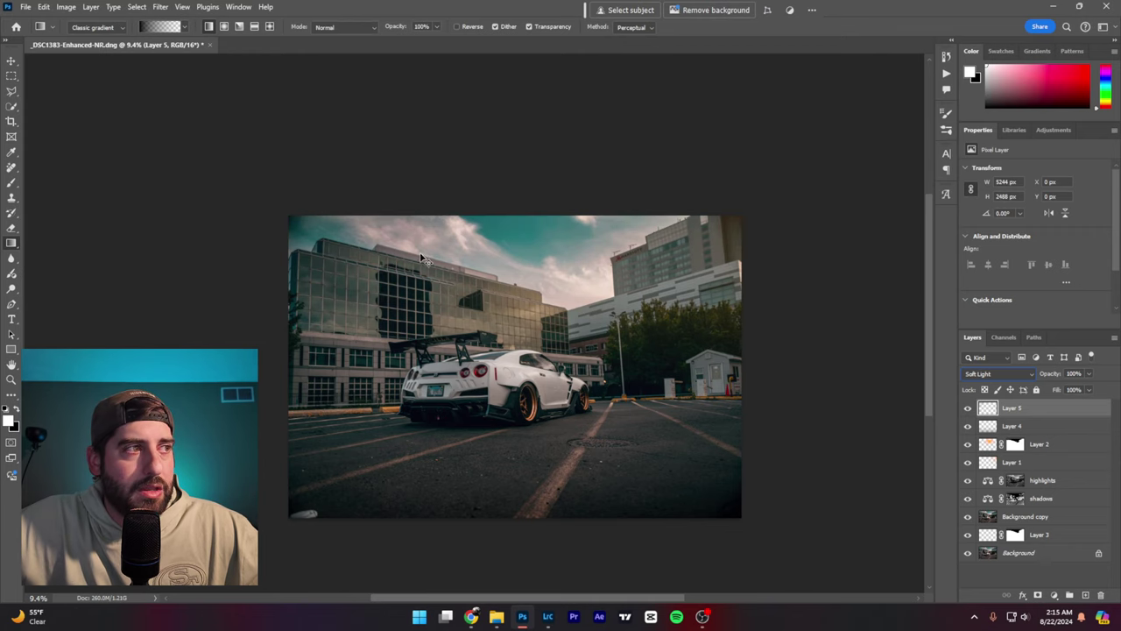
pyautogui.moveTo(312, 178); pyautogui.dragTo(344, 296)
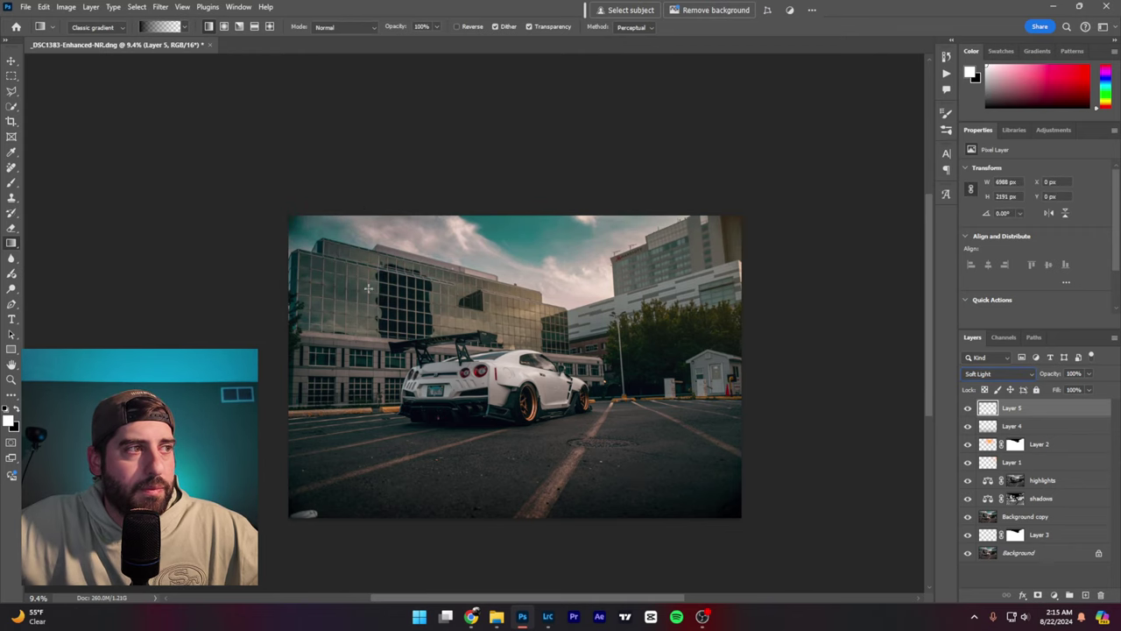
pyautogui.moveTo(384, 123); pyautogui.dragTo(410, 361)
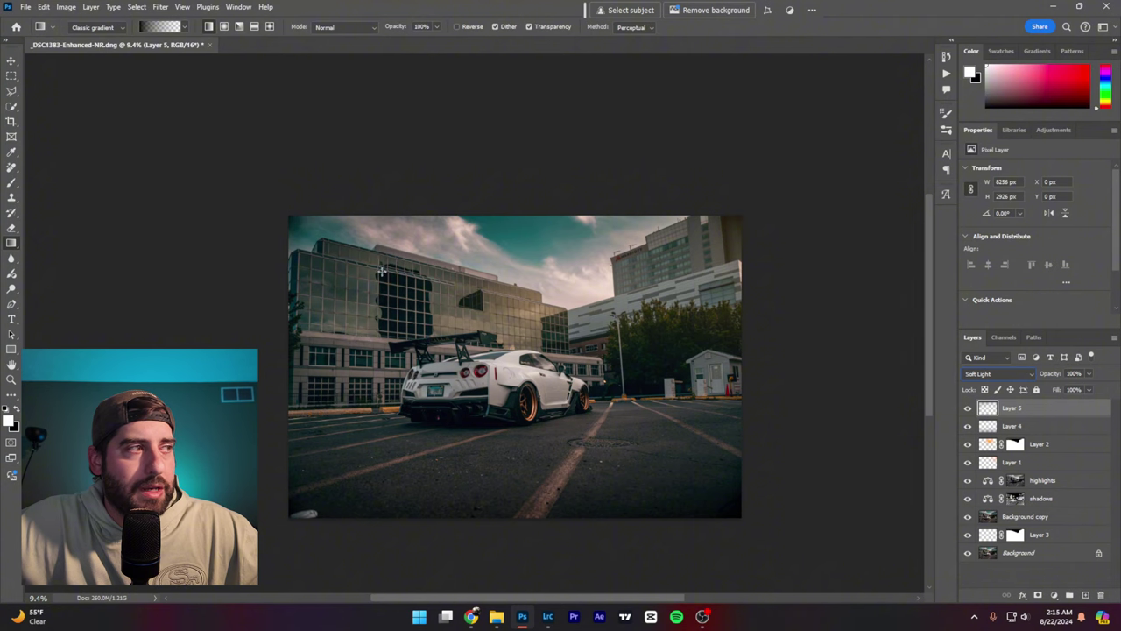
# - Erase the dark gradient around the photo's upper-left corner on Layer 5 using an eraser about 2700 px wide
pyautogui.click(12, 182)
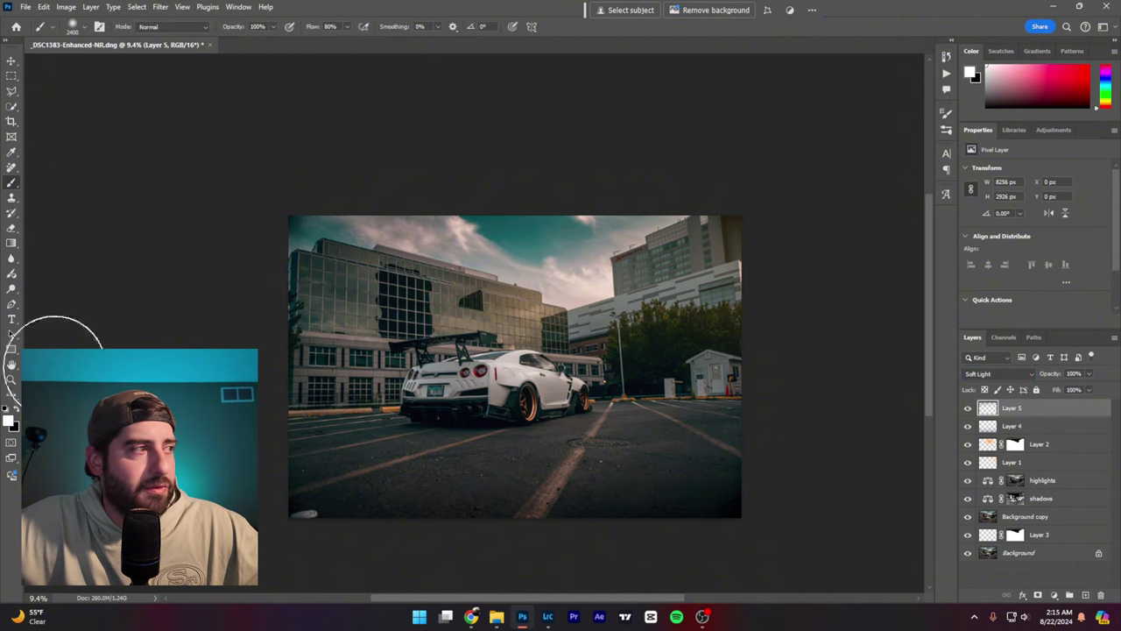
pyautogui.press('e')
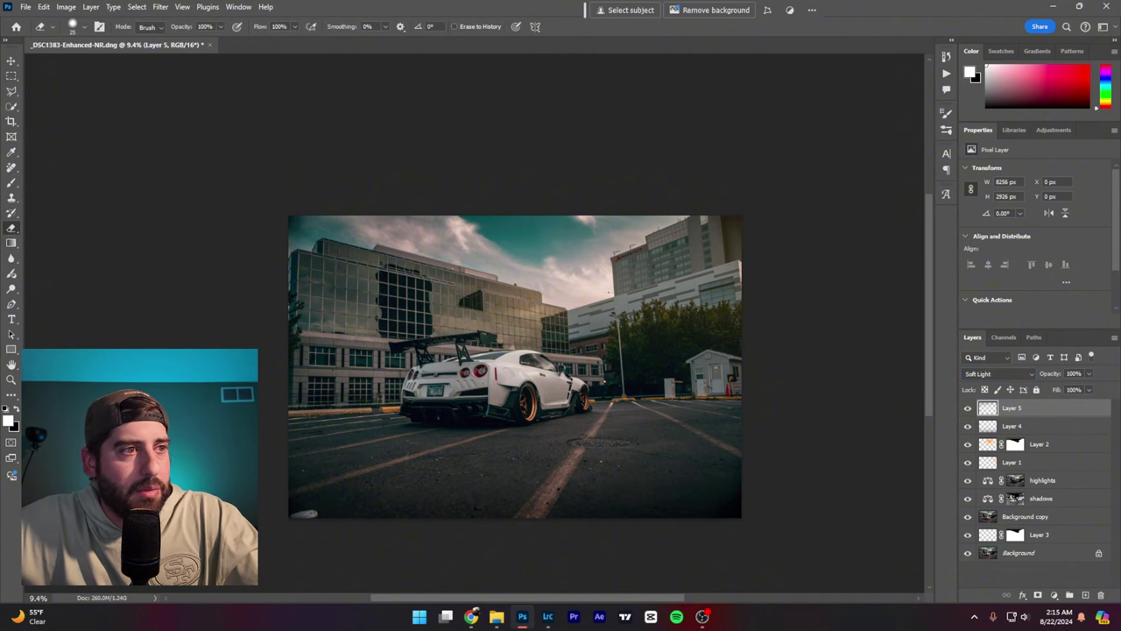
pyautogui.press(']')
pyautogui.press(']')
pyautogui.press(']')
pyautogui.press(']')
pyautogui.press(']')
pyautogui.press(']')
pyautogui.press(']')
pyautogui.press(']')
pyautogui.press(']')
pyautogui.press(']')
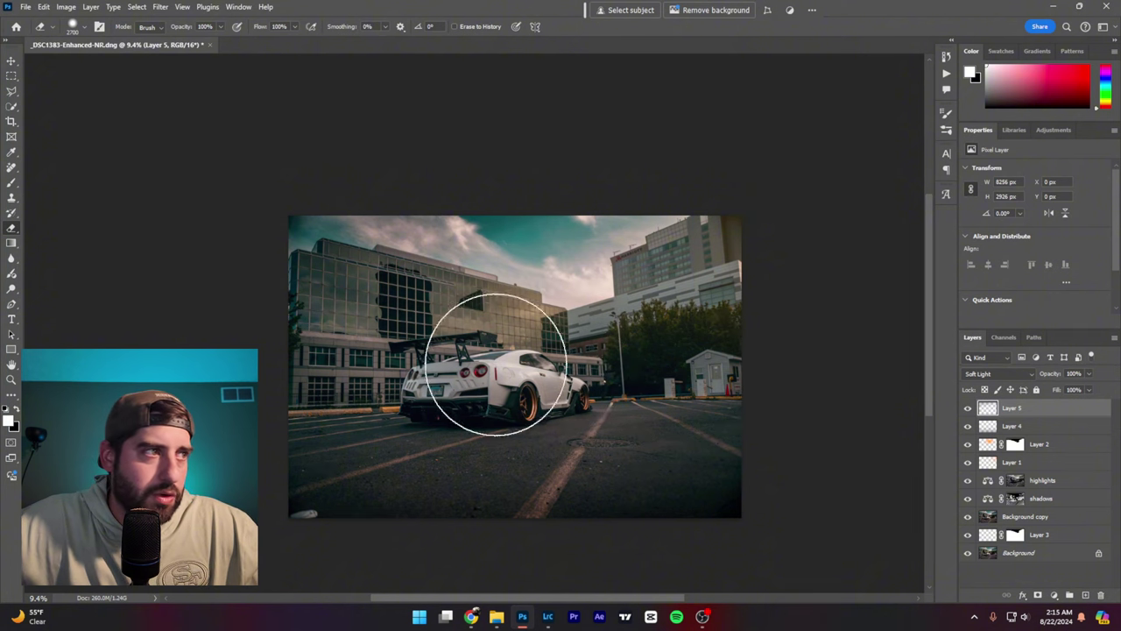
pyautogui.moveTo(310, 220); pyautogui.dragTo(226, 243)
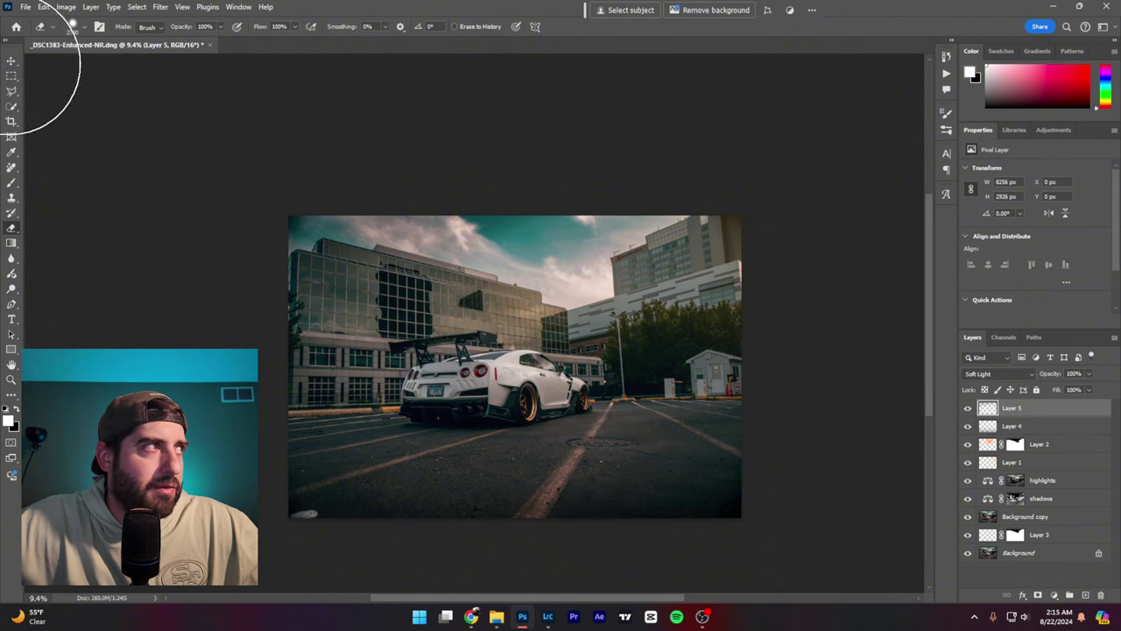
pyautogui.scroll(2, 35, 105)
pyautogui.press('v')
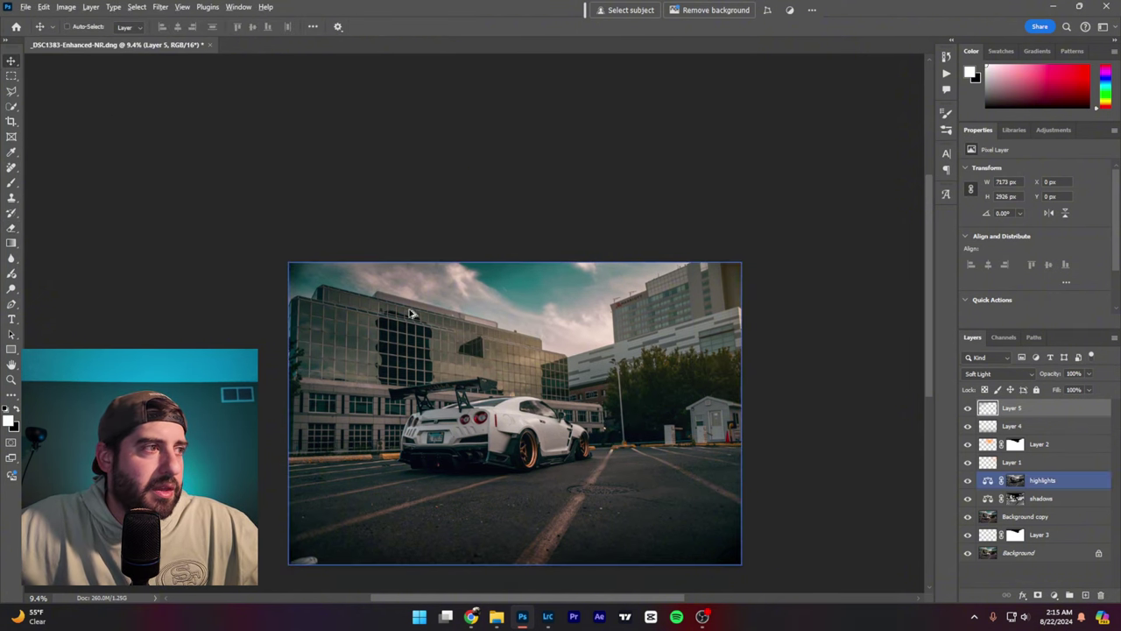
pyautogui.scroll(5, 331, 296)
pyautogui.moveTo(226, 274); pyautogui.dragTo(376, 279)
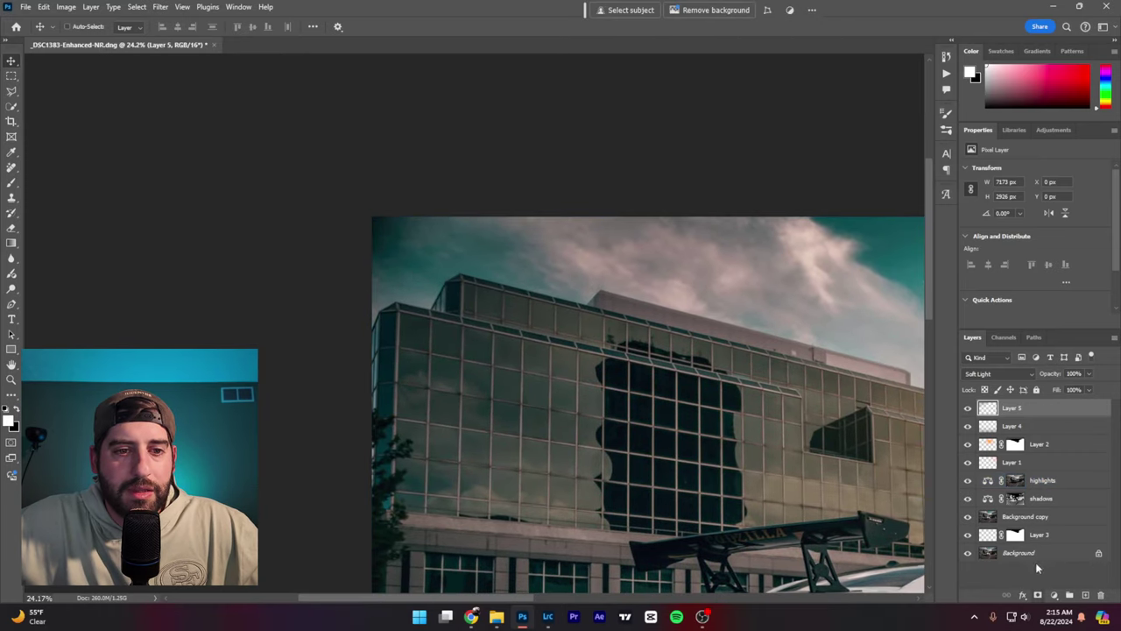
# - Stamp all visible layers into a new top layer and generatively fill the photo's upper-left corner, about 397 by 524 px, without a prompt
pyautogui.click(1044, 516)
pyautogui.hotkey('ctrl', 'shift', 'alt', 'e')
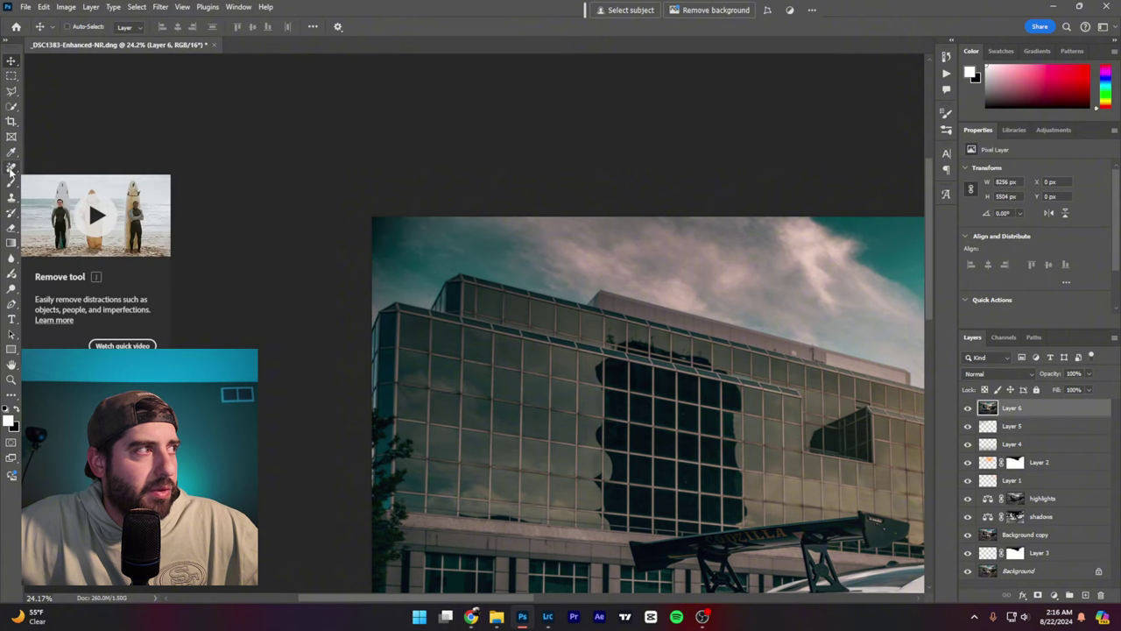
pyautogui.click(11, 76)
pyautogui.click(360, 222)
pyautogui.moveTo(360, 222); pyautogui.dragTo(428, 290)
pyautogui.click(626, 11)
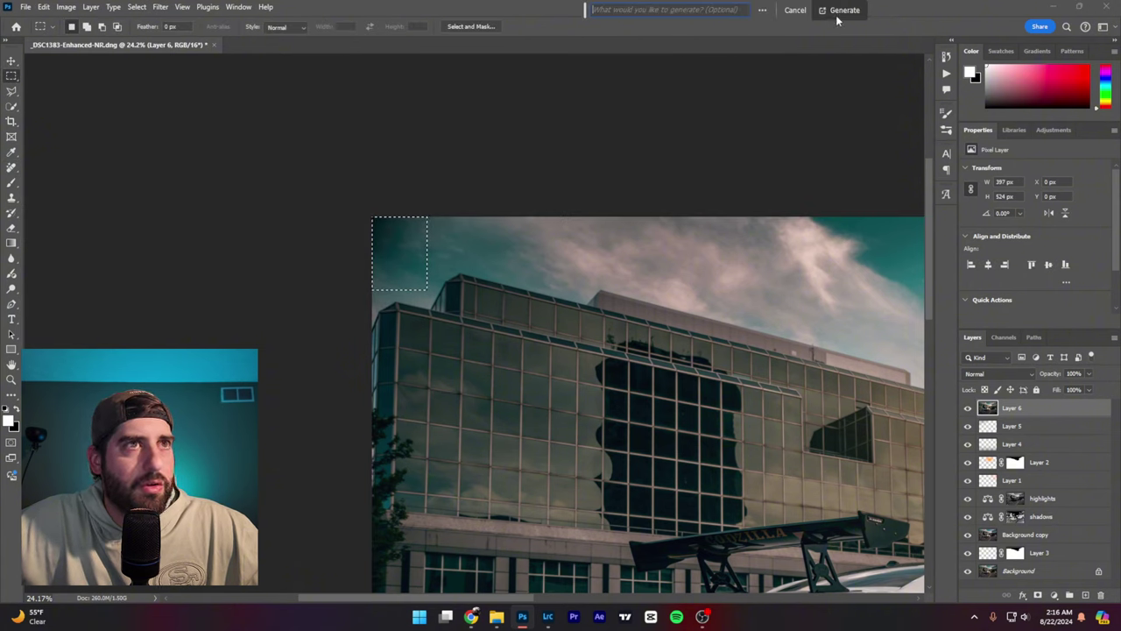
pyautogui.press('Return')
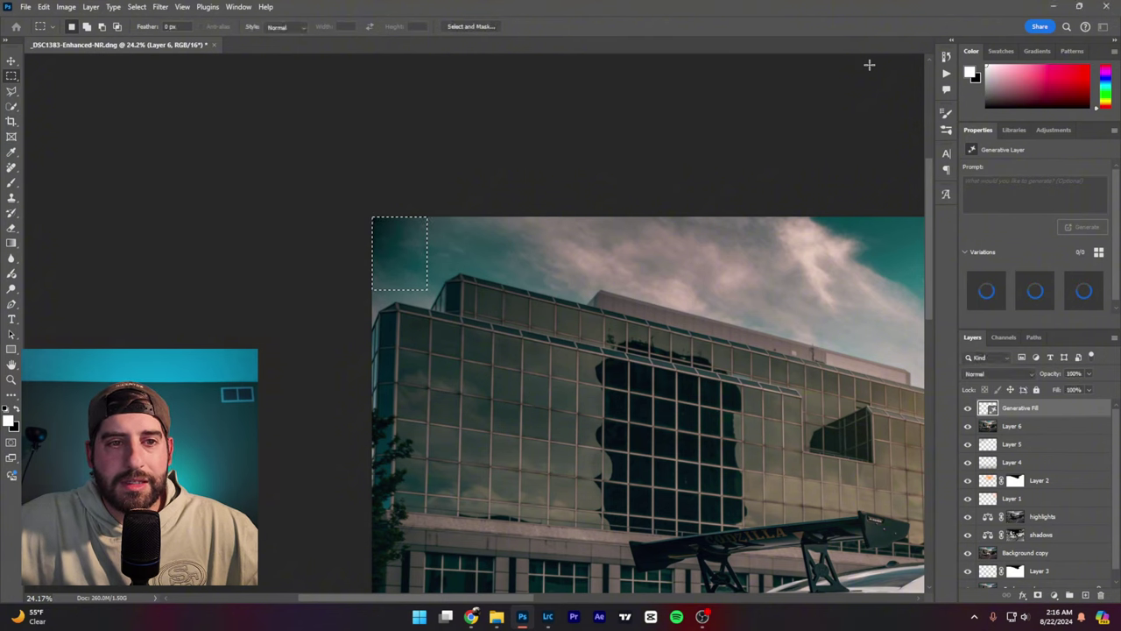
# - Choose the third generated variation for the sky corner and merge the Generative Fill layer down into Layer 6
pyautogui.click(1036, 290)
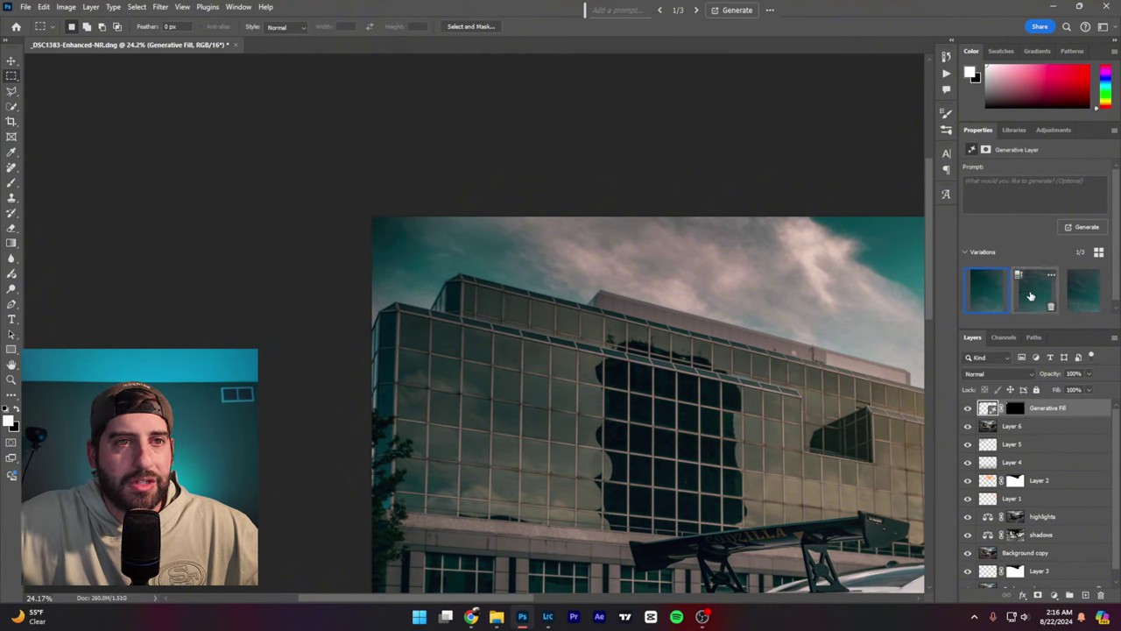
pyautogui.click(1090, 301)
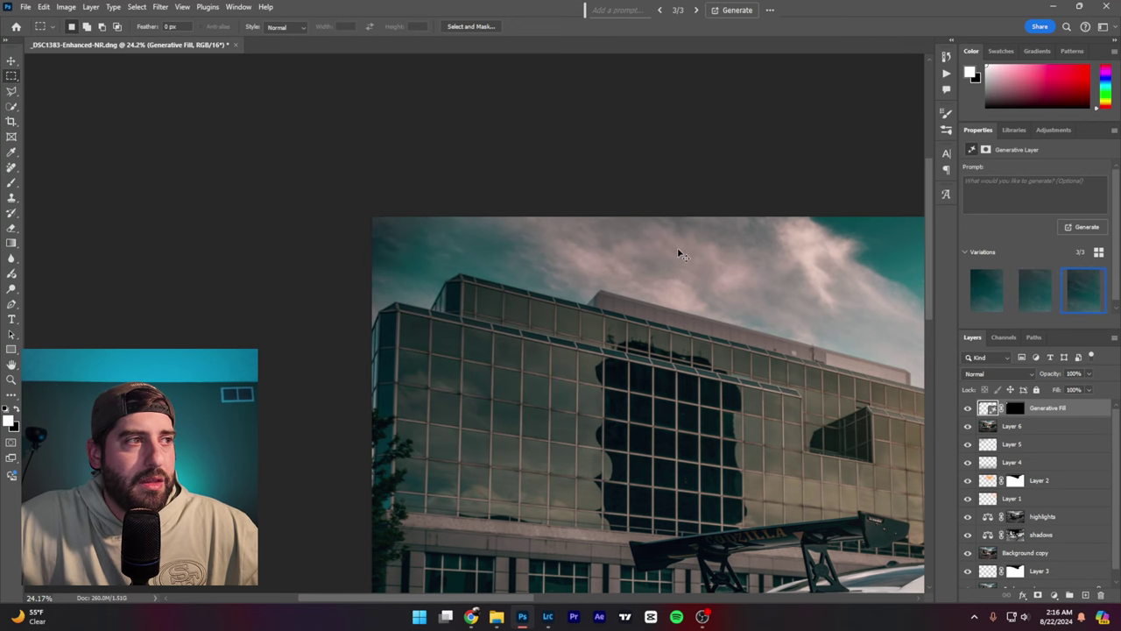
pyautogui.hotkey('ctrl', 'f')
pyautogui.press('Escape')
pyautogui.scroll(-5, 528, 250)
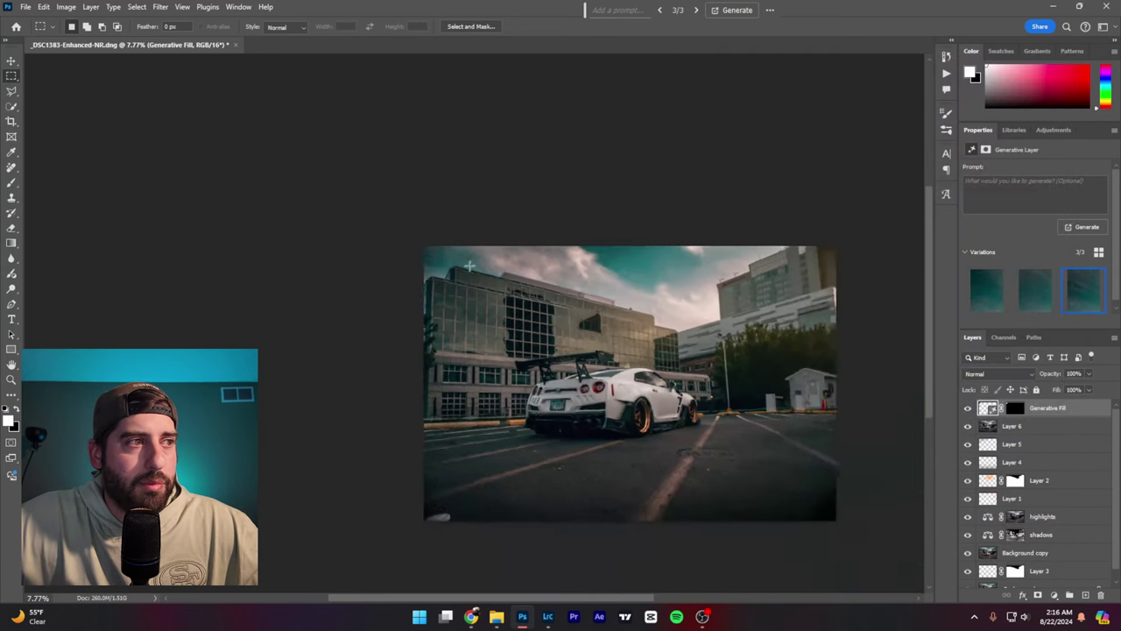
pyautogui.scroll(2, 397, 239)
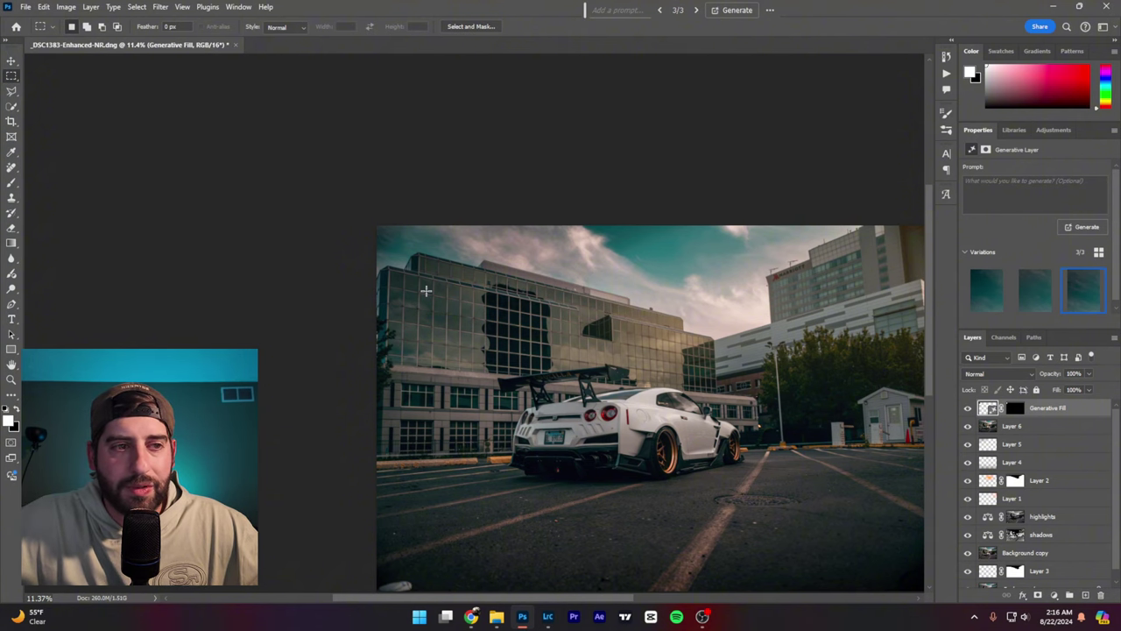
pyautogui.scroll(2, 662, 386)
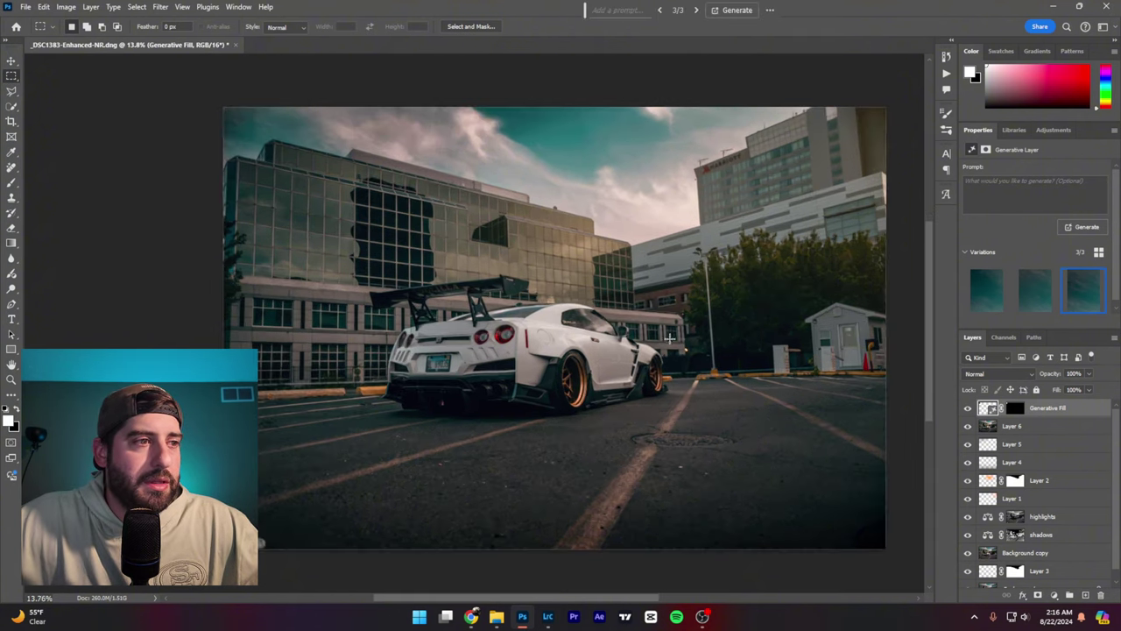
pyautogui.rightClick(1030, 410)
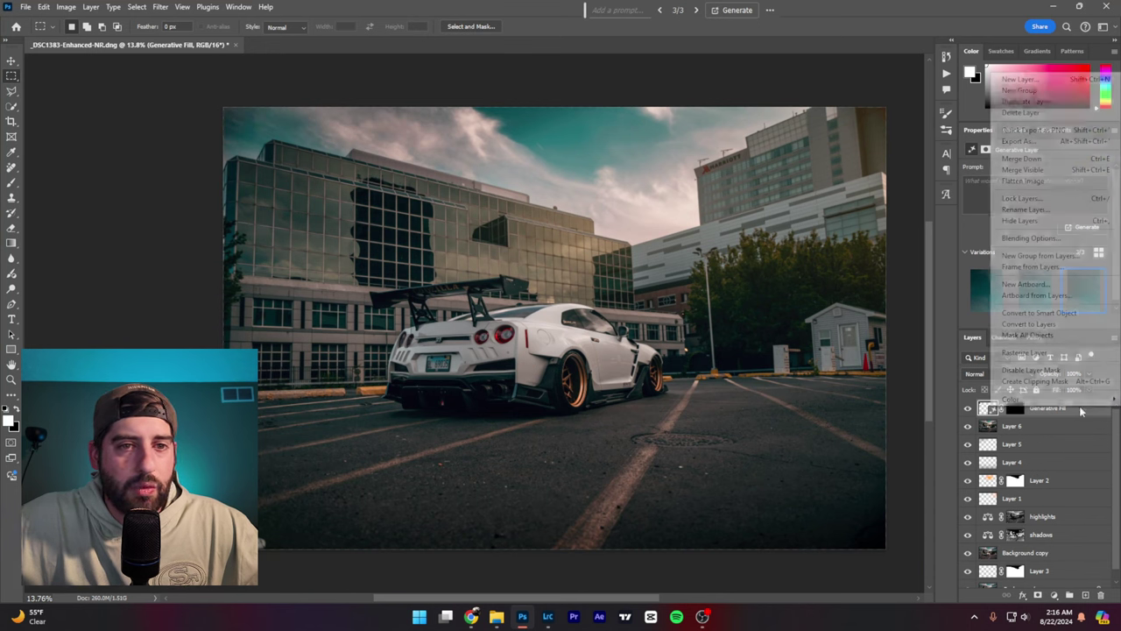
pyautogui.click(1022, 158)
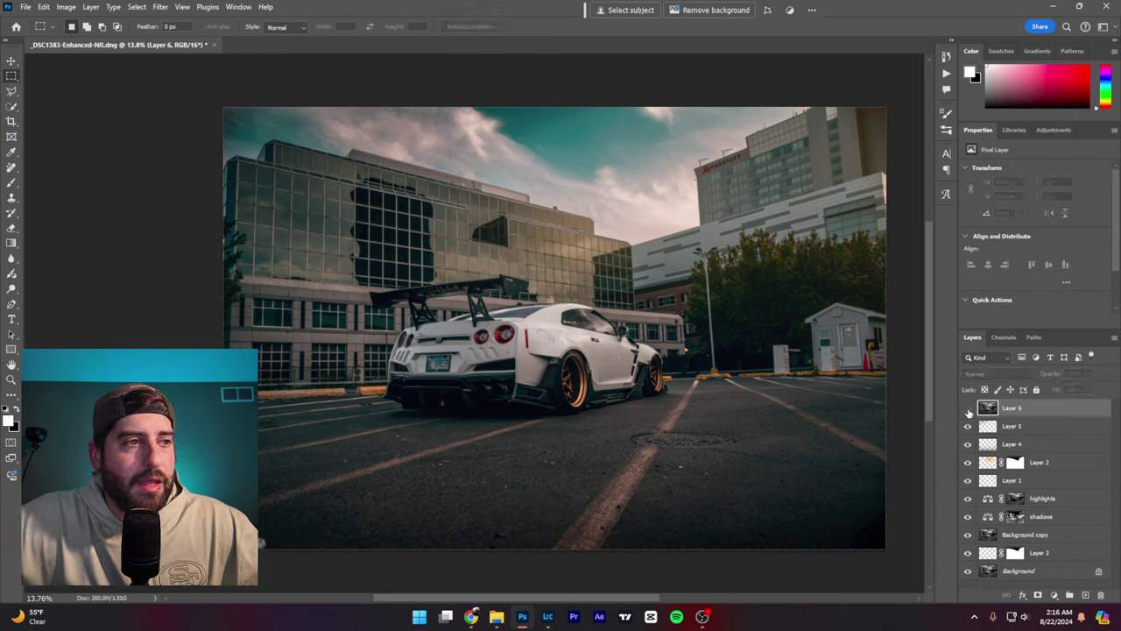
# - Hide all layers above Background and show them again to compare the photo before and after the edits
pyautogui.moveTo(969, 557); pyautogui.dragTo(971, 412)
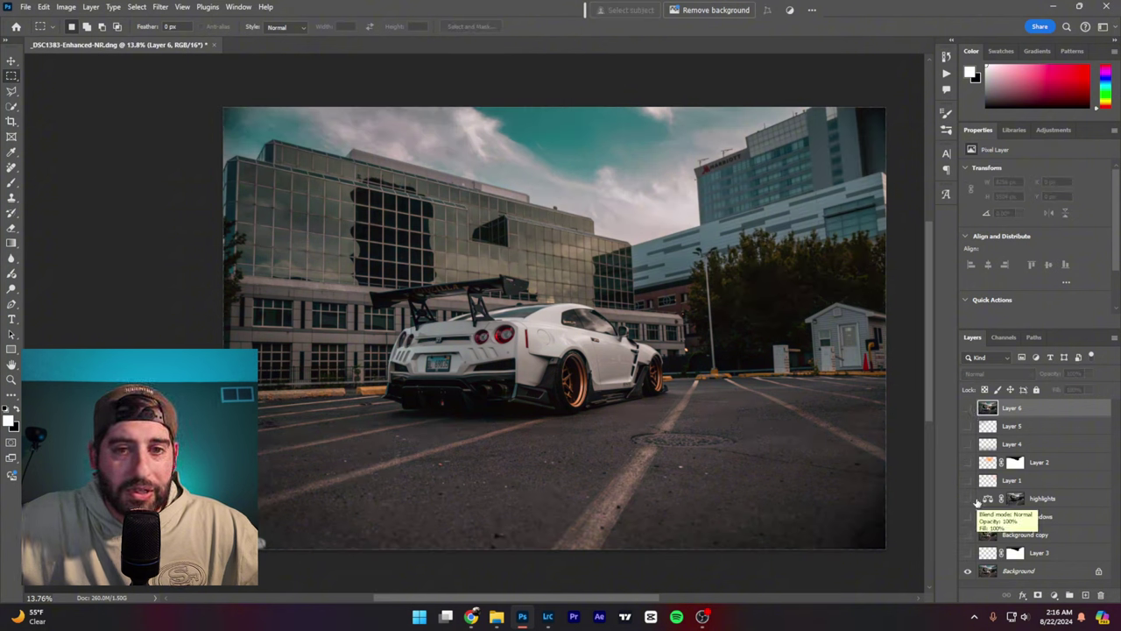
pyautogui.moveTo(968, 554); pyautogui.dragTo(968, 410)
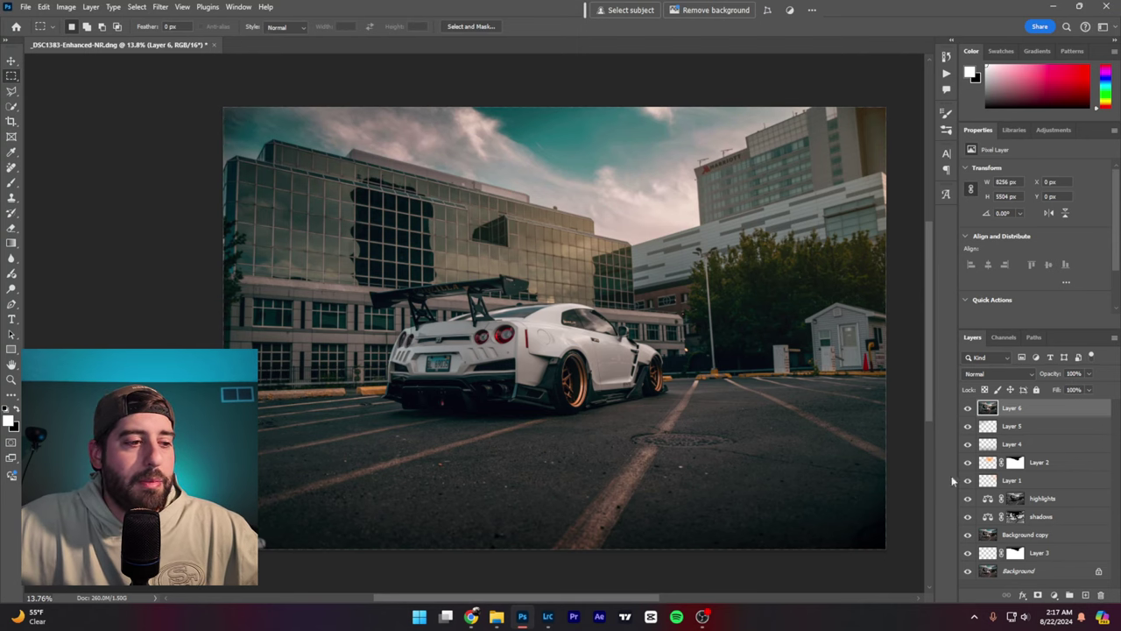
# - Save the document in Photoshop (PSD) format as _DSC1383-Enhanced-NR-Edit in Desktop > Sario GTR > Photos
pyautogui.click(26, 7)
pyautogui.click(48, 151)
pyautogui.click(177, 263)
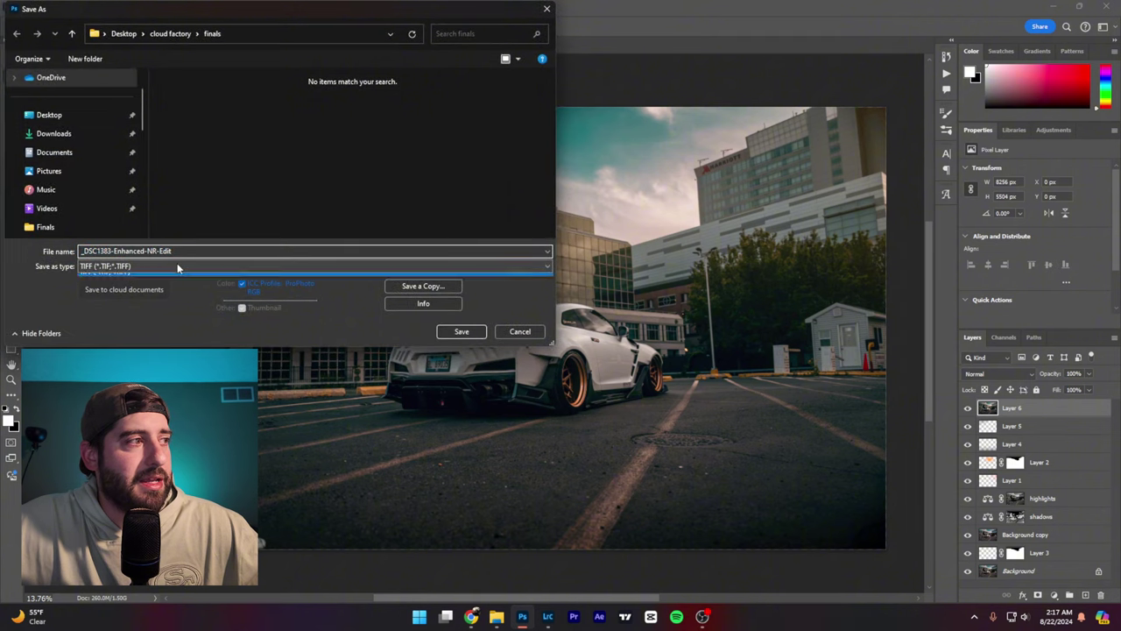
pyautogui.click(171, 278)
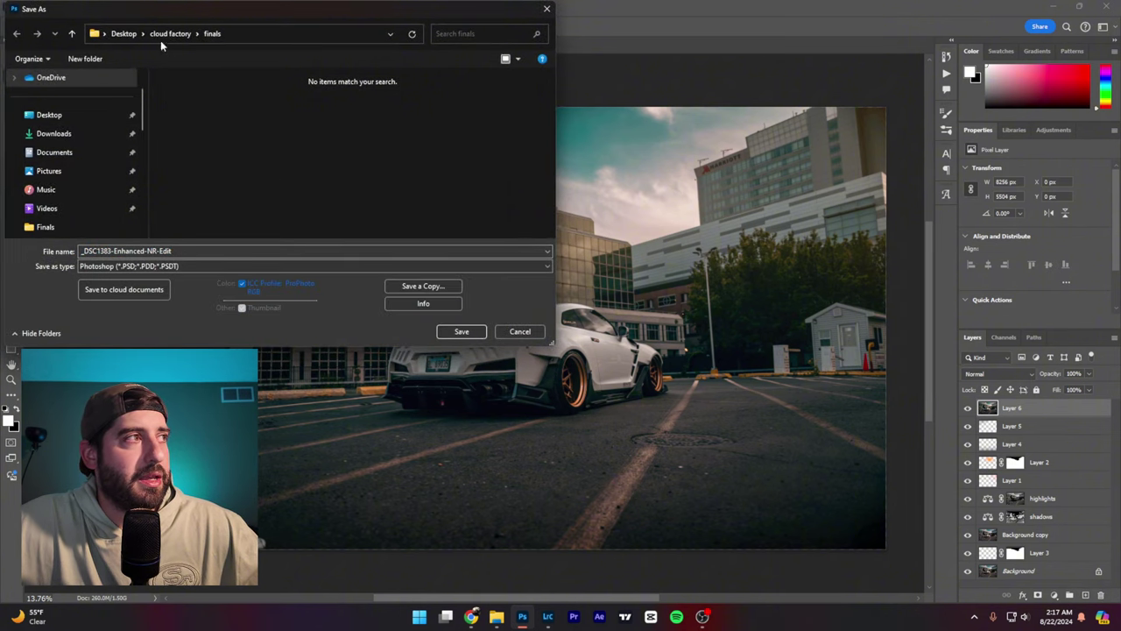
pyautogui.click(124, 33)
pyautogui.scroll(-3, 303, 185)
pyautogui.scroll(-1, 302, 186)
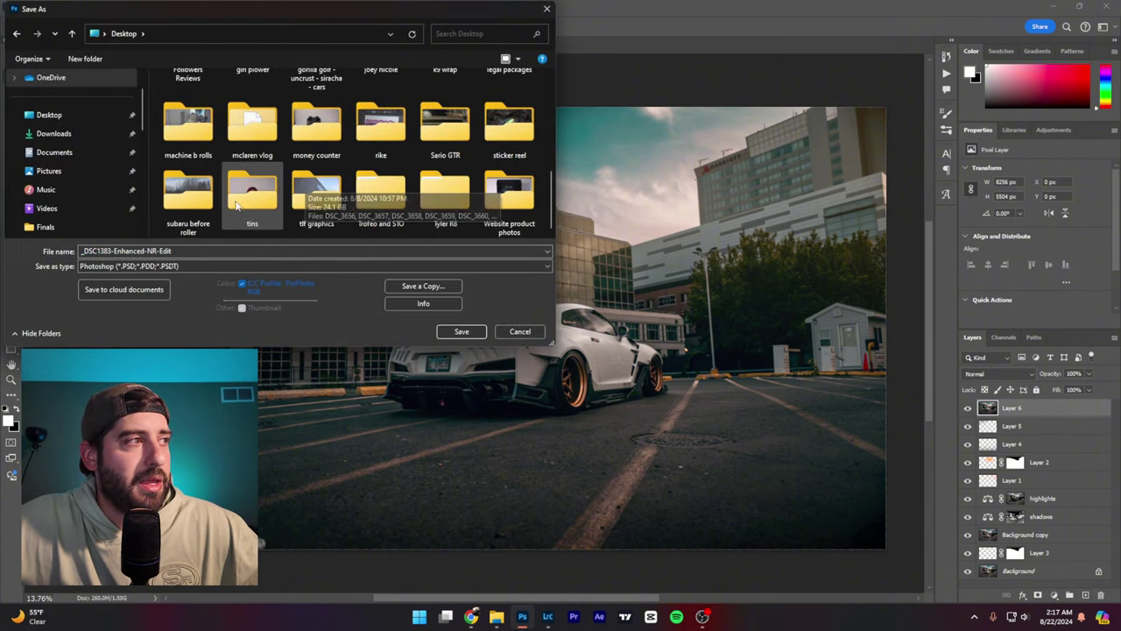
pyautogui.doubleClick(445, 124)
pyautogui.doubleClick(199, 110)
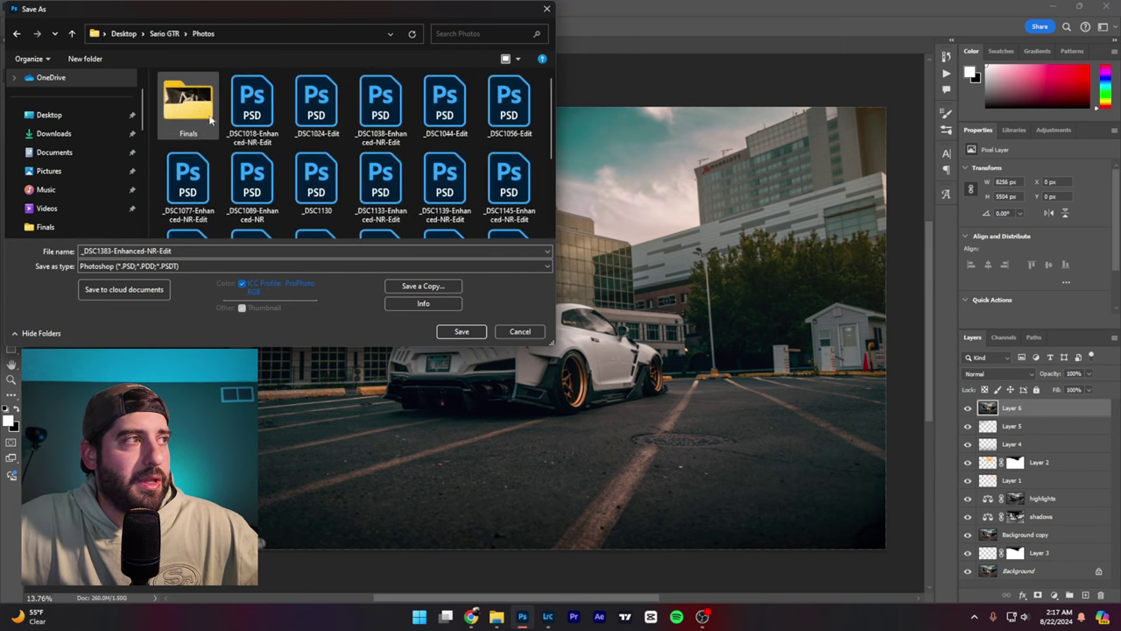
pyautogui.click(458, 331)
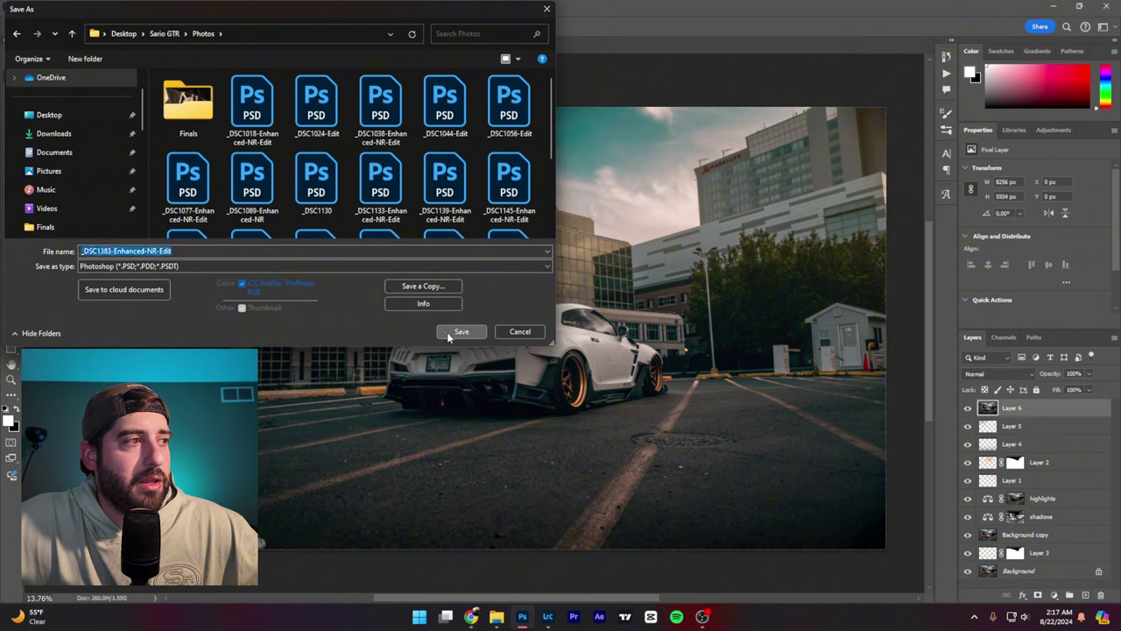
pyautogui.click(690, 171)
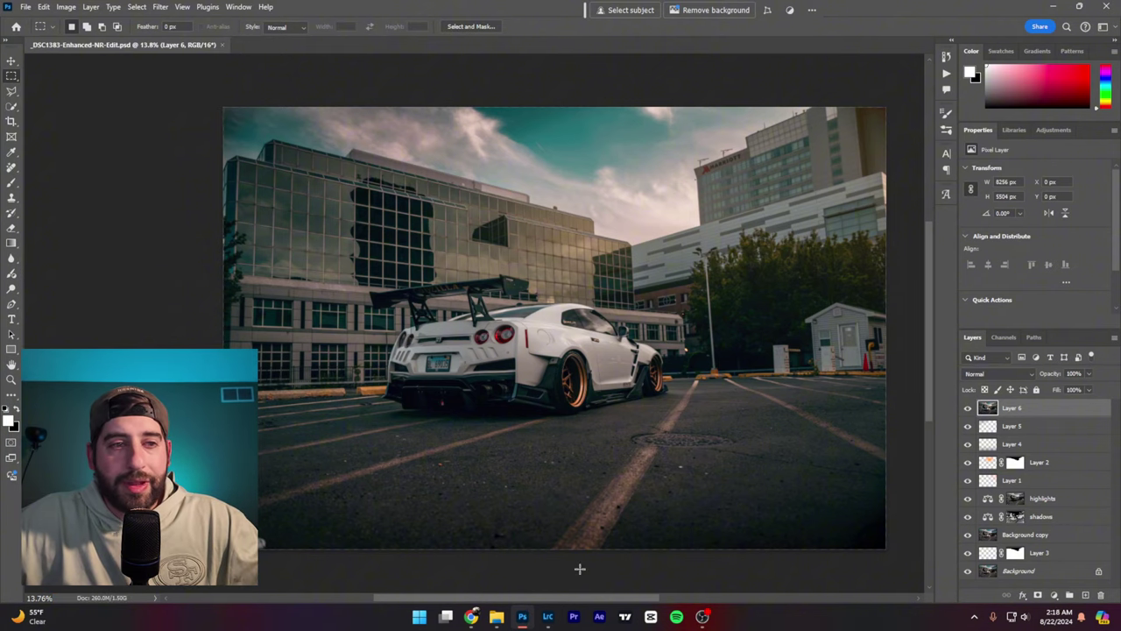
# - Switch to Lightroom Classic and compare _DSC1383-Enhanced-NR.dng with the edited _DSC1383-Enhanced-NR-Edit.psd
pyautogui.click(548, 616)
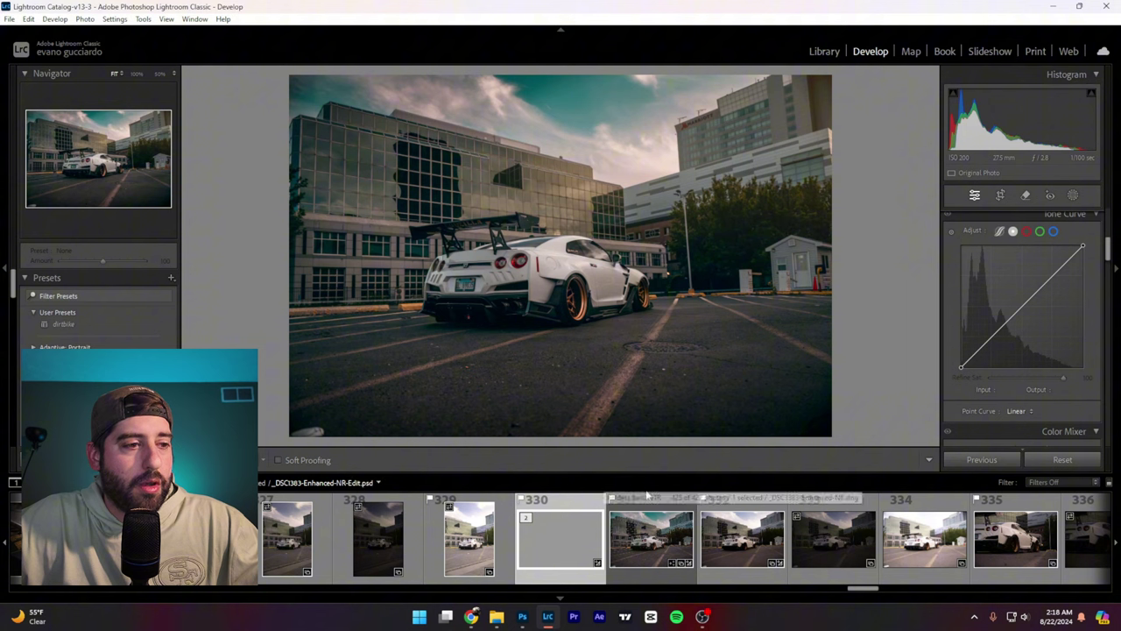
pyautogui.click(640, 534)
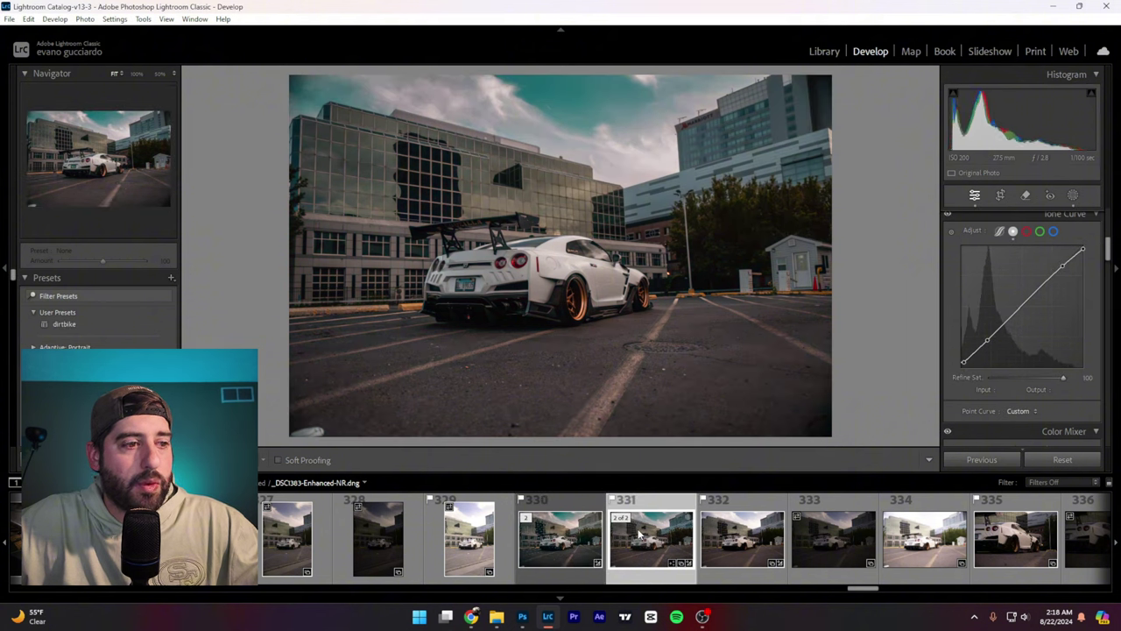
pyautogui.click(568, 538)
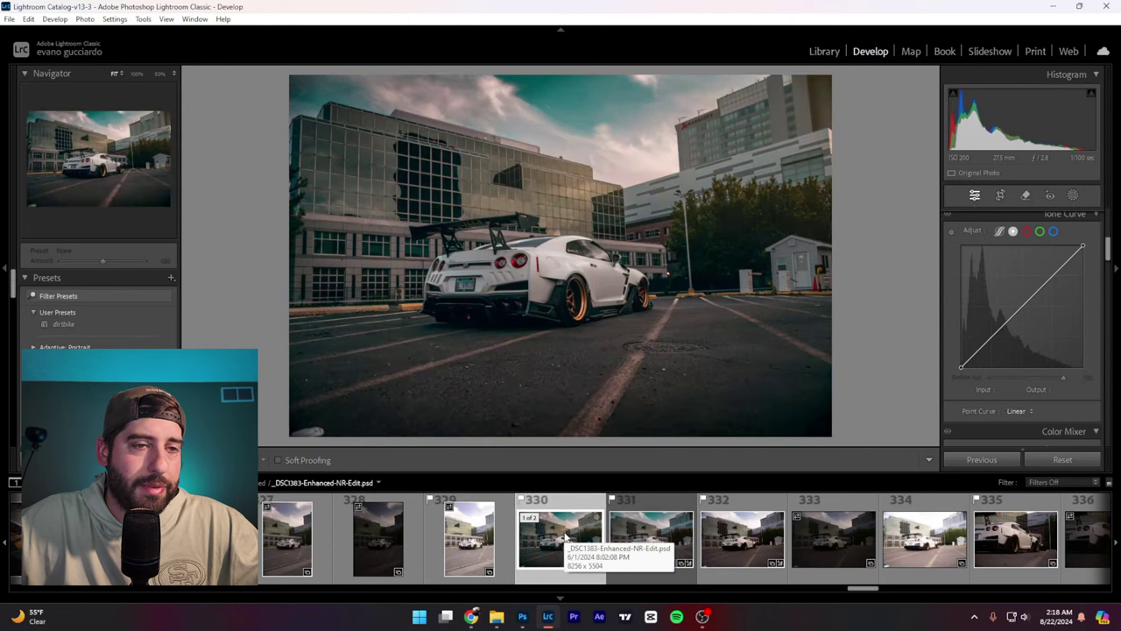
# - Synchronize the Develop settings of _DSC1383-Enhanced-NR.dng to the selected photos 335, 338 and 342
pyautogui.scroll(-5, 677, 554)
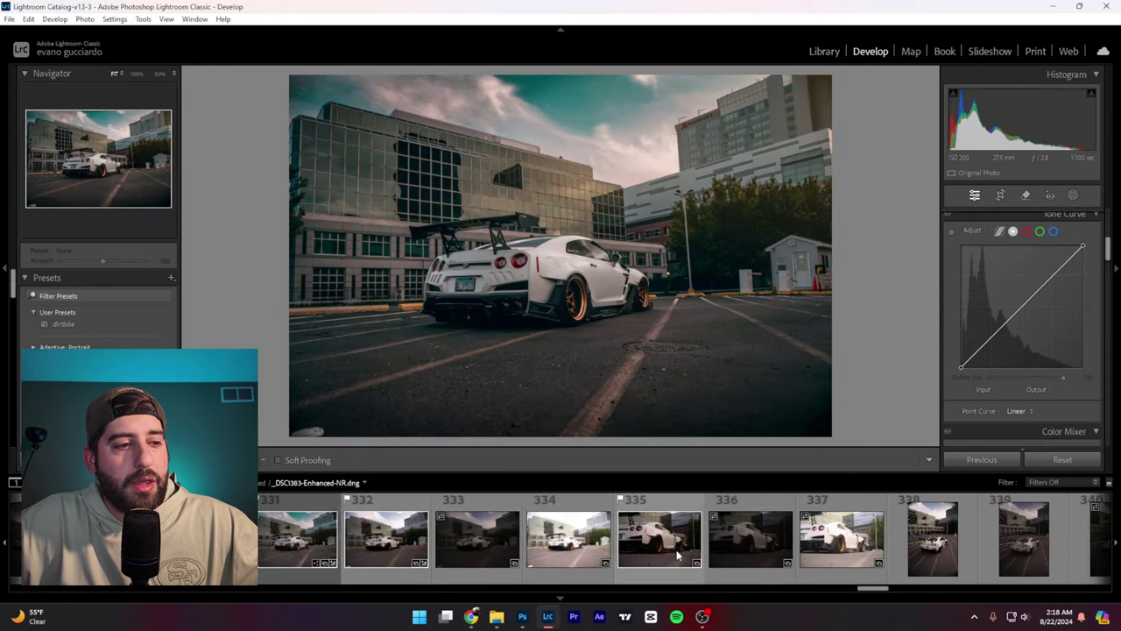
pyautogui.click(288, 545)
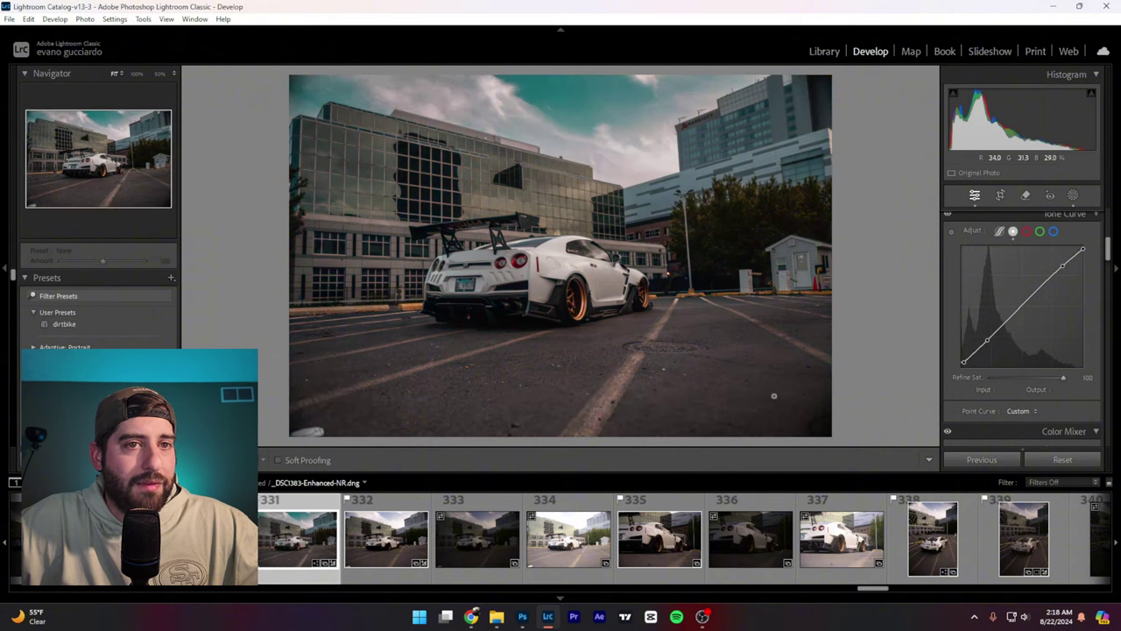
pyautogui.scroll(5, 1021, 351)
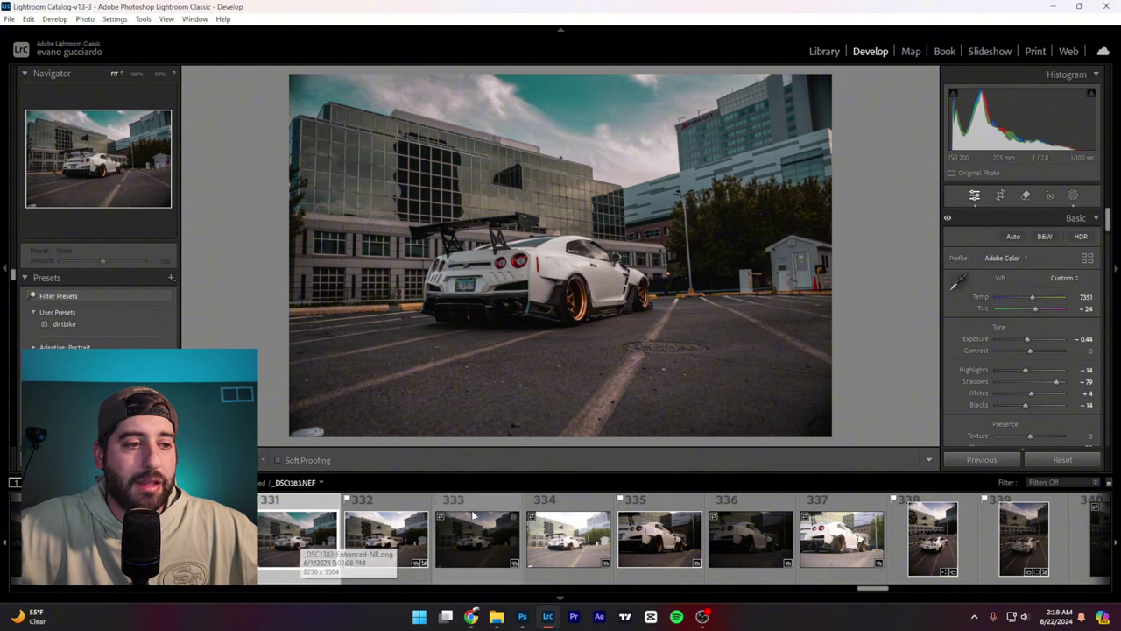
pyautogui.click(659, 538)
pyautogui.scroll(-4, 913, 561)
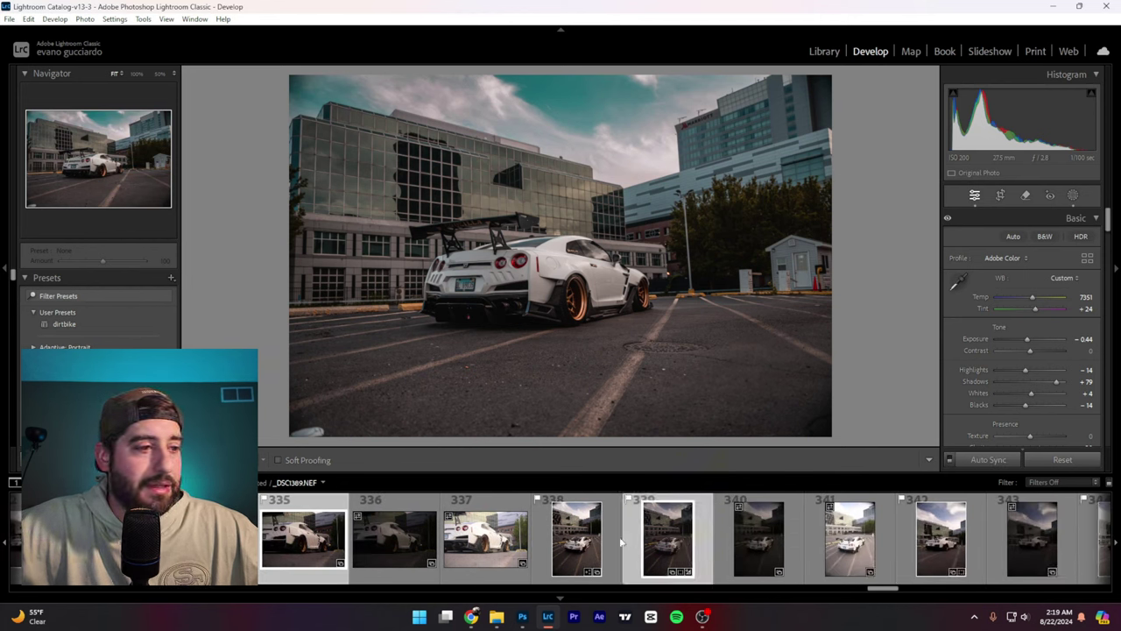
pyautogui.keyDown('ctrl'); pyautogui.click(577, 538); pyautogui.keyUp('ctrl')
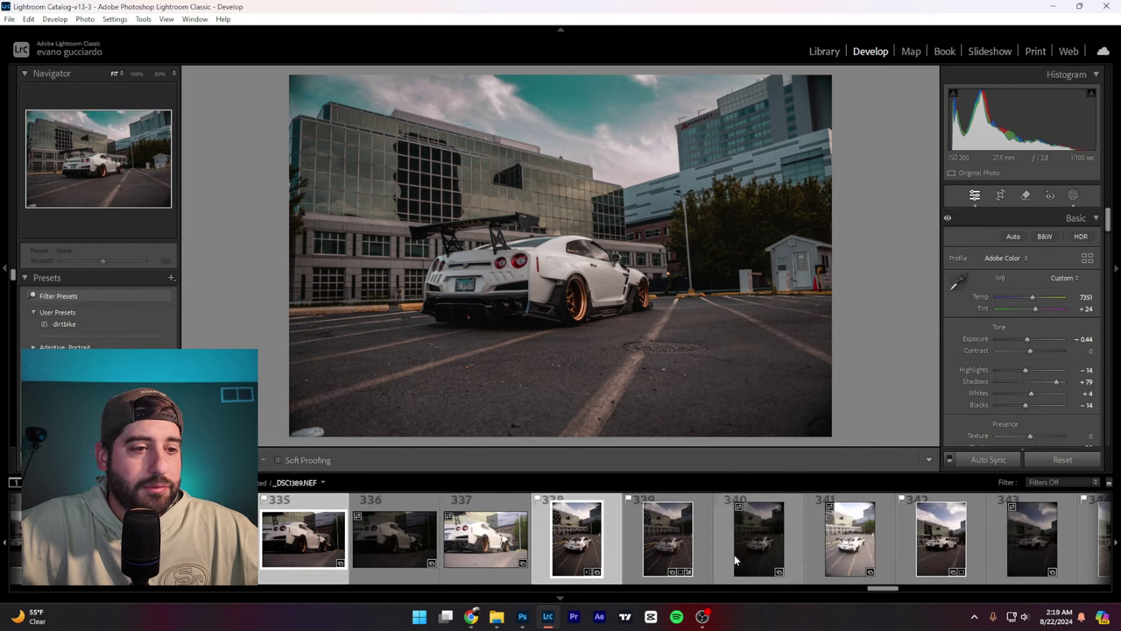
pyautogui.keyDown('ctrl'); pyautogui.click(953, 557); pyautogui.keyUp('ctrl')
pyautogui.scroll(-4, 955, 551)
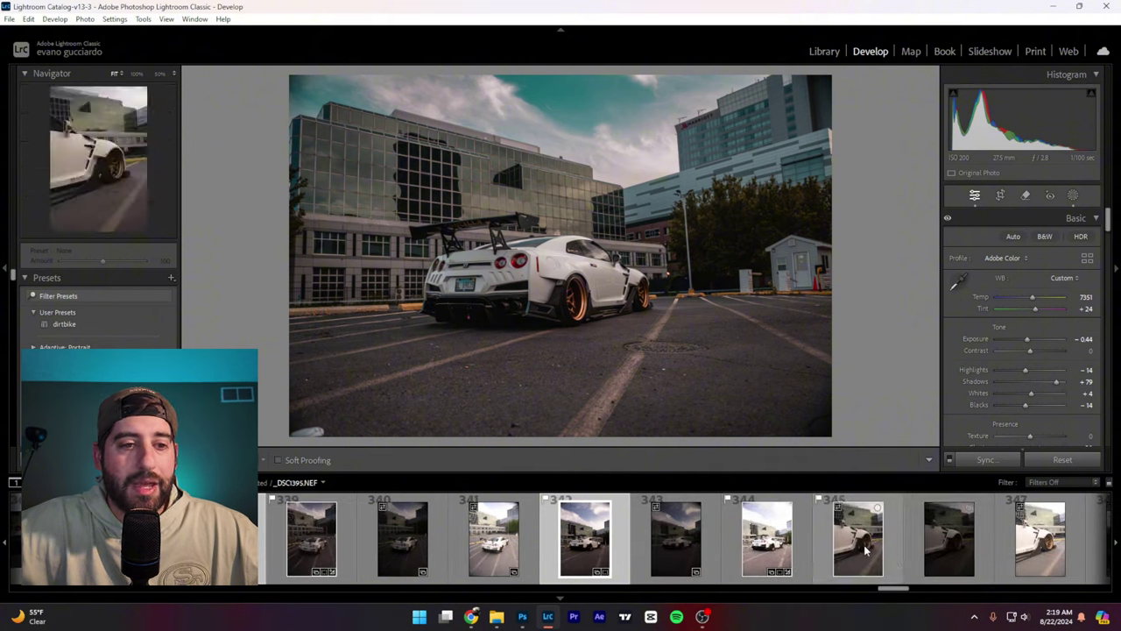
pyautogui.scroll(8, 815, 547)
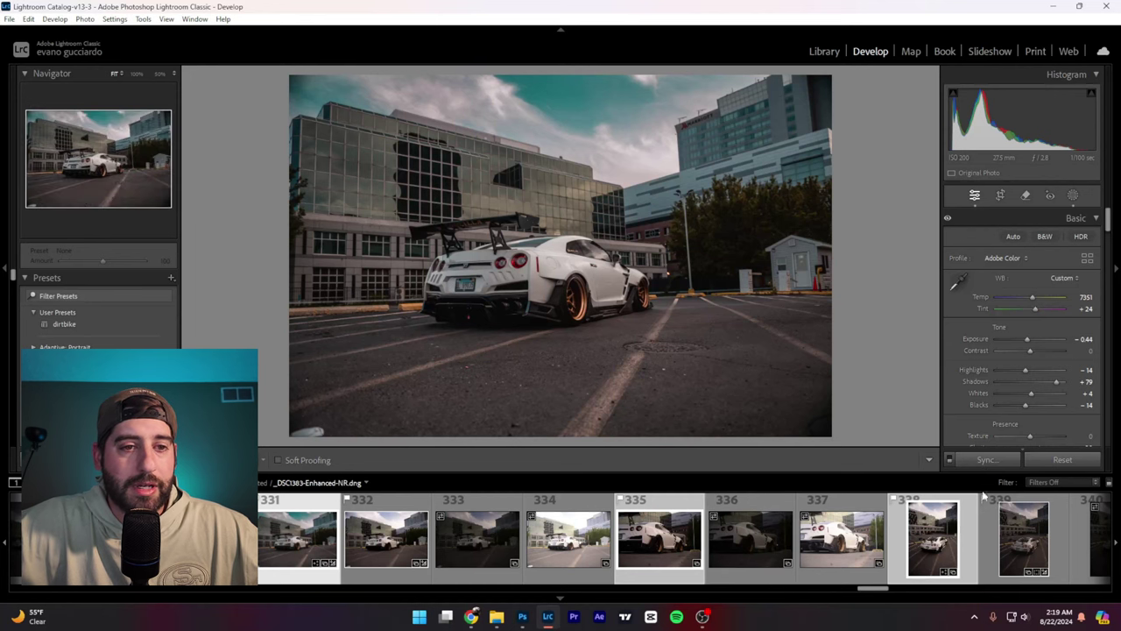
pyautogui.click(986, 460)
pyautogui.click(813, 532)
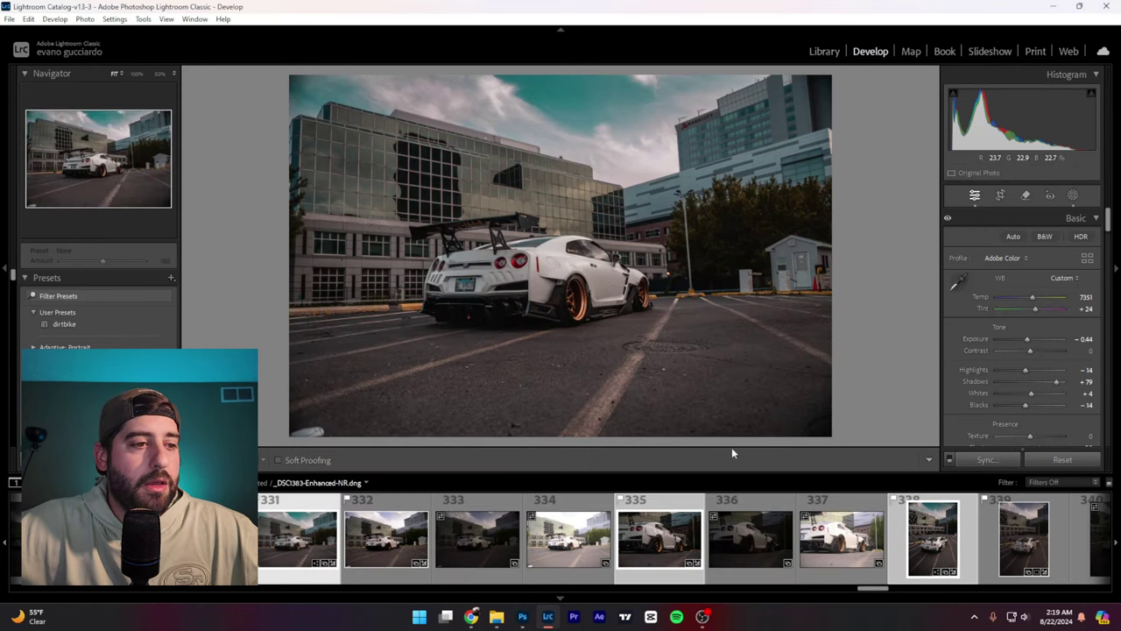
# - Examine the synchronized photos 335, 338 and 342 one by one in the Develop view
pyautogui.click(657, 552)
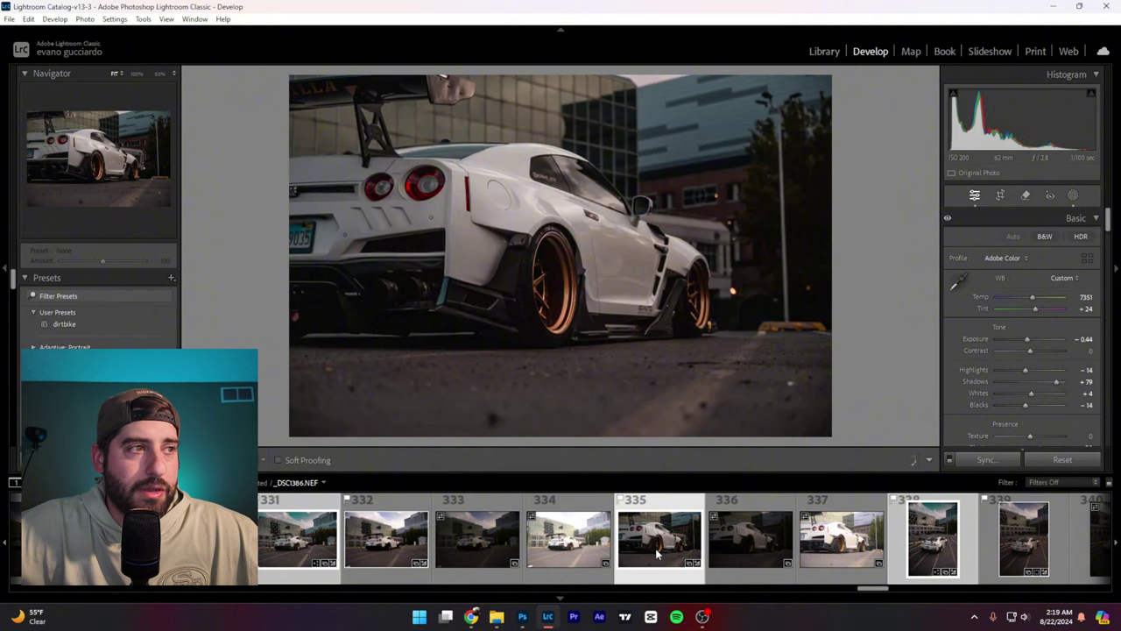
pyautogui.click(930, 539)
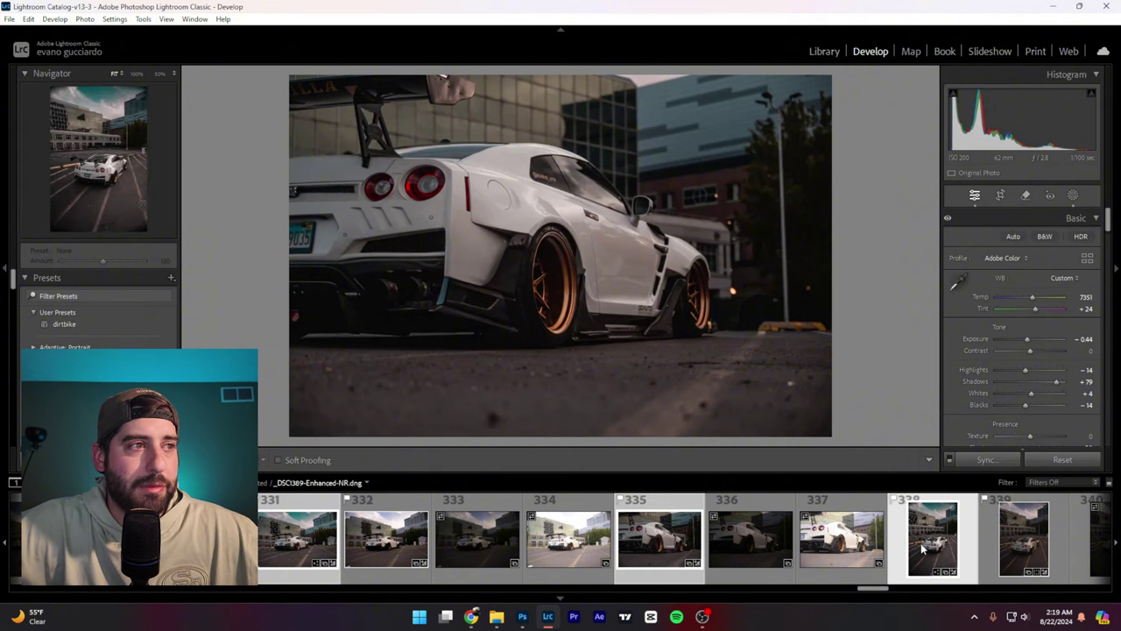
pyautogui.scroll(-3, 887, 547)
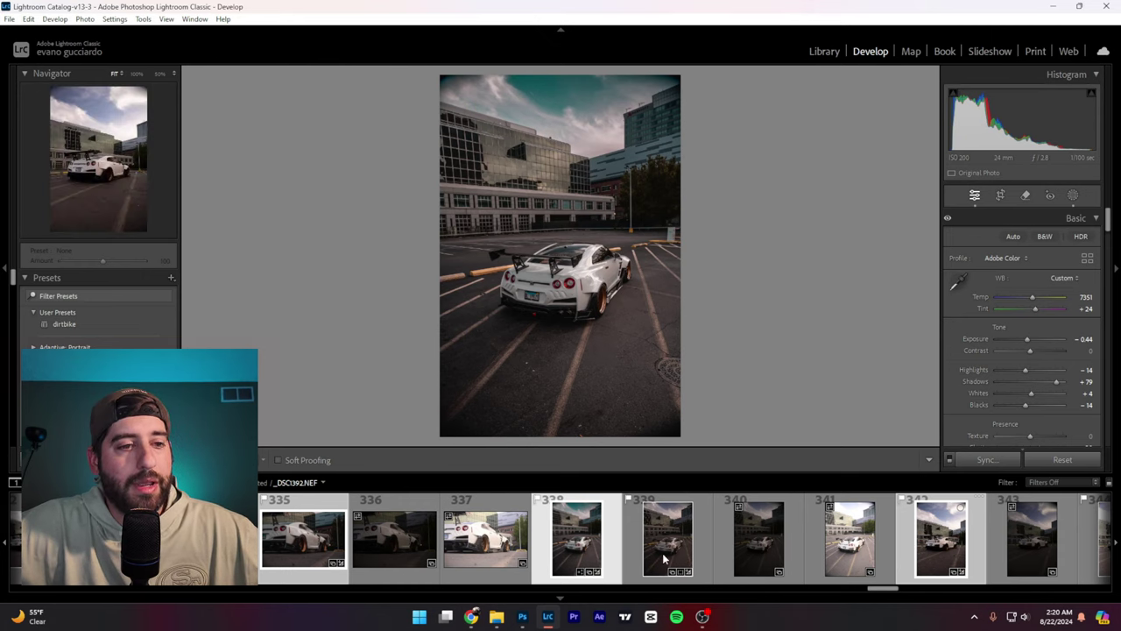
pyautogui.click(925, 548)
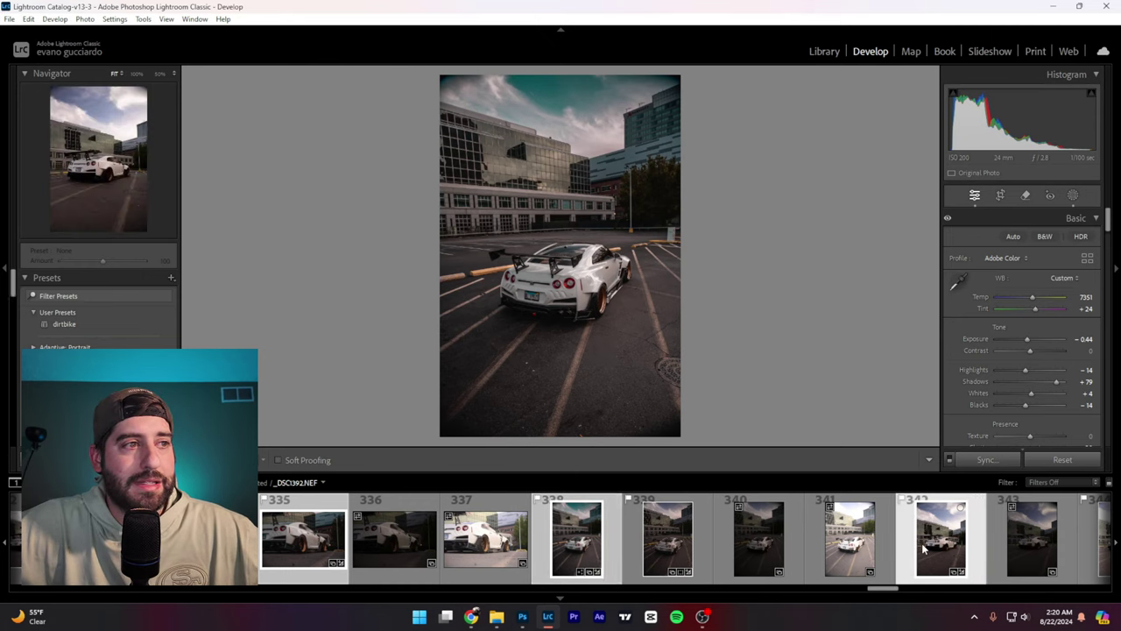
pyautogui.click(677, 544)
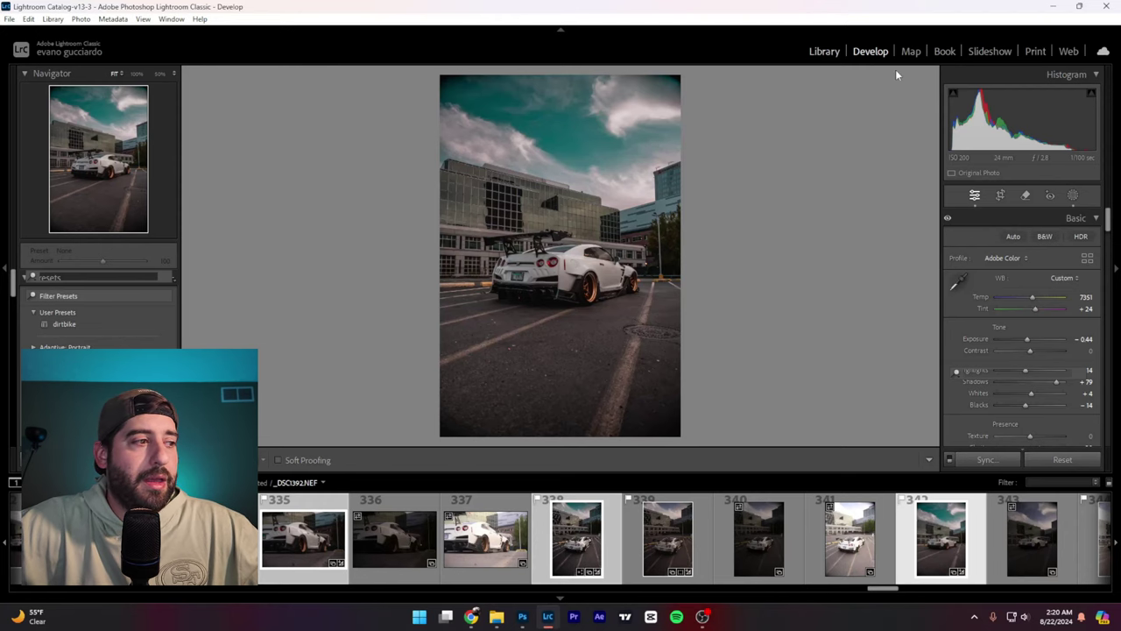
# - Open the Library module and show the photos as a thumbnail grid
pyautogui.click(824, 51)
pyautogui.click(267, 460)
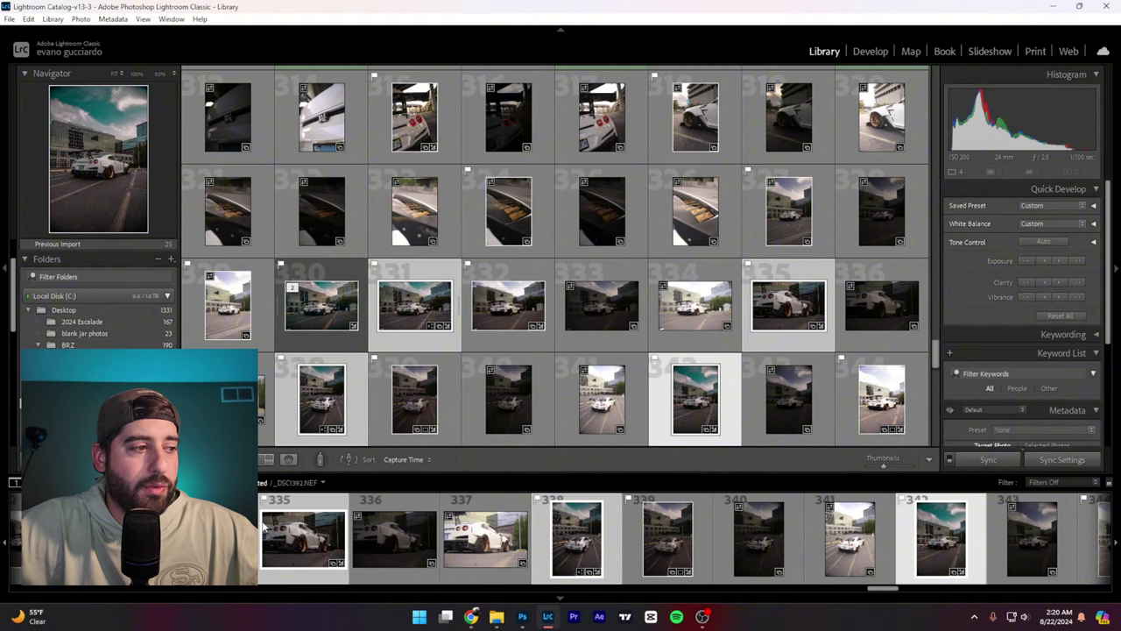
# - Assign the green color label to the selected photos 331, 335, 338 and 342
pyautogui.scroll(4, 263, 528)
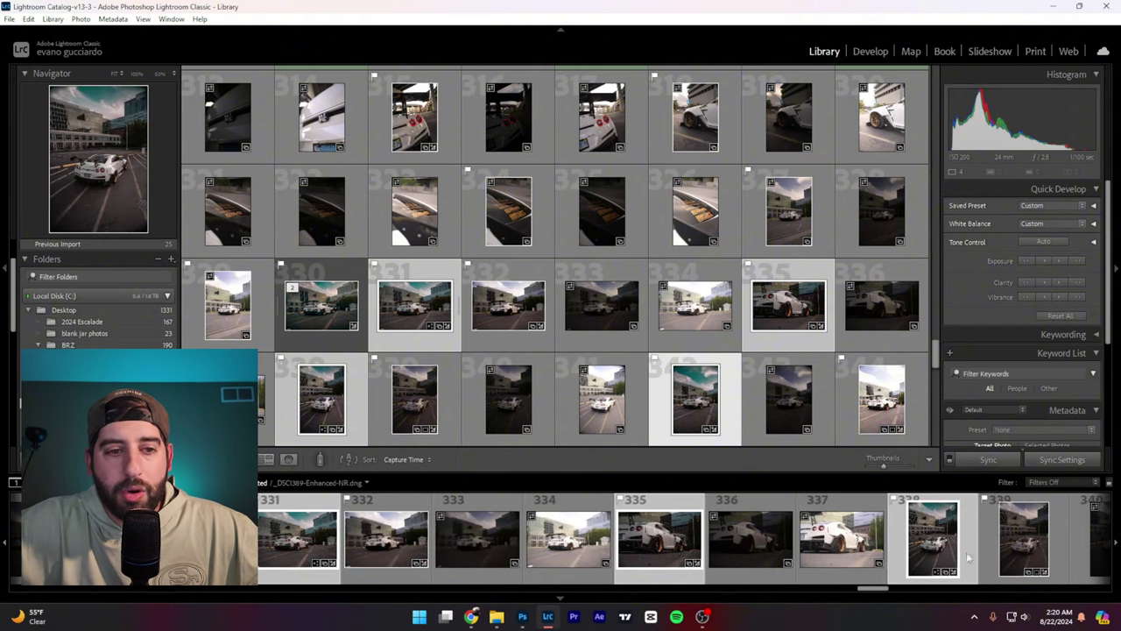
pyautogui.rightClick(638, 544)
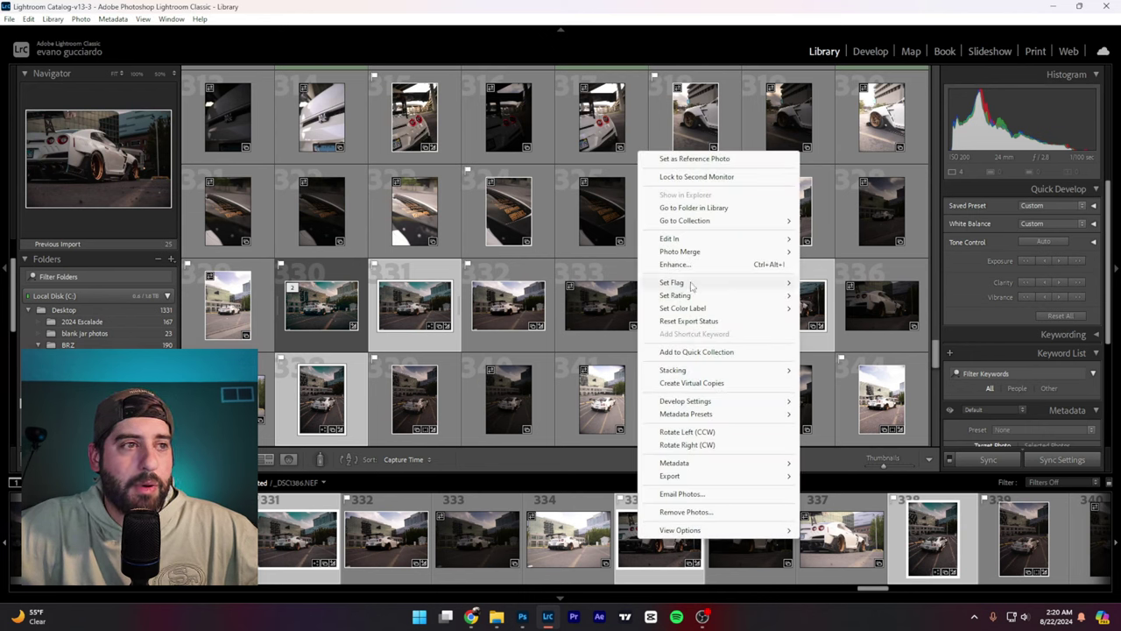
pyautogui.click(824, 333)
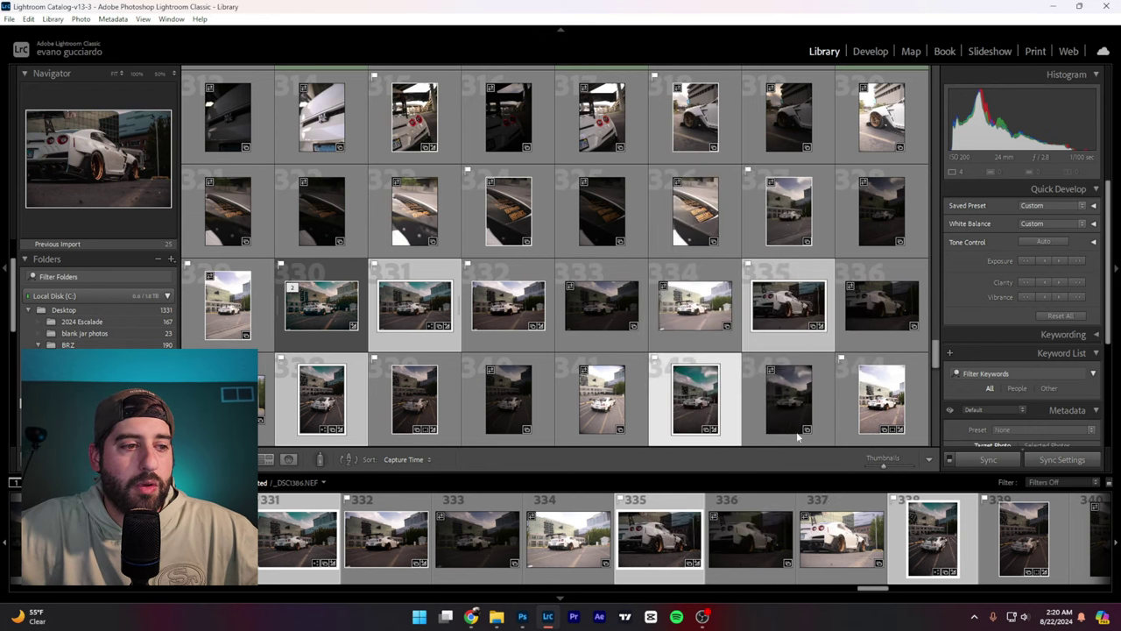
pyautogui.click(867, 53)
pyautogui.click(828, 56)
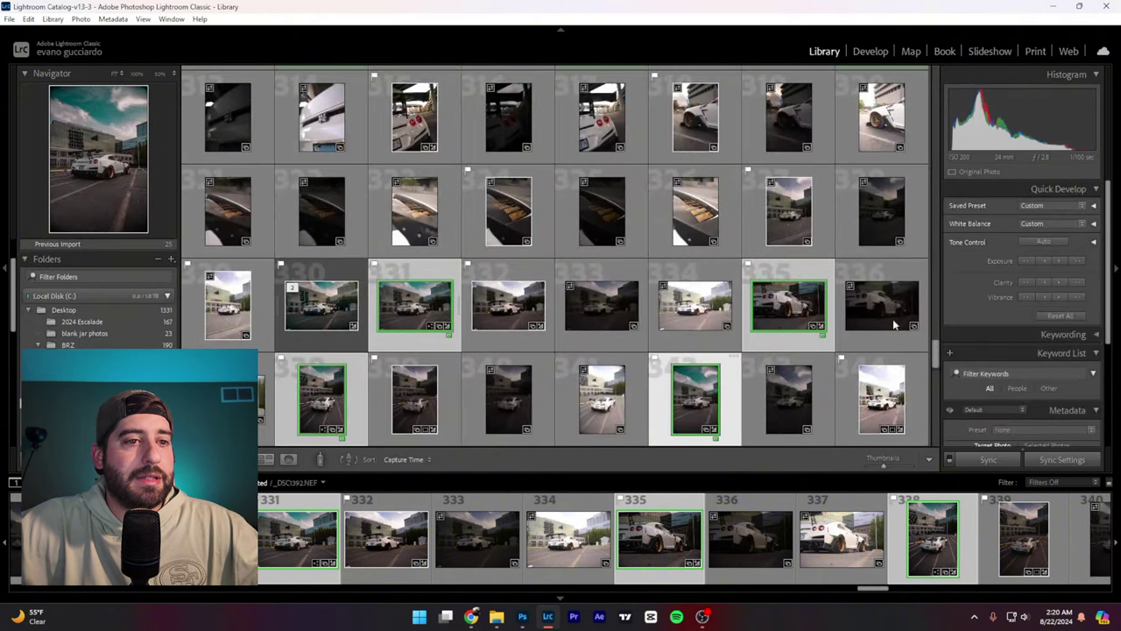
# - Compare photos 331, 335, 338 and 342 in Survey view, trying the comparison with neighbouring photos 332 to 334 included
pyautogui.click(266, 461)
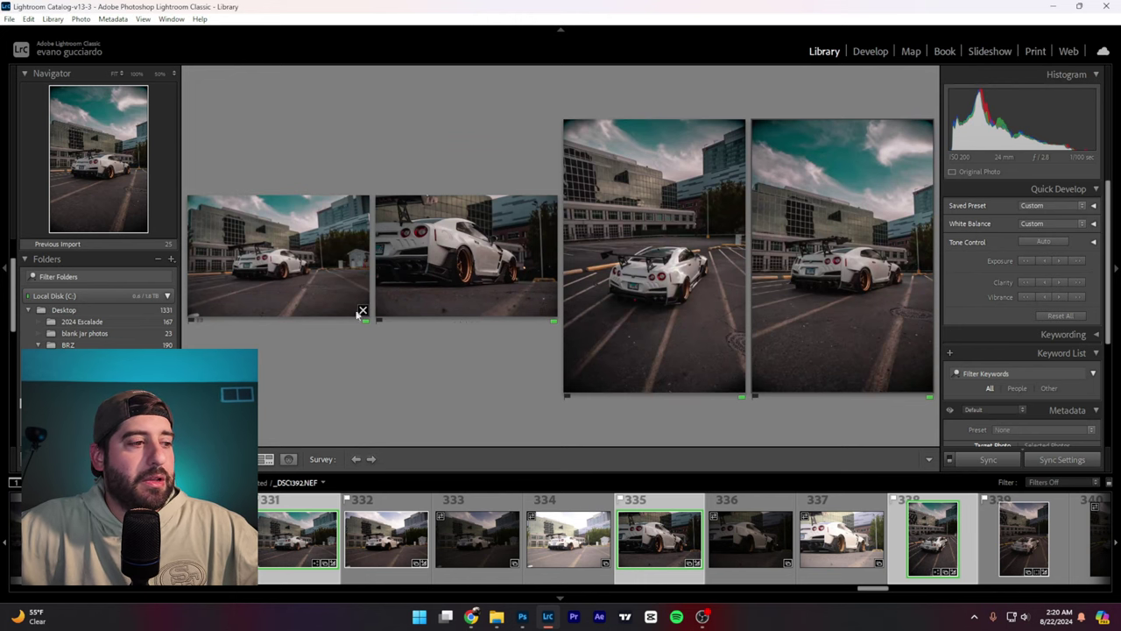
pyautogui.keyDown('ctrl'); pyautogui.click(570, 555); pyautogui.keyUp('ctrl')
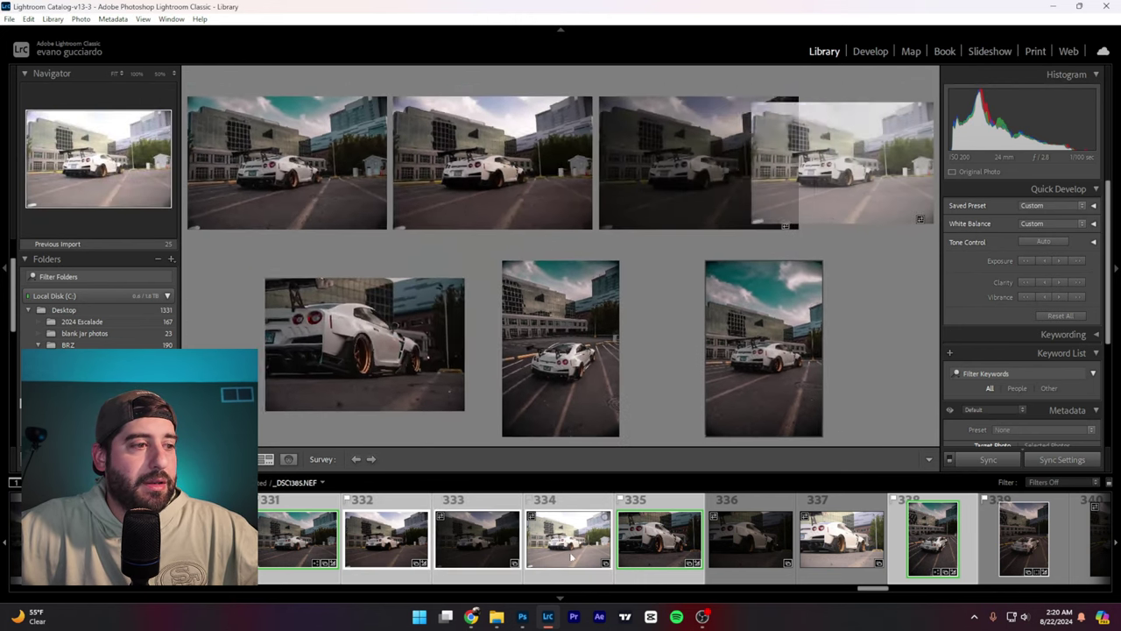
pyautogui.keyDown('ctrl'); pyautogui.click(386, 539); pyautogui.keyUp('ctrl')
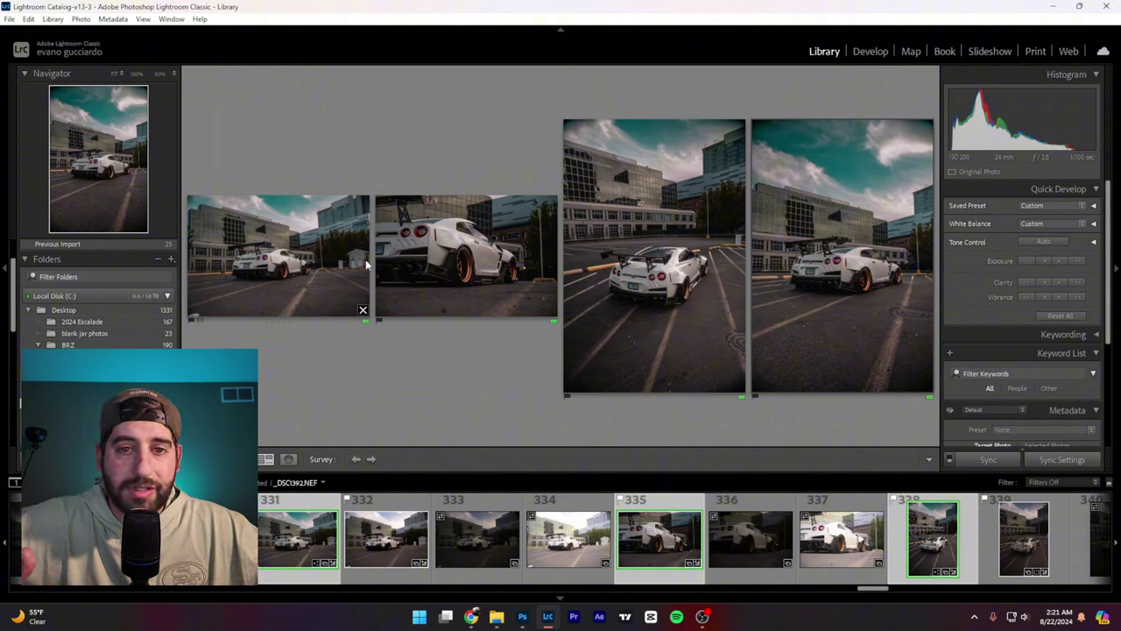
# - Replace photo 331 with _DSC1383-Enhanced-NR-Edit.psd in the Survey comparison and compare it with the synchronized photos
pyautogui.keyDown('ctrl'); pyautogui.click(268, 543); pyautogui.keyUp('ctrl')
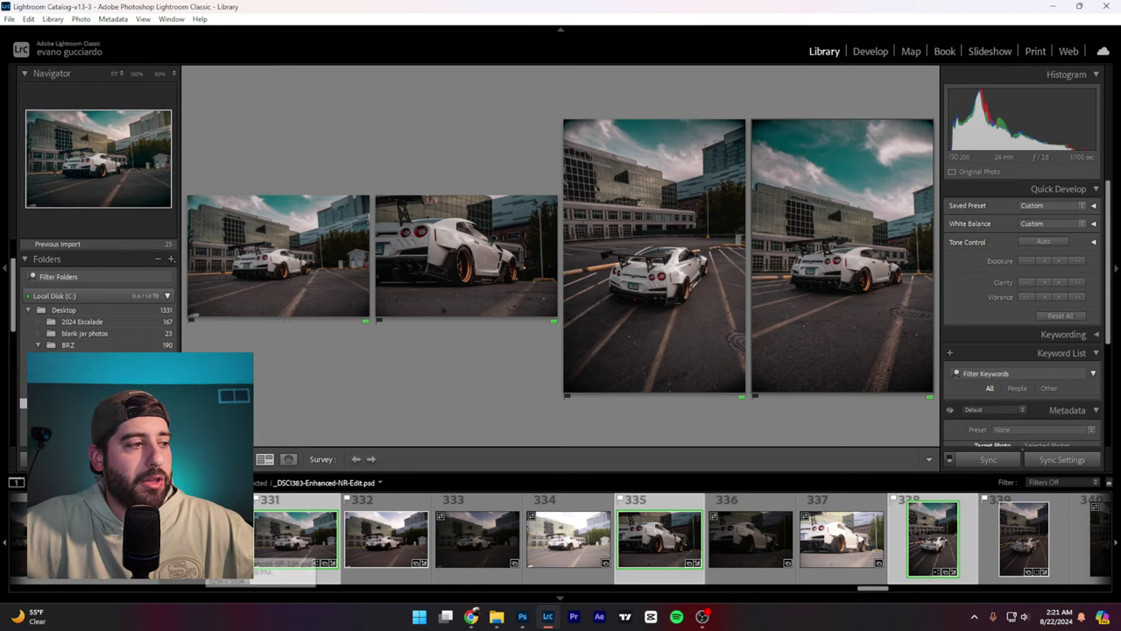
pyautogui.keyDown('ctrl'); pyautogui.click(267, 544); pyautogui.keyUp('ctrl')
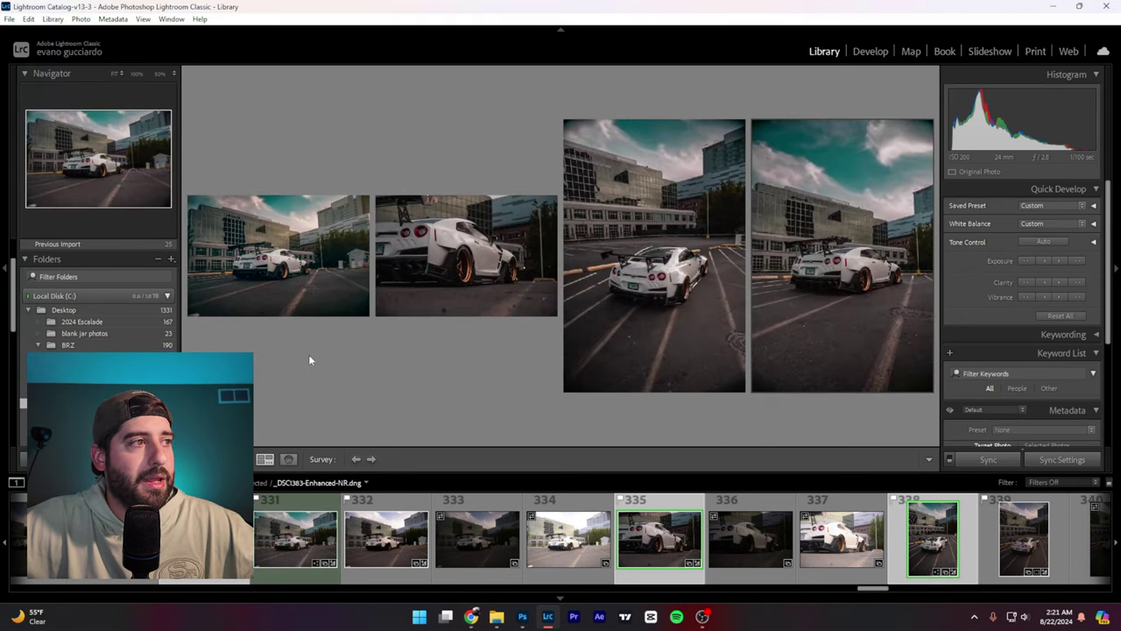
pyautogui.moveTo(285, 250)
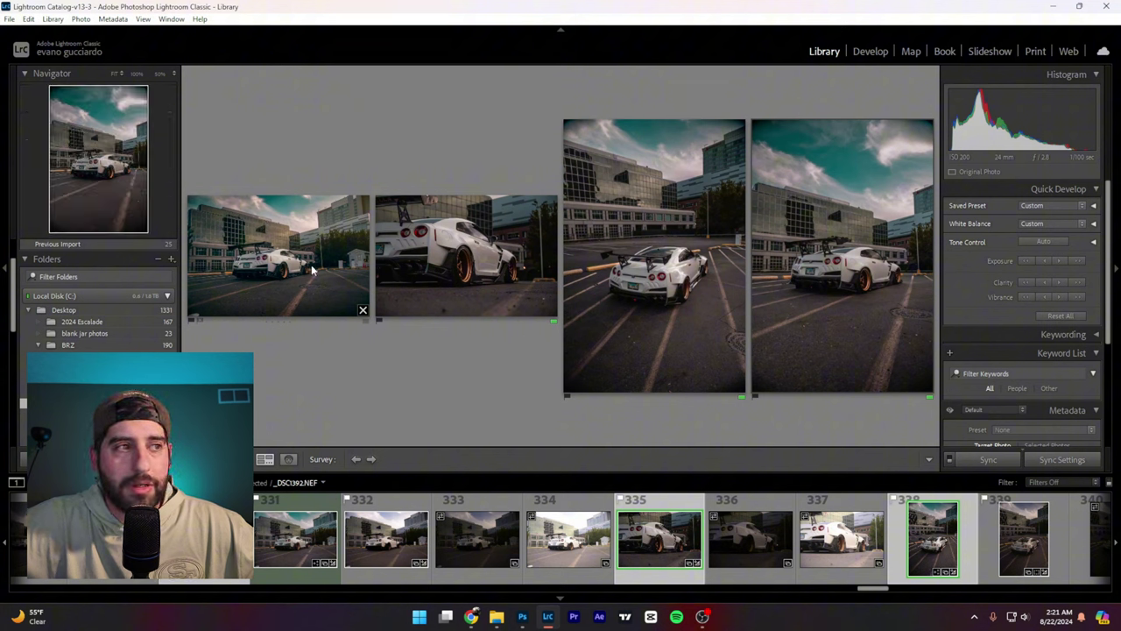
pyautogui.moveTo(425, 267)
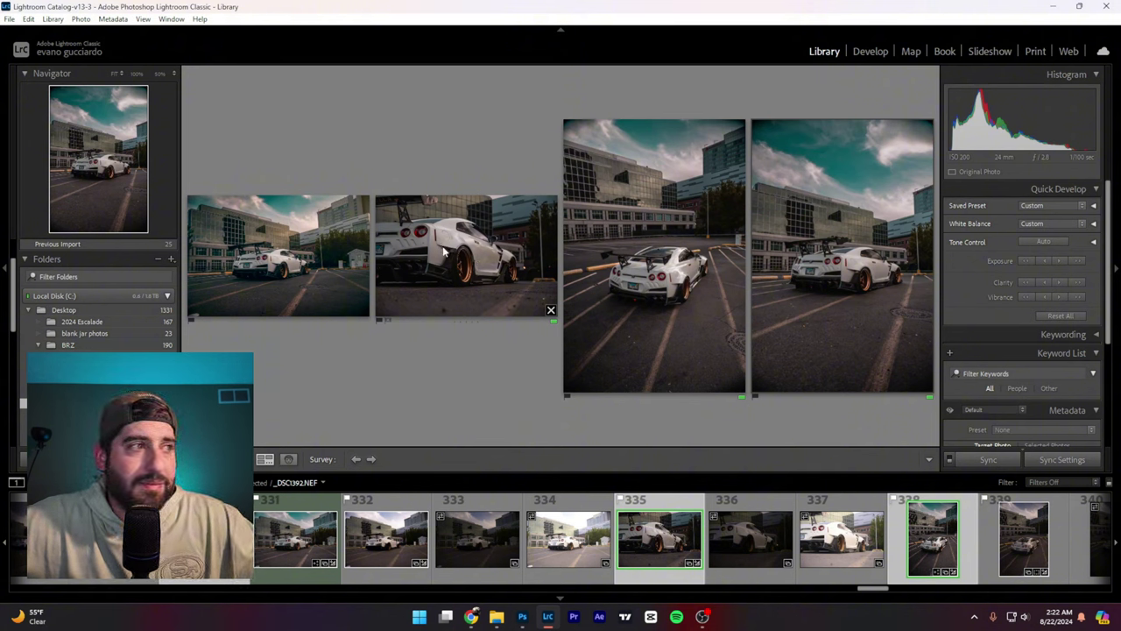
# - Examine the Tone Curve and Color Grading settings of photo 335 in the Develop module, and return to the Library's Survey view
pyautogui.click(398, 275)
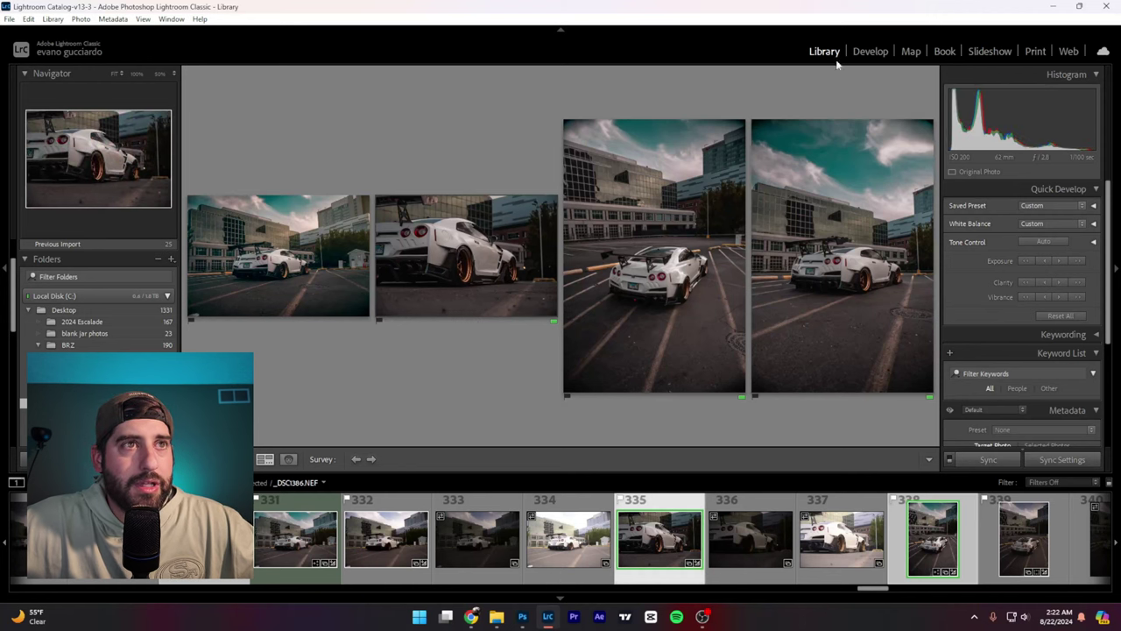
pyautogui.click(870, 51)
pyautogui.scroll(-10, 1001, 351)
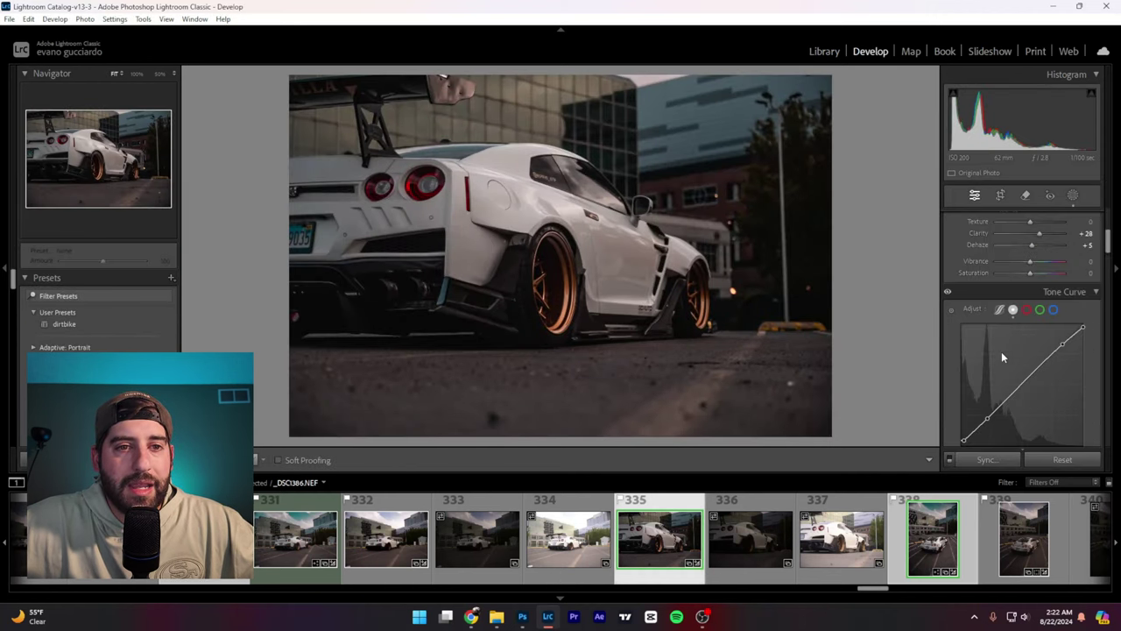
pyautogui.scroll(-5, 1005, 344)
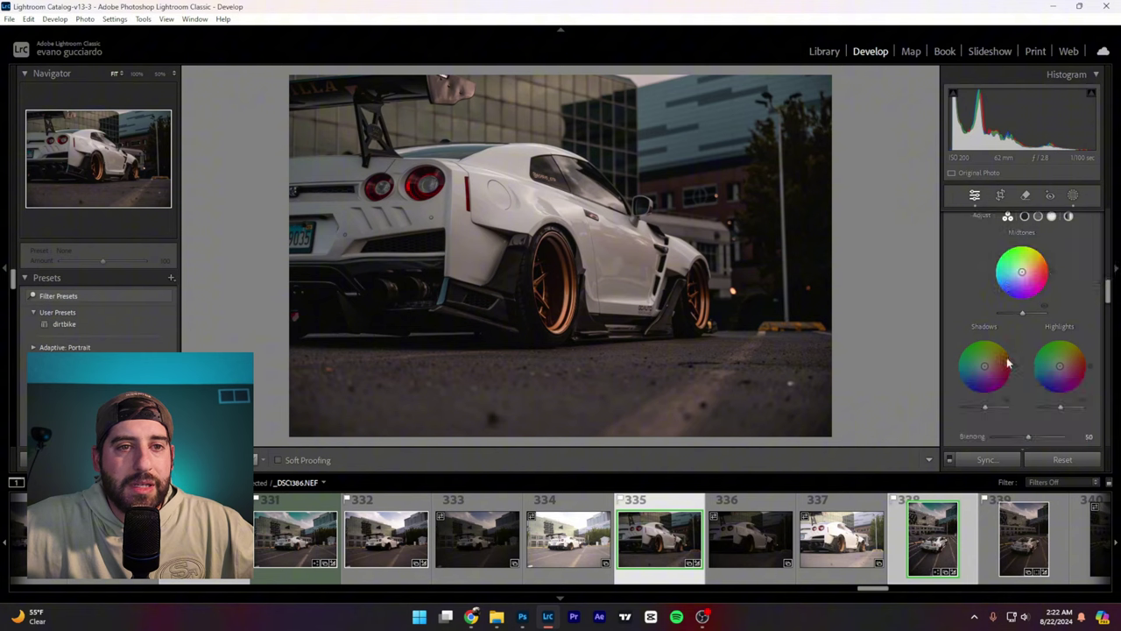
pyautogui.moveTo(987, 379); pyautogui.dragTo(1044, 380)
pyautogui.scroll(-2, 1010, 397)
pyautogui.click(831, 50)
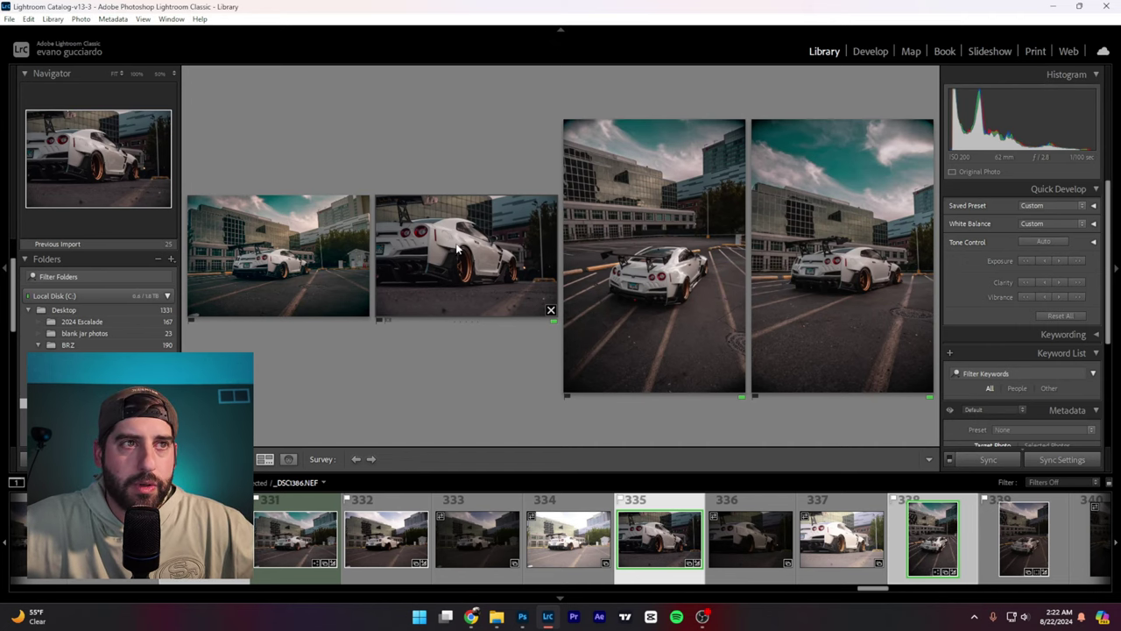
# - Select only _DSC1383-Enhanced-NR-Edit.psd, photo 330, and open it in the Develop module
pyautogui.click(601, 540)
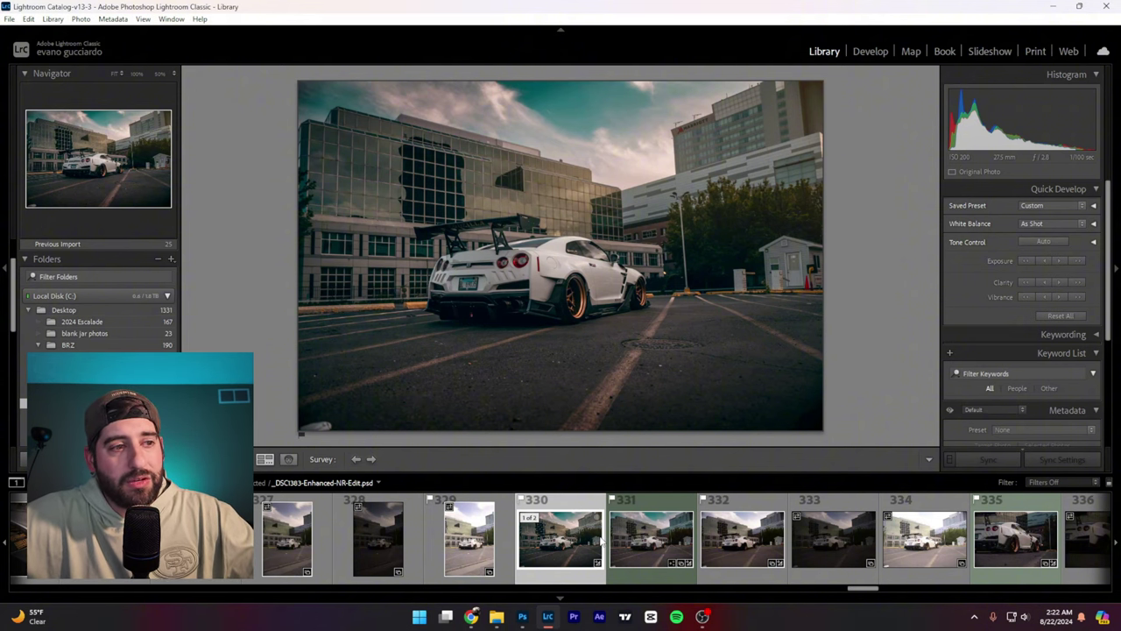
pyautogui.press('F5')
pyautogui.press('F5')
pyautogui.click(870, 50)
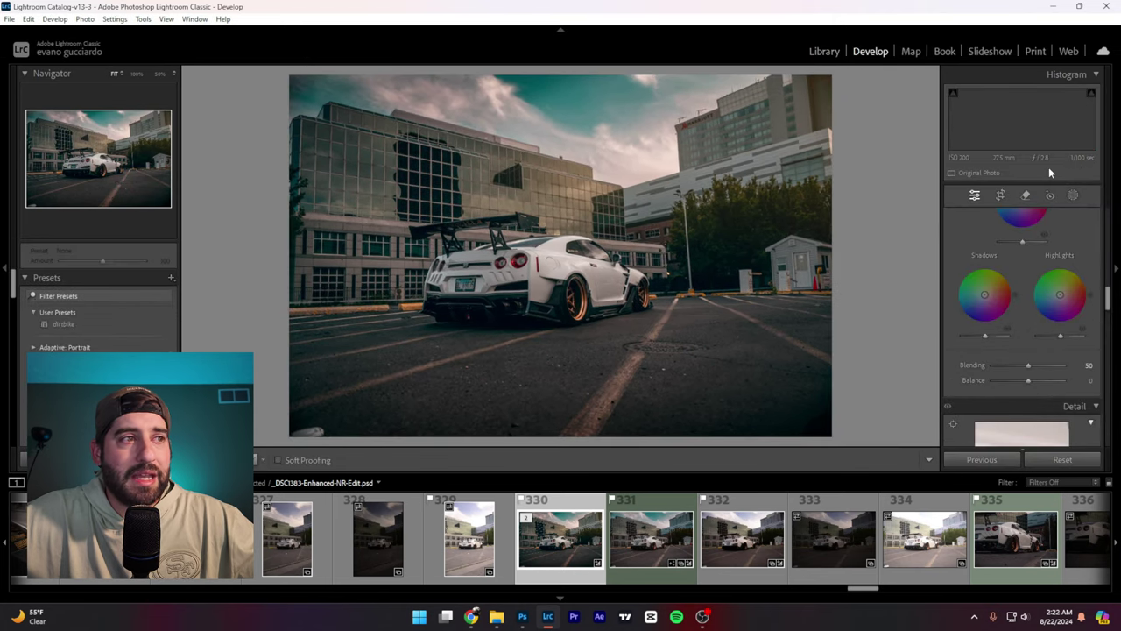
# - Add a Select Subject mask on the car and set its Clarity to 10 and Dehaze to 2
pyautogui.click(1073, 195)
pyautogui.click(975, 287)
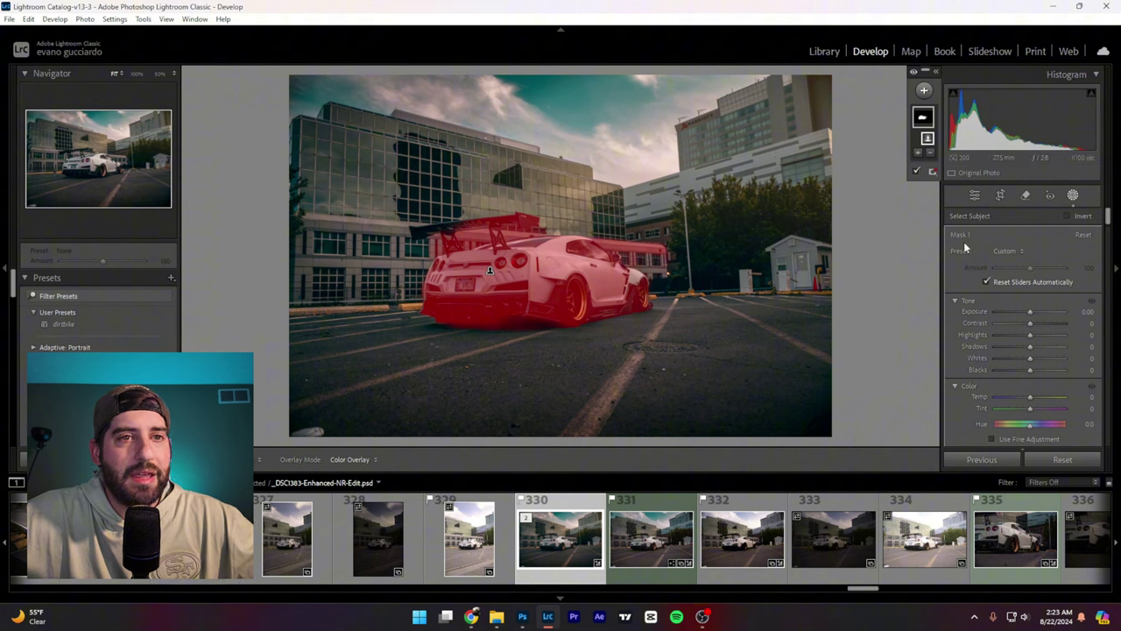
pyautogui.scroll(-5, 1027, 385)
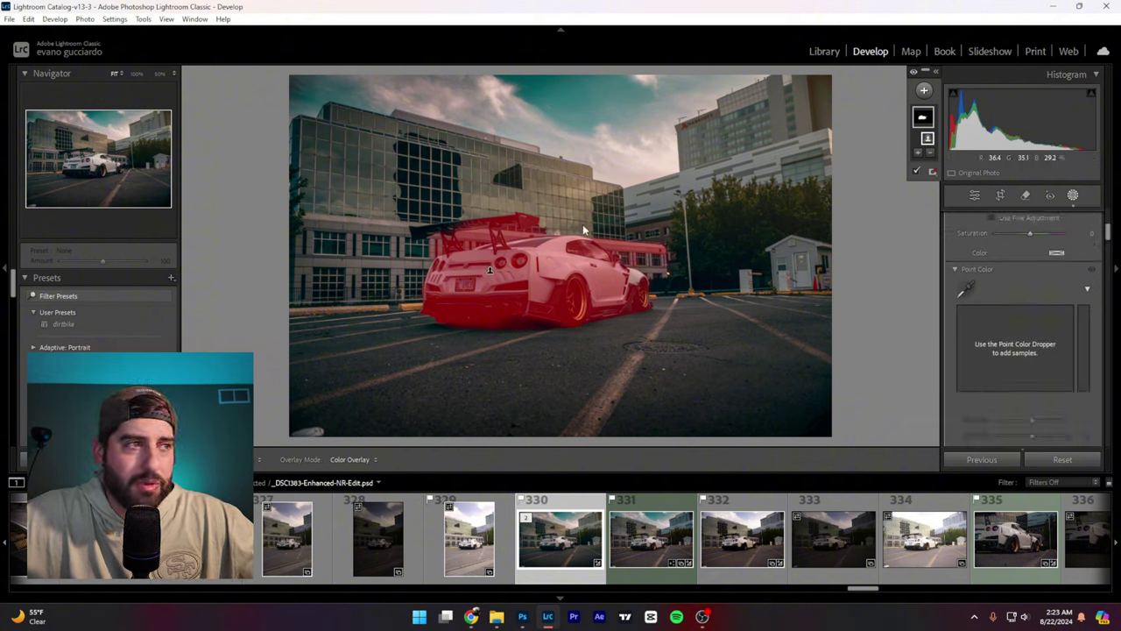
pyautogui.scroll(-5, 1022, 346)
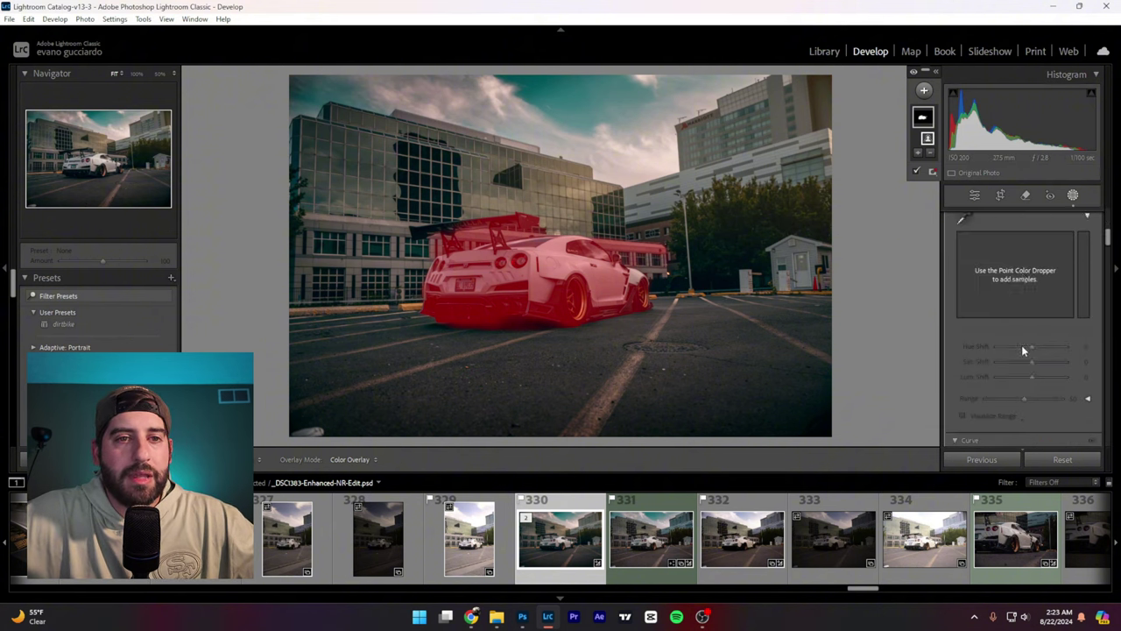
pyautogui.moveTo(1030, 373); pyautogui.dragTo(1034, 373)
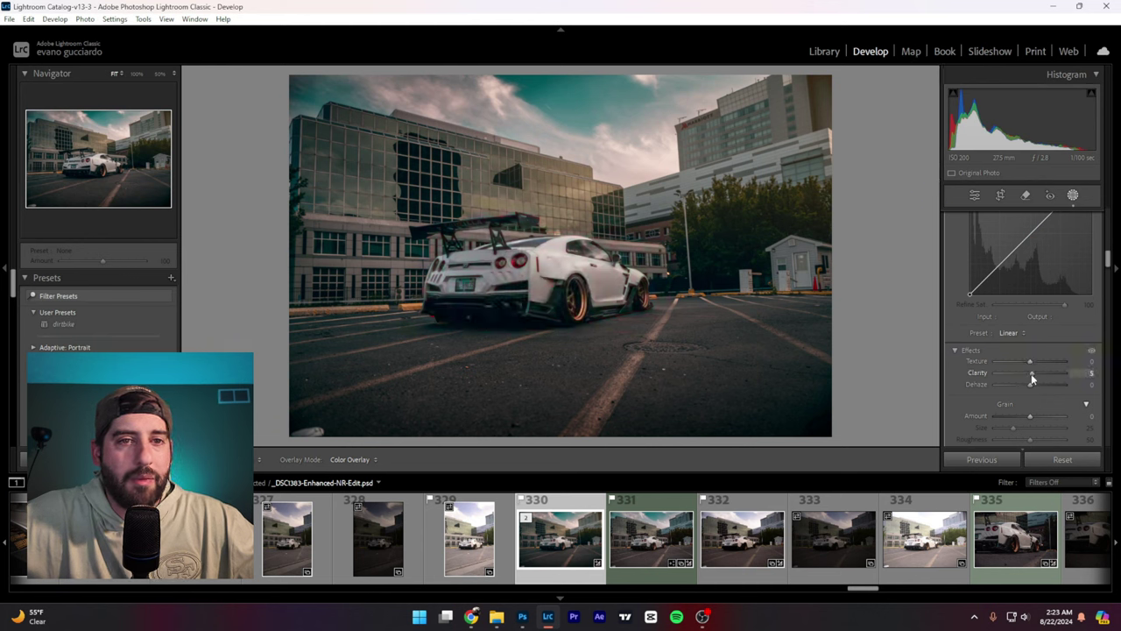
pyautogui.moveTo(1033, 373); pyautogui.dragTo(1033, 373)
pyautogui.click(1030, 384)
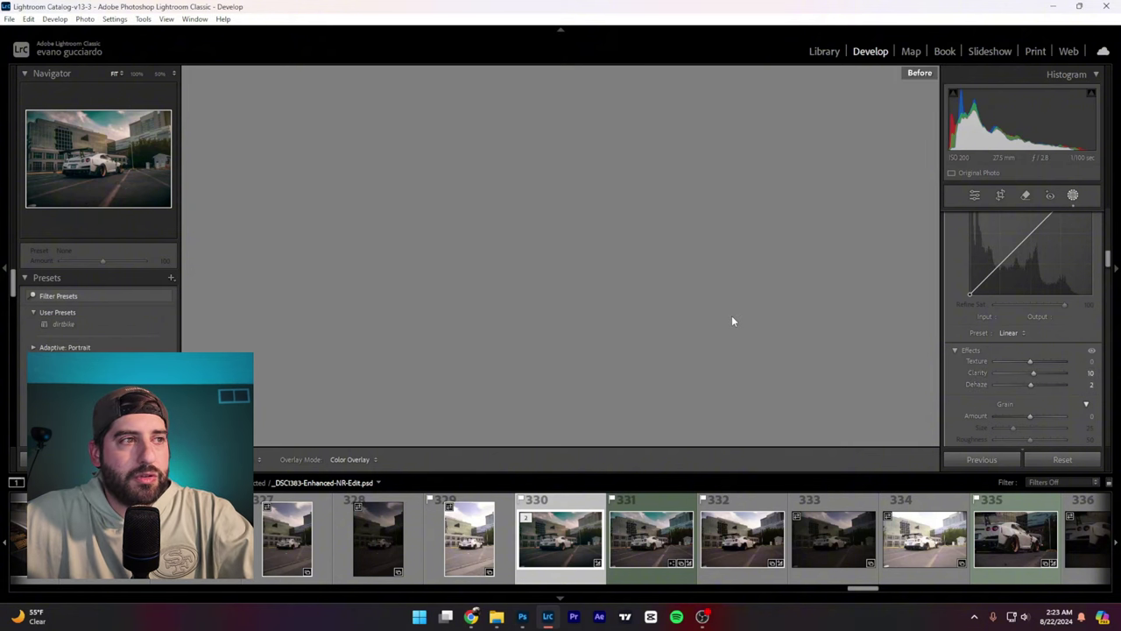
# - Undo the mask's Clarity and Dehaze adjustments and delete the subject mask from the car
pyautogui.hotkey('ctrl', 'z')
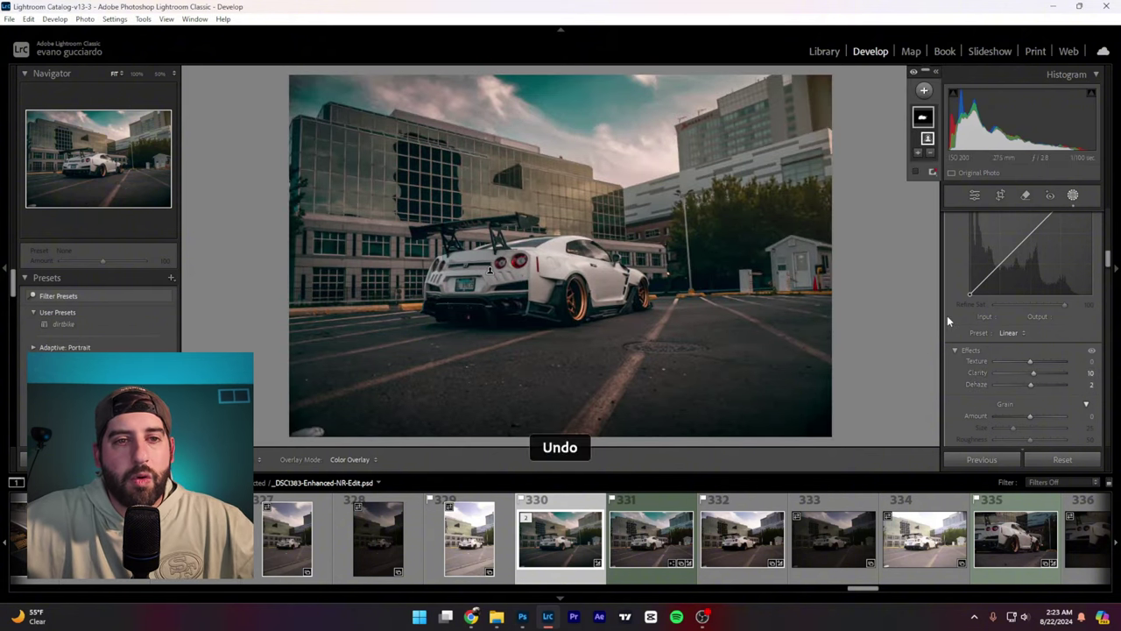
pyautogui.hotkey('ctrl', 'z')
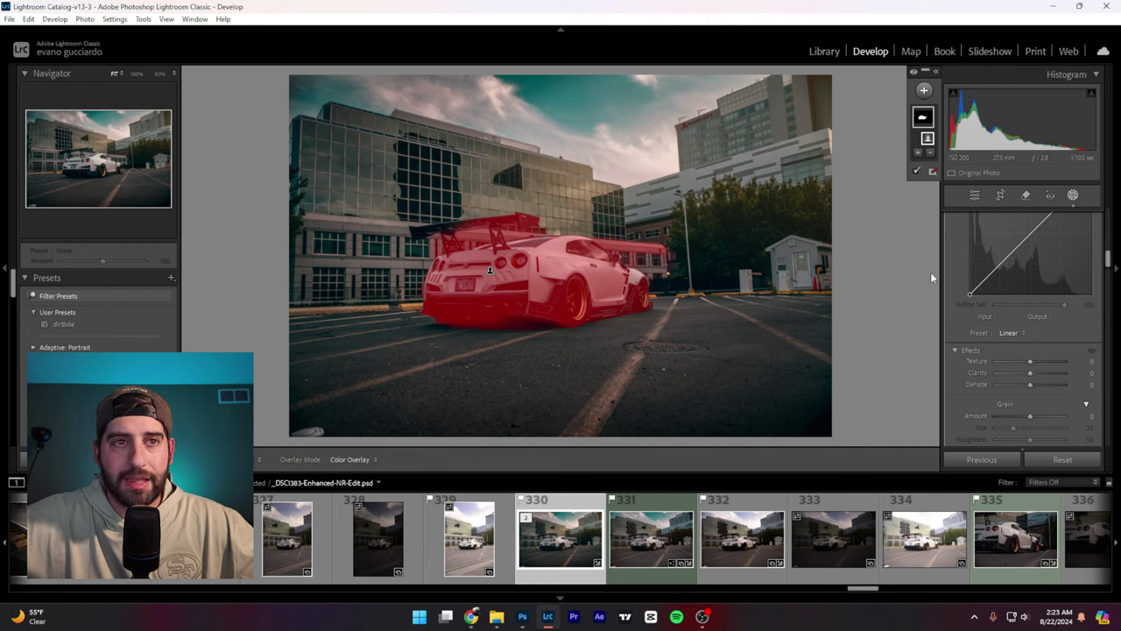
pyautogui.press('Delete')
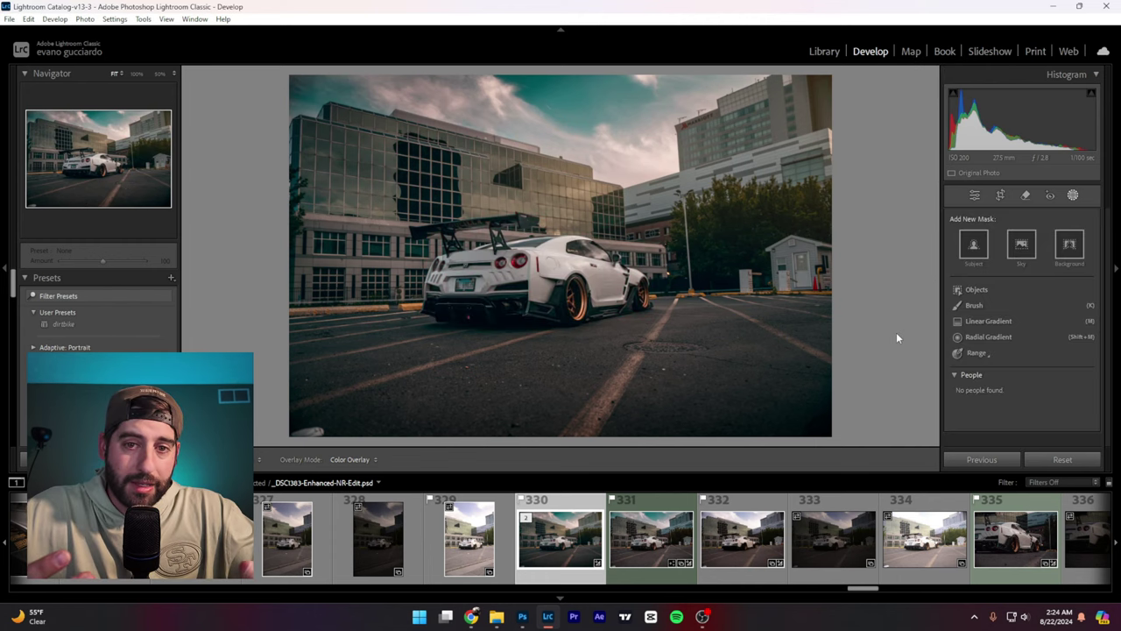